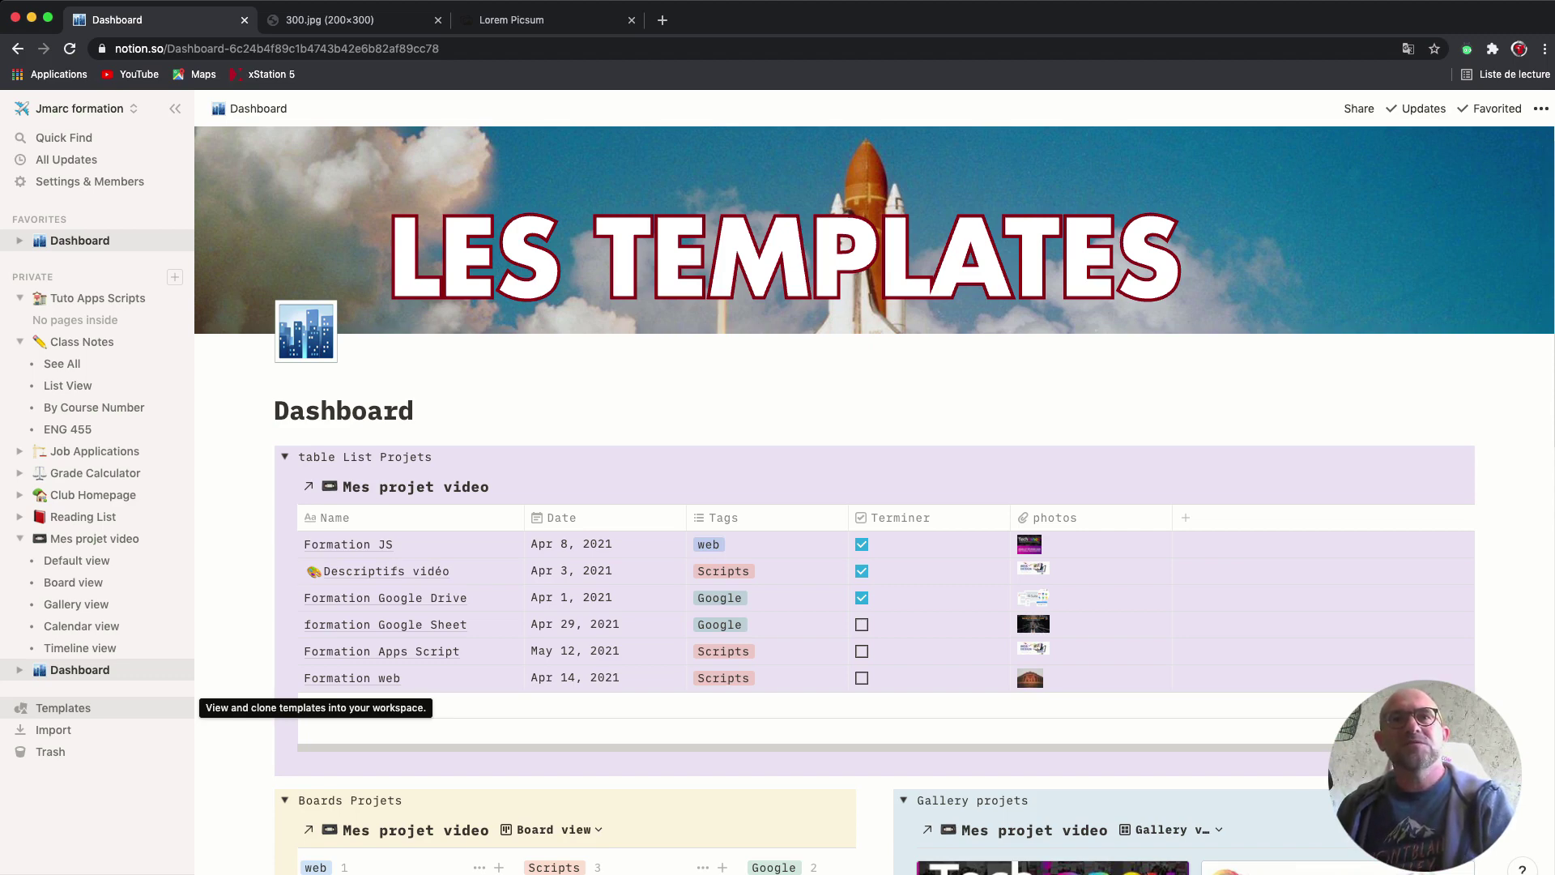
# - Open the template gallery and preview the Roadmap, User Research, Design Tasks and Meeting Notes templates in the Design category
pyautogui.click(65, 708)
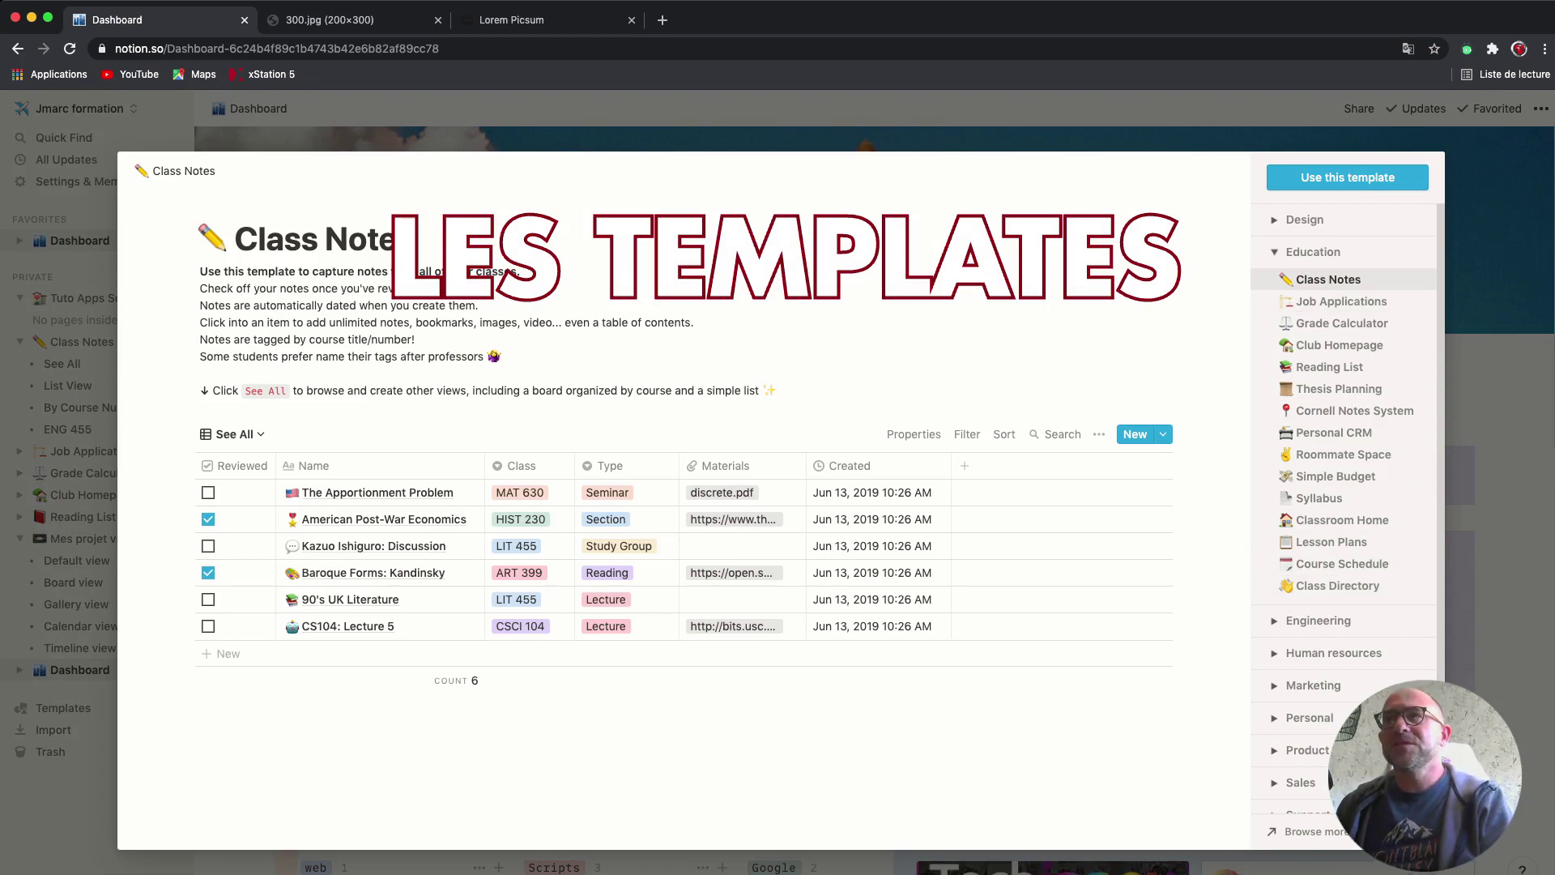
pyautogui.click(1305, 220)
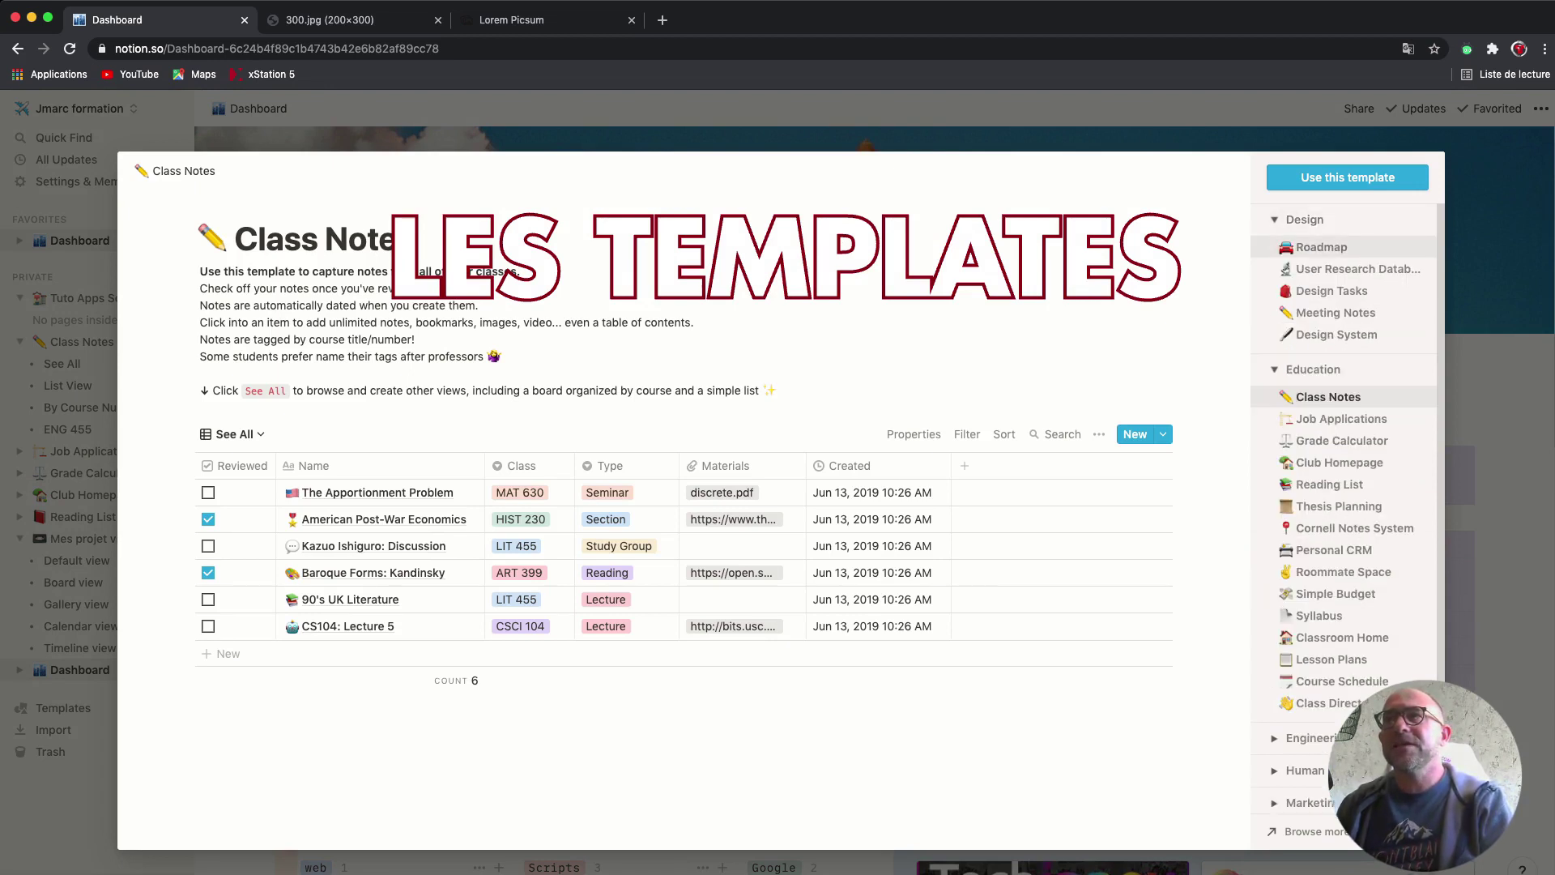
pyautogui.click(1322, 247)
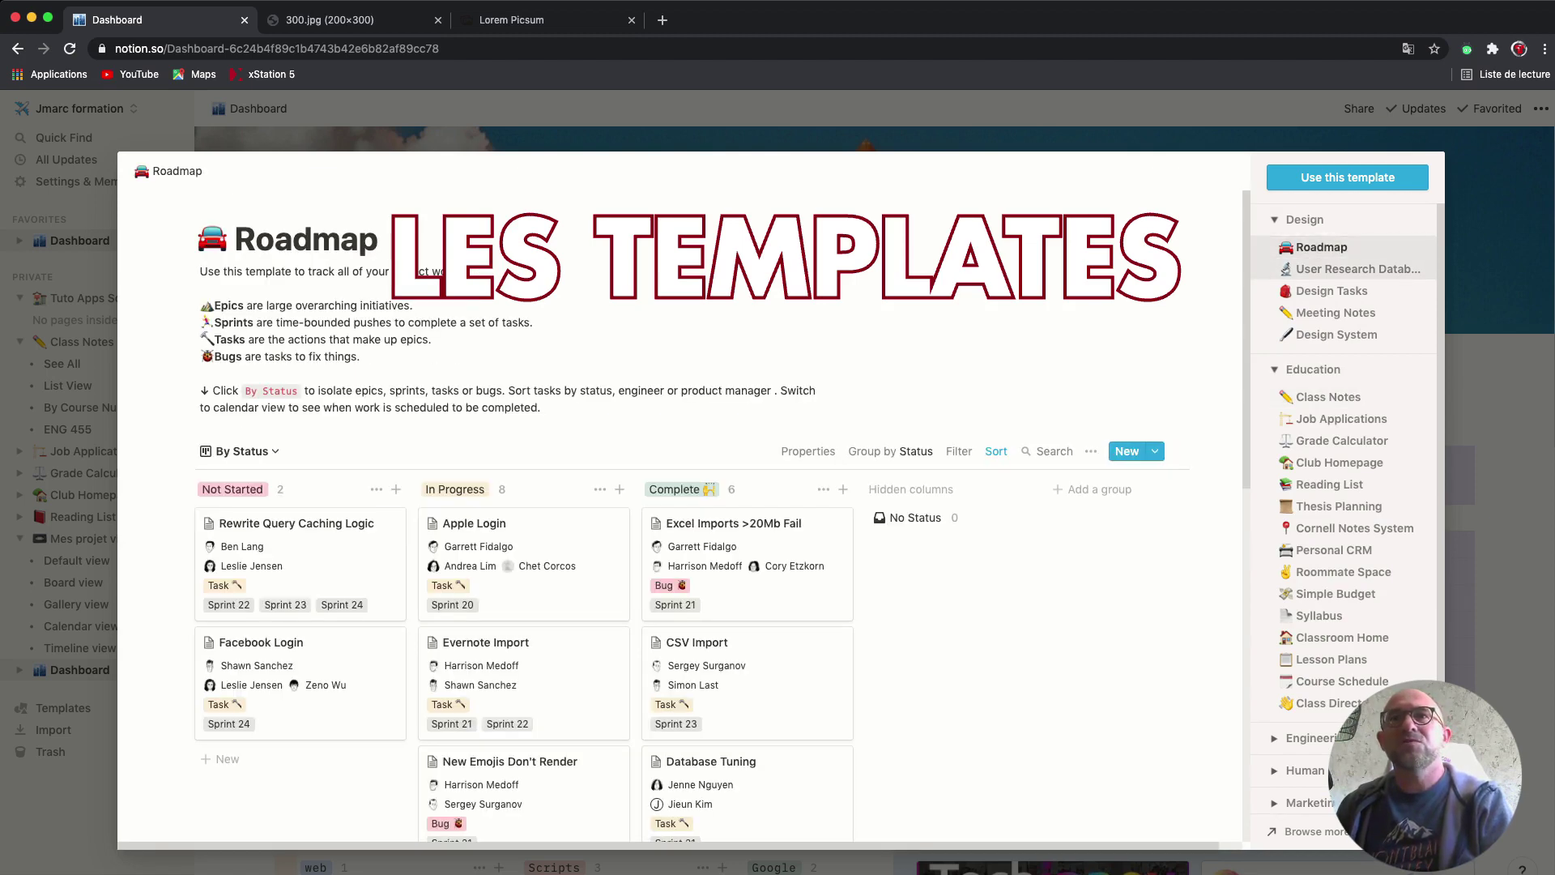
pyautogui.scroll(-10, 681, 518)
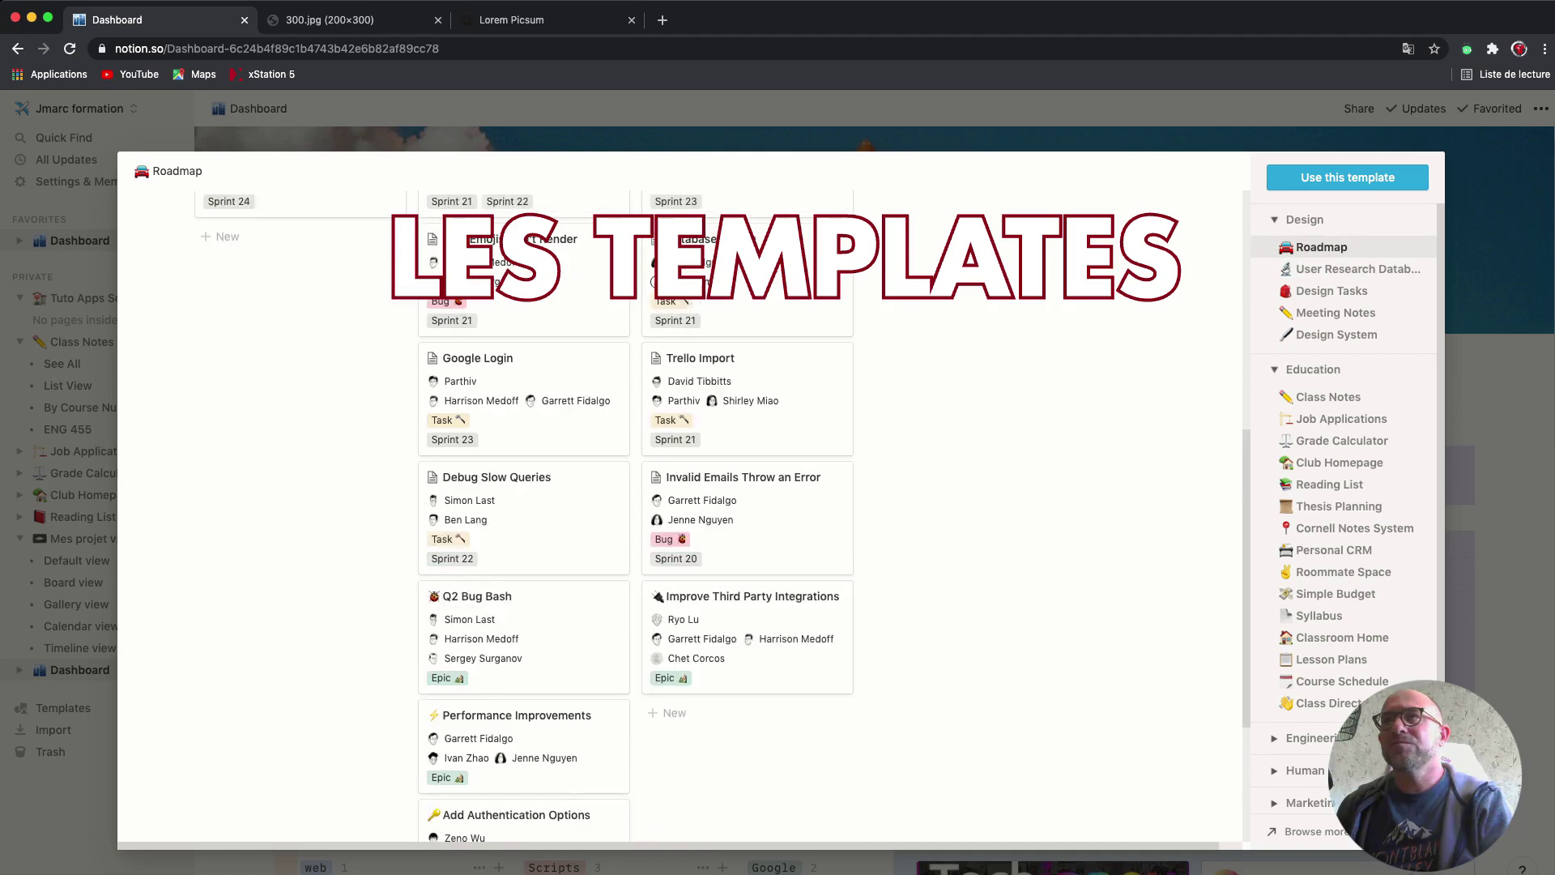
pyautogui.scroll(10, 680, 518)
pyautogui.click(1352, 269)
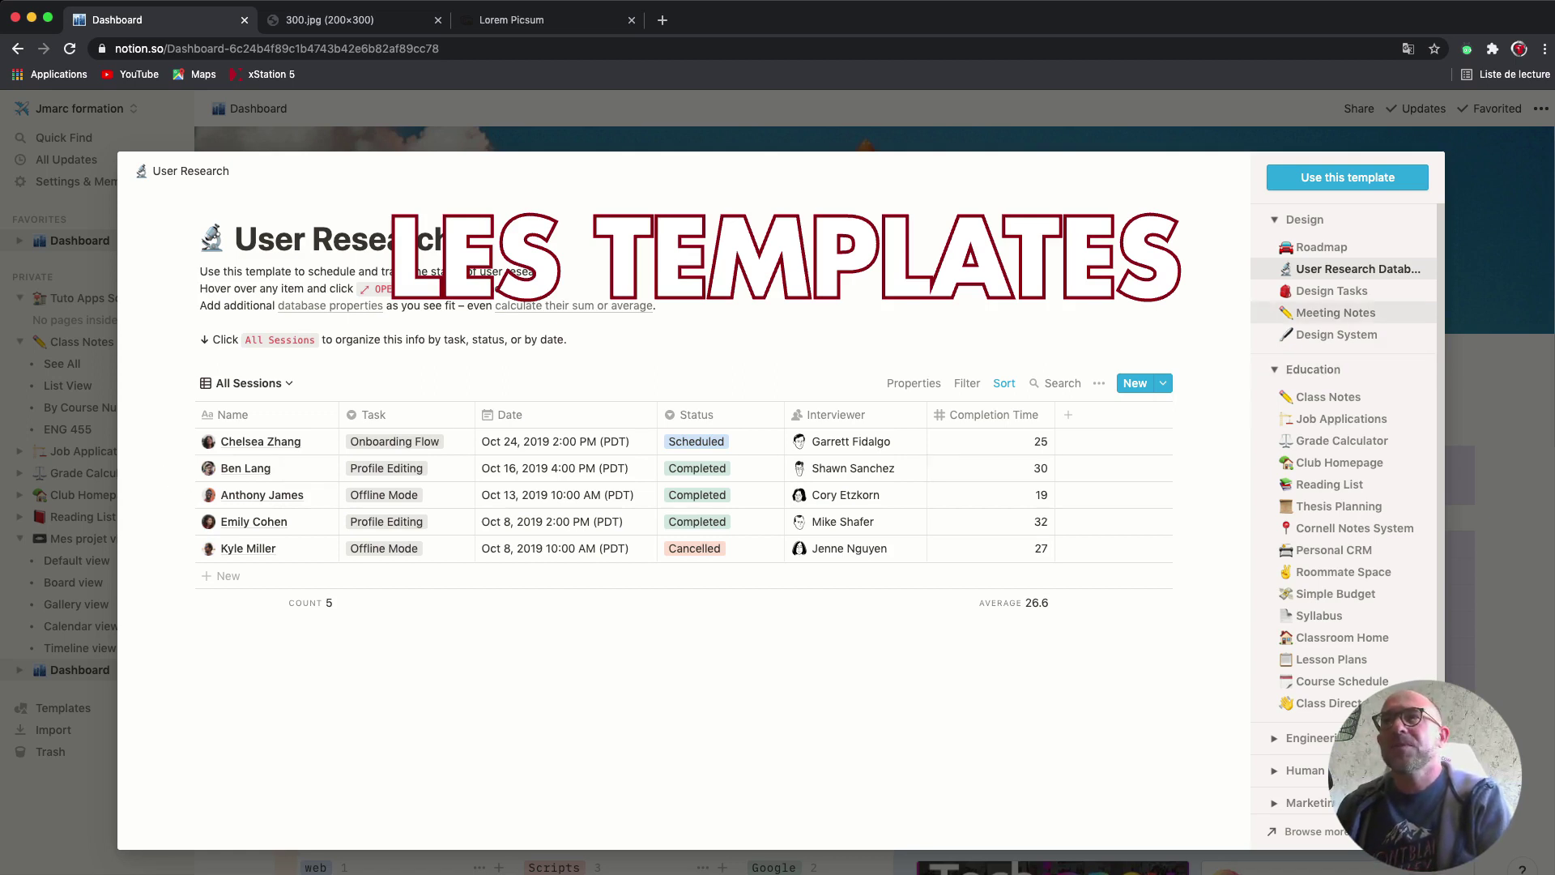
pyautogui.click(1331, 291)
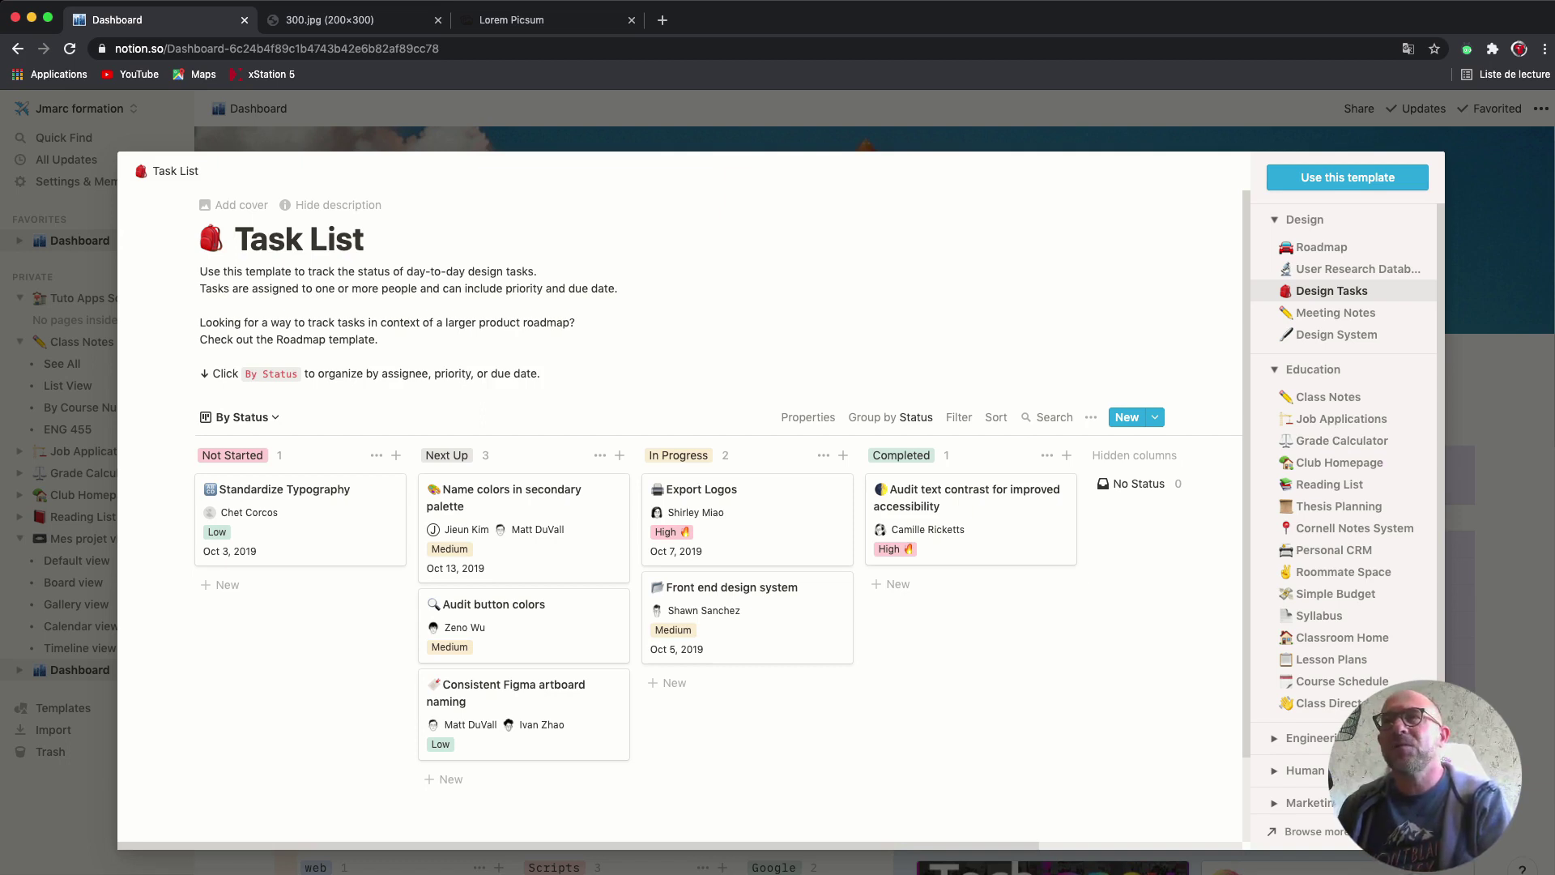
pyautogui.click(1336, 312)
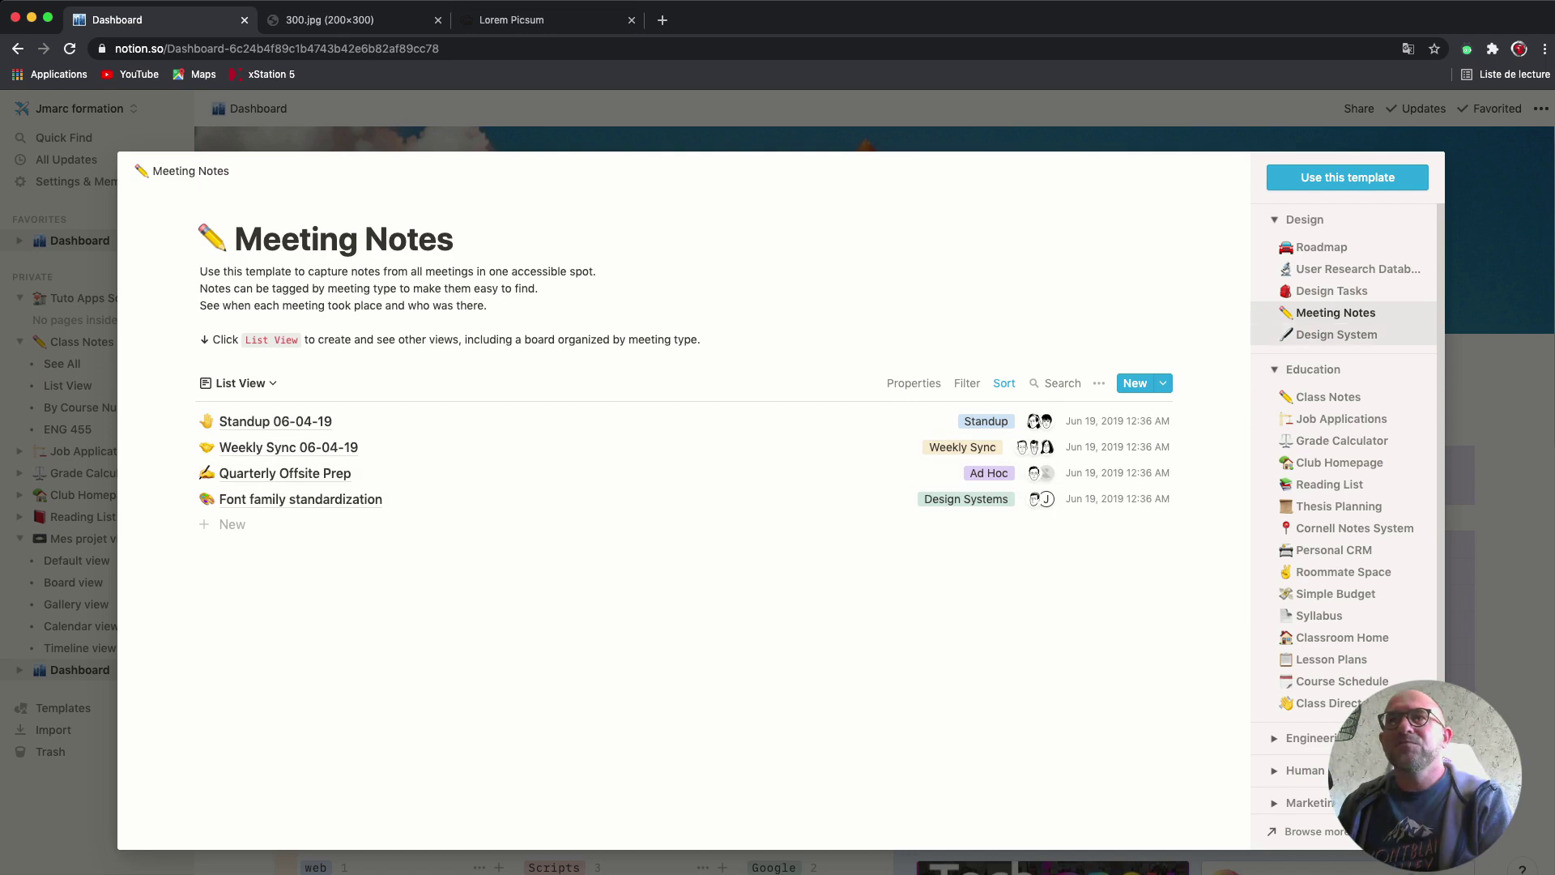
# - Select the Design System template and look through its gallery of cards
pyautogui.click(1336, 334)
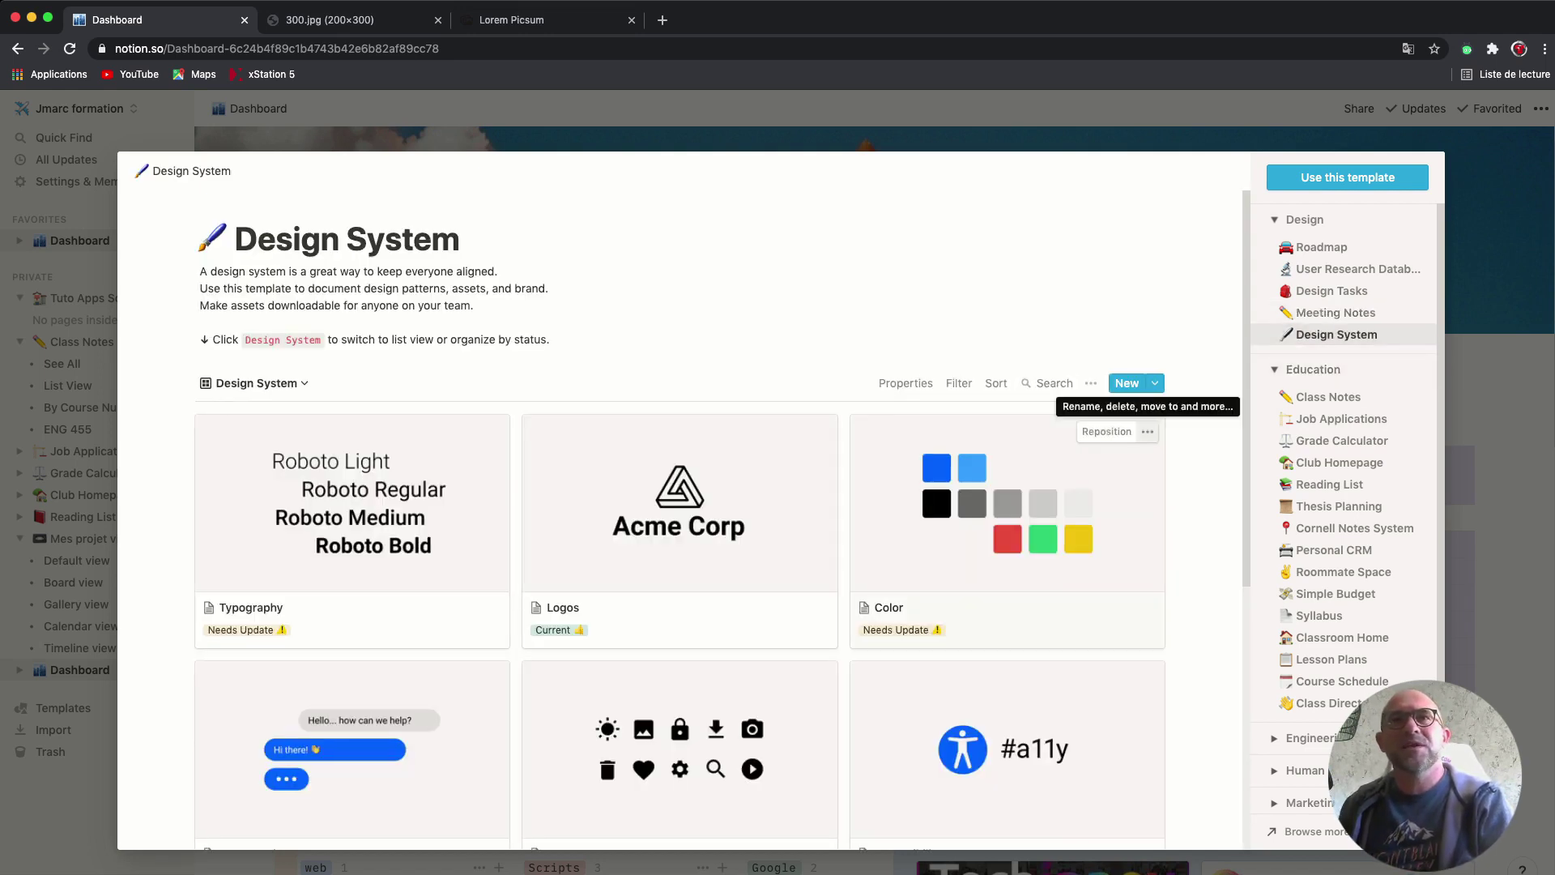
pyautogui.scroll(-3, 1146, 431)
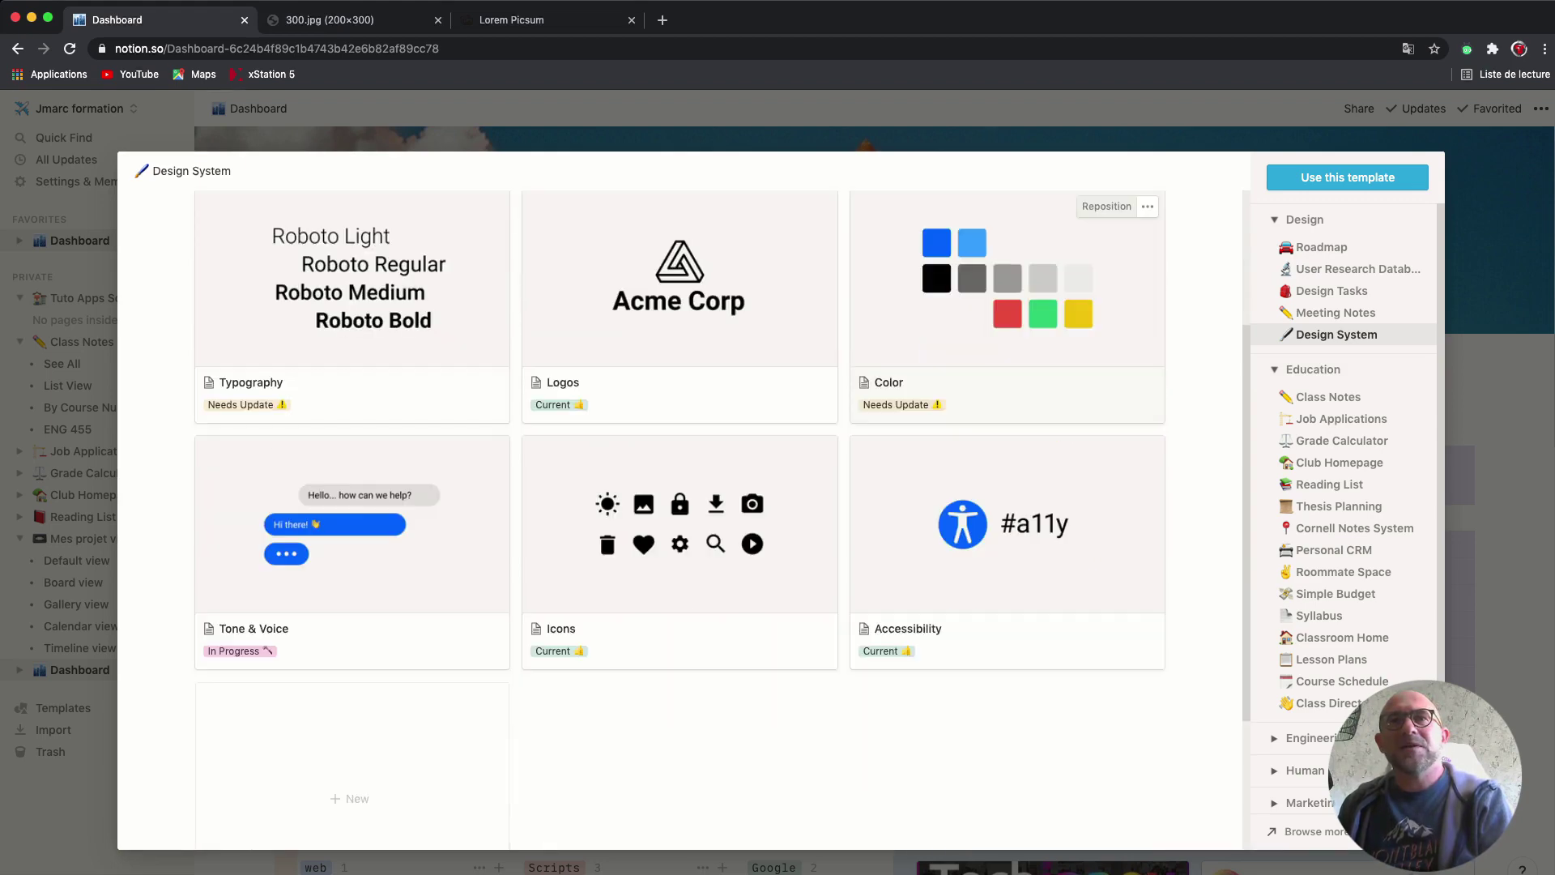
pyautogui.scroll(3, 721, 518)
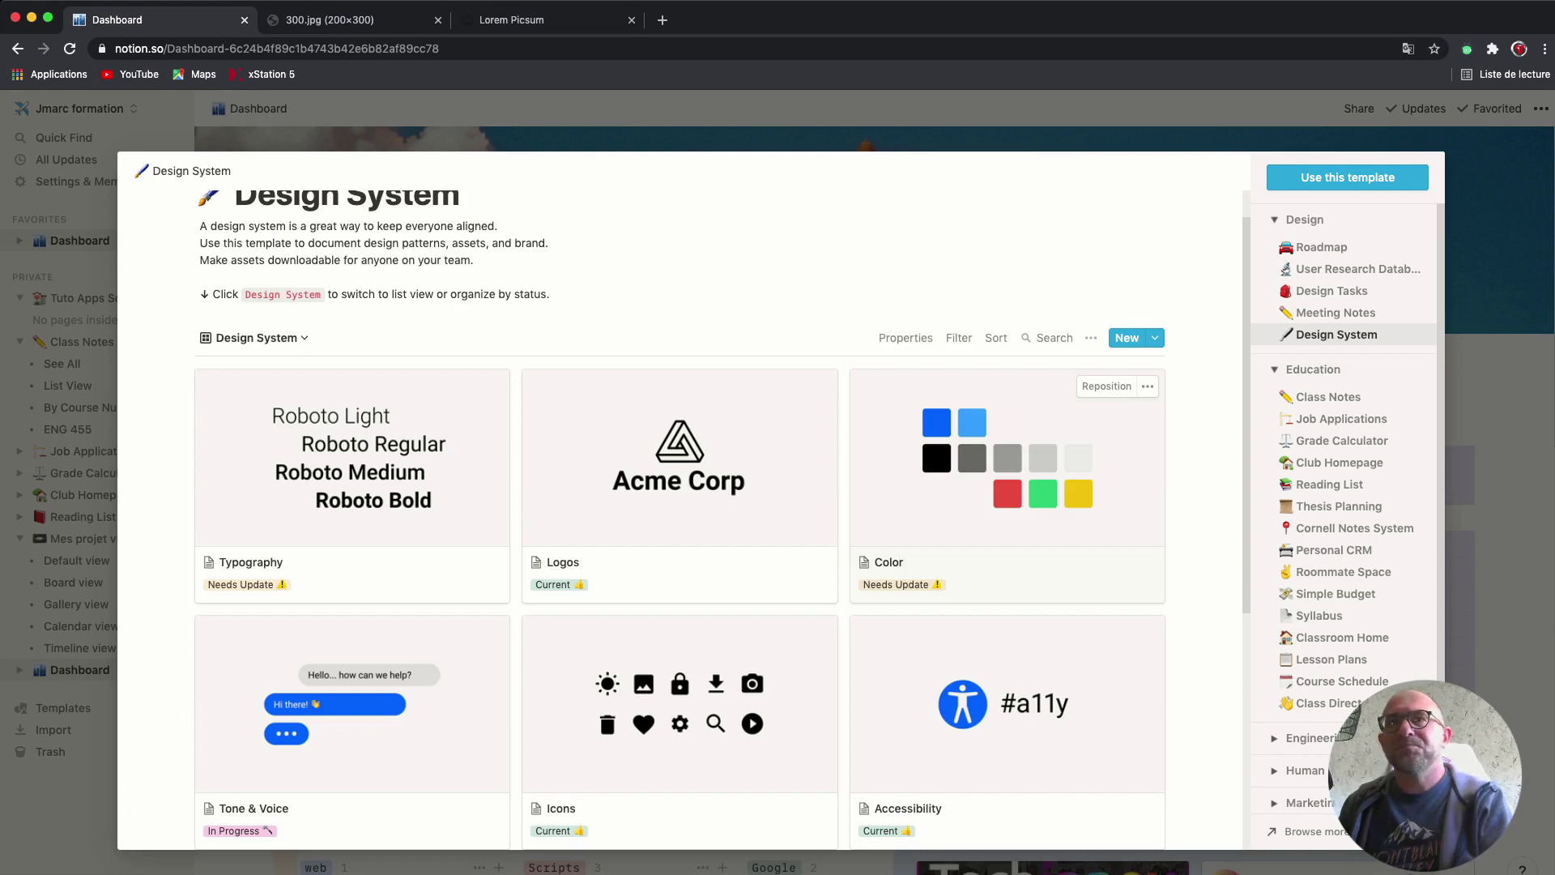
pyautogui.scroll(-2, 681, 518)
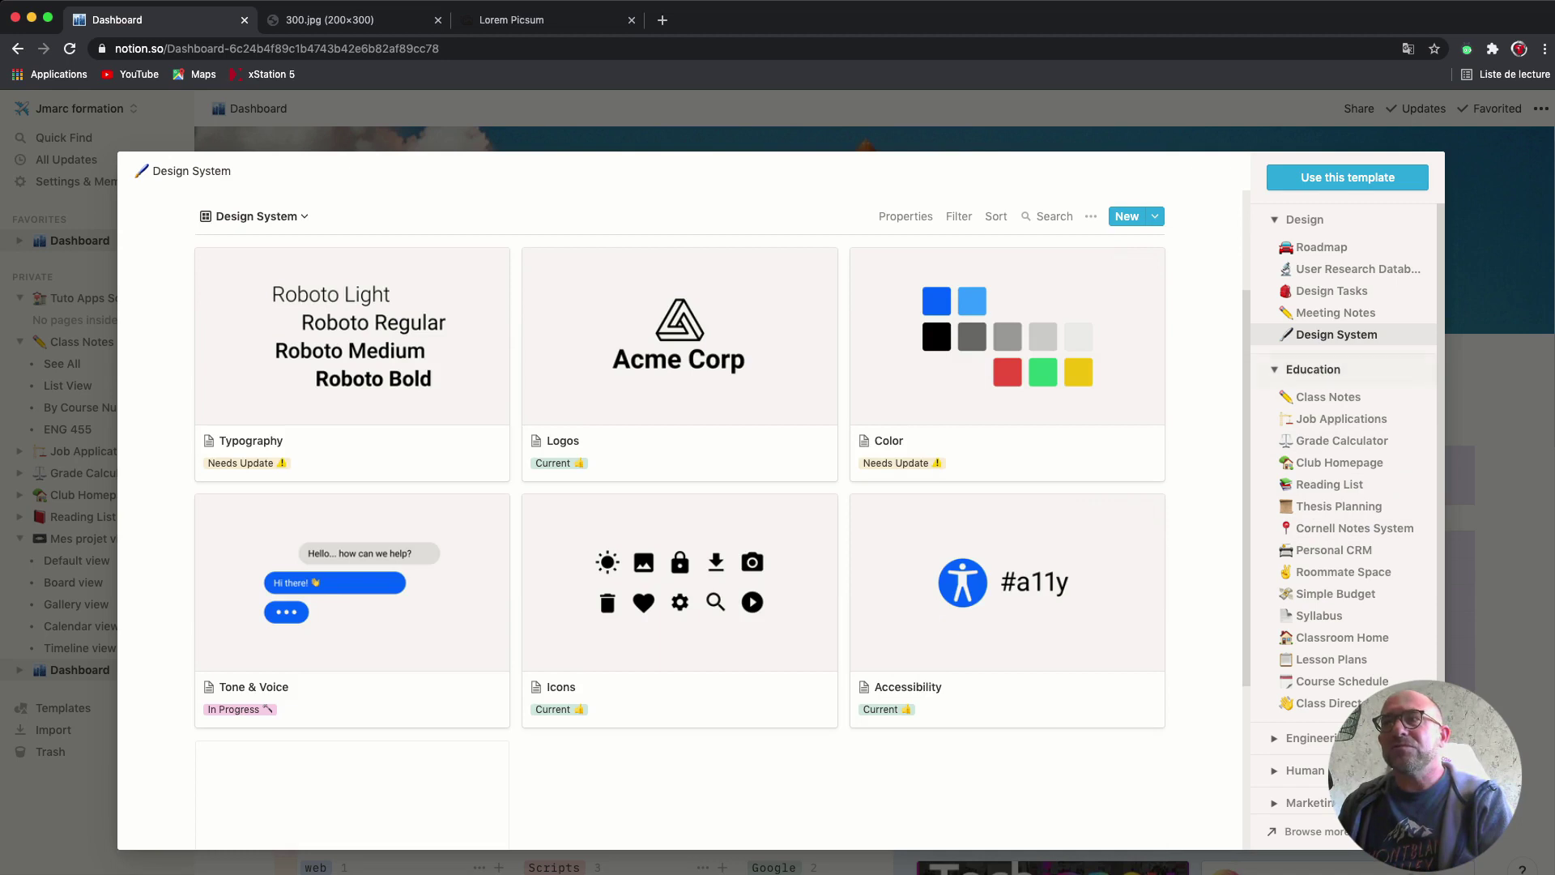
# - Expand the Engineering, Human resources, Marketing and Personal categories and browse the templates they offer
pyautogui.scroll(-3, 1345, 484)
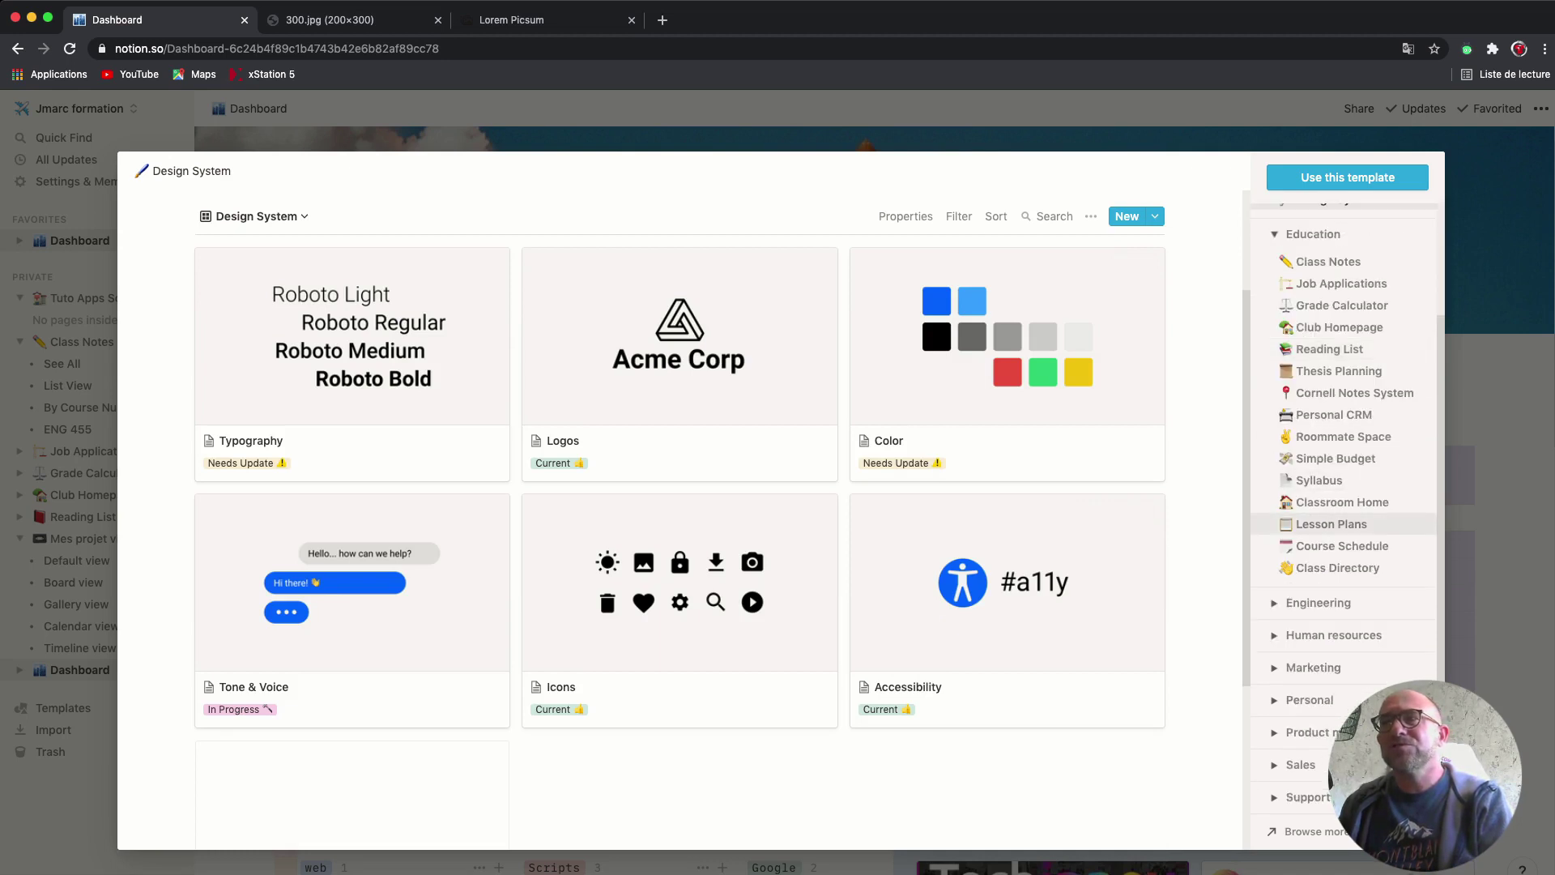
pyautogui.click(1318, 602)
pyautogui.scroll(-3, 1345, 616)
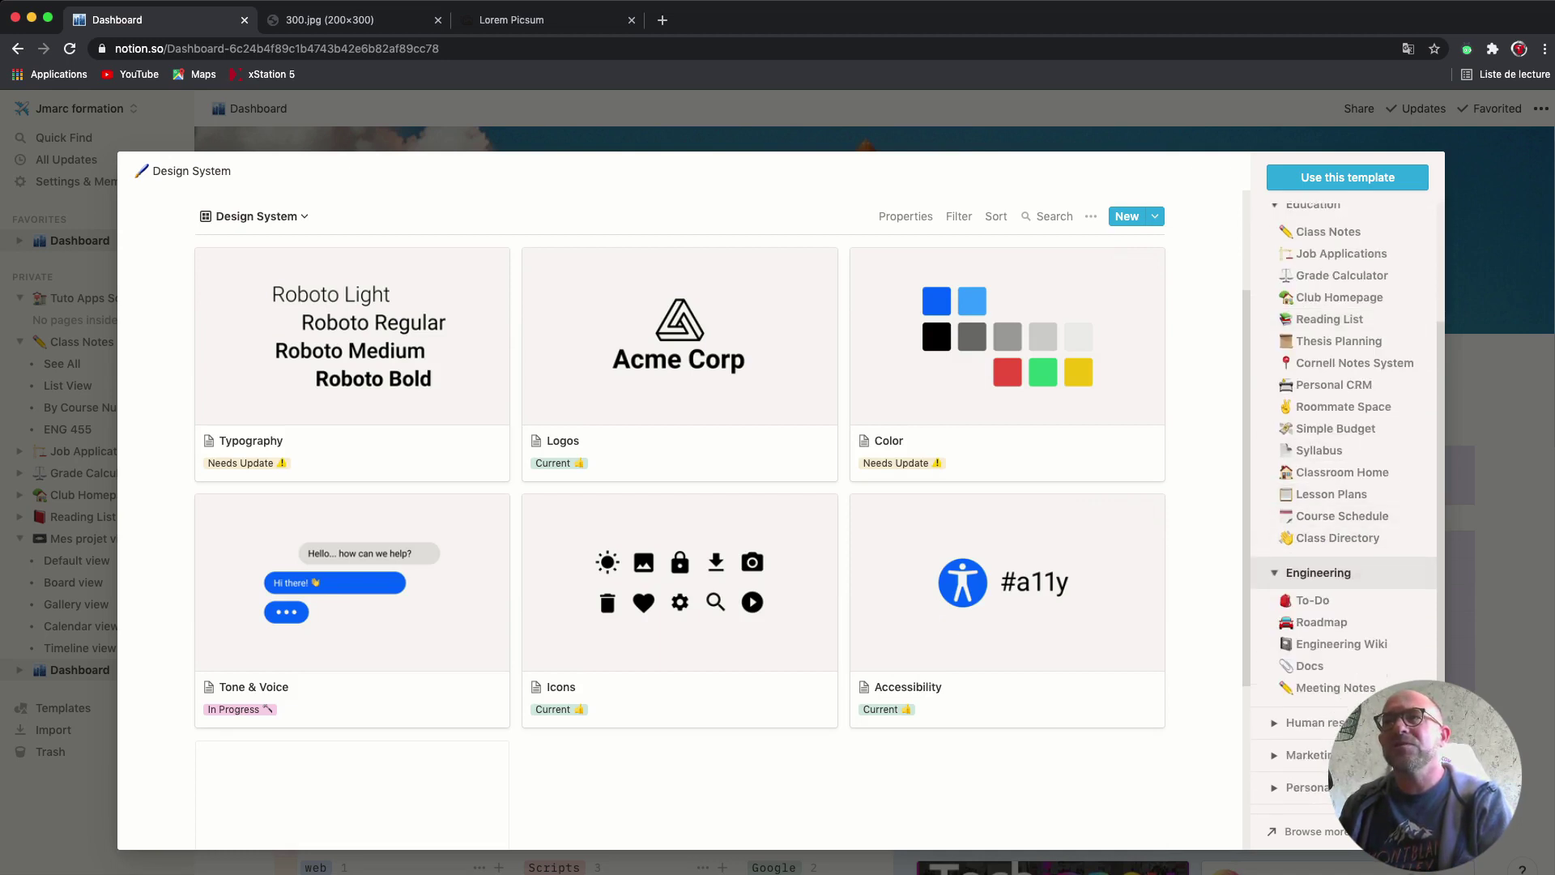
pyautogui.click(1333, 635)
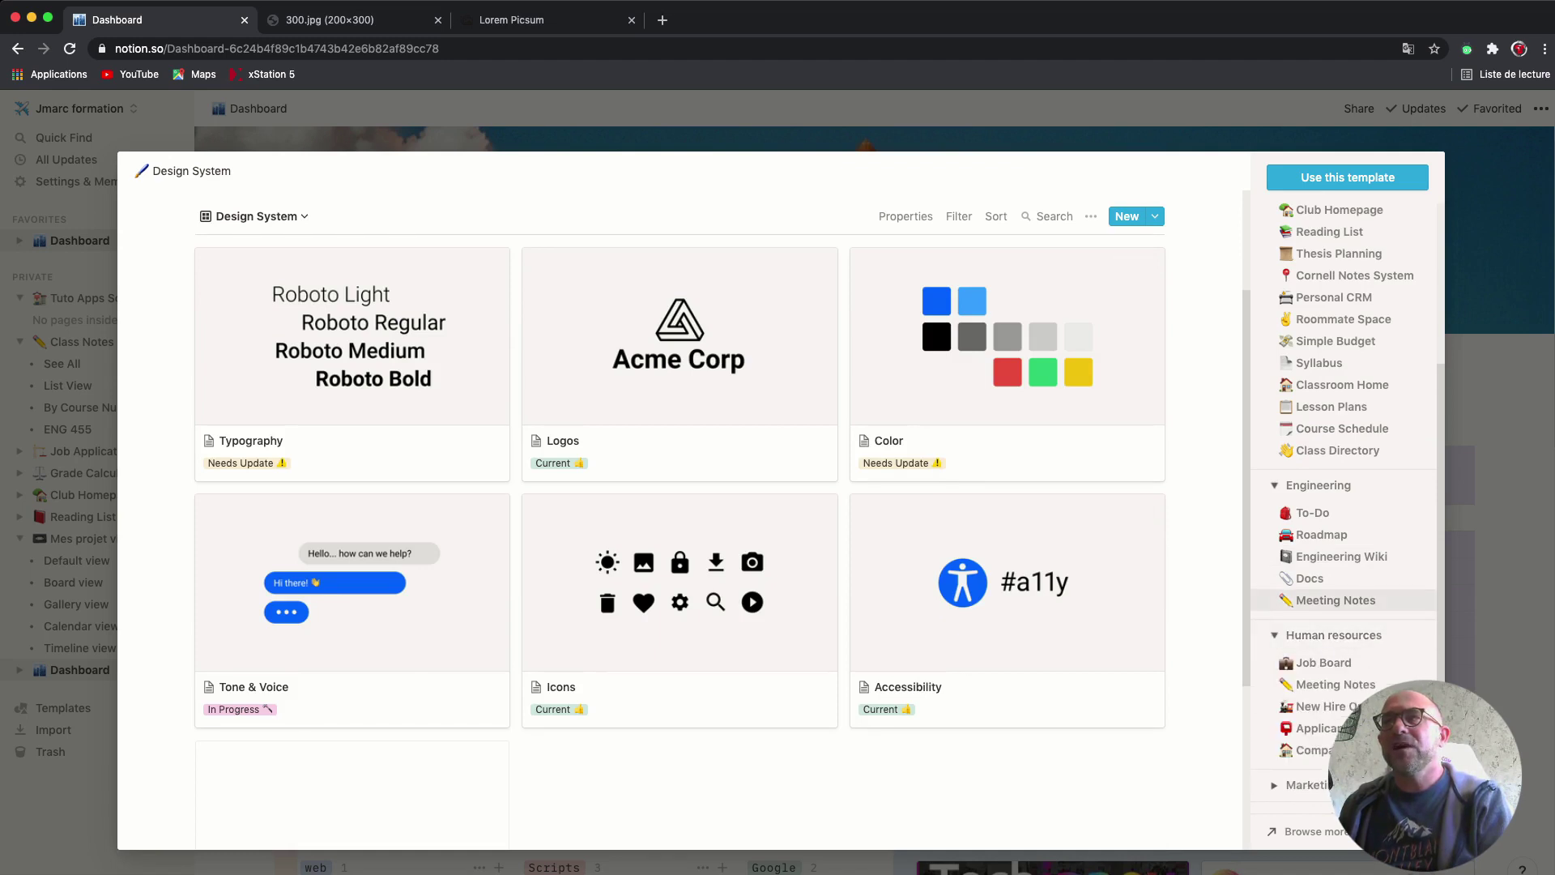
pyautogui.scroll(-3, 1344, 601)
pyautogui.click(1313, 668)
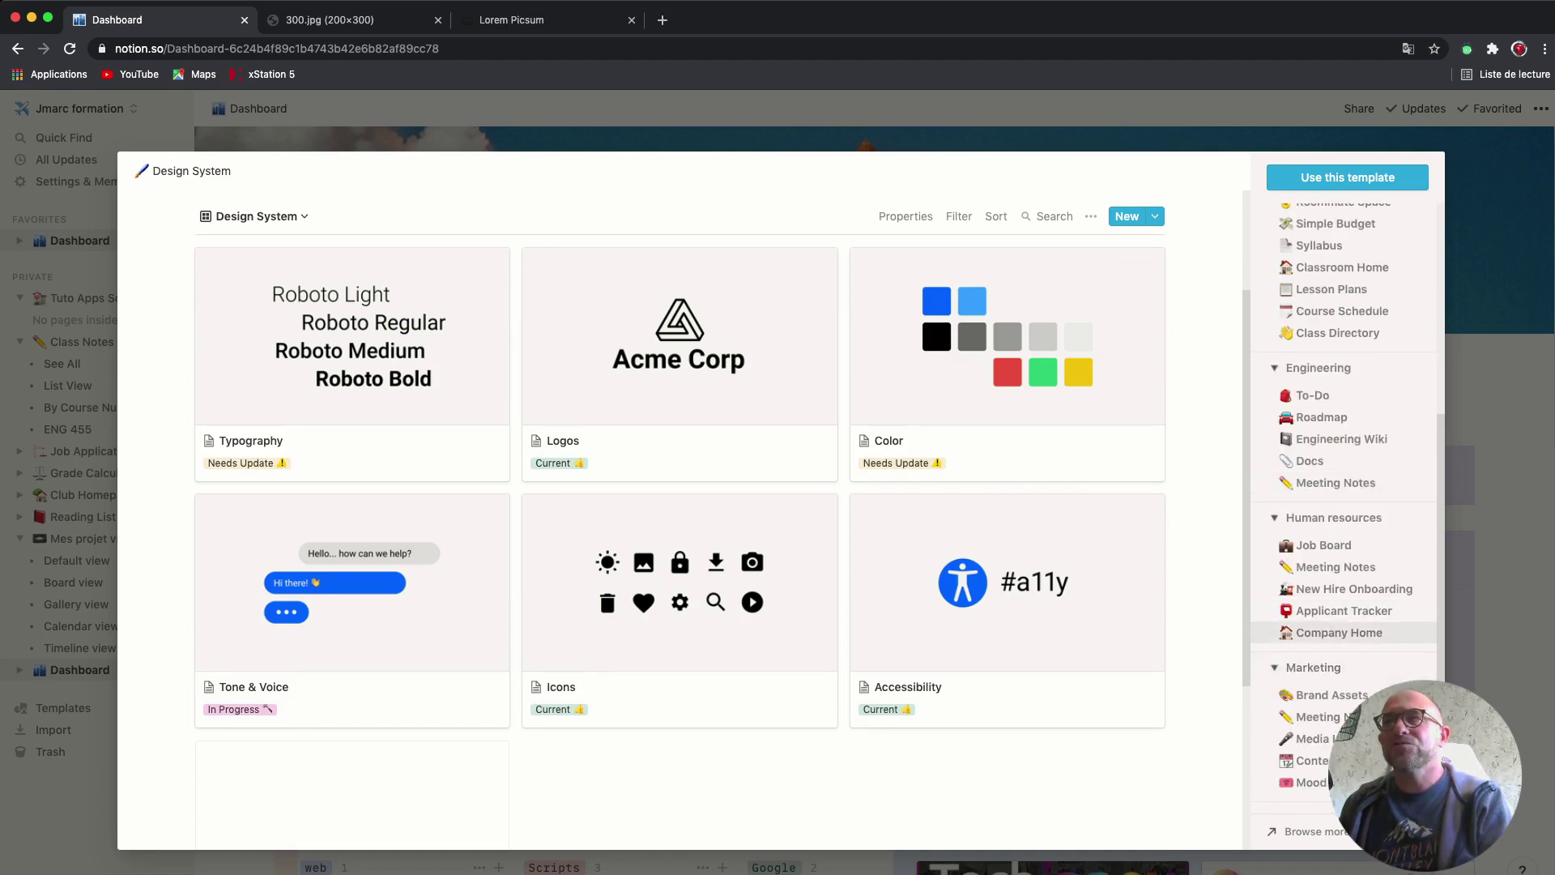
pyautogui.scroll(-3, 1336, 515)
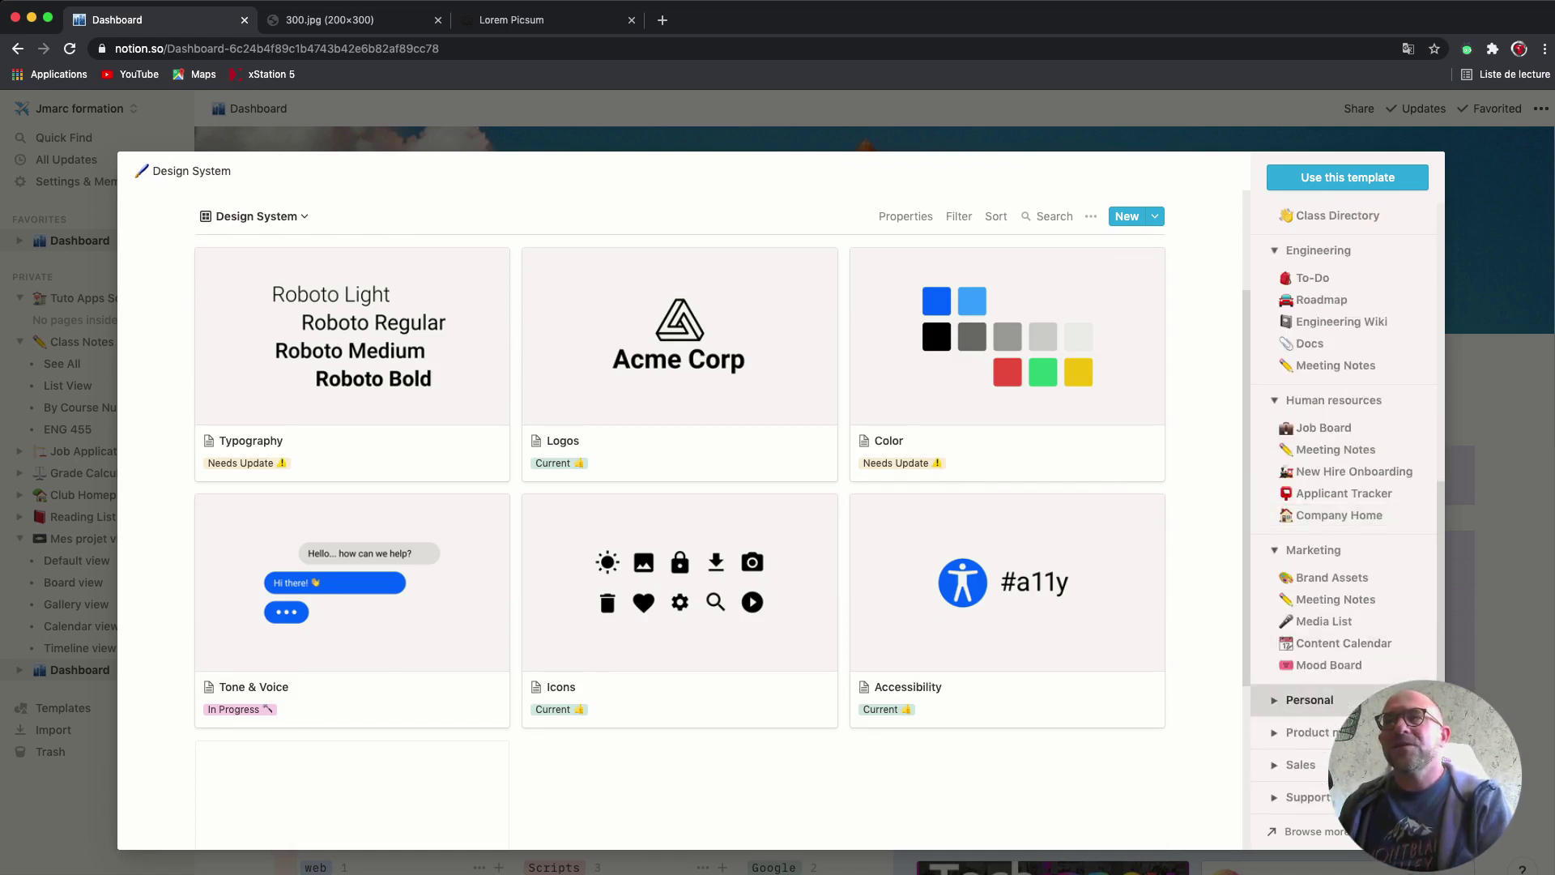
pyautogui.click(1310, 700)
pyautogui.scroll(5, 1344, 679)
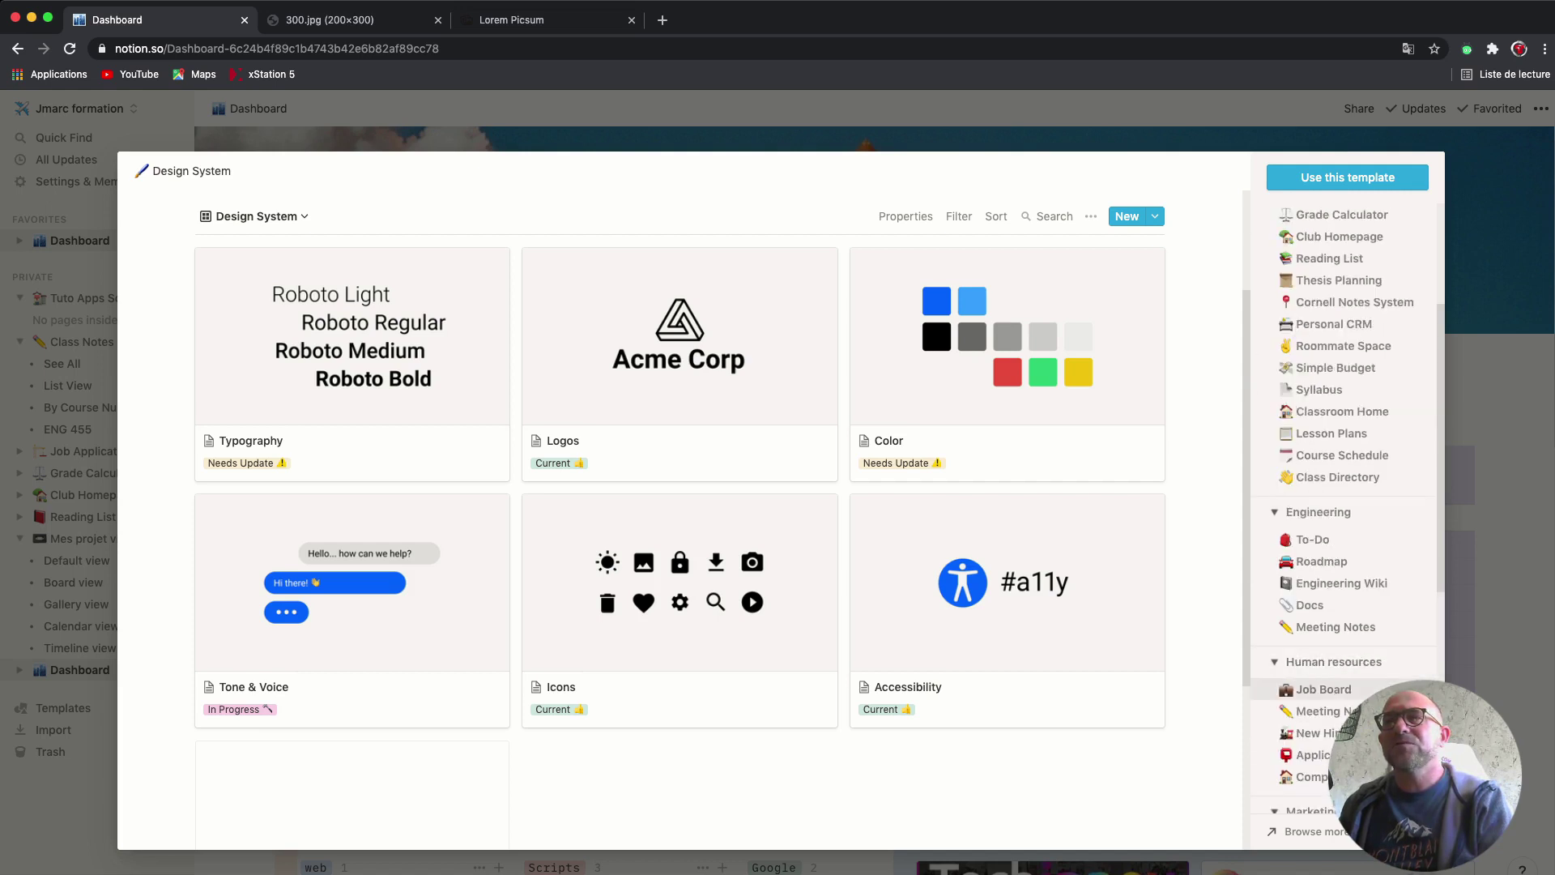
pyautogui.scroll(-10, 1344, 684)
pyautogui.scroll(10, 1345, 486)
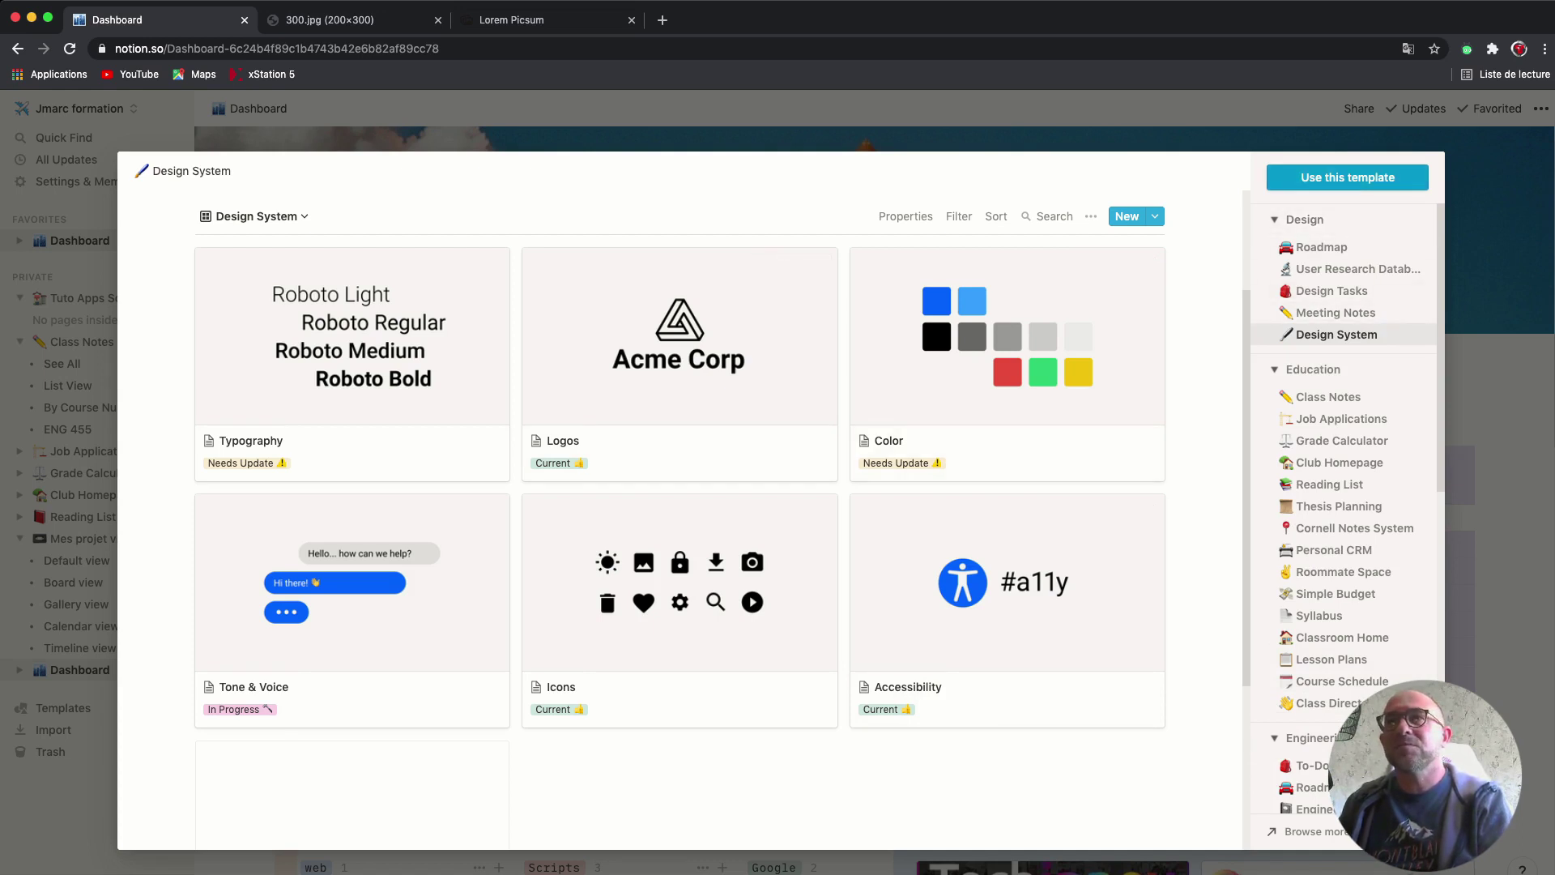
# - Add the Design System template to the workspace and expand its list of views
pyautogui.click(1348, 178)
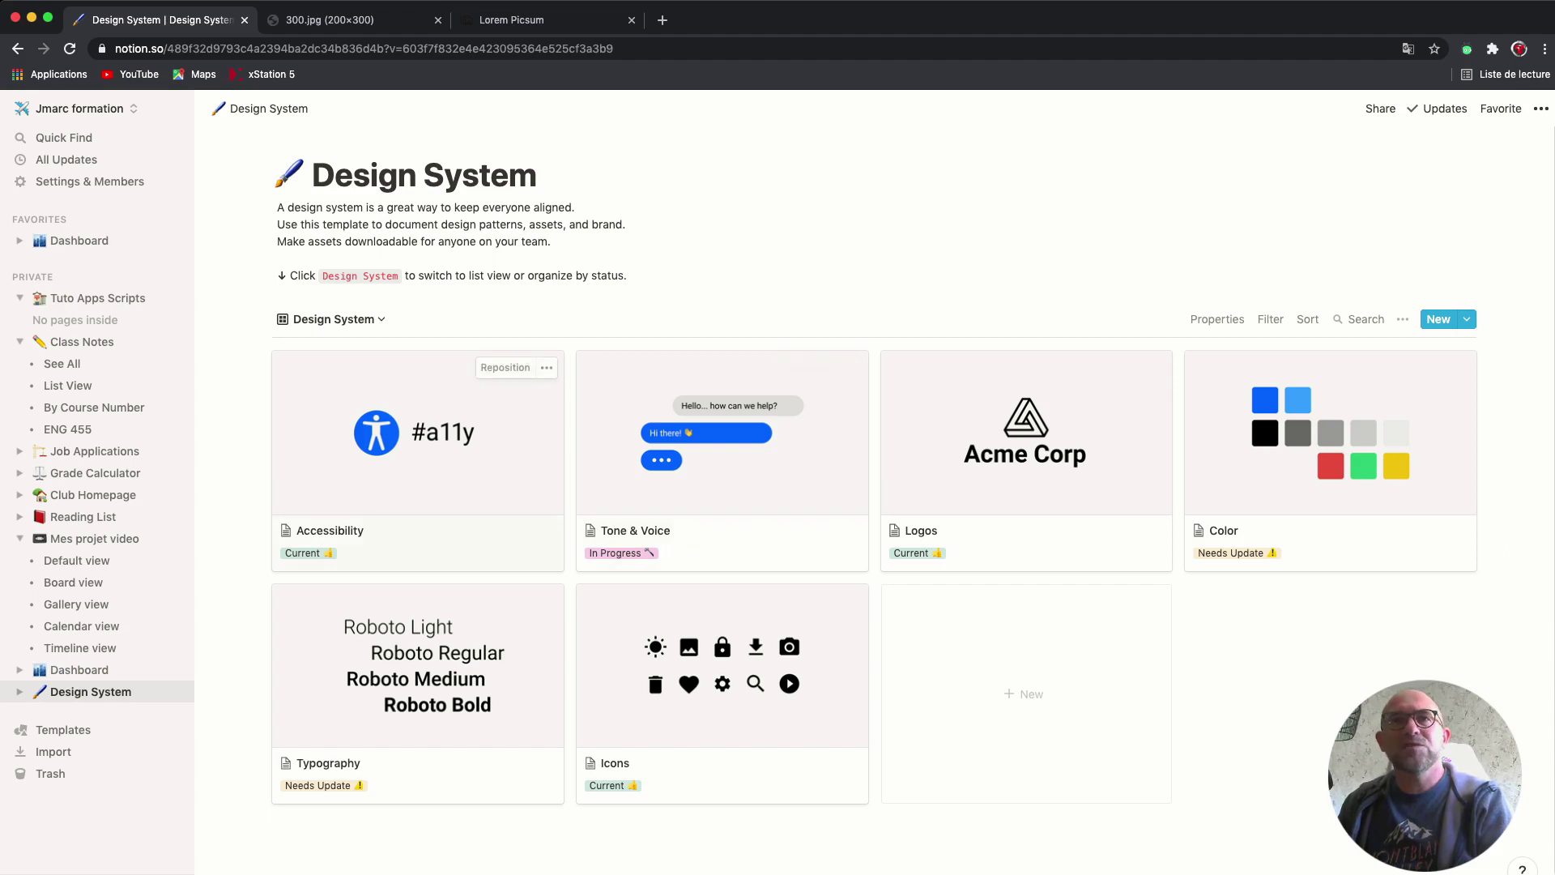
pyautogui.click(19, 690)
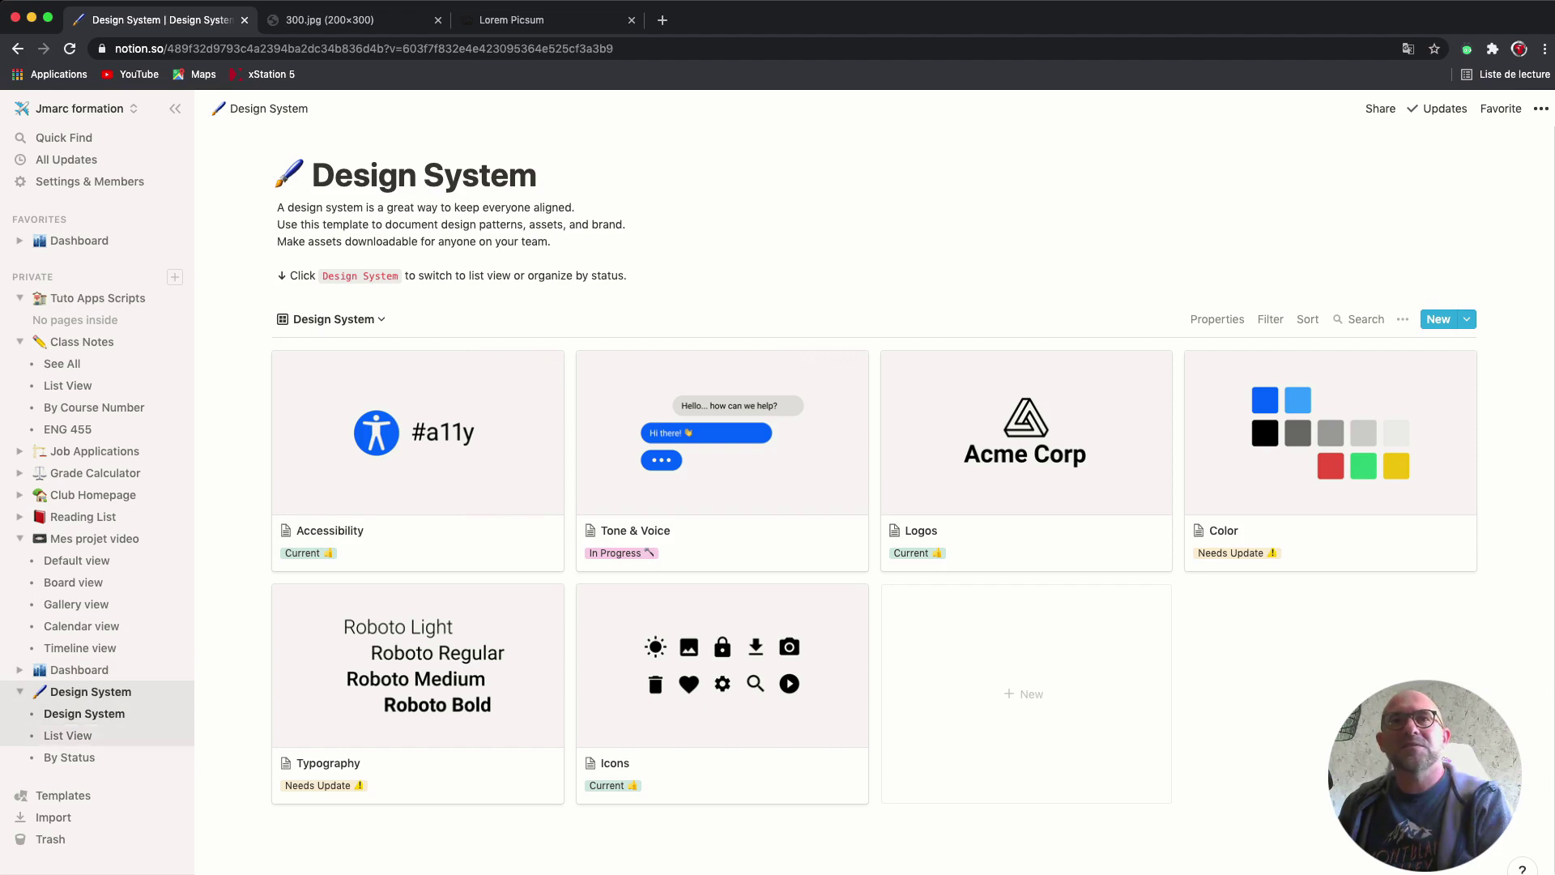
# - Examine the Design System page in its List View, By Status and gallery views, then collapse its view list
pyautogui.click(68, 734)
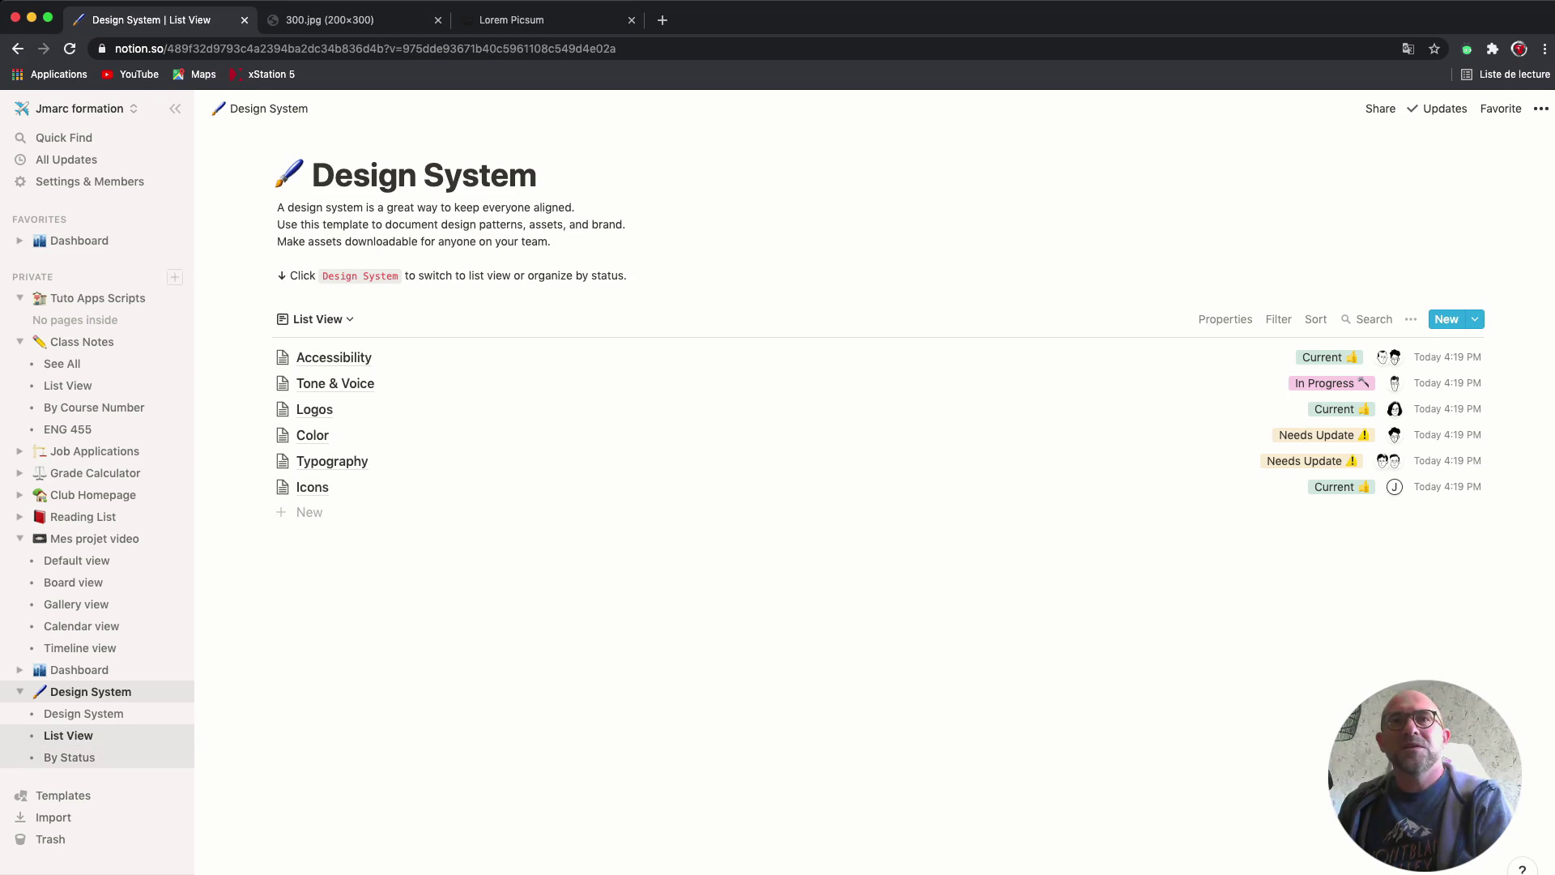
pyautogui.click(83, 713)
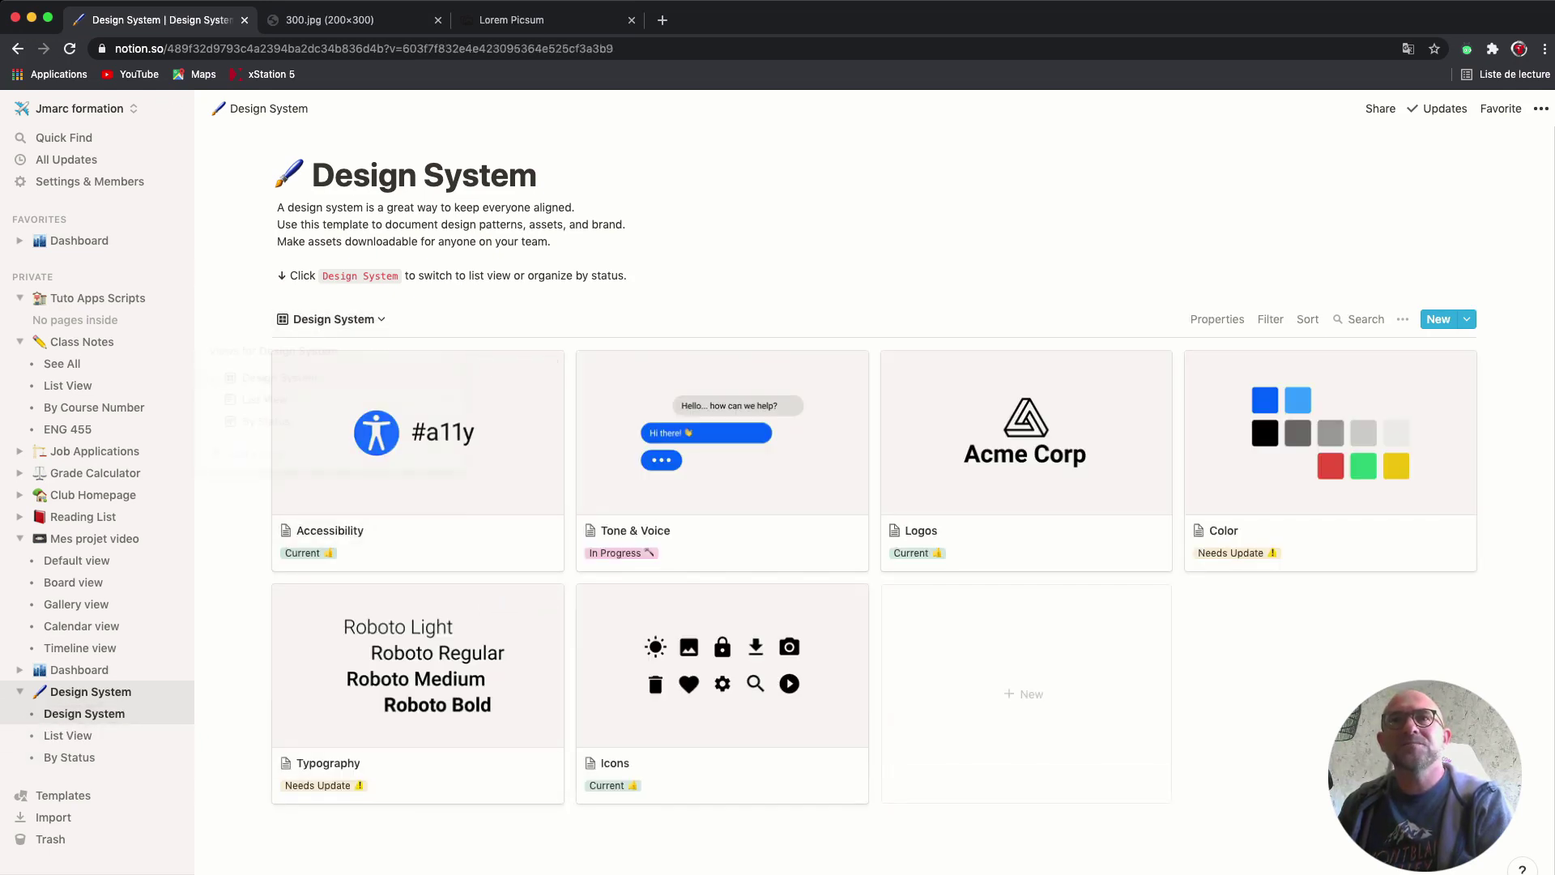
pyautogui.click(332, 319)
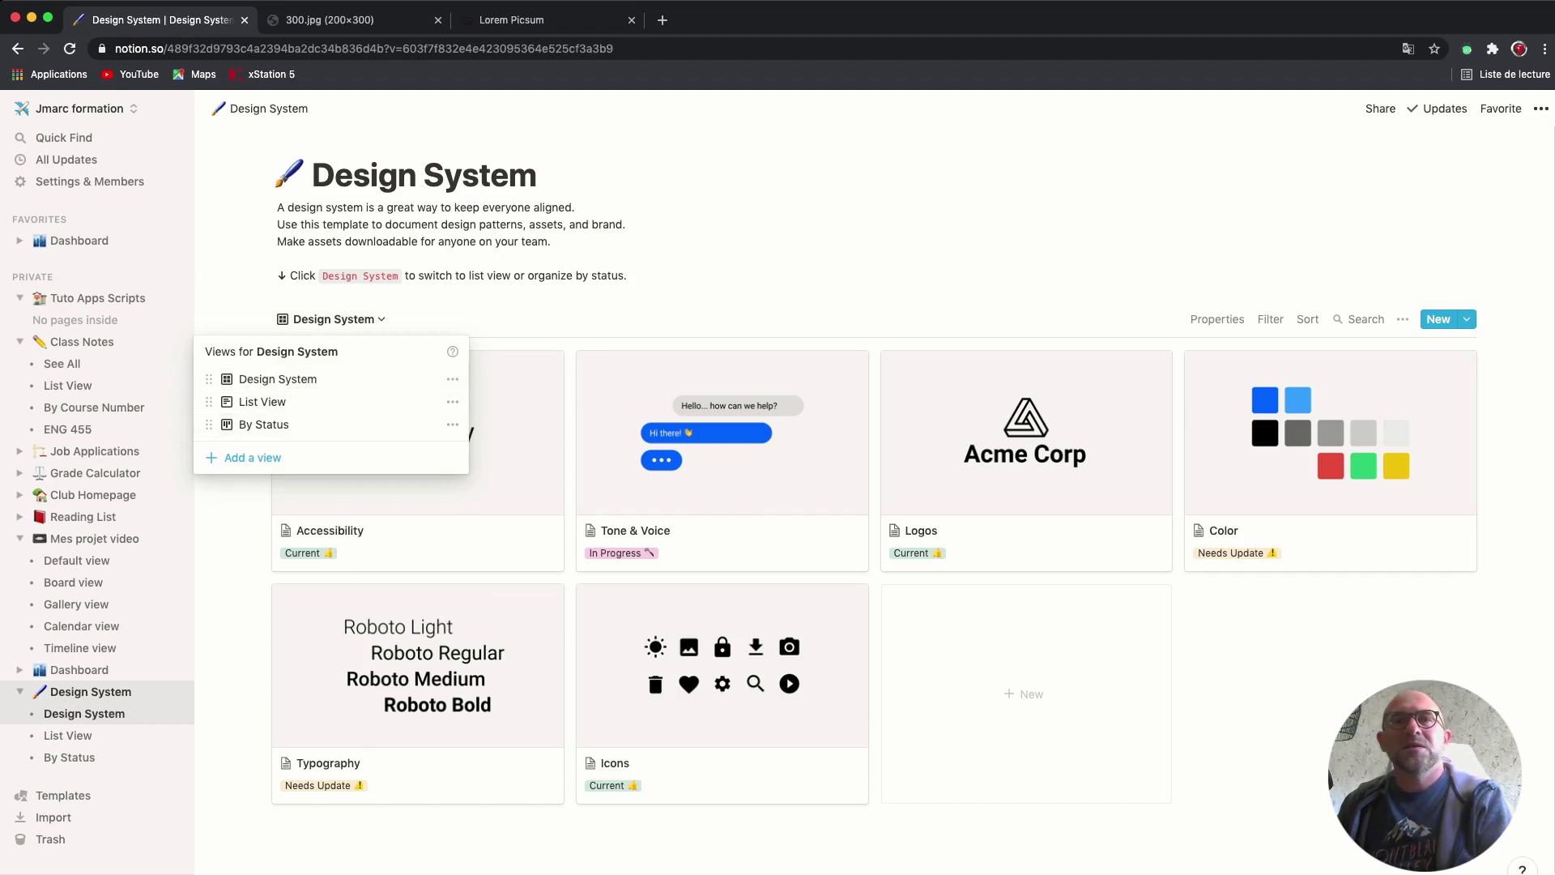
pyautogui.click(264, 424)
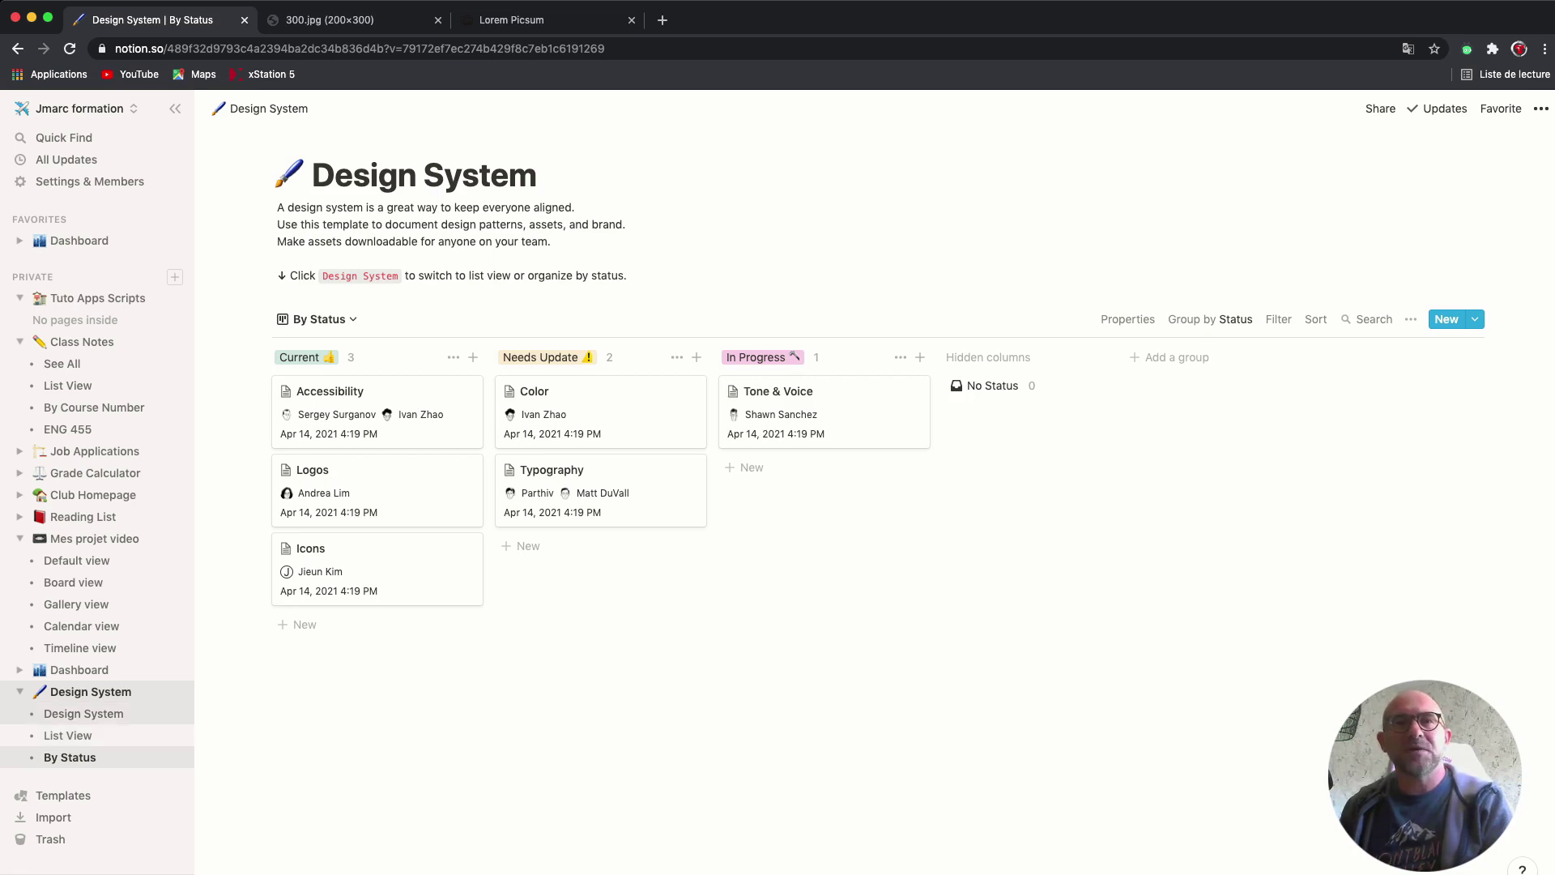
pyautogui.click(84, 712)
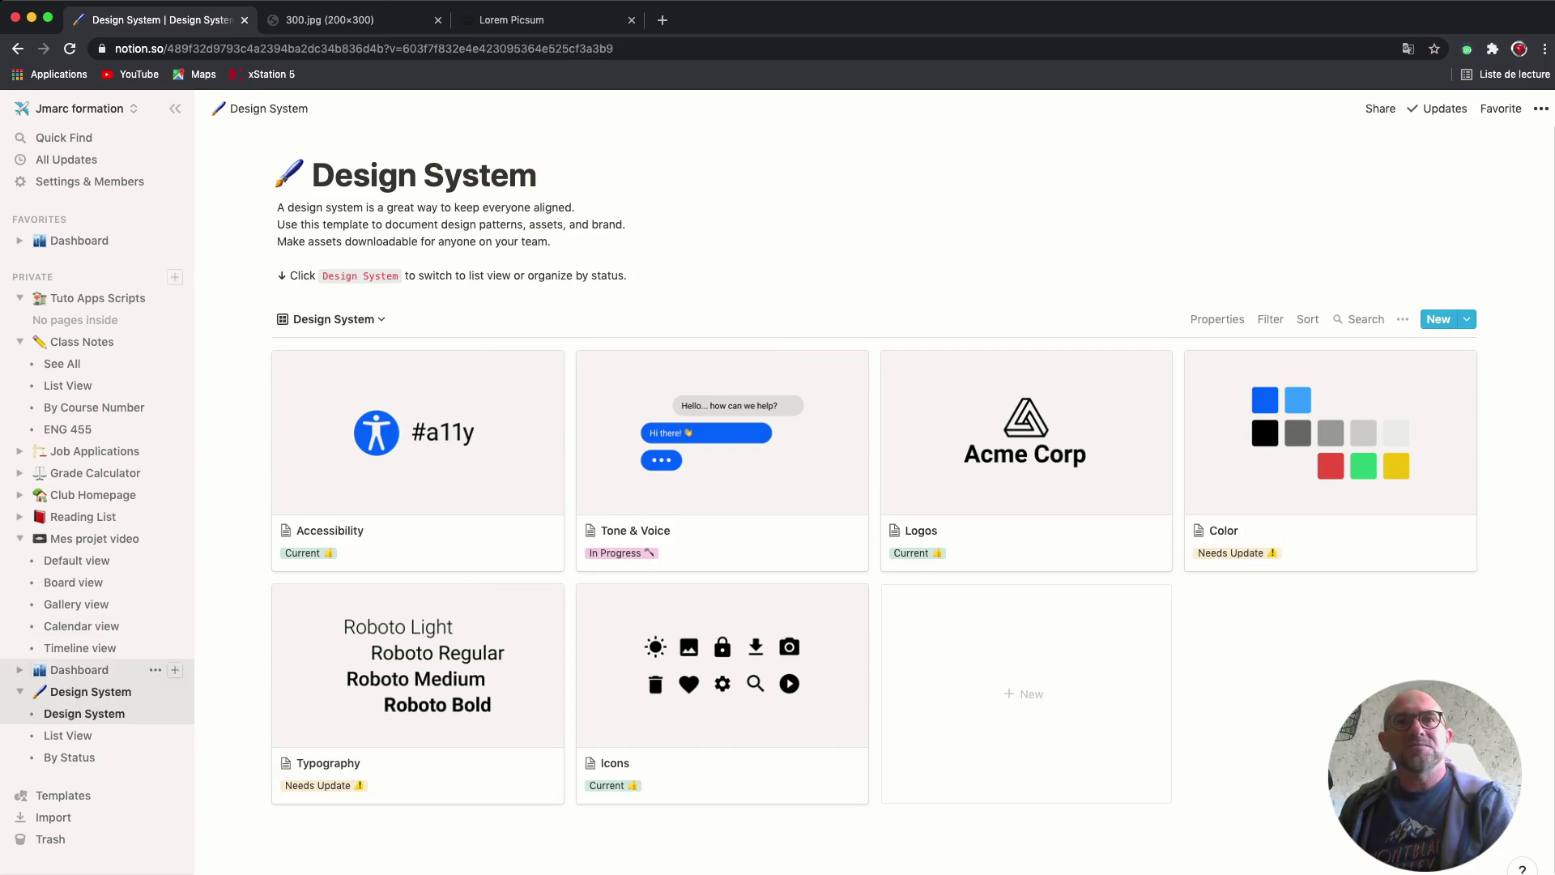
pyautogui.click(20, 691)
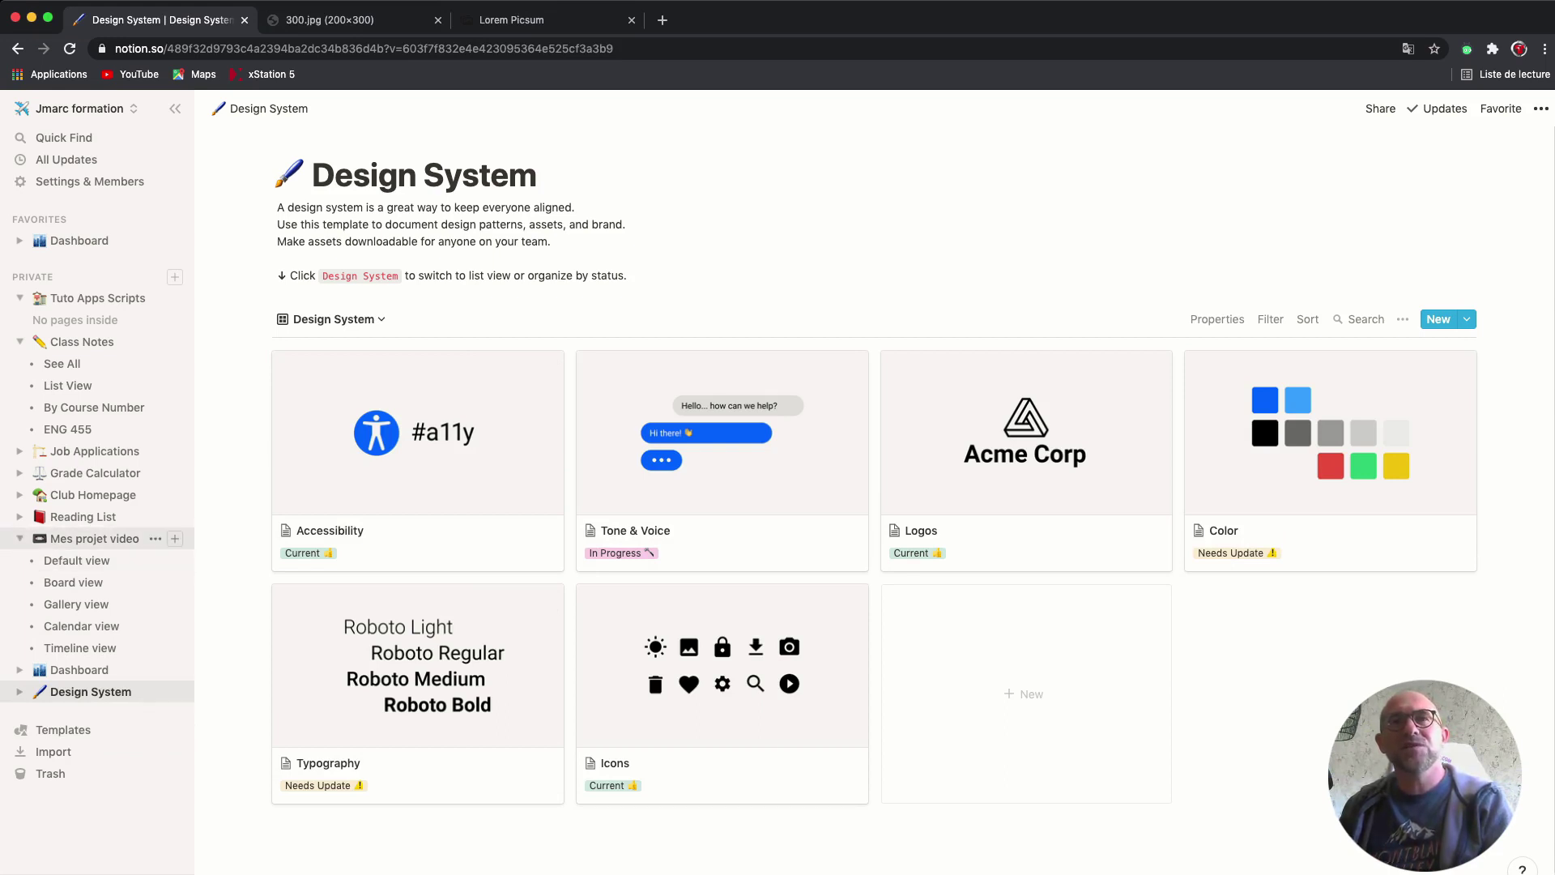
# - Open the Mes projet video database in its Default view and narrow the photos column
pyautogui.click(94, 538)
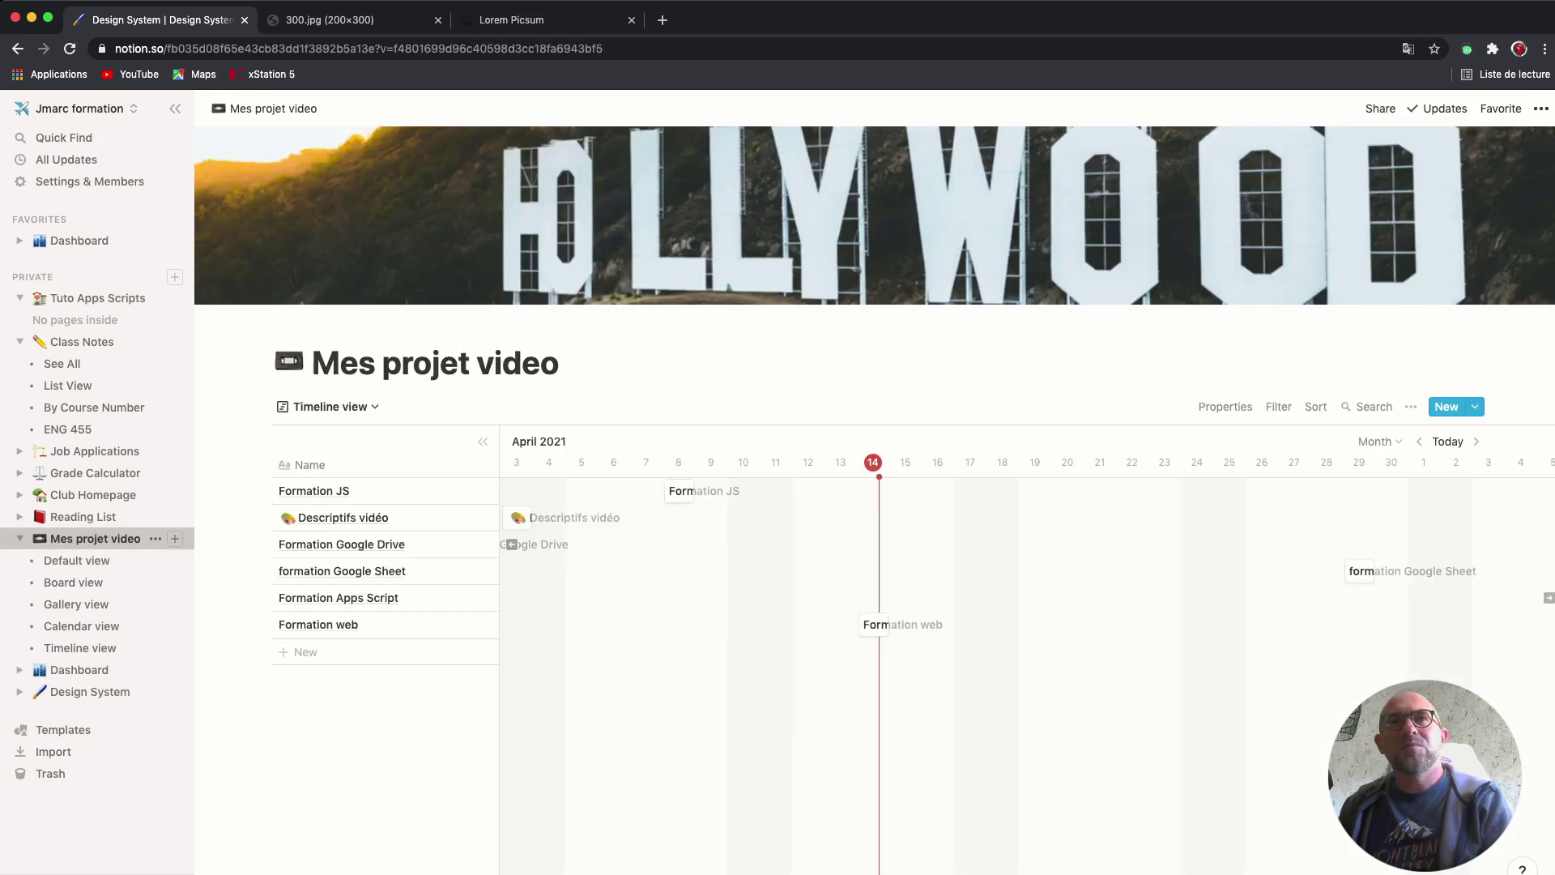
pyautogui.click(19, 298)
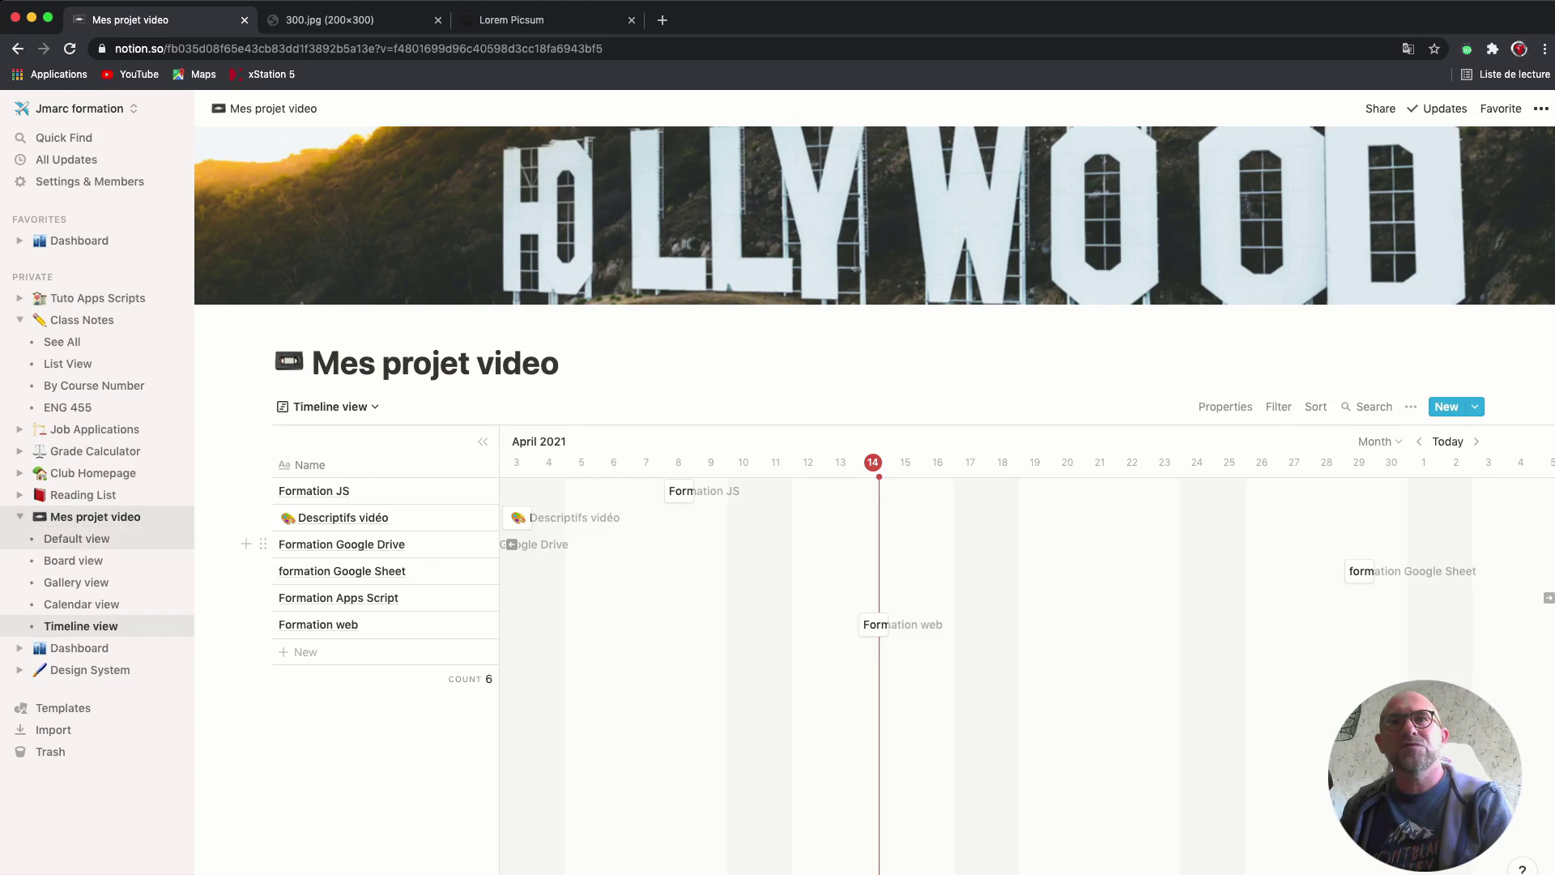
pyautogui.click(76, 539)
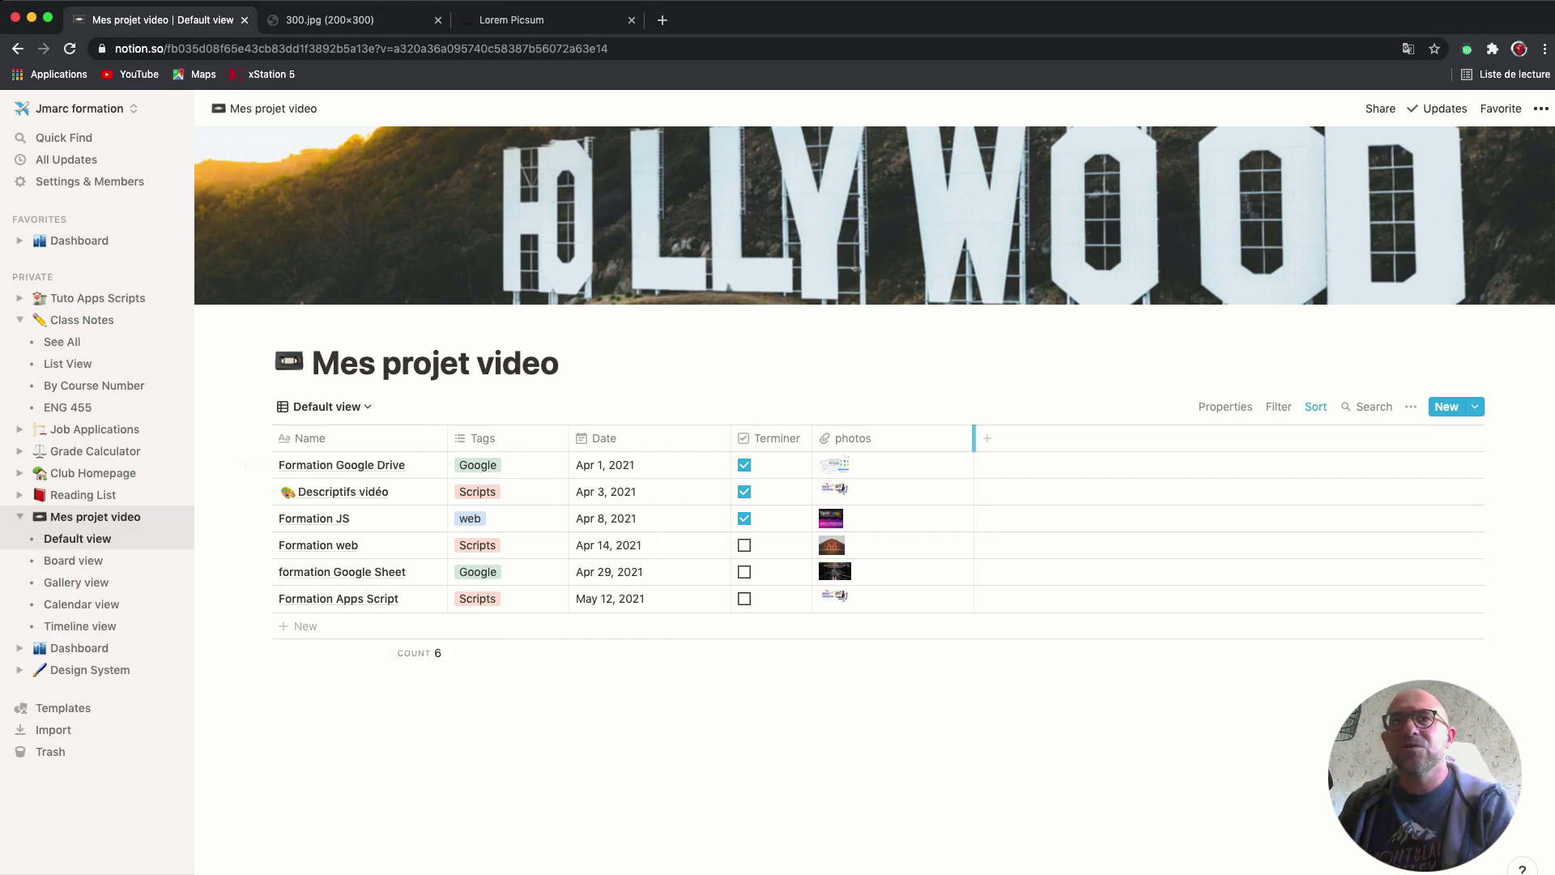
pyautogui.moveTo(974, 438); pyautogui.dragTo(893, 438)
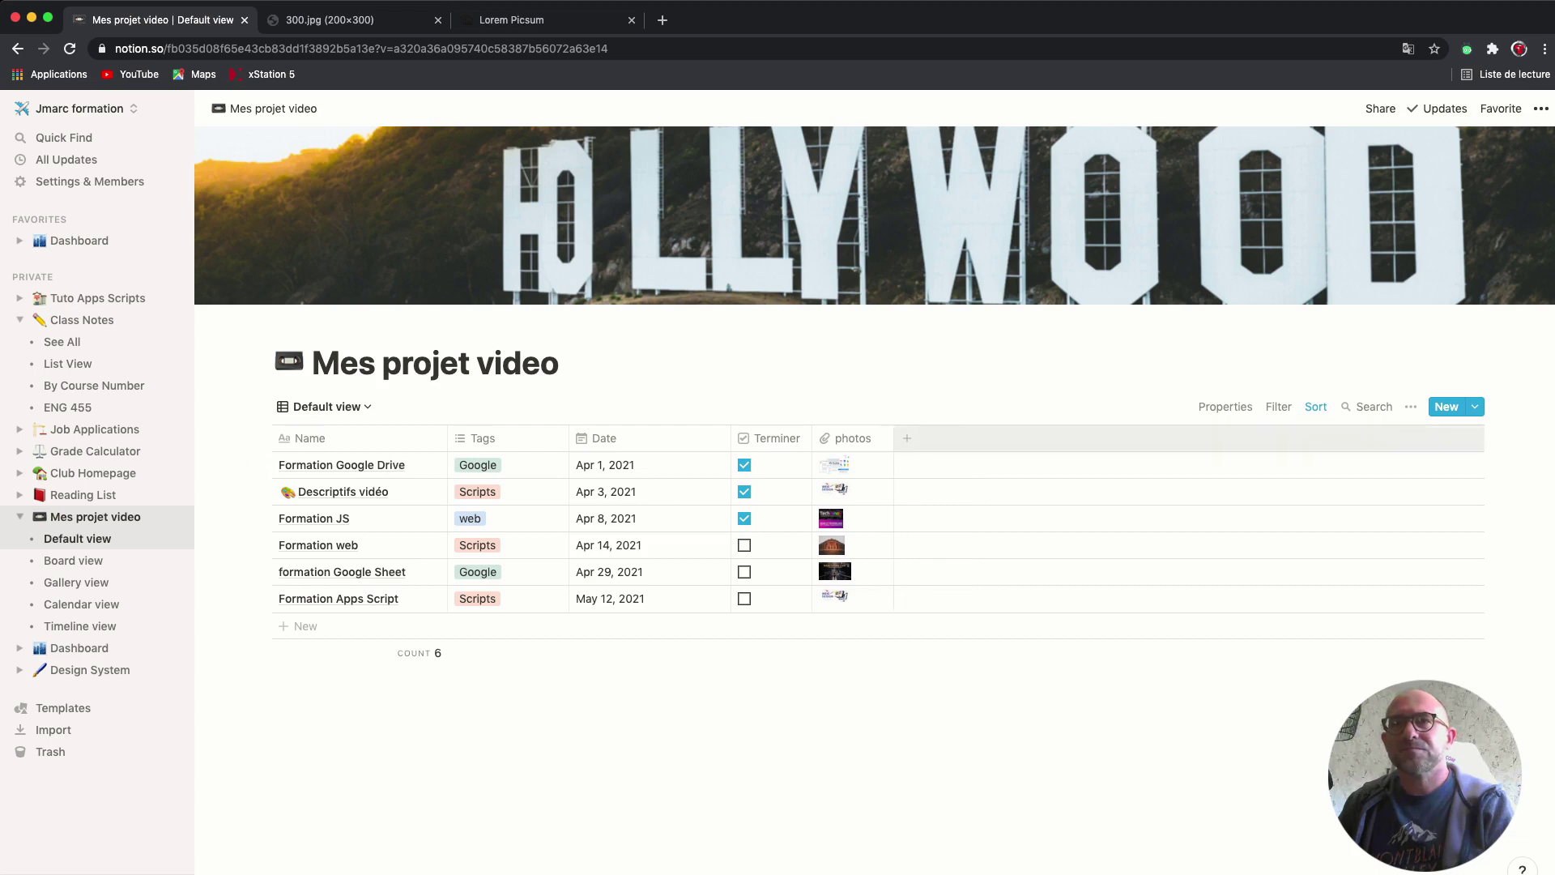
# - Add a property named Price with the Number type after the photos column
pyautogui.click(907, 438)
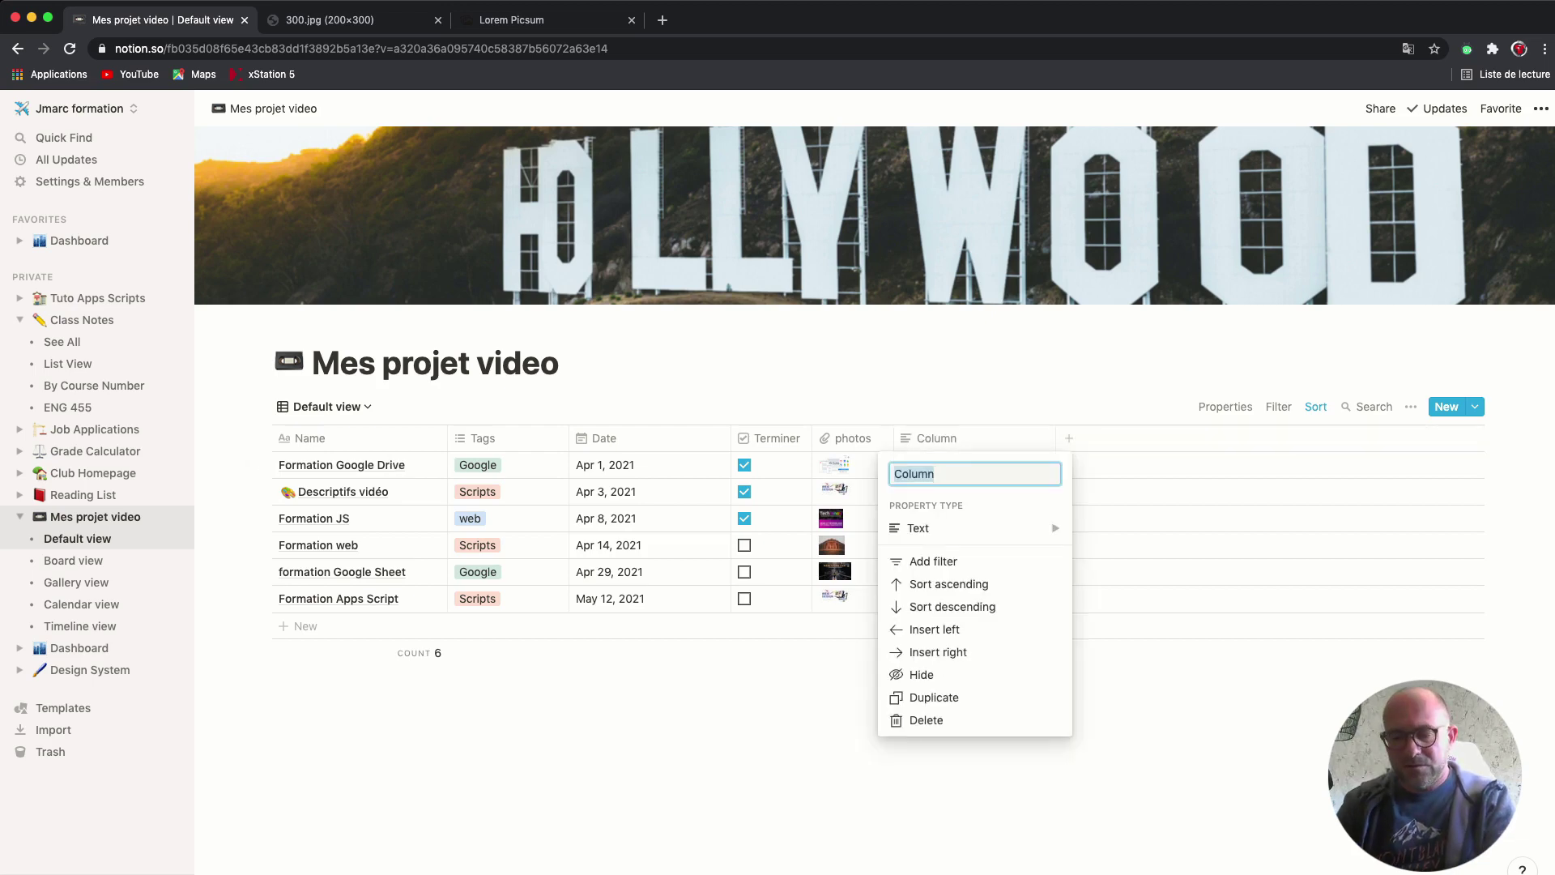
pyautogui.write('Price')
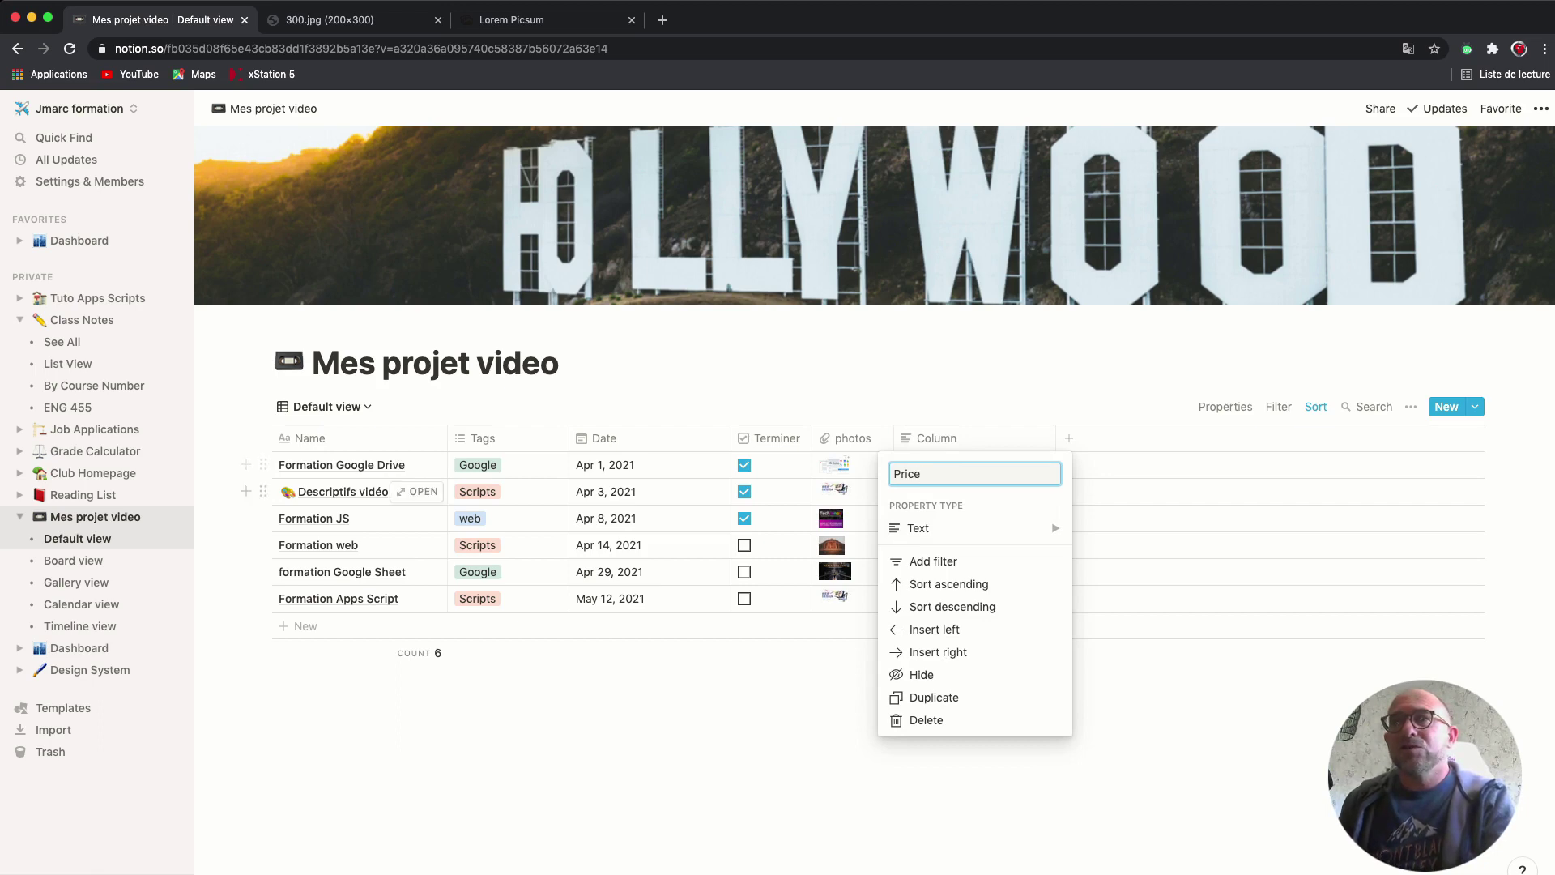
pyautogui.moveTo(975, 528)
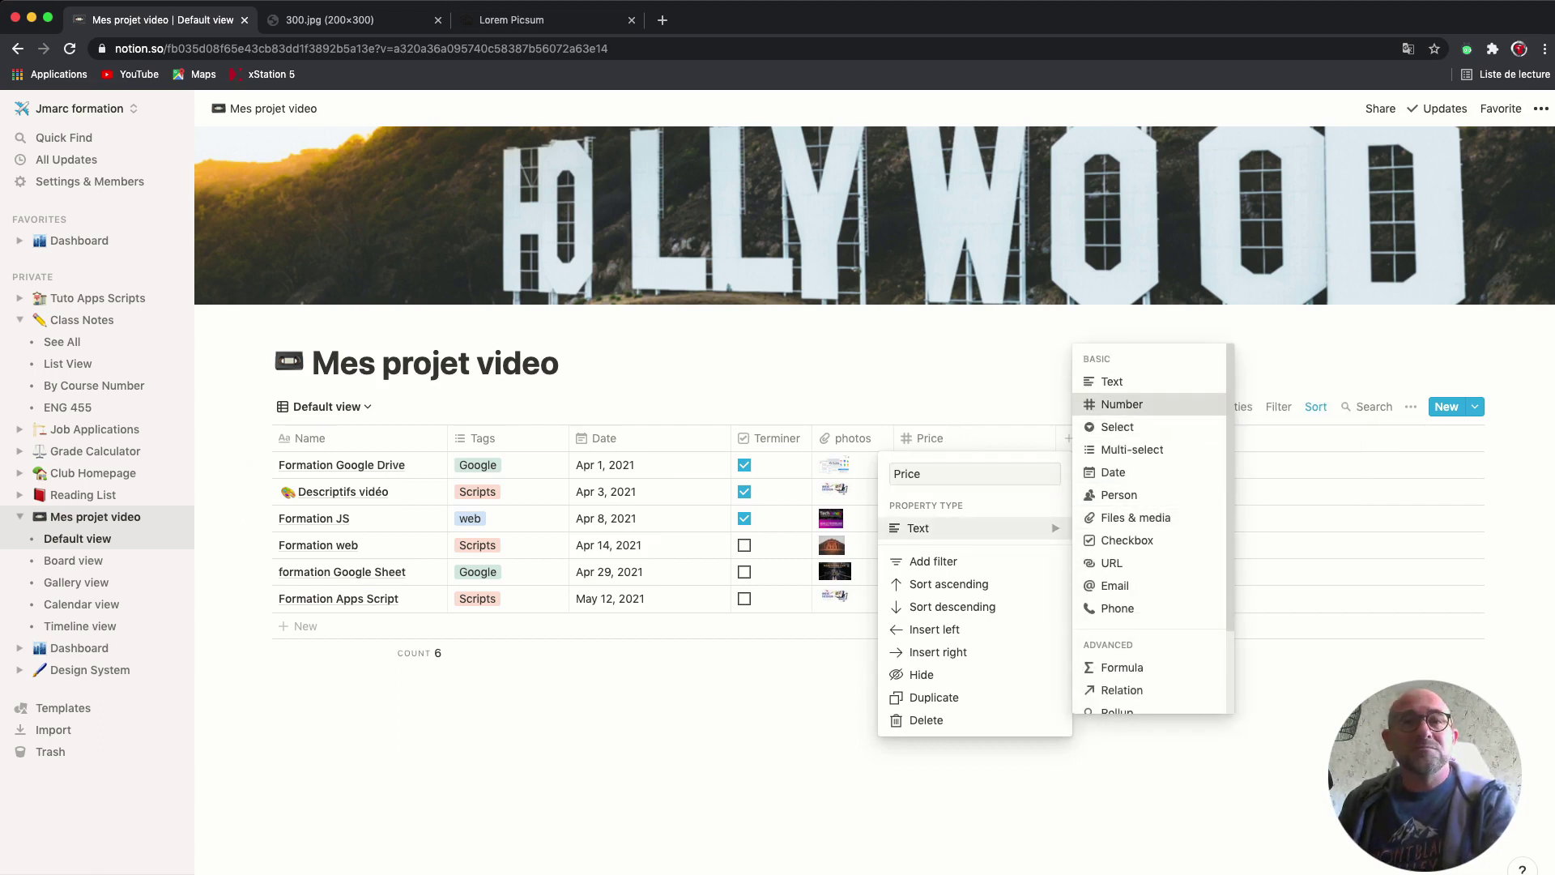
pyautogui.click(1121, 404)
pyautogui.click(1047, 466)
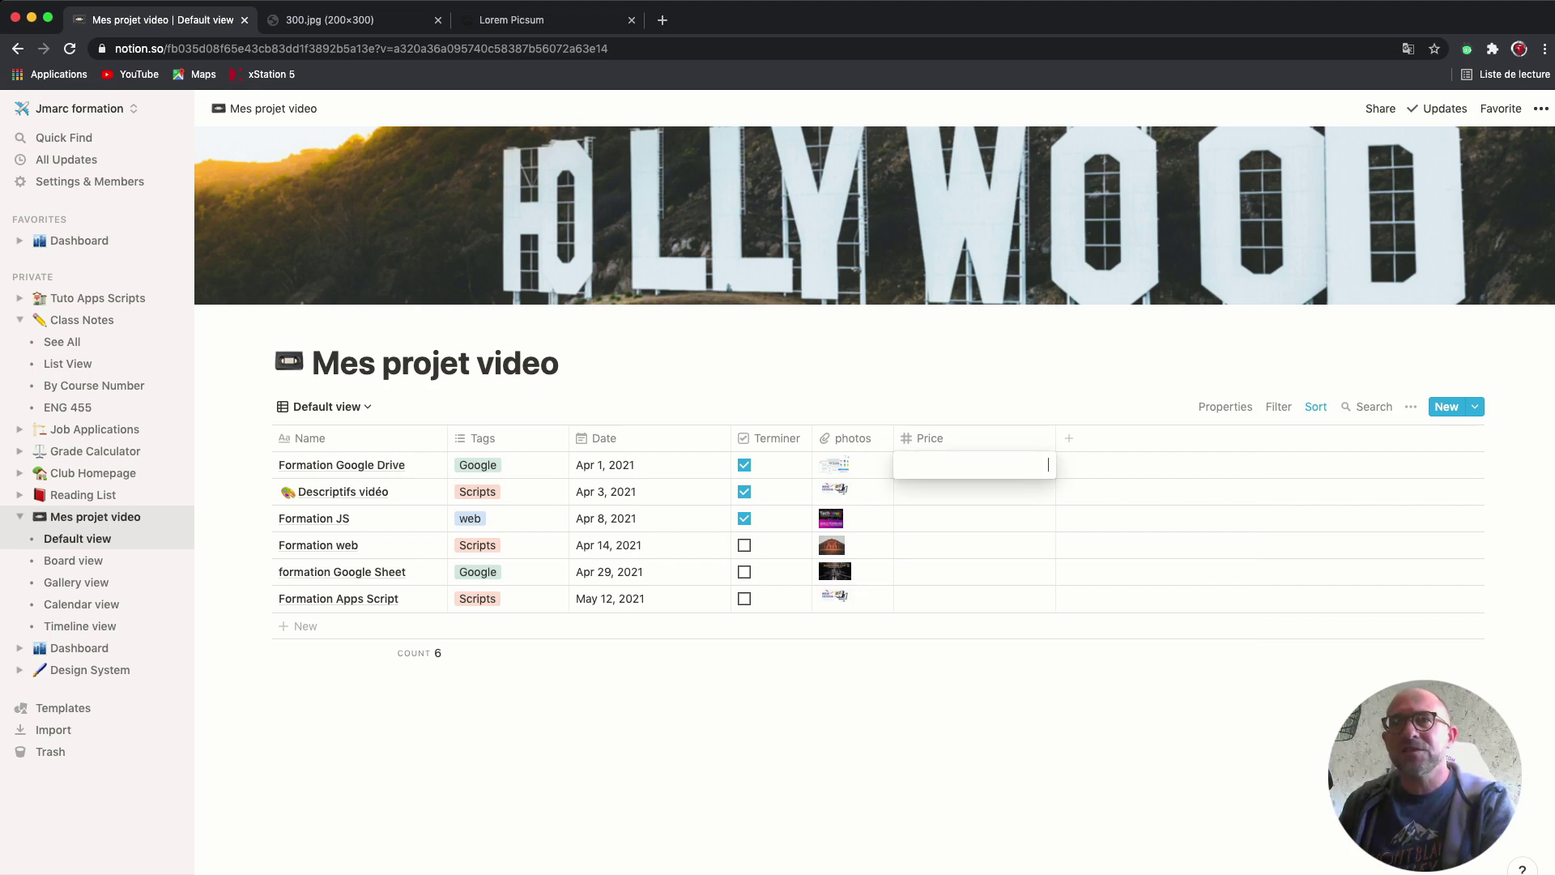
pyautogui.press('Escape')
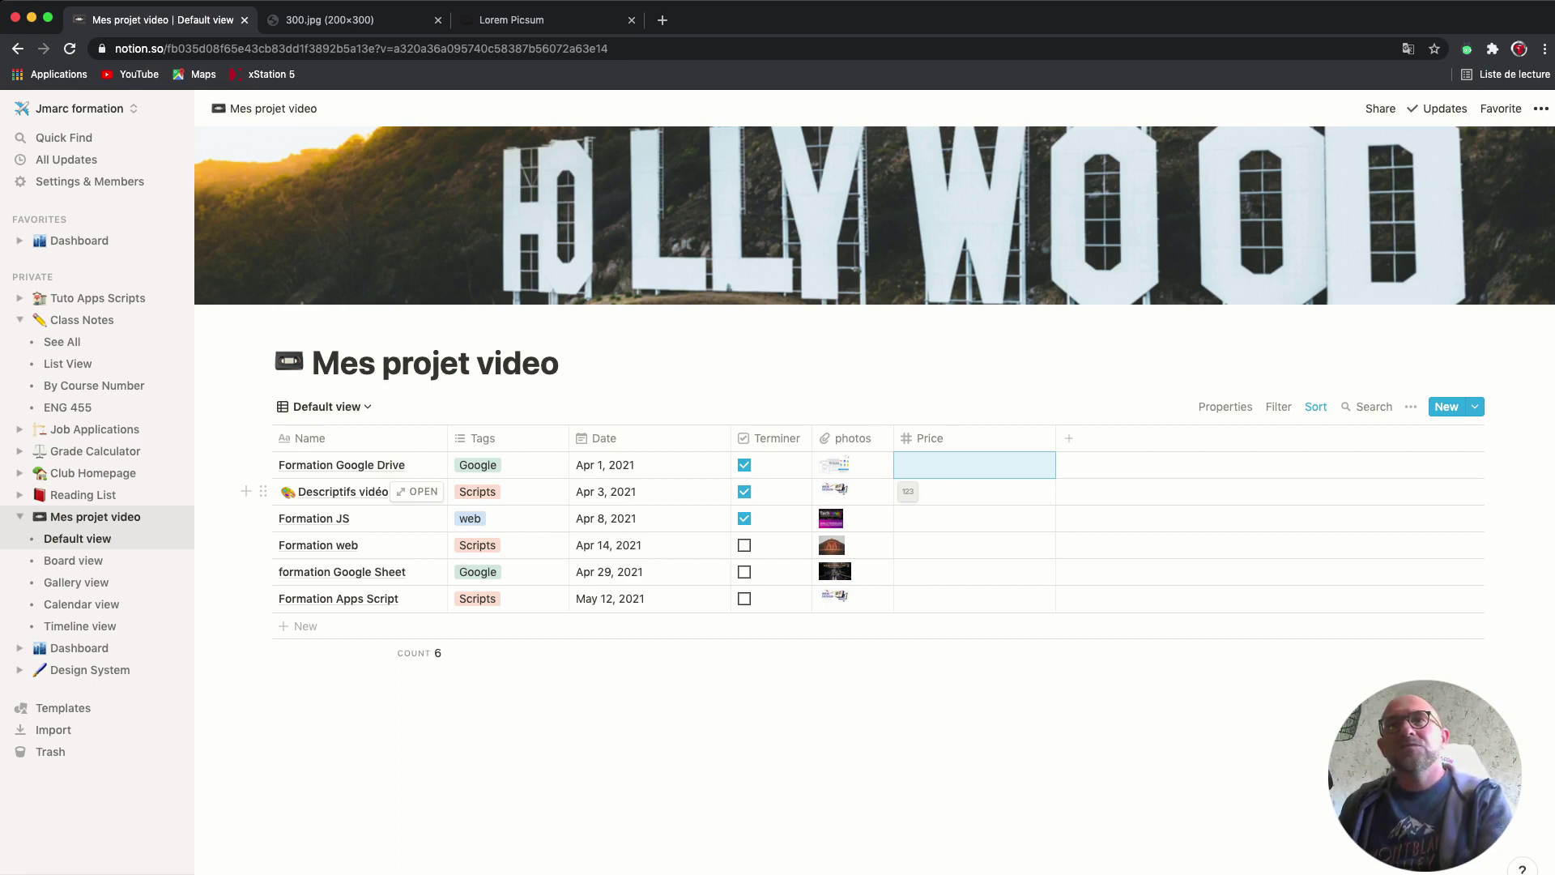
# - Set the number format of the Price column to plain Number
pyautogui.click(908, 490)
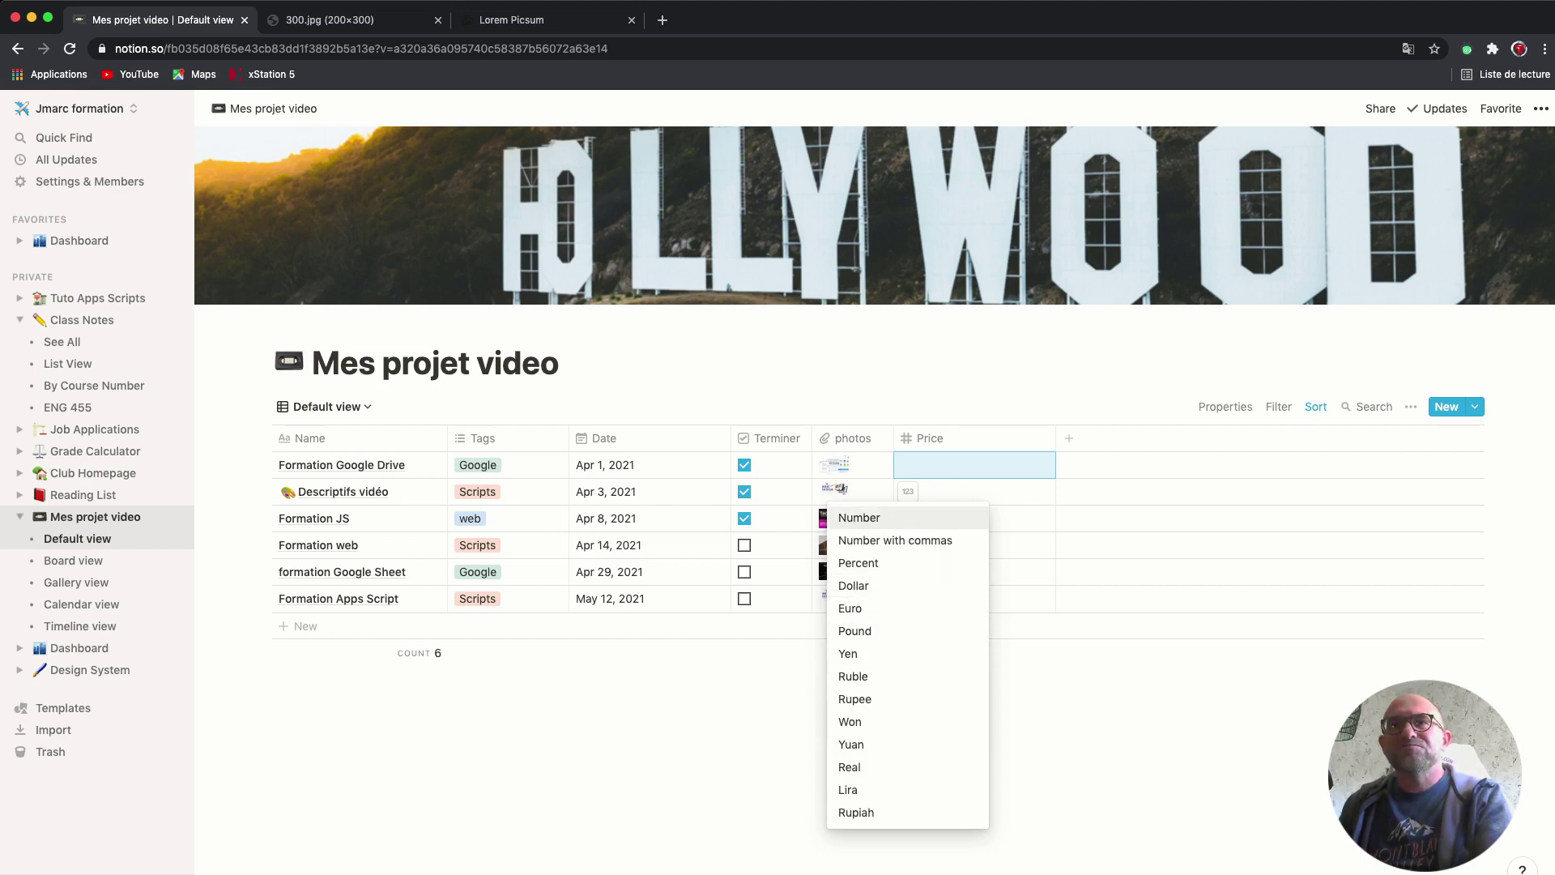
pyautogui.click(899, 518)
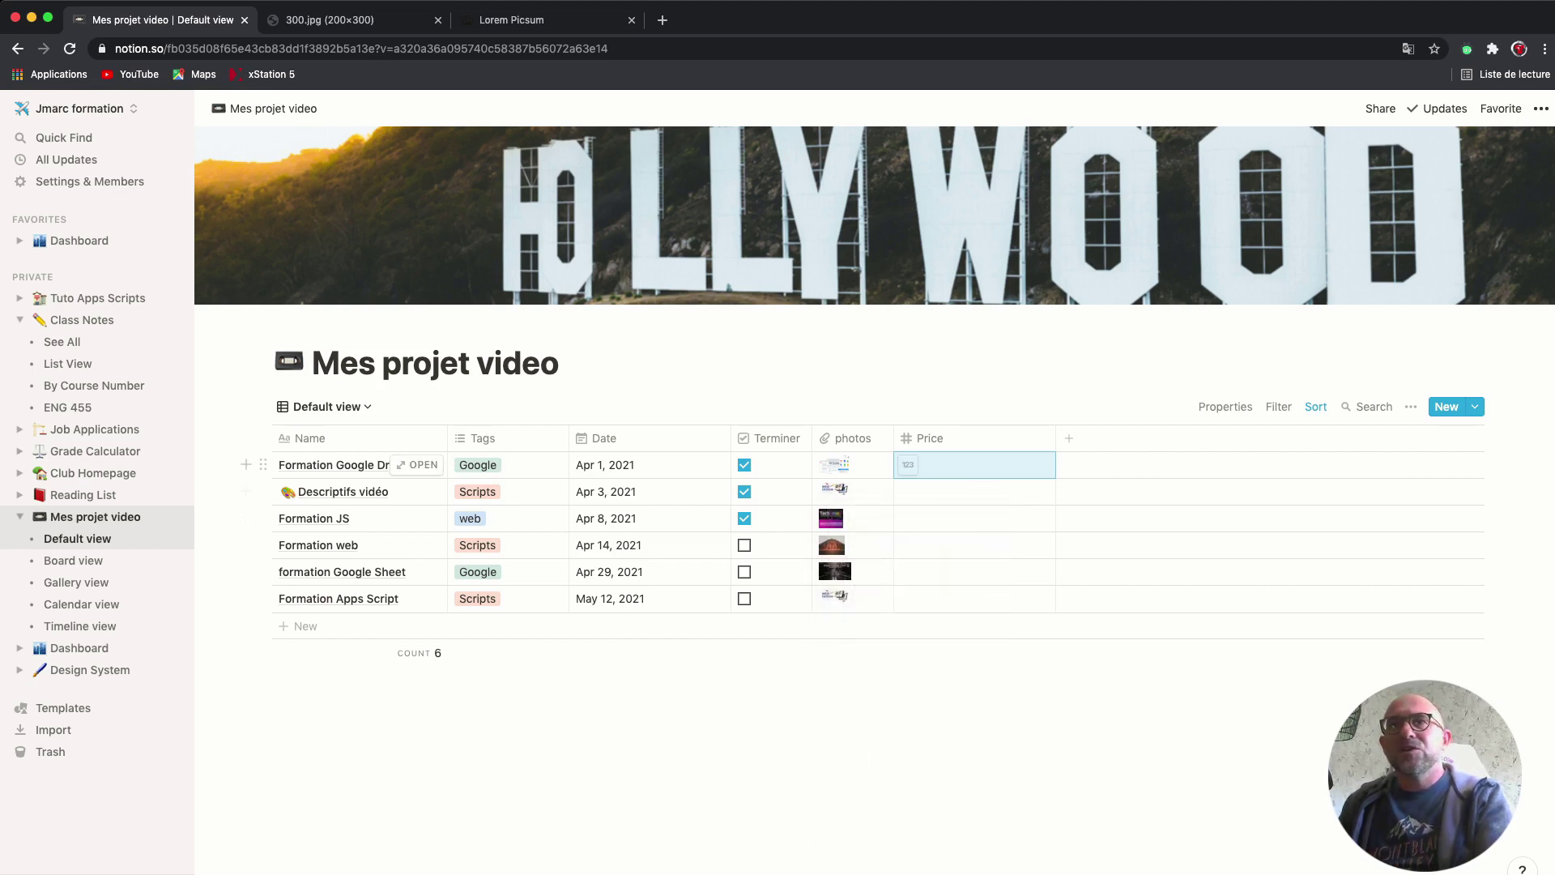
# - Enter 1200 and then 300 as trial prices for Formation Google Drive
pyautogui.click(963, 466)
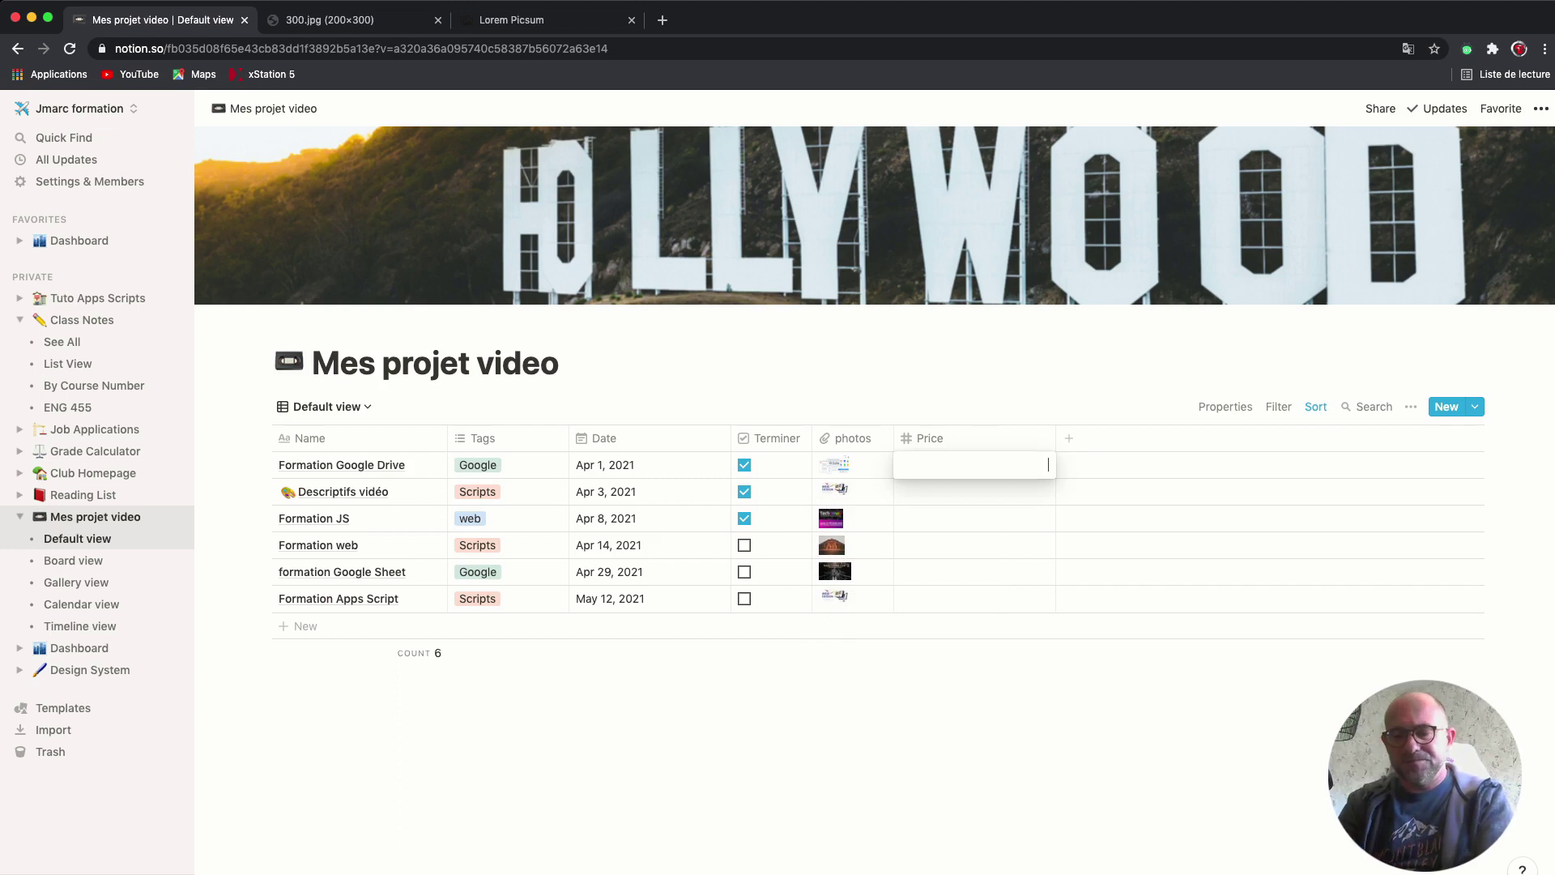
pyautogui.write('1200')
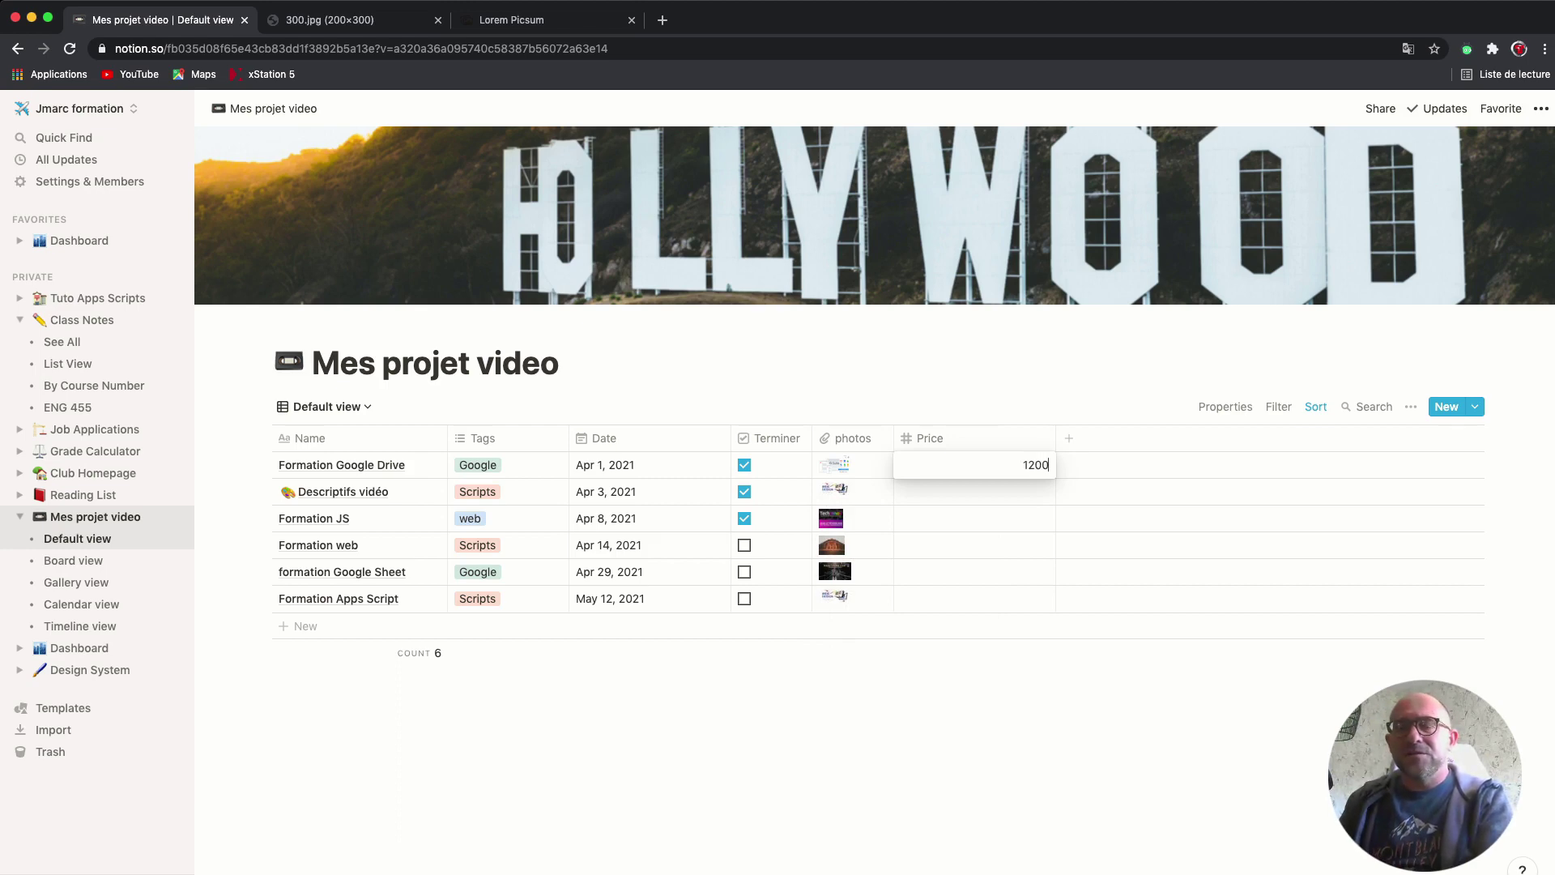
pyautogui.press('Return')
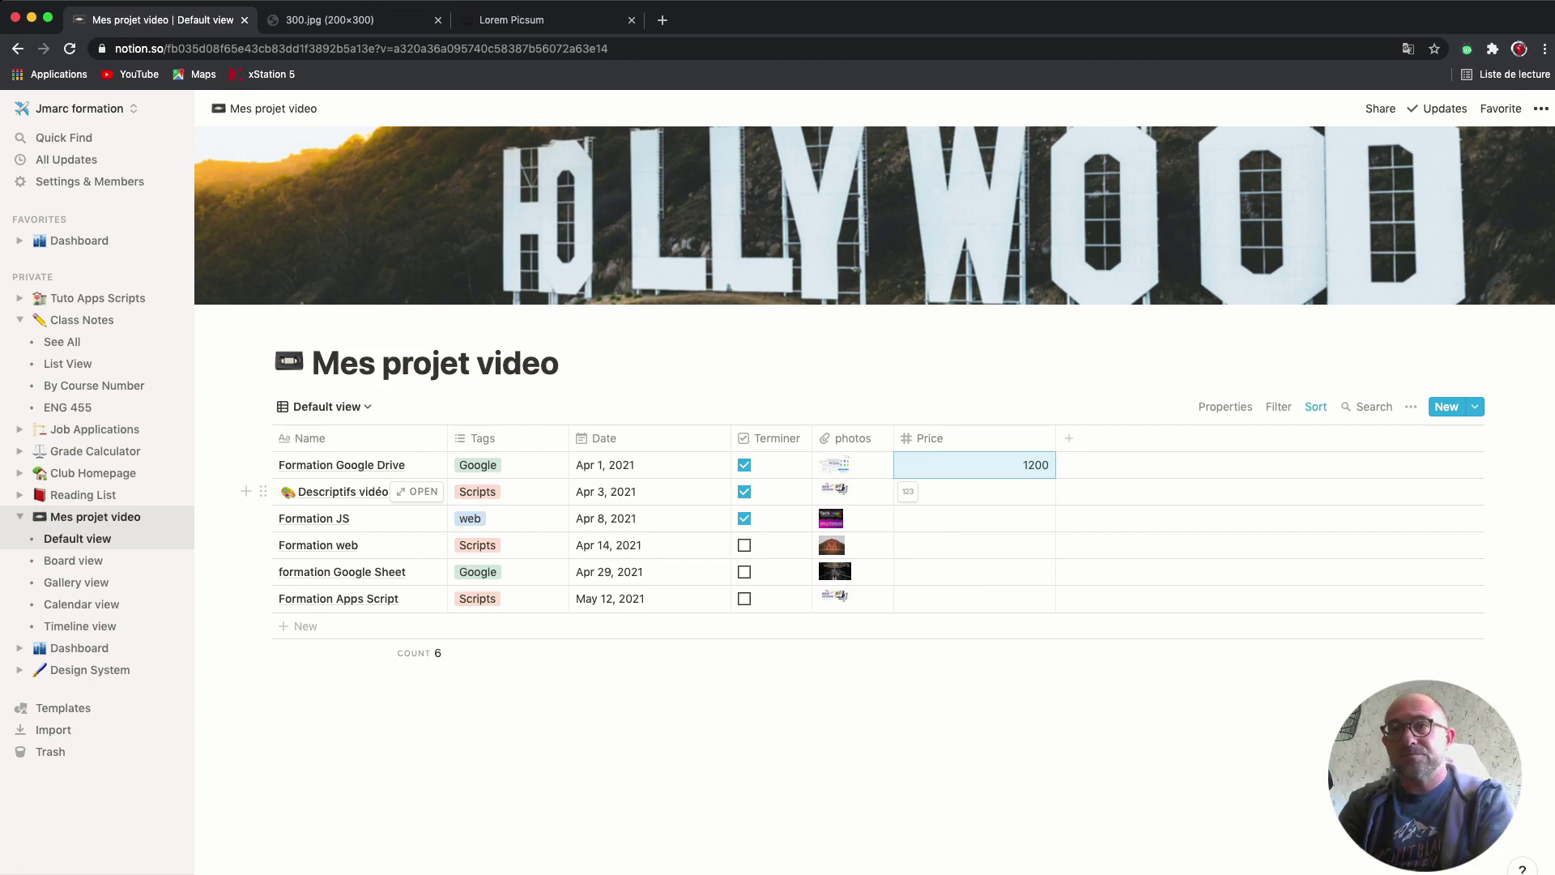
pyautogui.write('300')
pyautogui.press('Return')
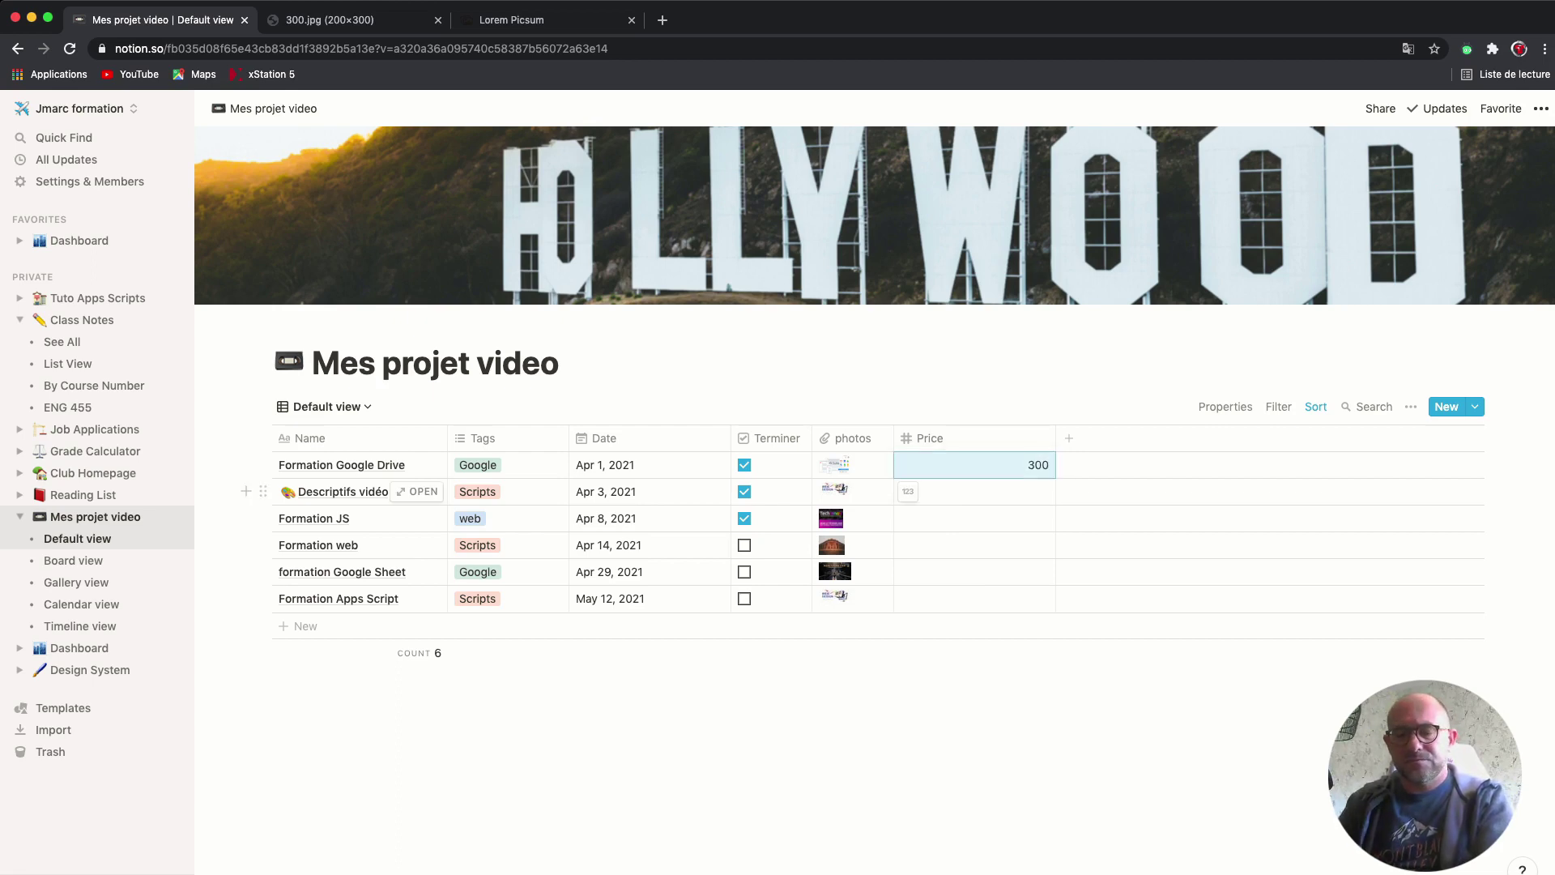
# - Set the price of Formation Google Drive to 1350
pyautogui.write('1')
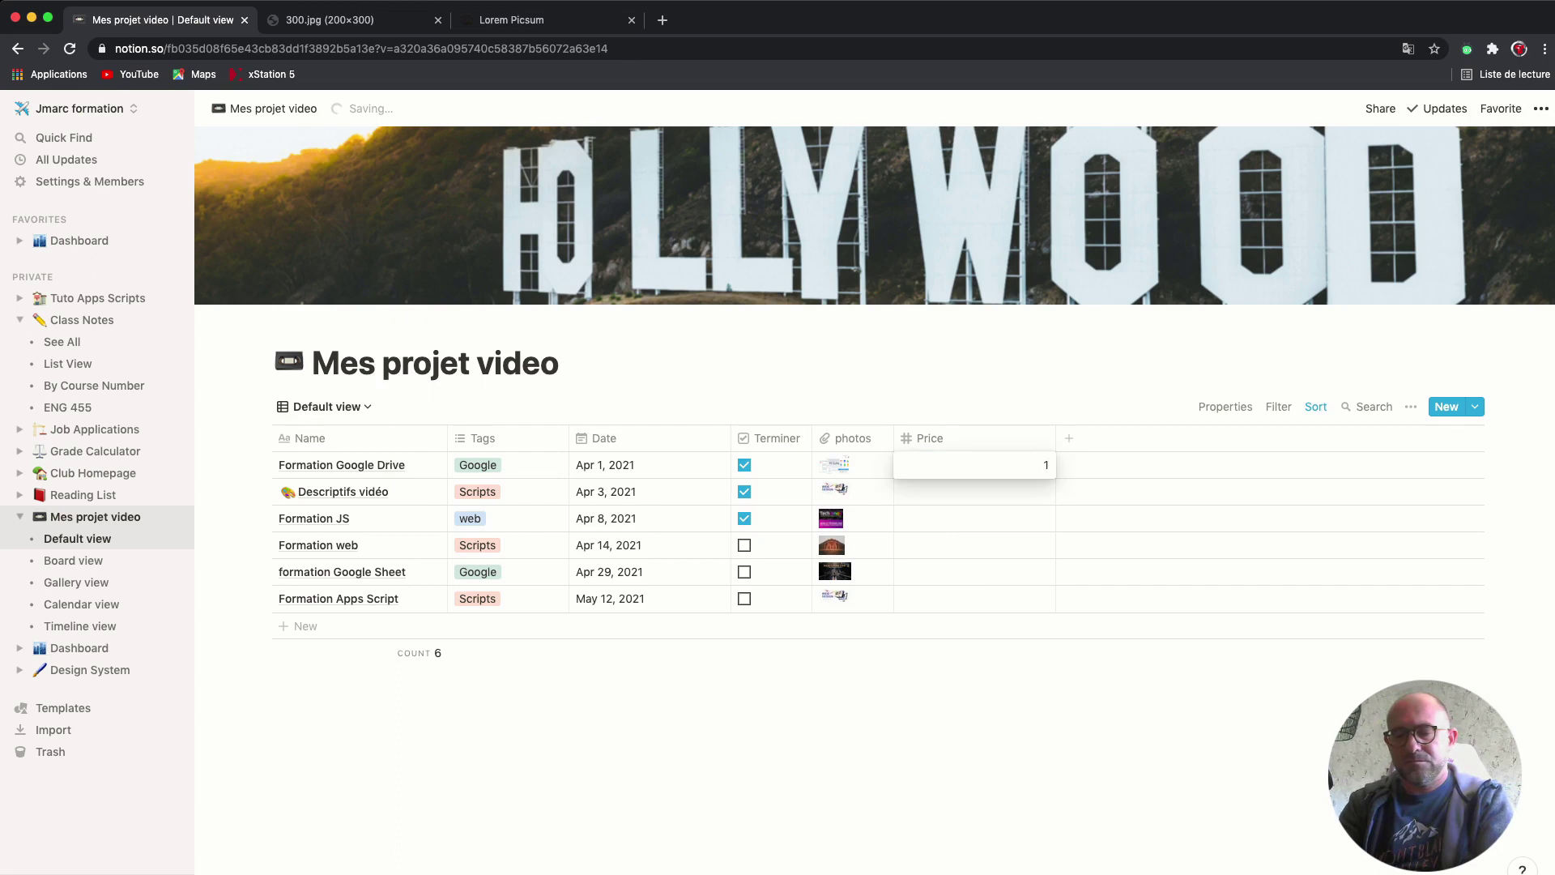
pyautogui.write('350')
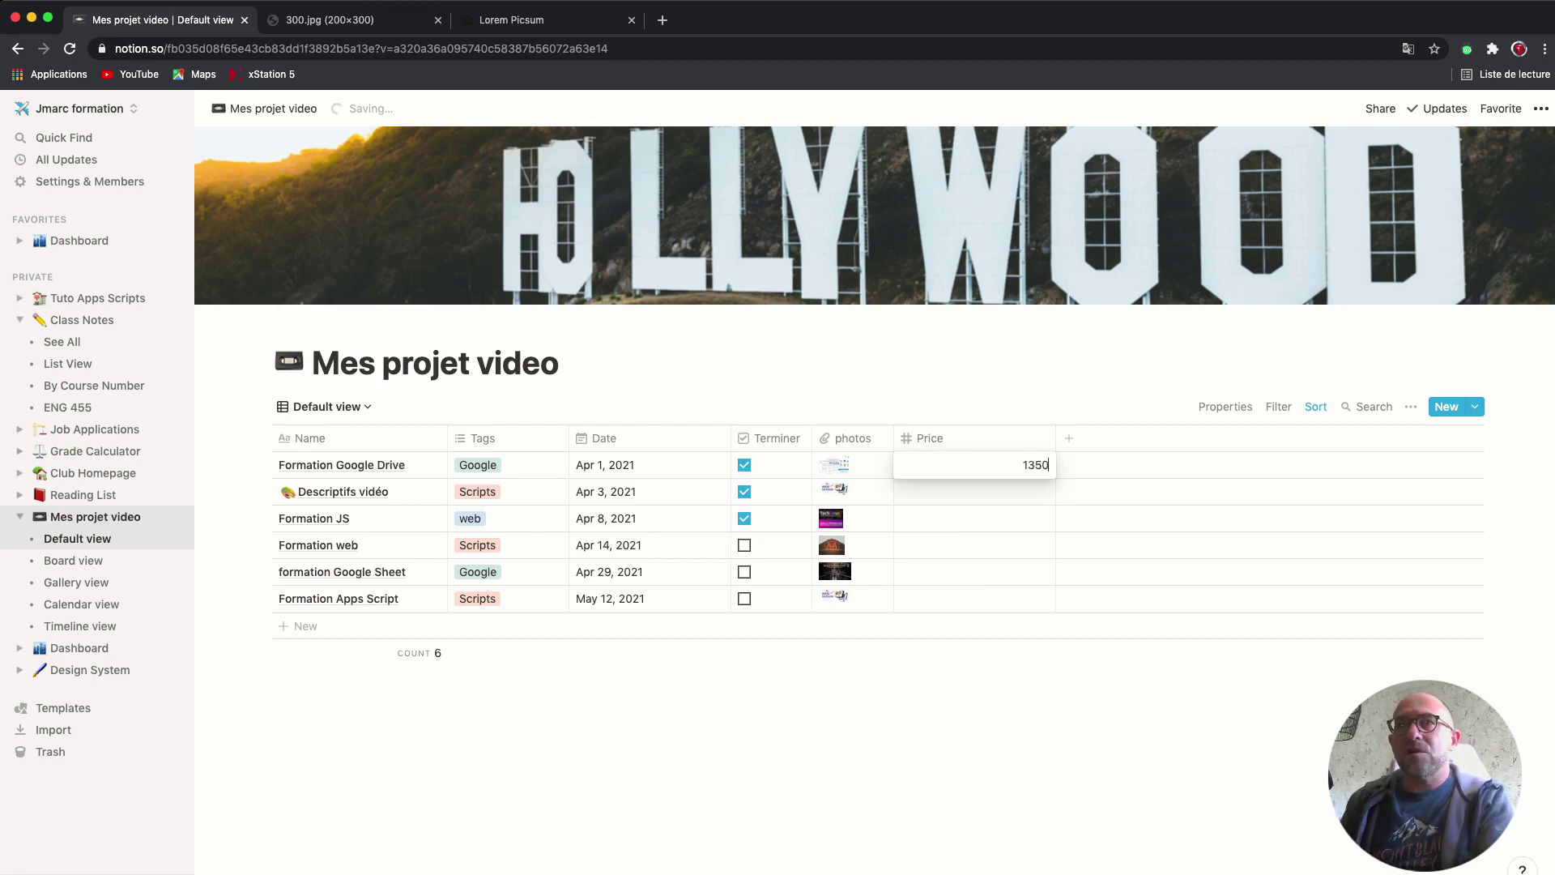
pyautogui.press('Return')
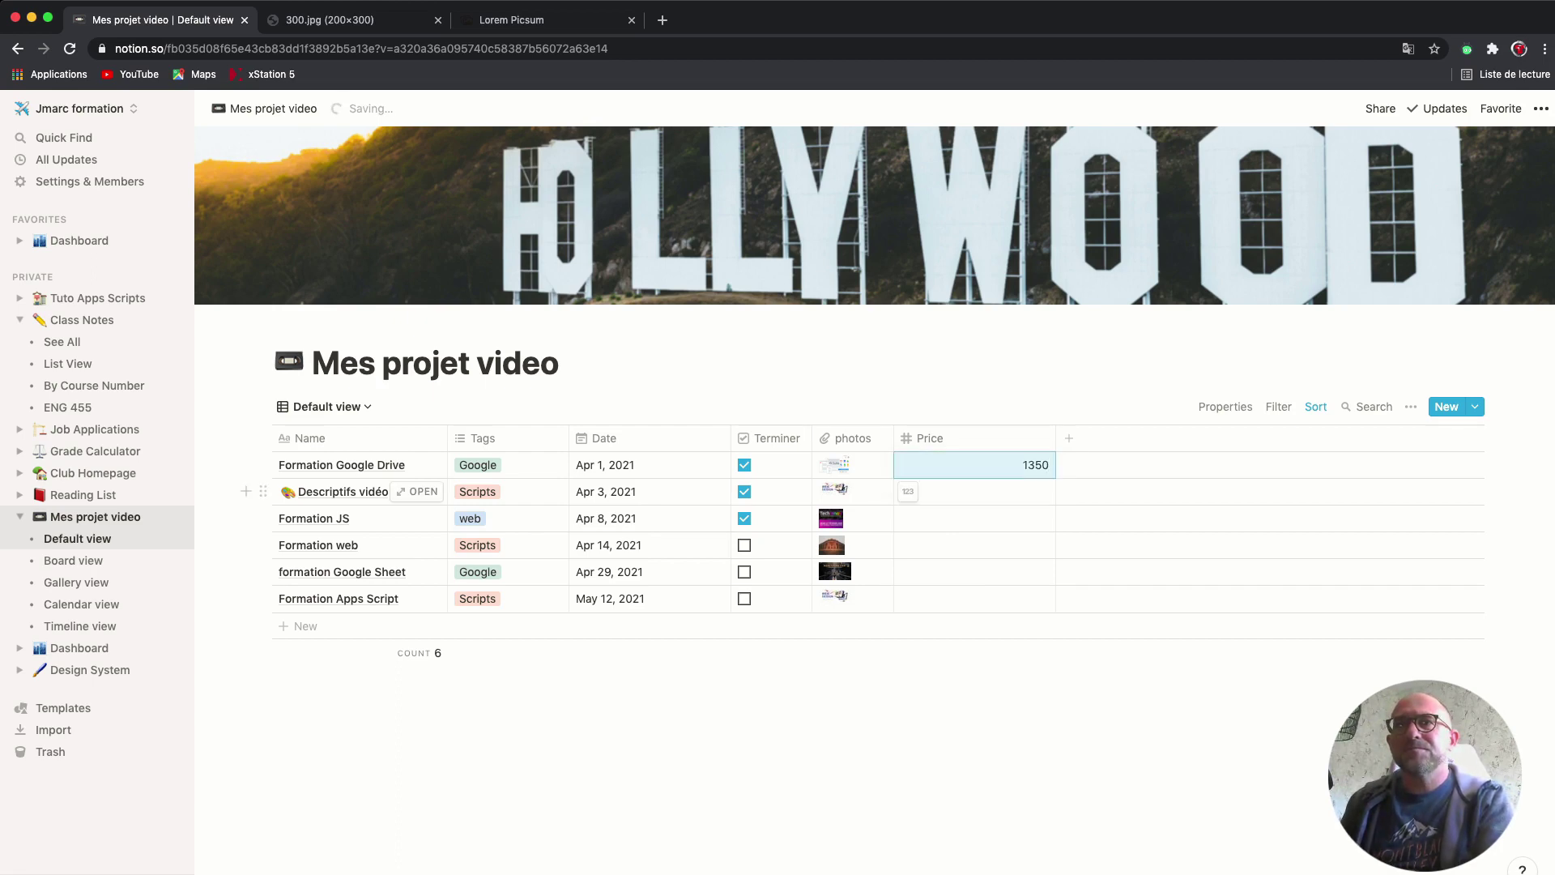
# - Enter 1200 as a trial price for Descriptifs vidéo
pyautogui.click(975, 492)
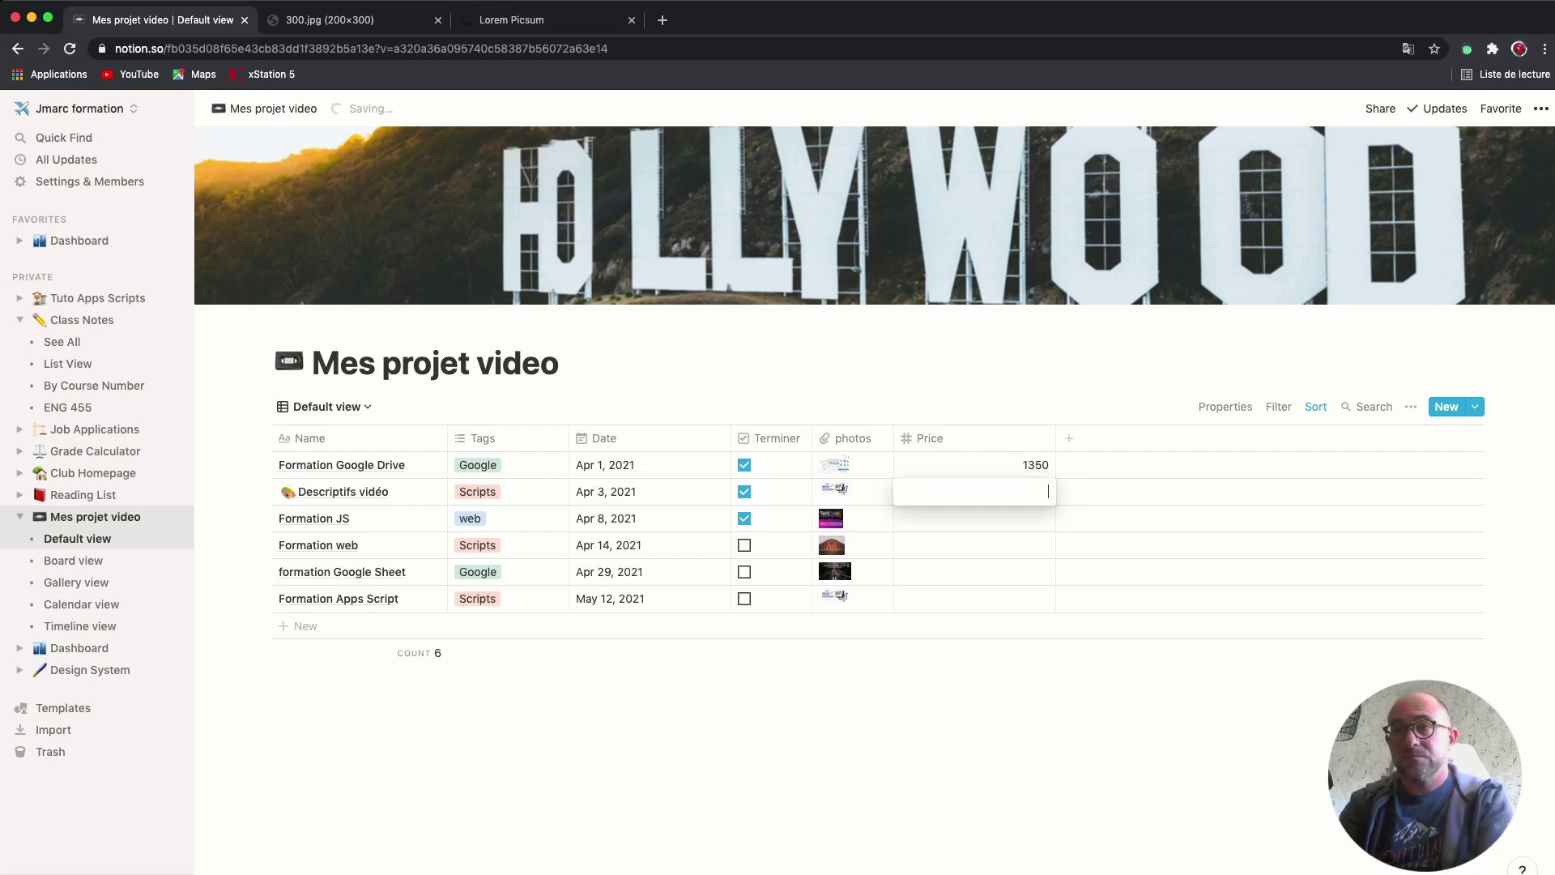
pyautogui.write('1200')
pyautogui.press('Return')
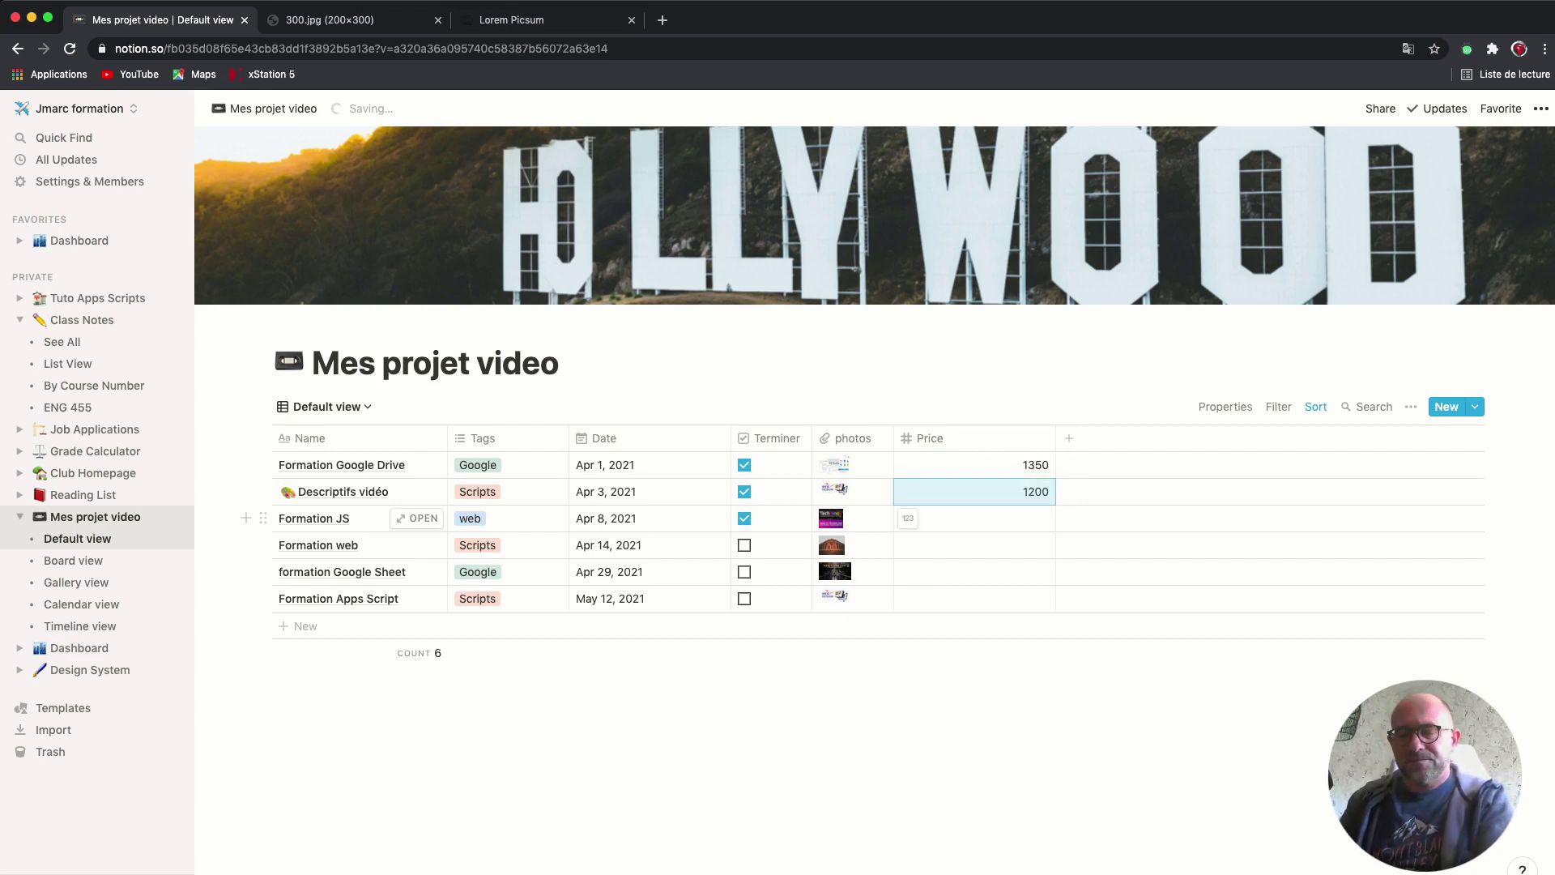
# - Set the price of Descriptifs vidéo to 650 and the price of Formation JS to 750
pyautogui.write('650')
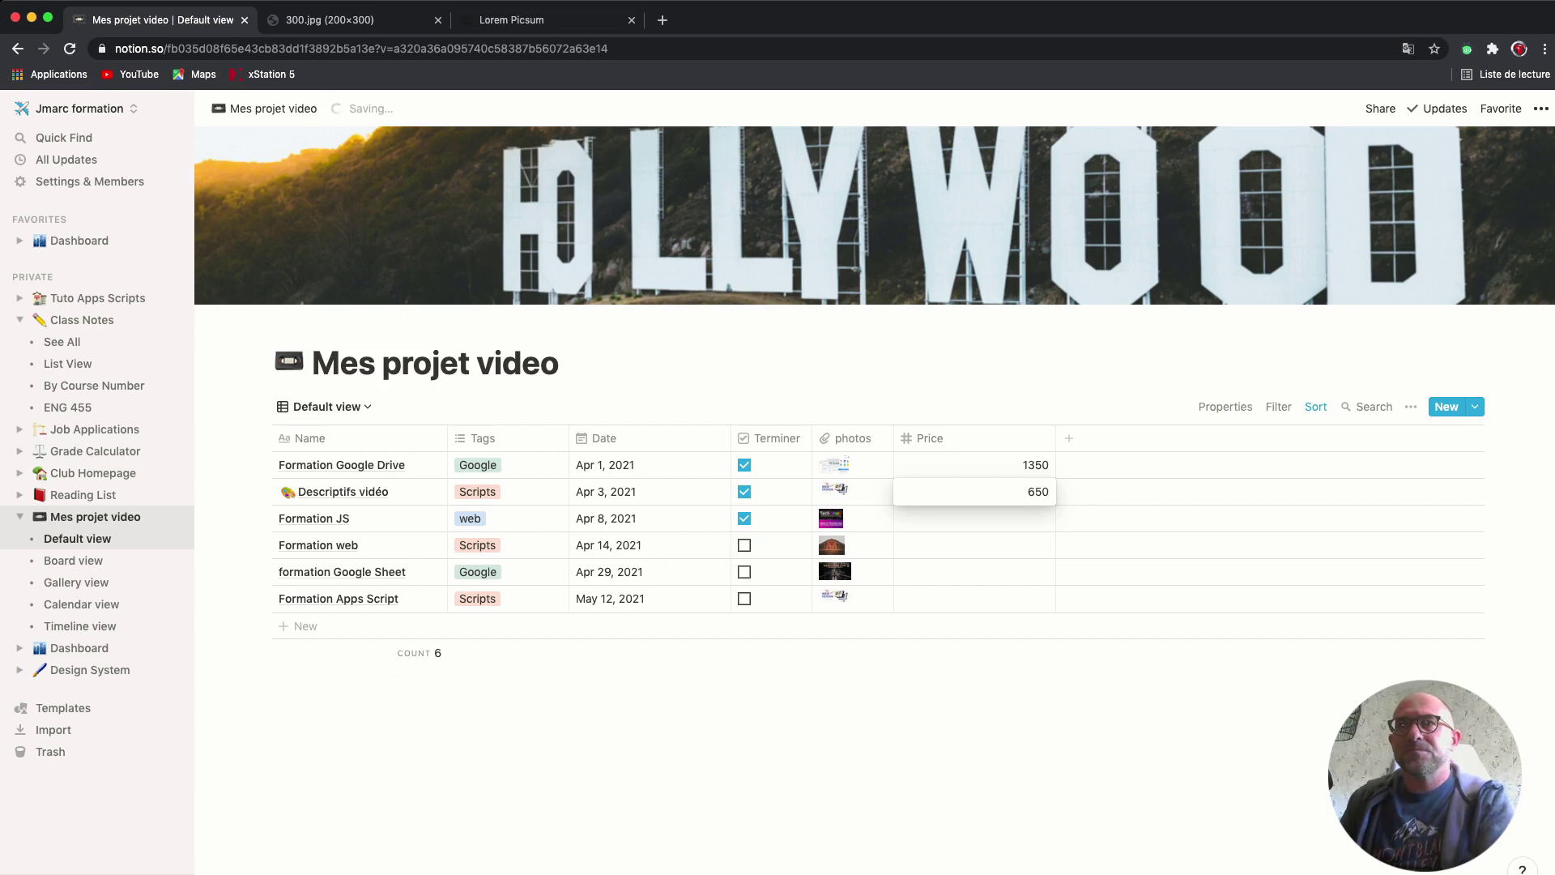
pyautogui.press('Return')
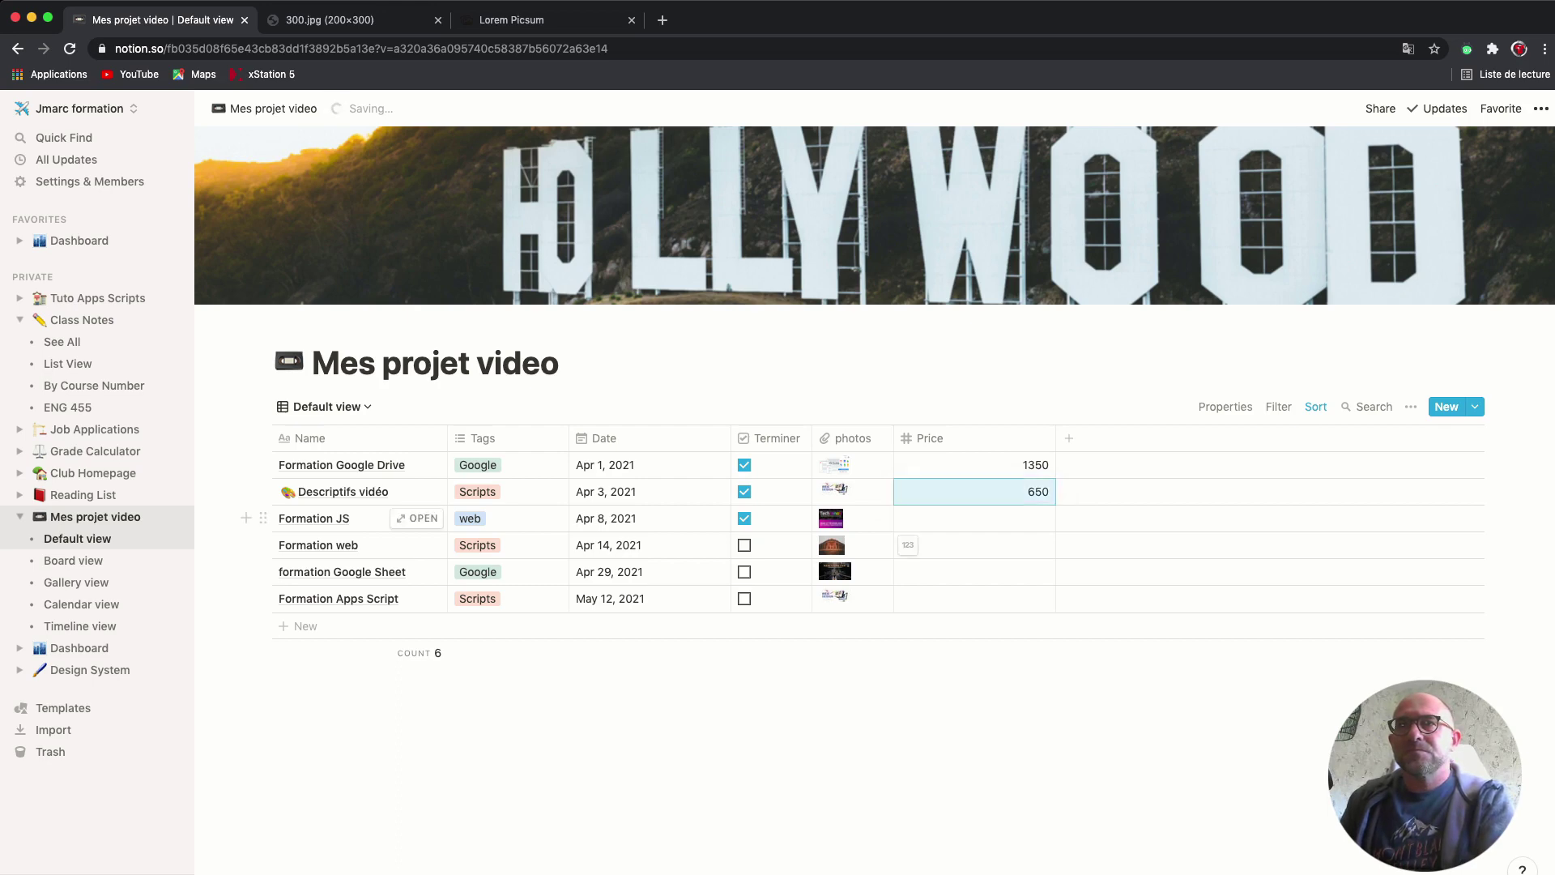
pyautogui.click(974, 519)
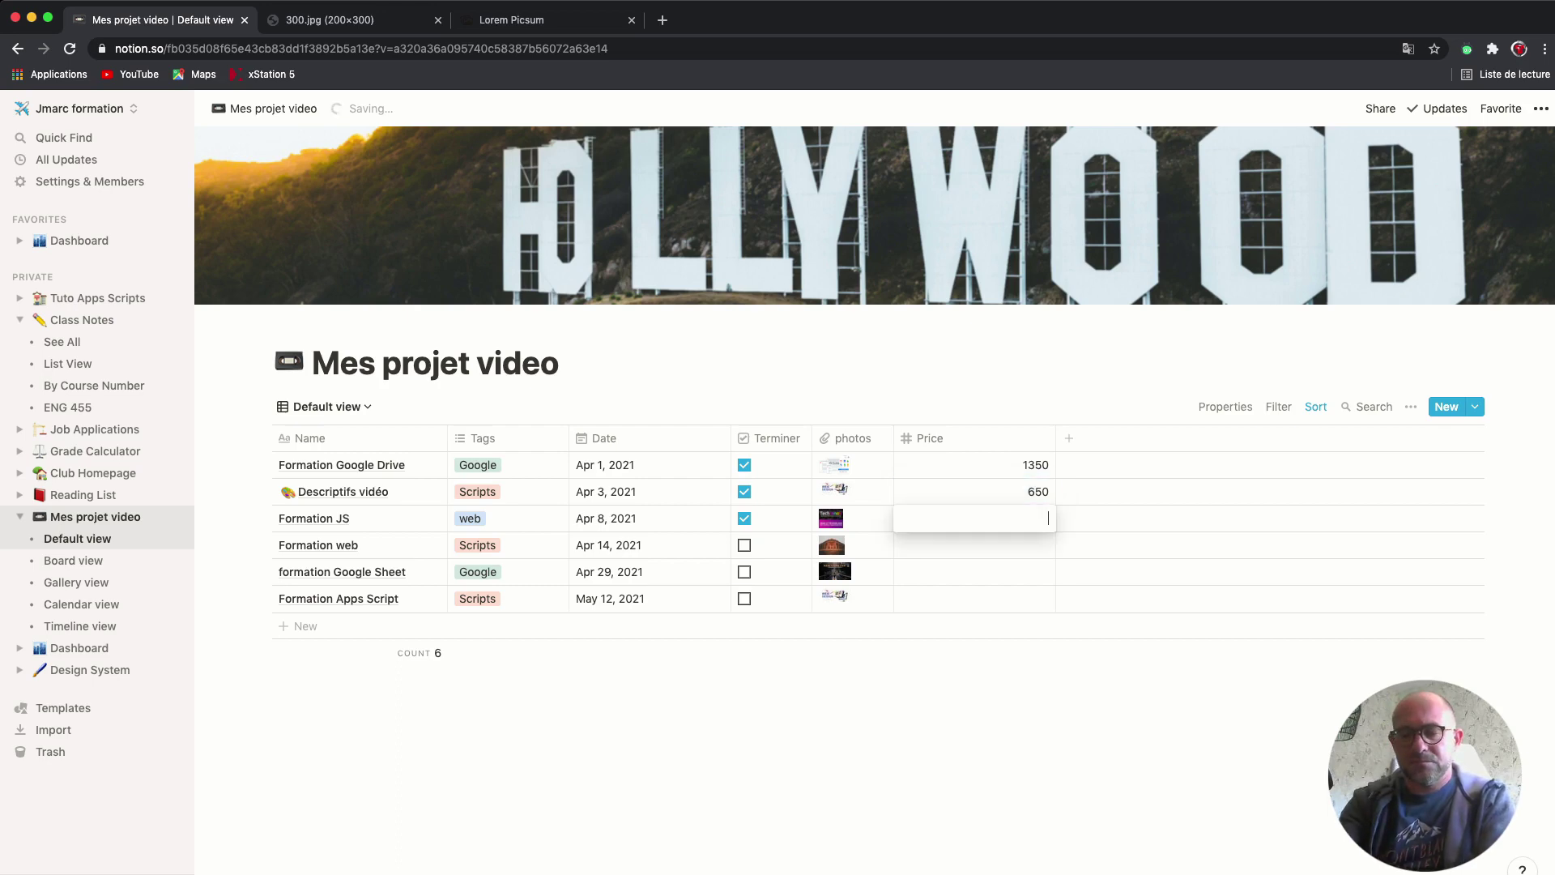
pyautogui.write('750')
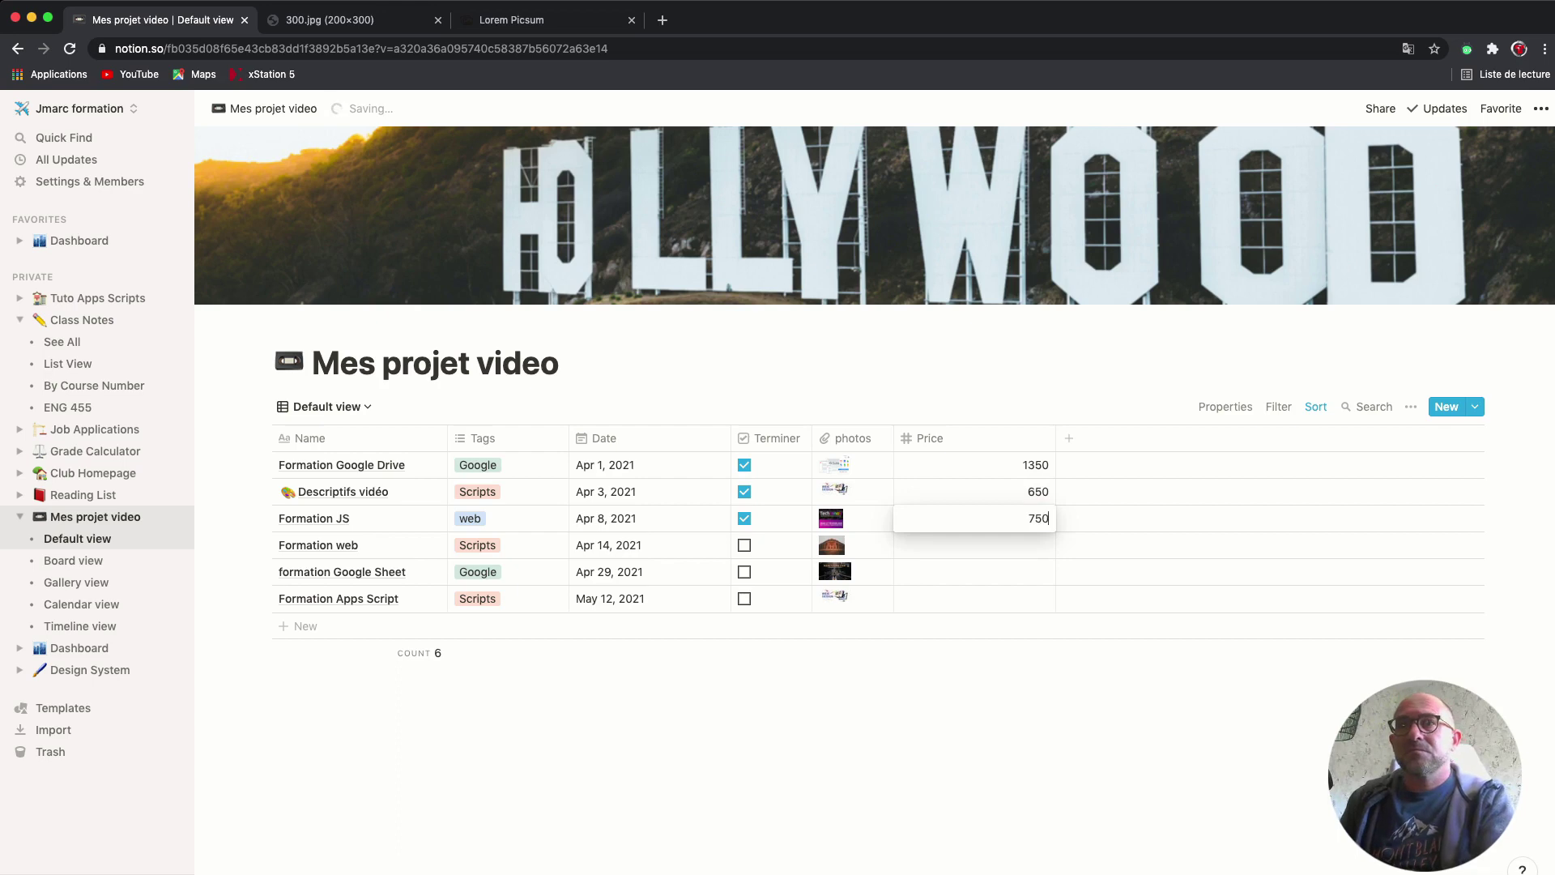
pyautogui.press('Return')
# - Set the price of Formation web to 895 and the price of formation Google Sheet to 900
pyautogui.click(974, 545)
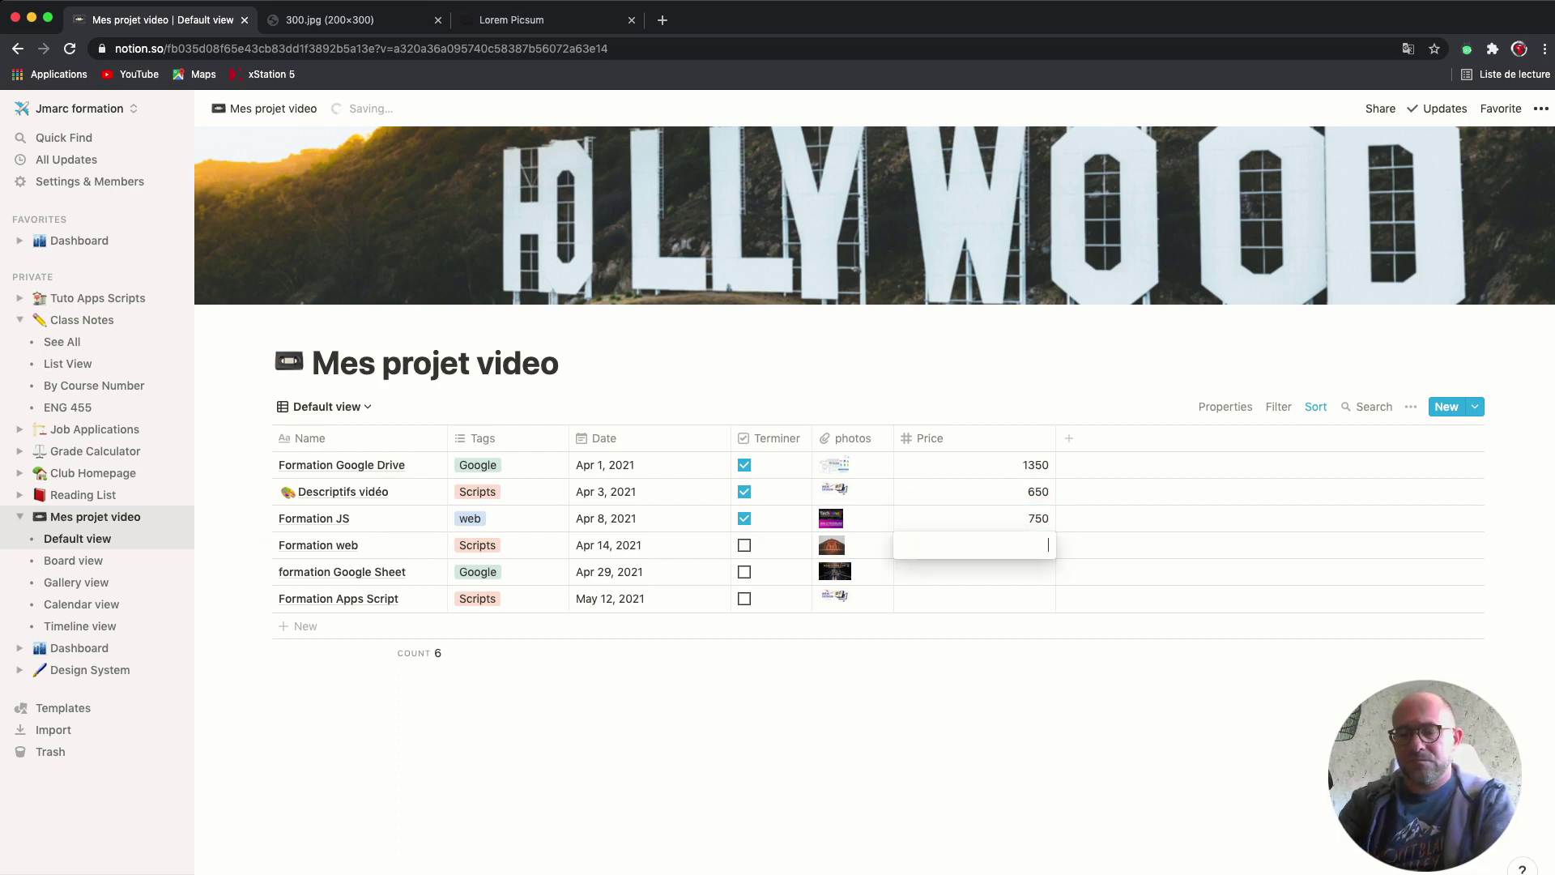
pyautogui.write('895')
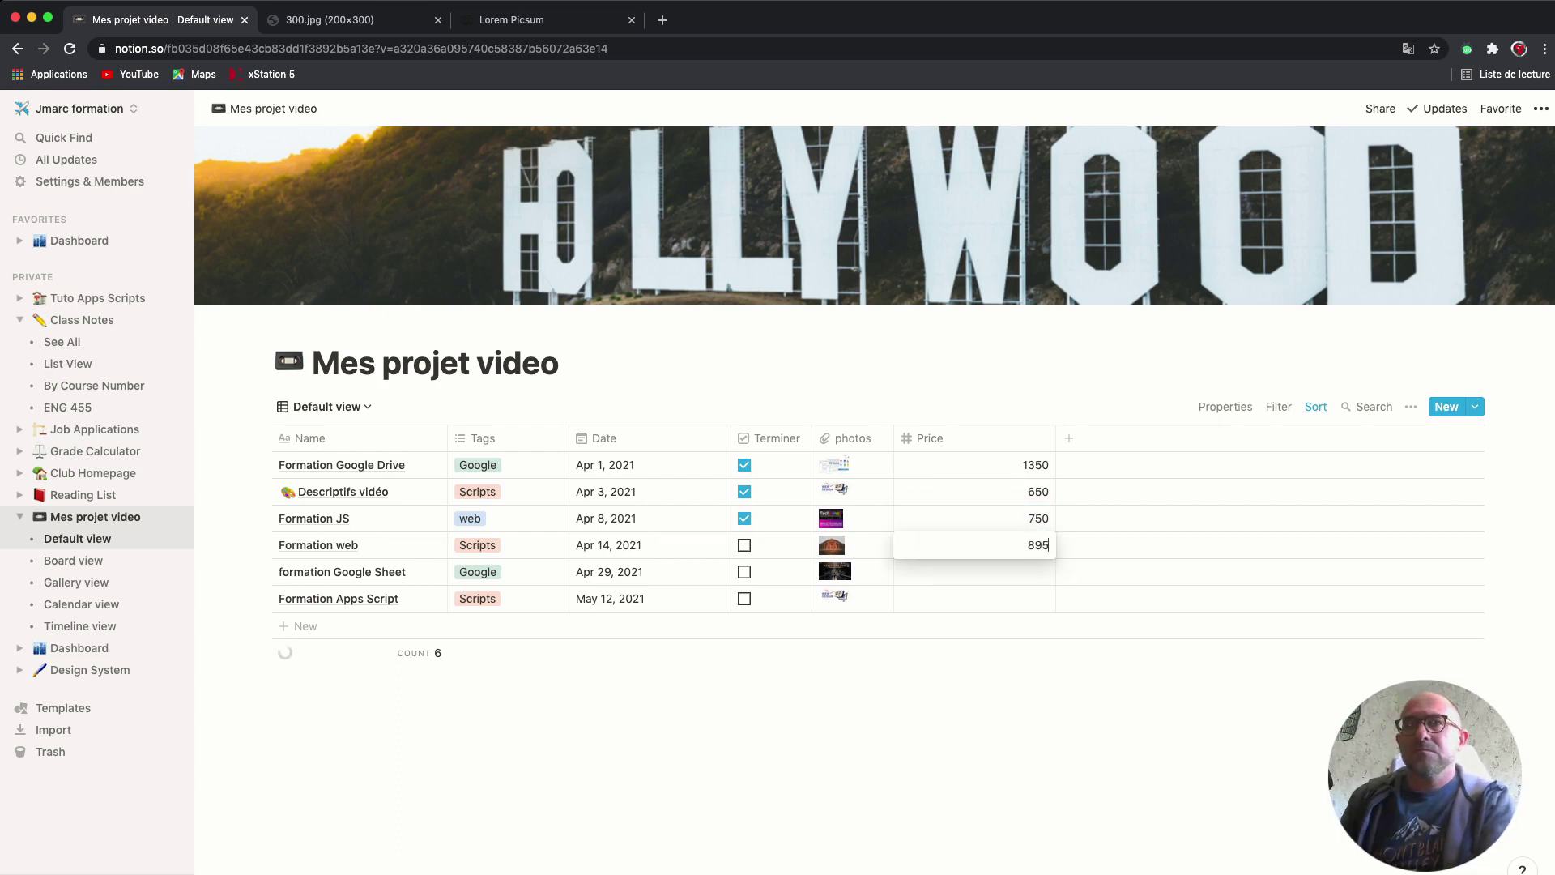
pyautogui.press('Return')
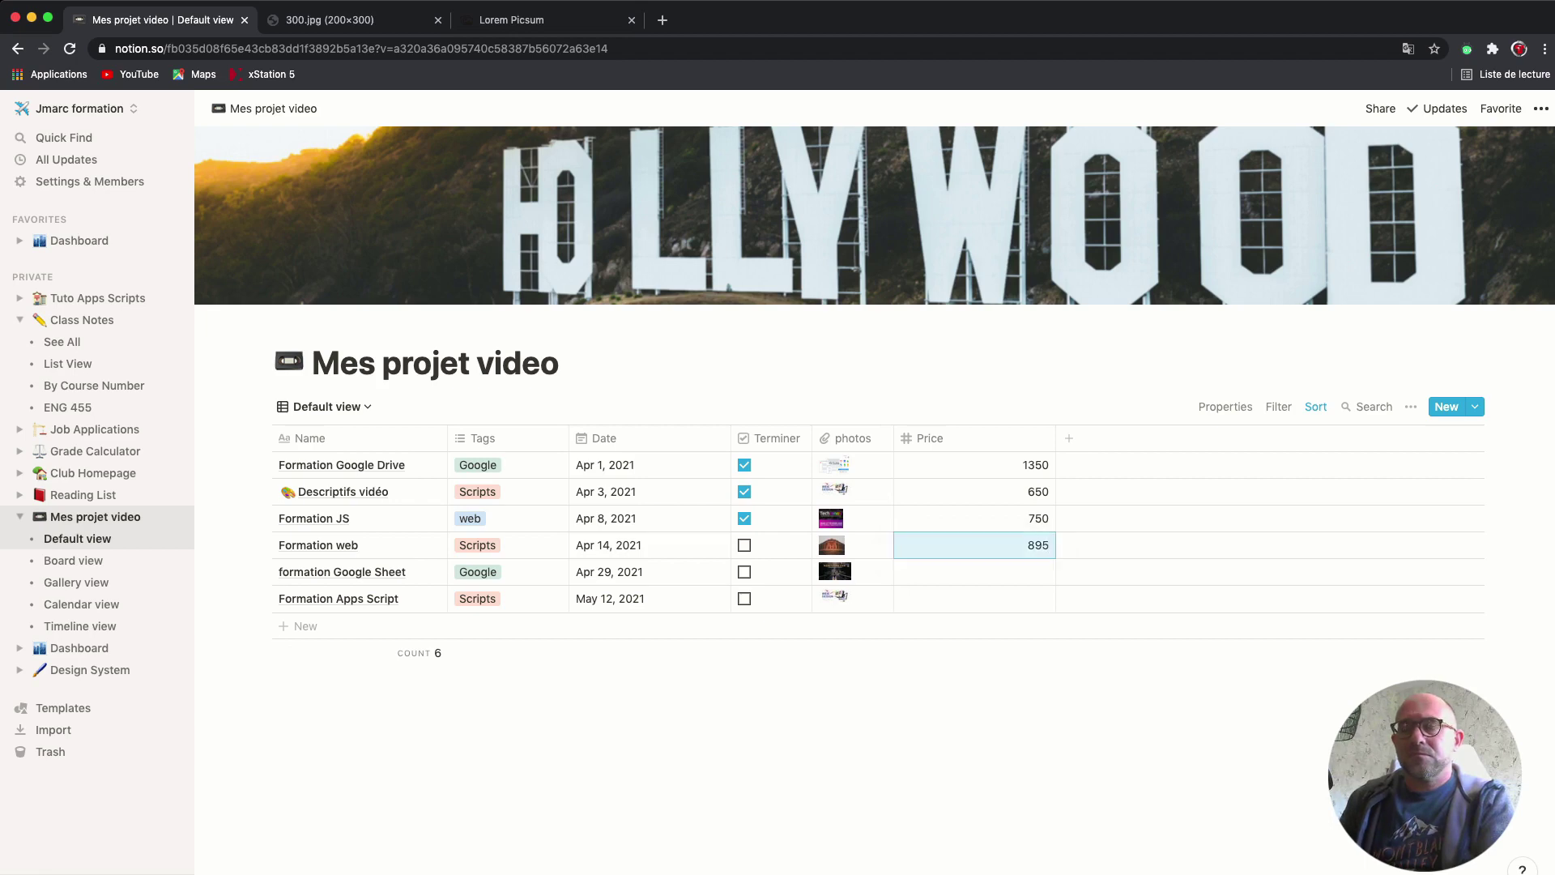
pyautogui.click(974, 571)
pyautogui.write('900')
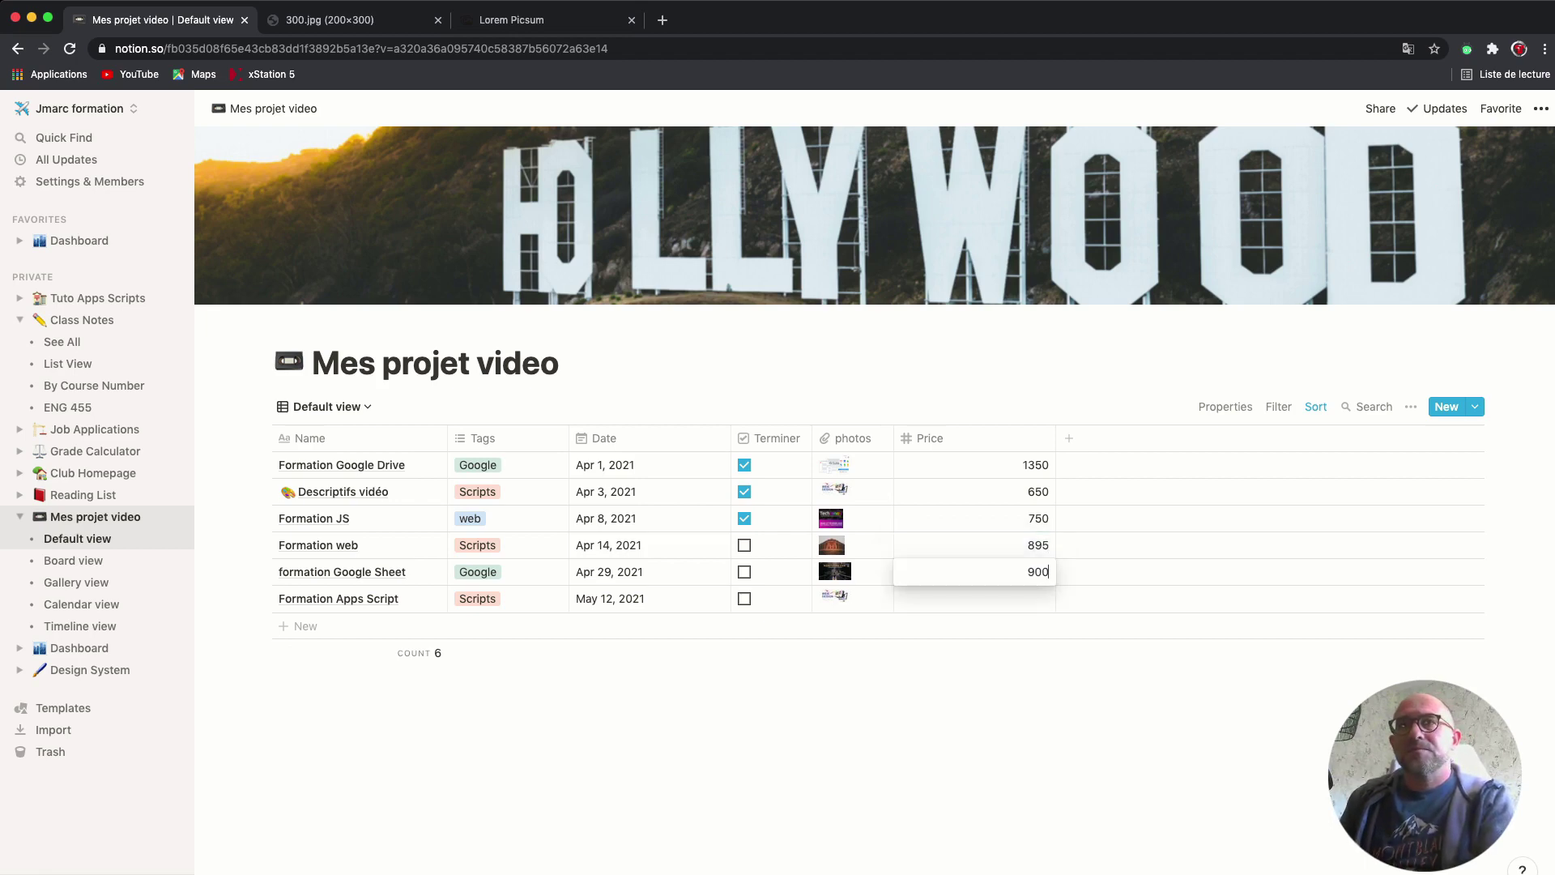
pyautogui.press('Return')
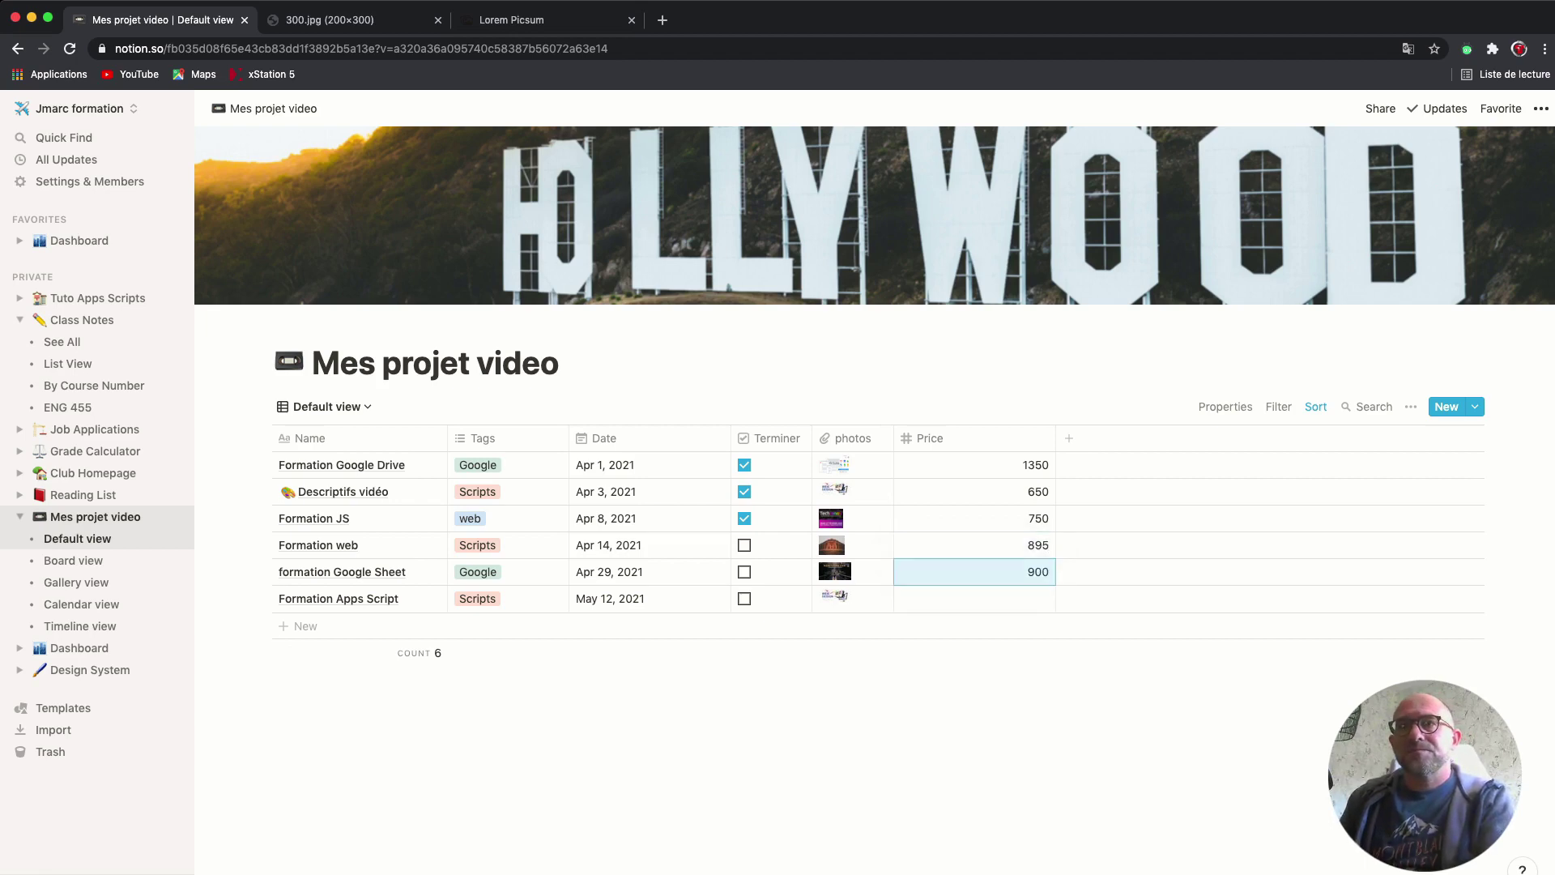
# - Set the price of Formation Apps Script to 1200 and add an empty row below it
pyautogui.click(975, 598)
pyautogui.write('1200')
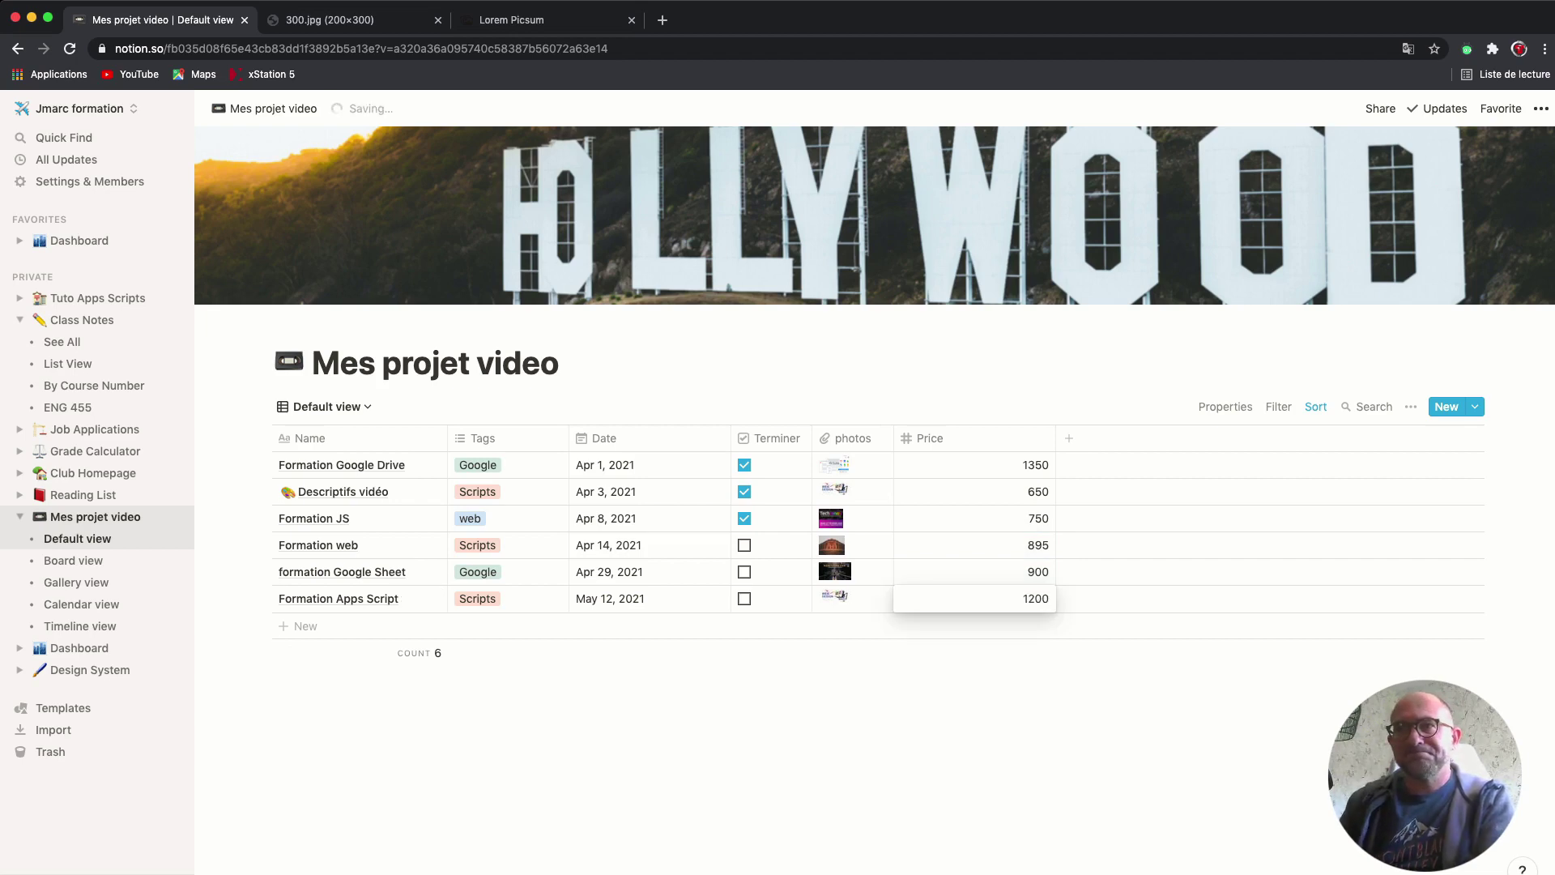
pyautogui.press('Return')
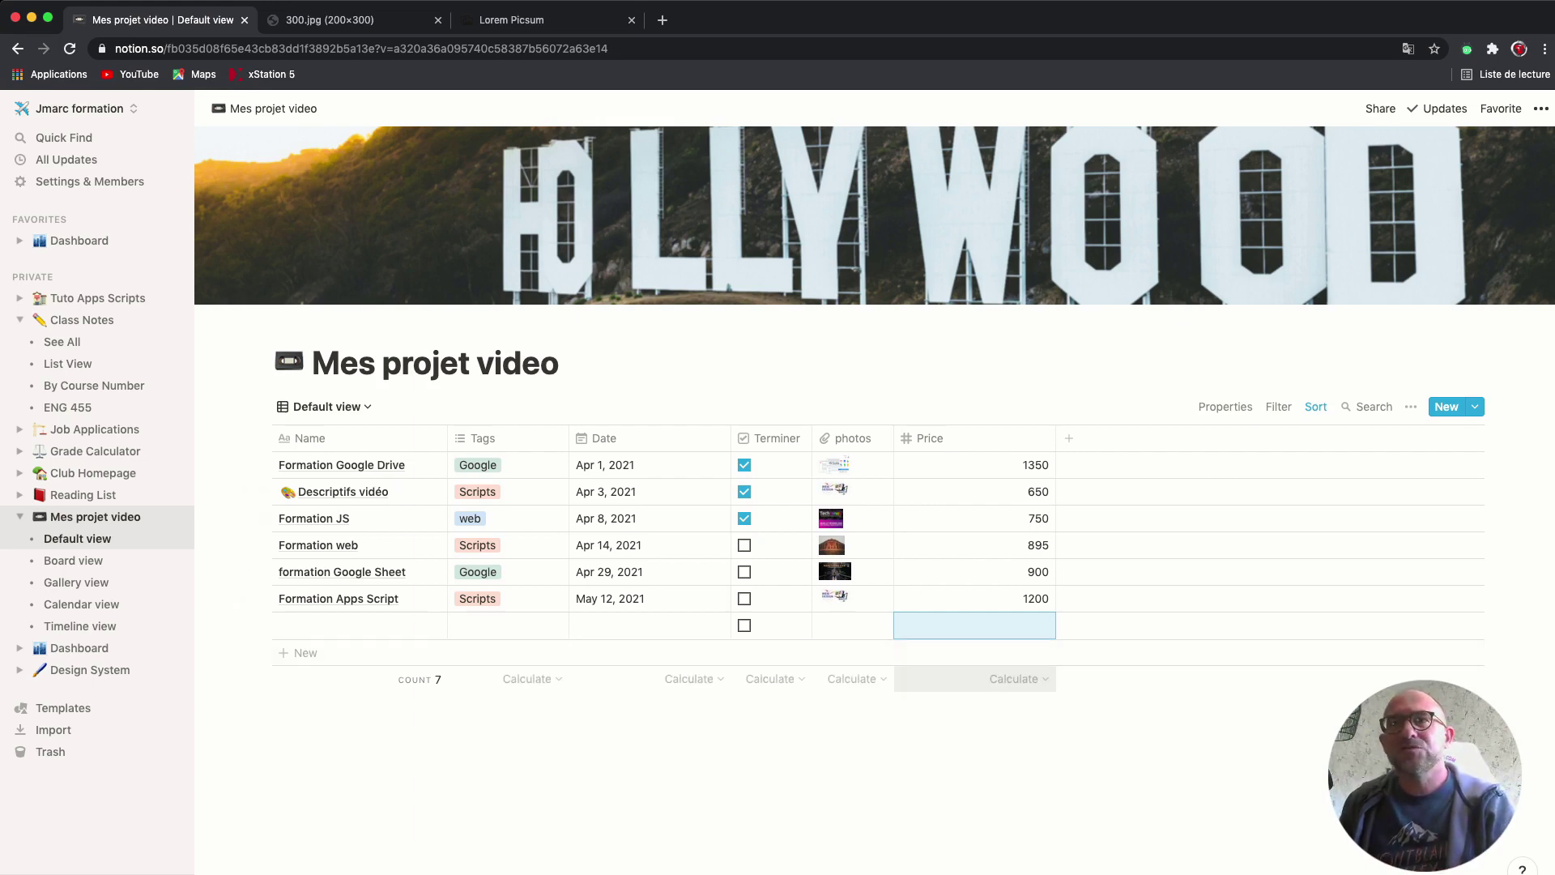
# - Add a Sum calculation beneath the Price column and narrow the column to about half its width
pyautogui.click(1016, 679)
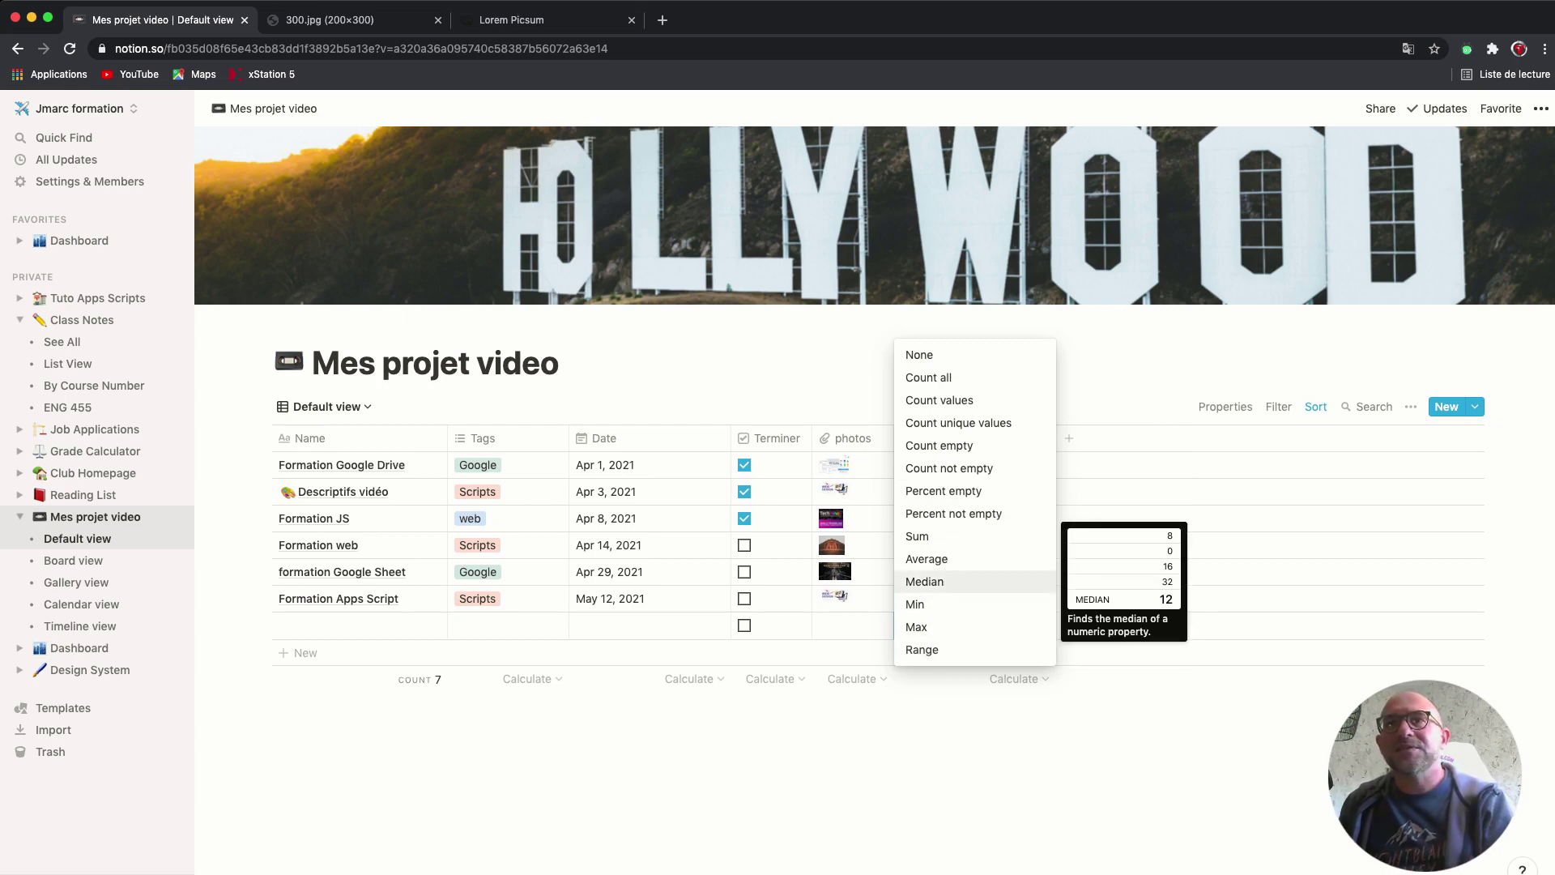
pyautogui.click(919, 536)
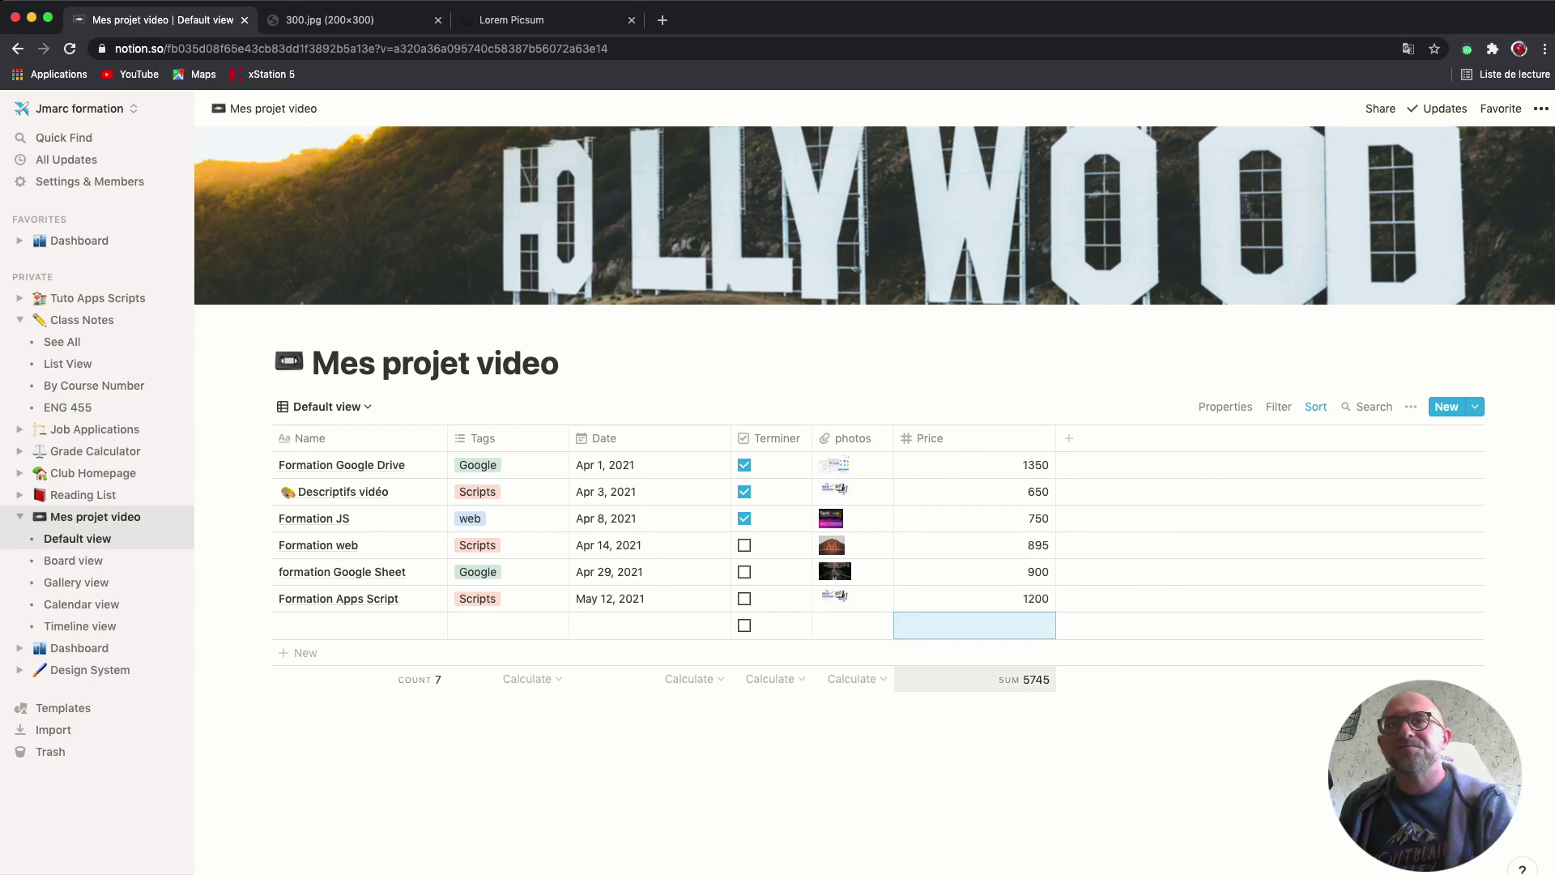
pyautogui.click(1025, 678)
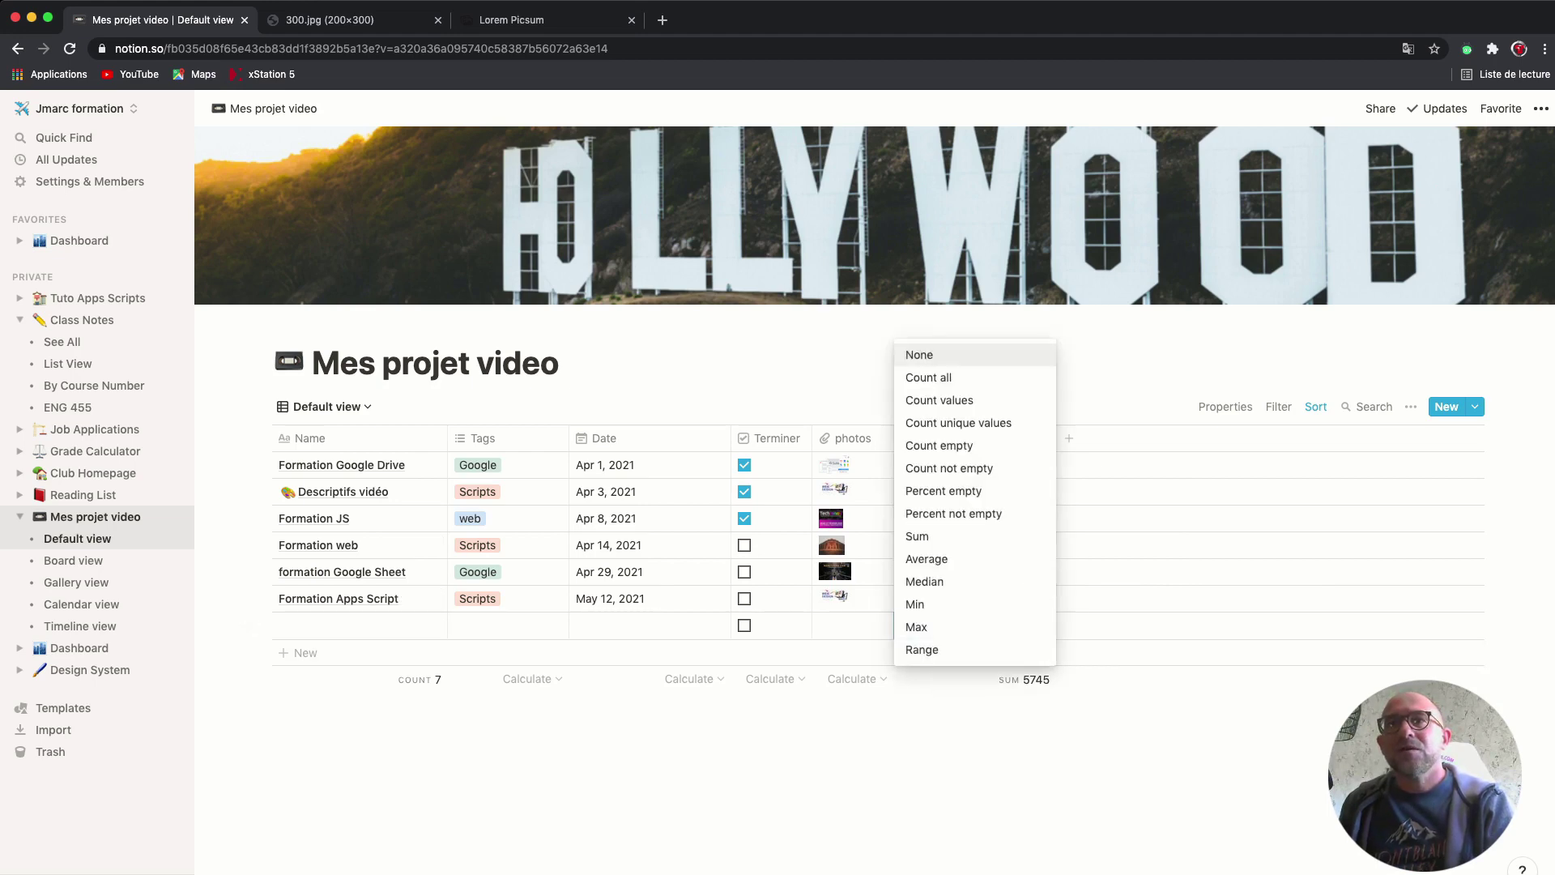
pyautogui.click(1024, 678)
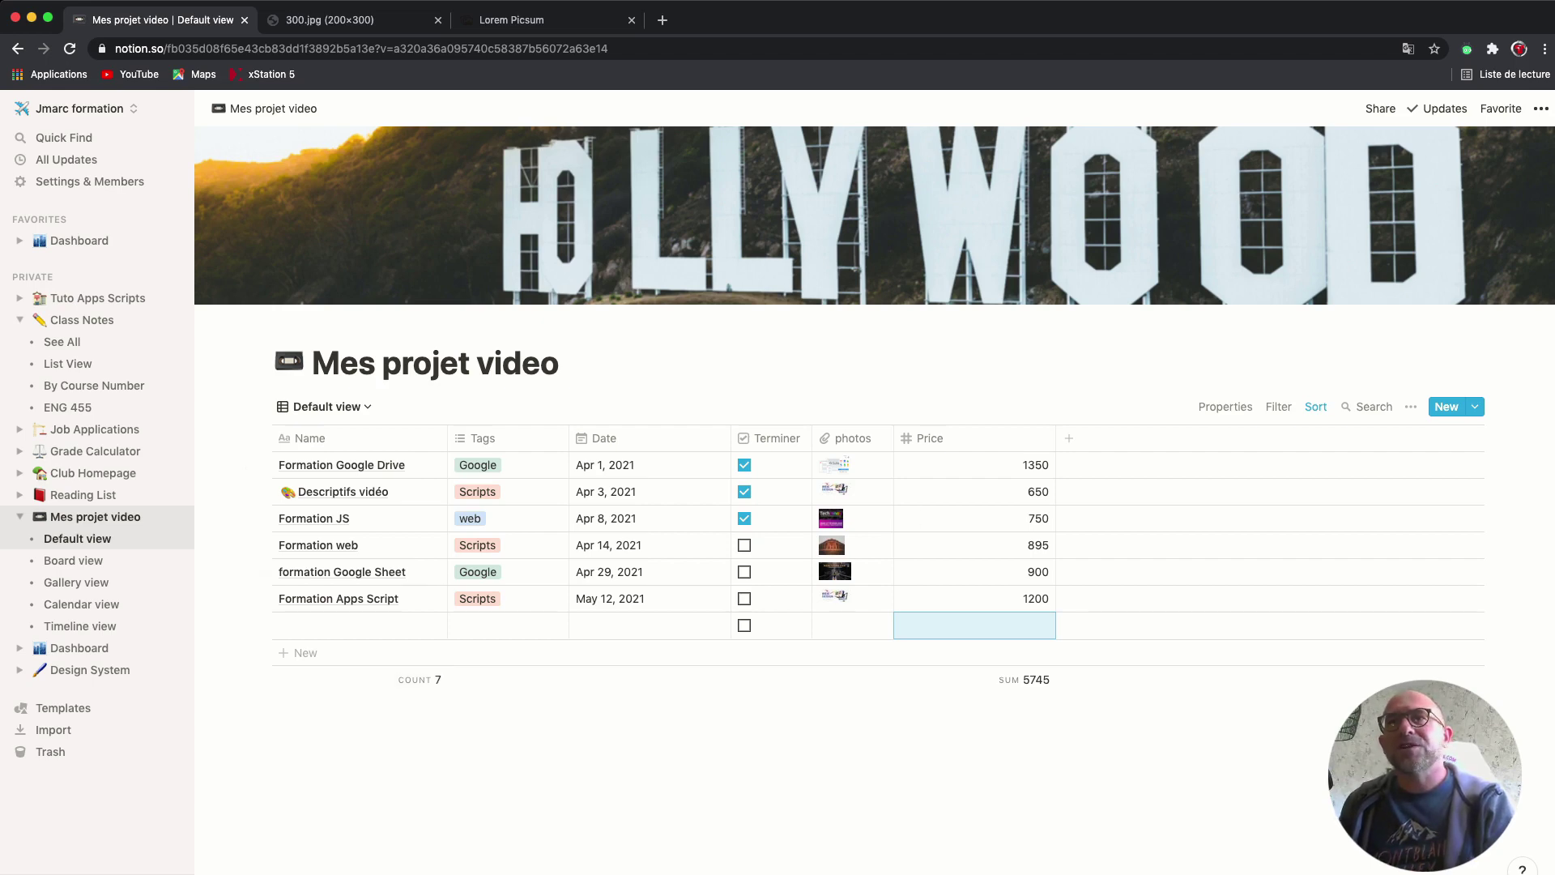
pyautogui.moveTo(1055, 438); pyautogui.dragTo(974, 438)
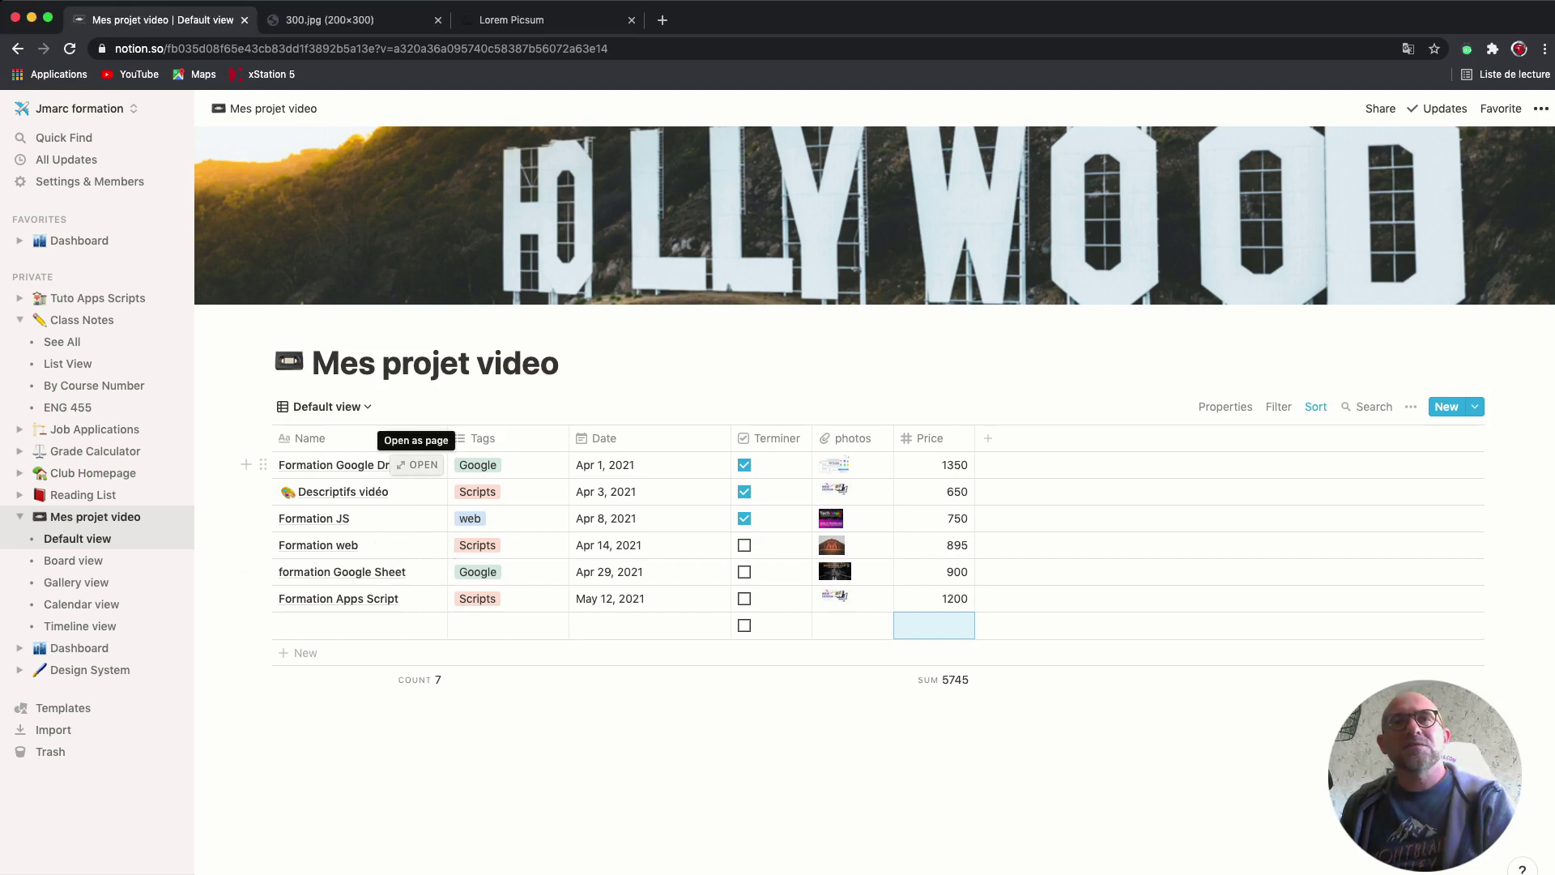
# - Open the Formation Google Drive entry of the database as a page
pyautogui.click(418, 465)
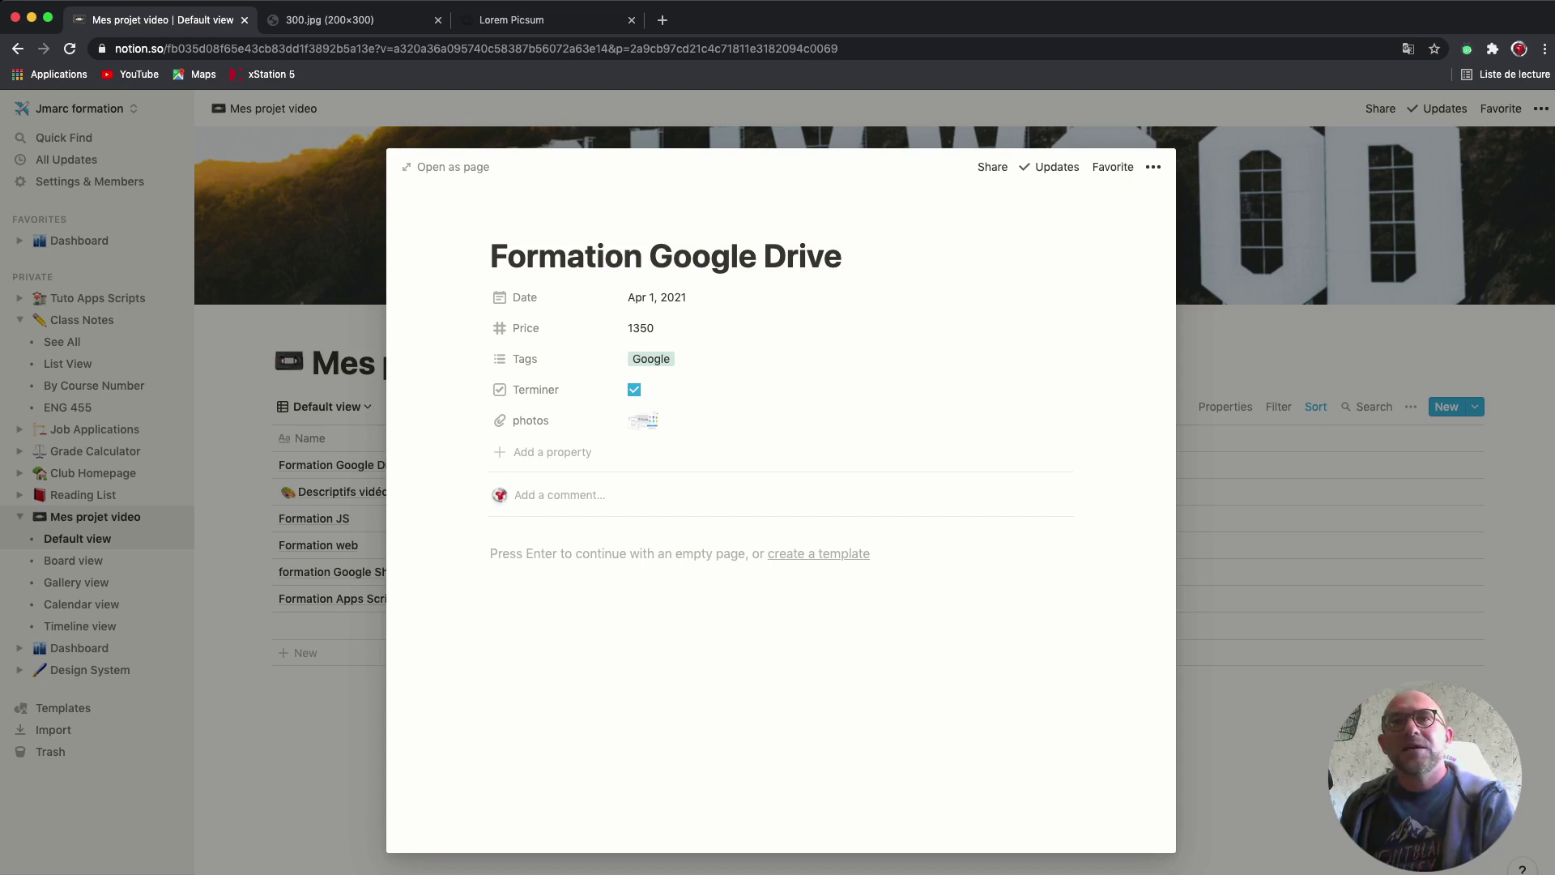
pyautogui.press('Return')
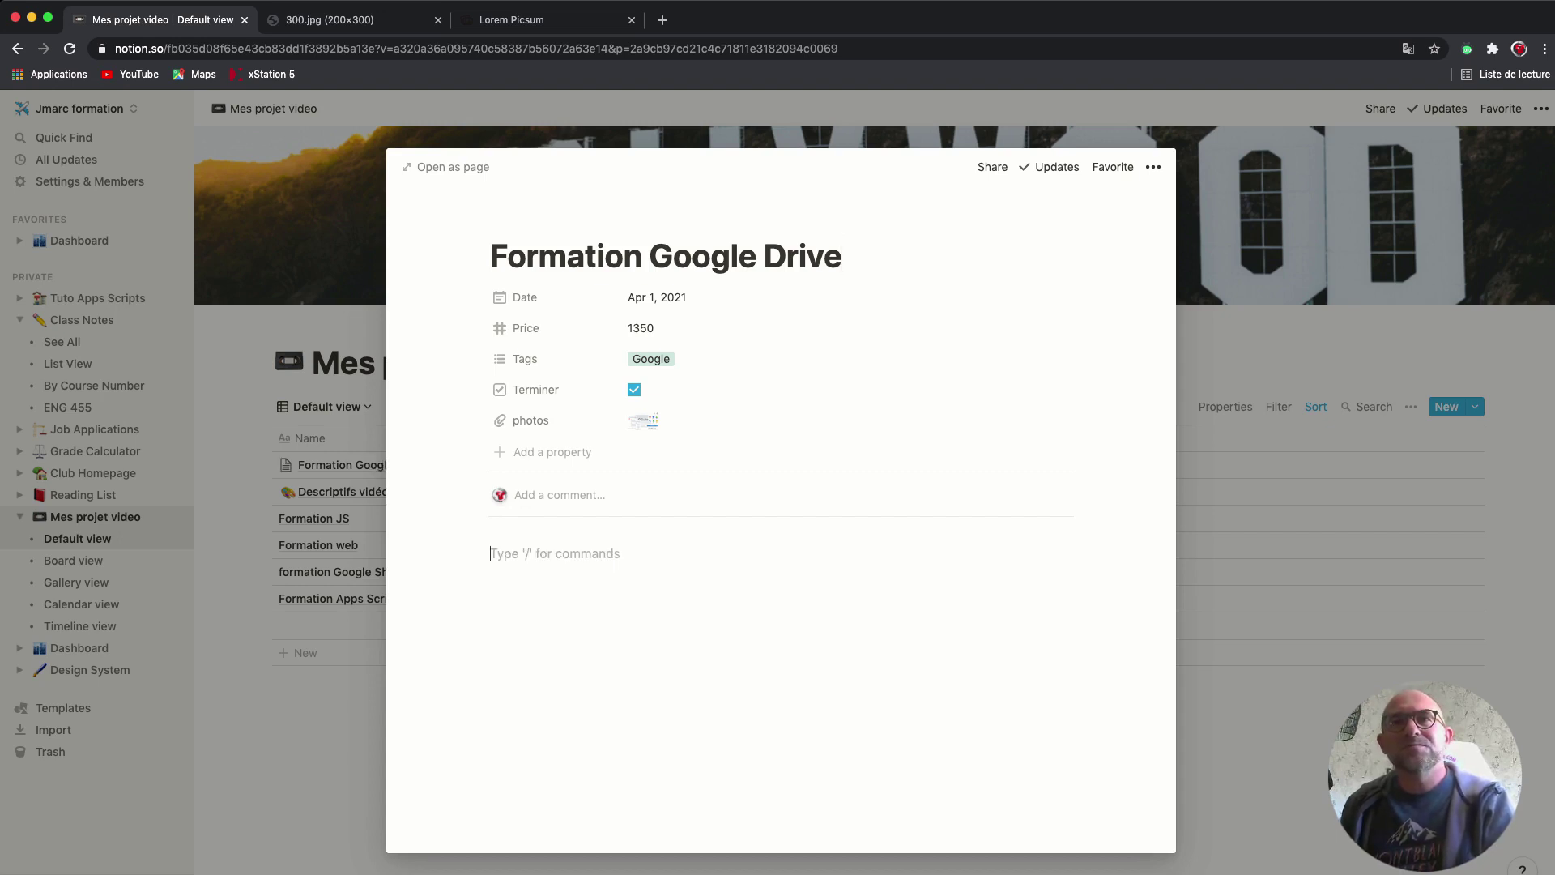
pyautogui.press('Up')
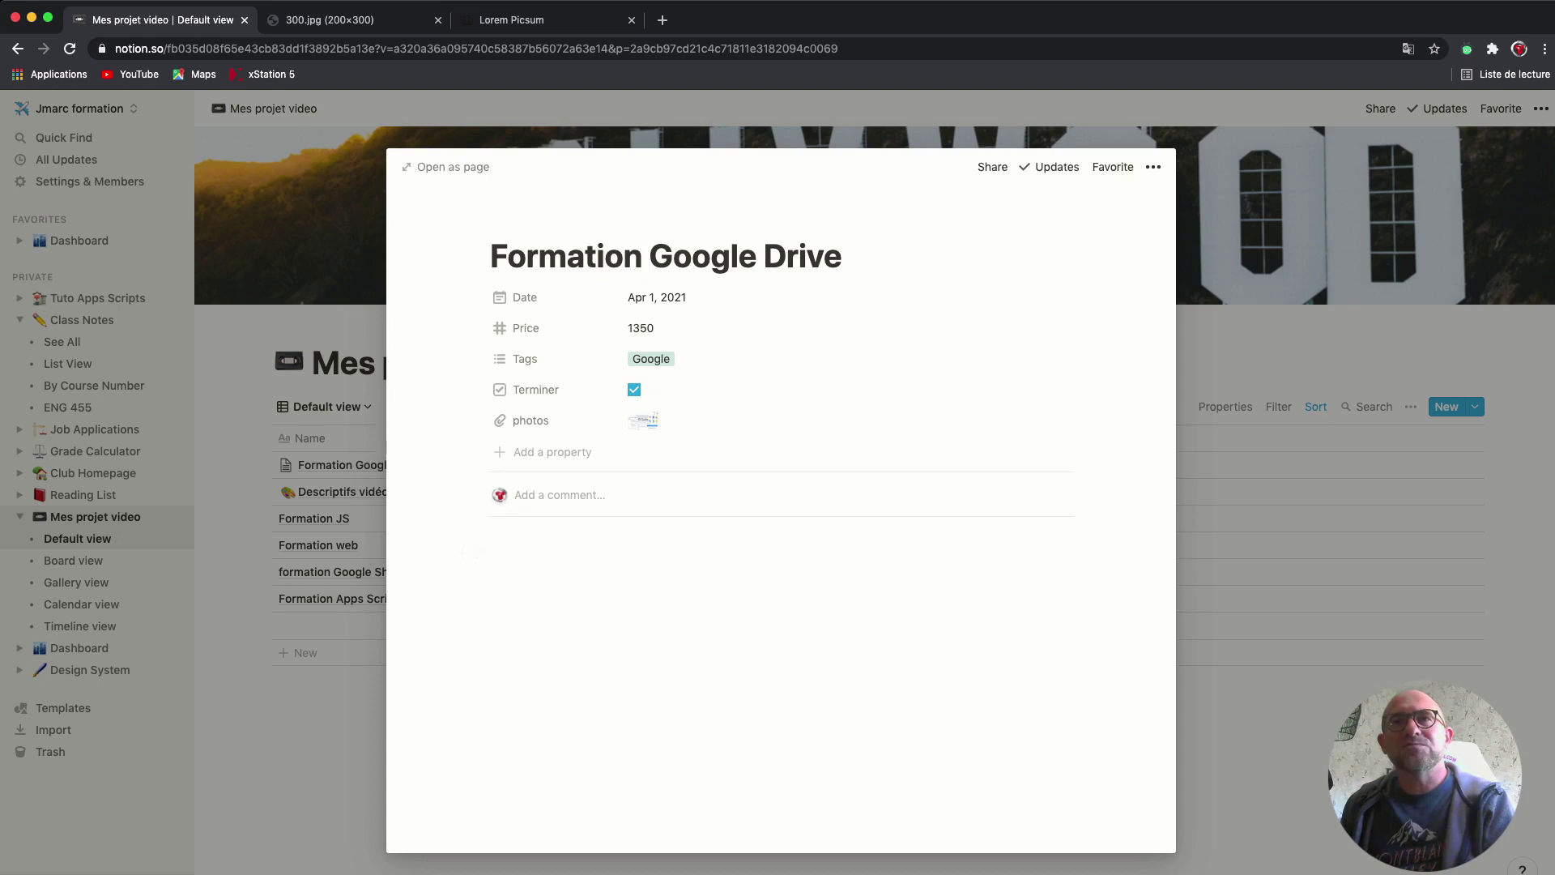
pyautogui.click(843, 256)
pyautogui.press('Down')
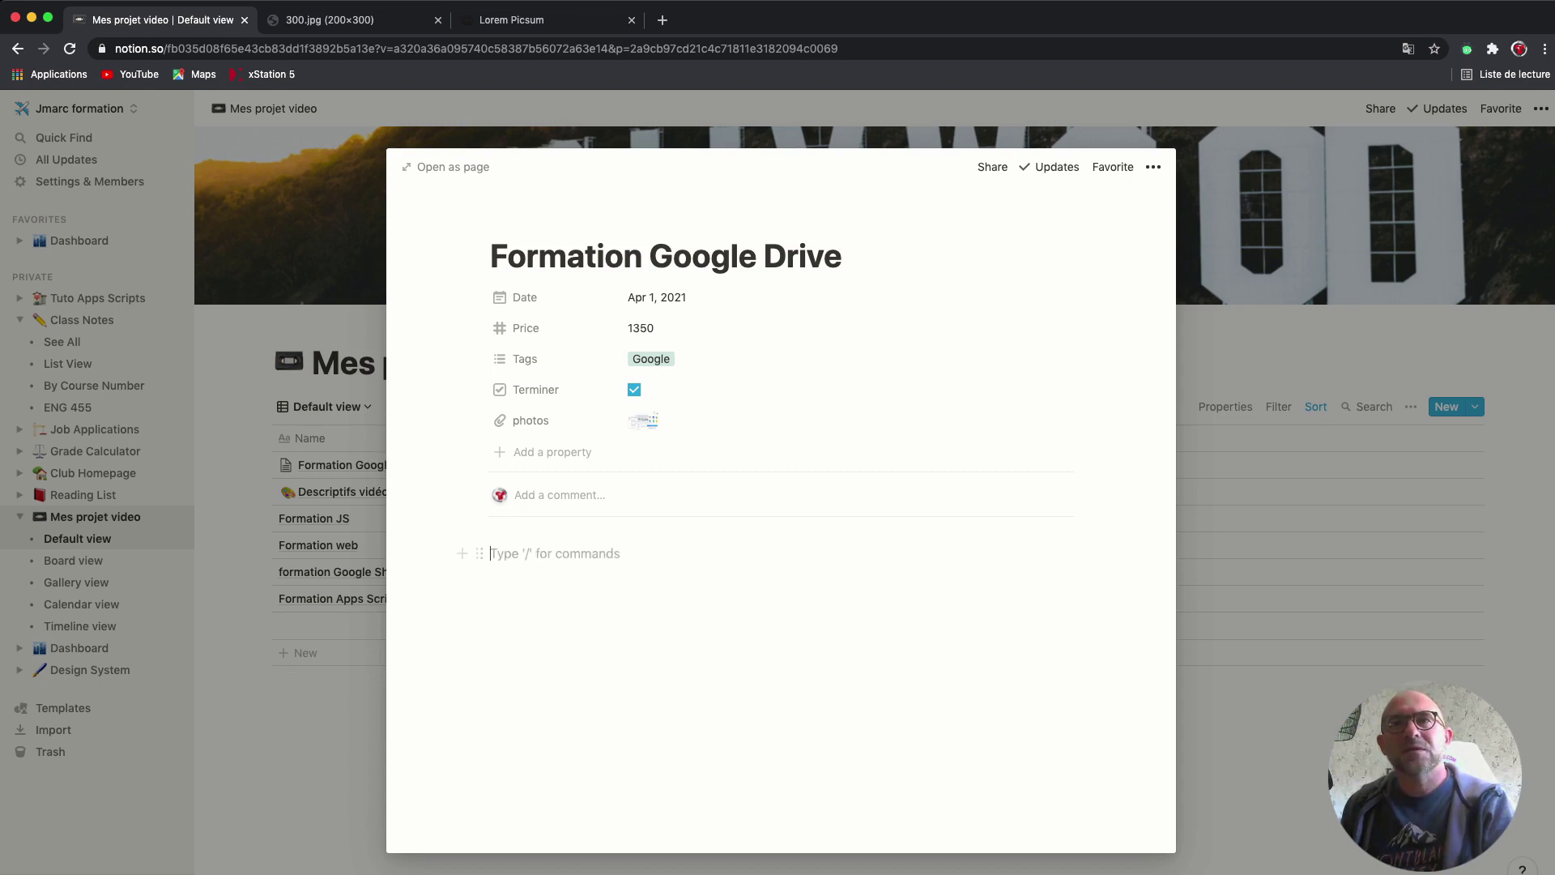
pyautogui.click(842, 256)
pyautogui.click(490, 553)
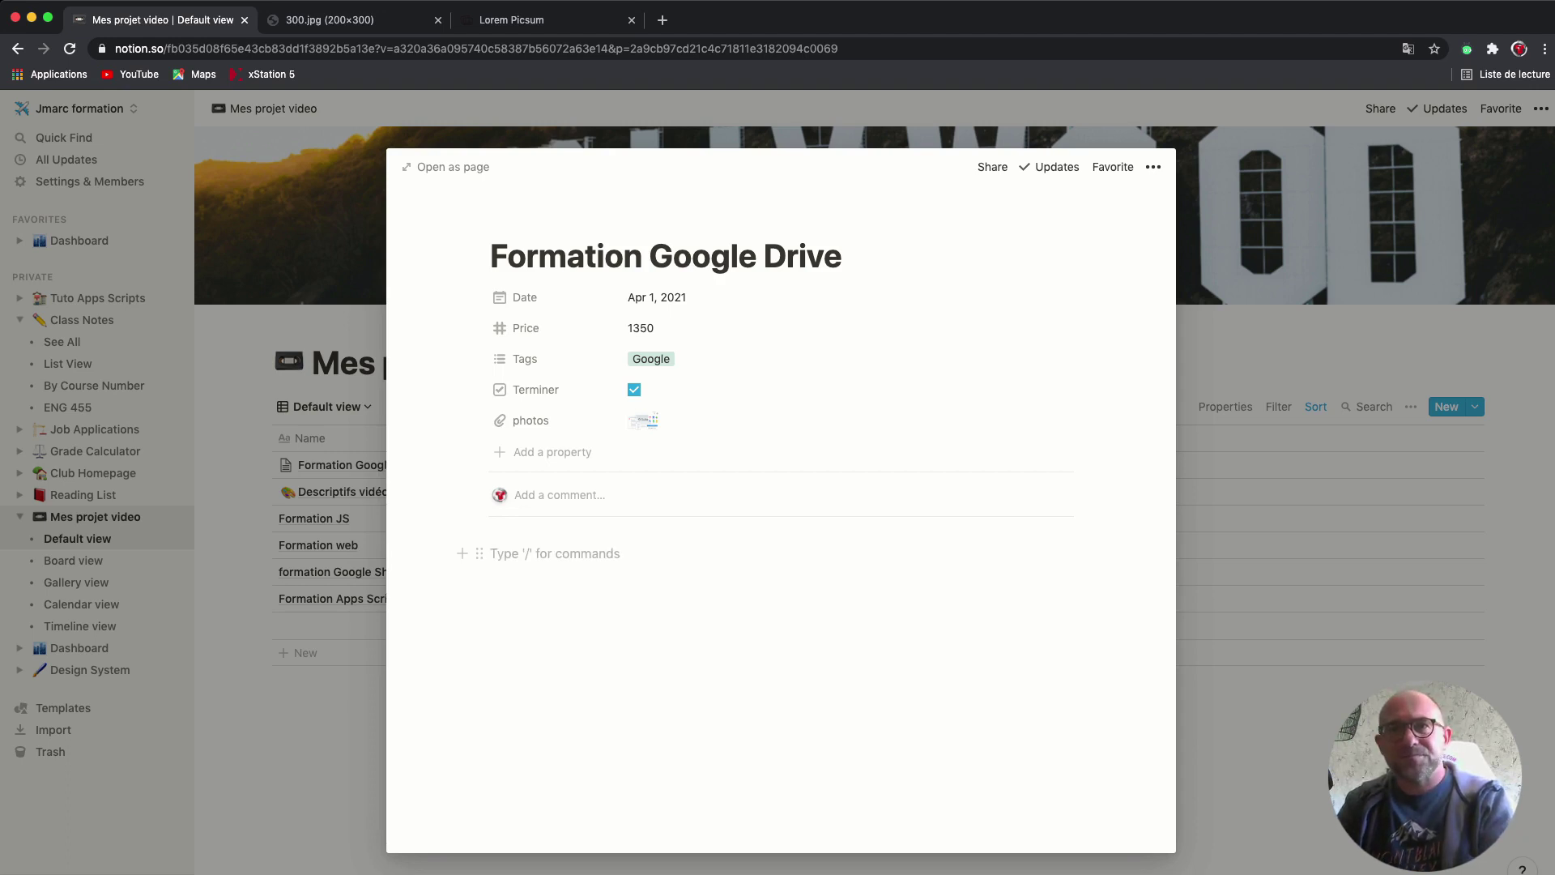
pyautogui.press('BackSpace')
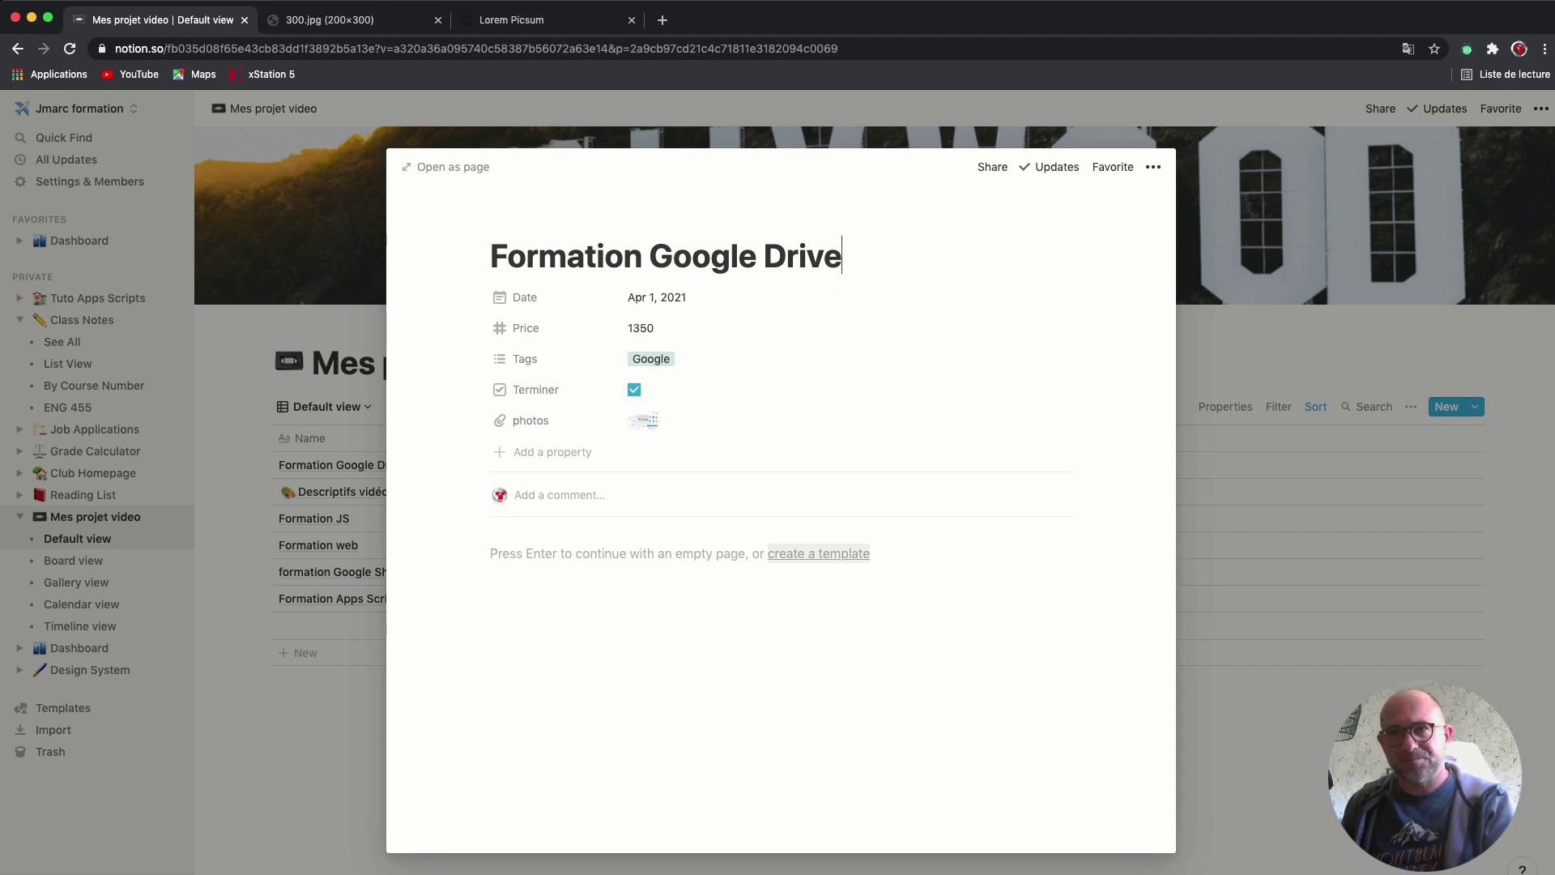
# - Create a new template for the database from the empty entry page and title it Descriptifs formations
pyautogui.click(817, 553)
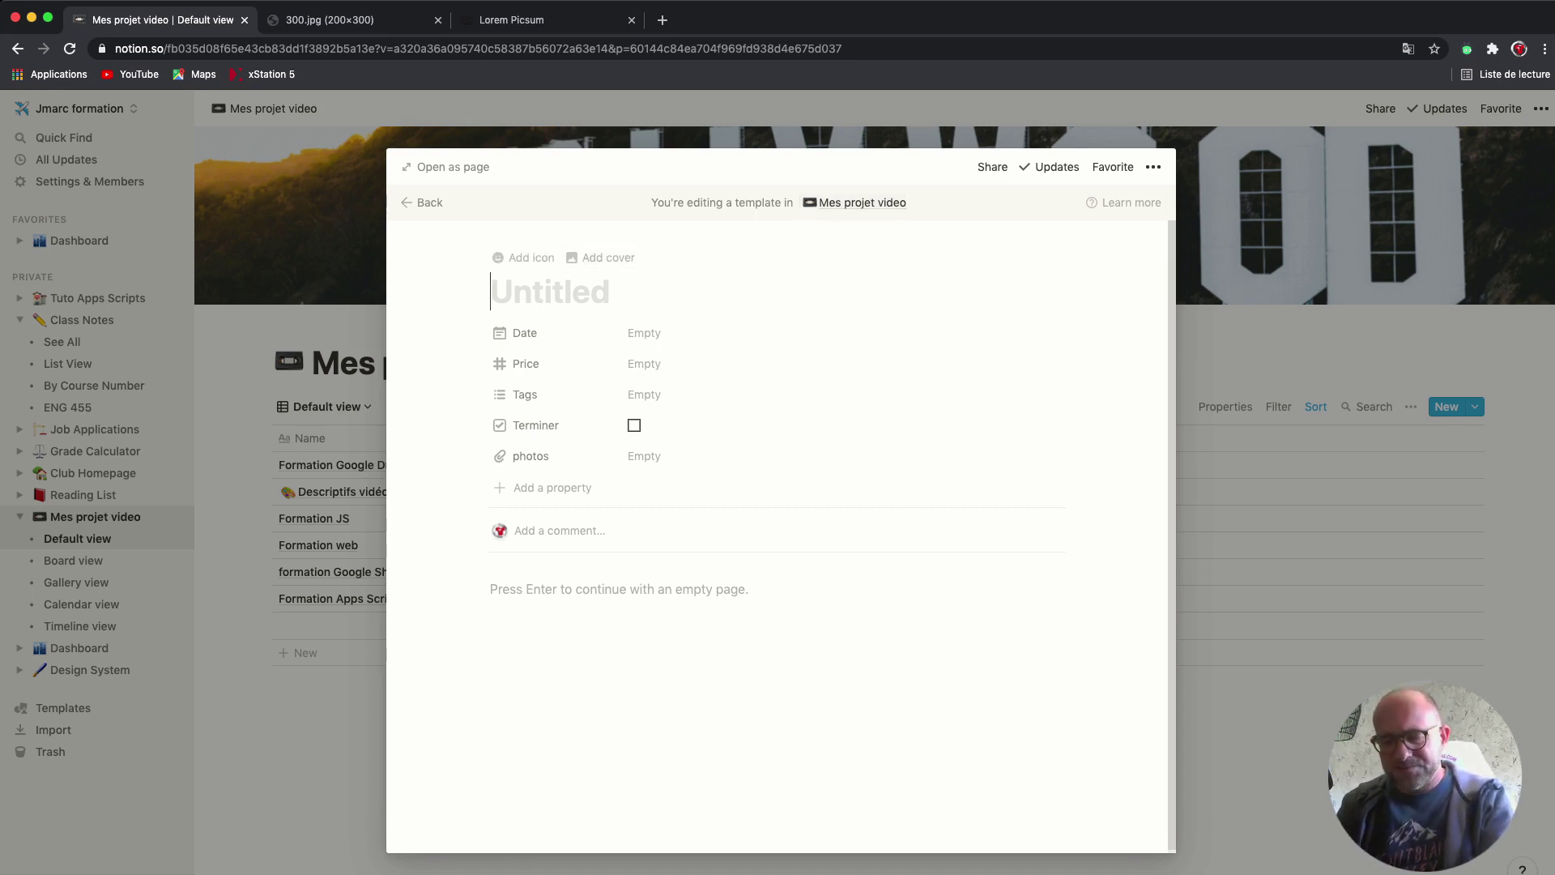
pyautogui.write('De')
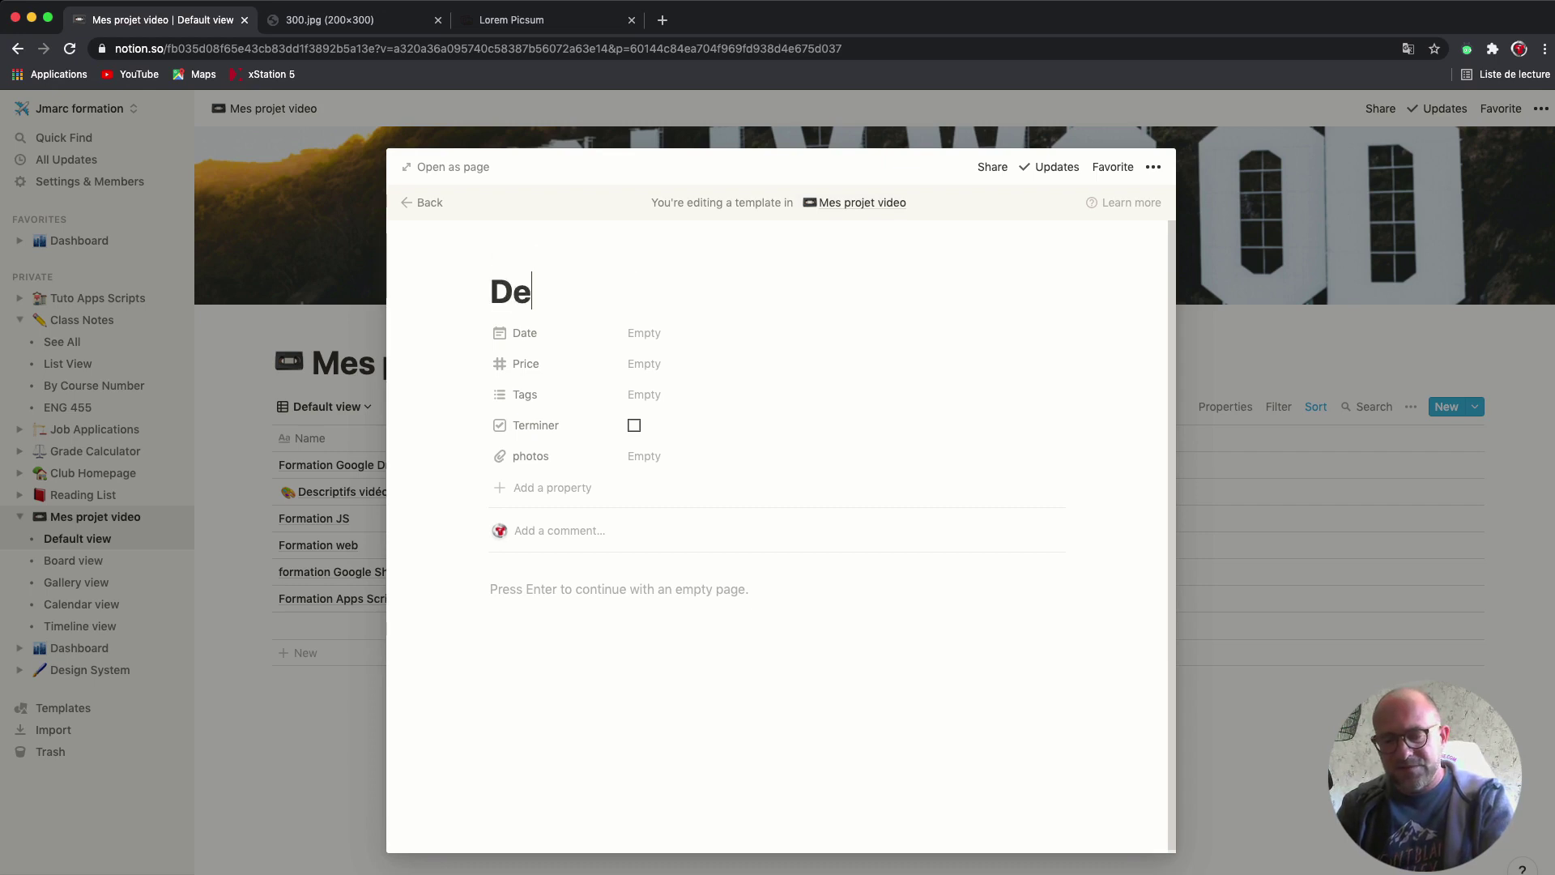
pyautogui.write('scriptifs ')
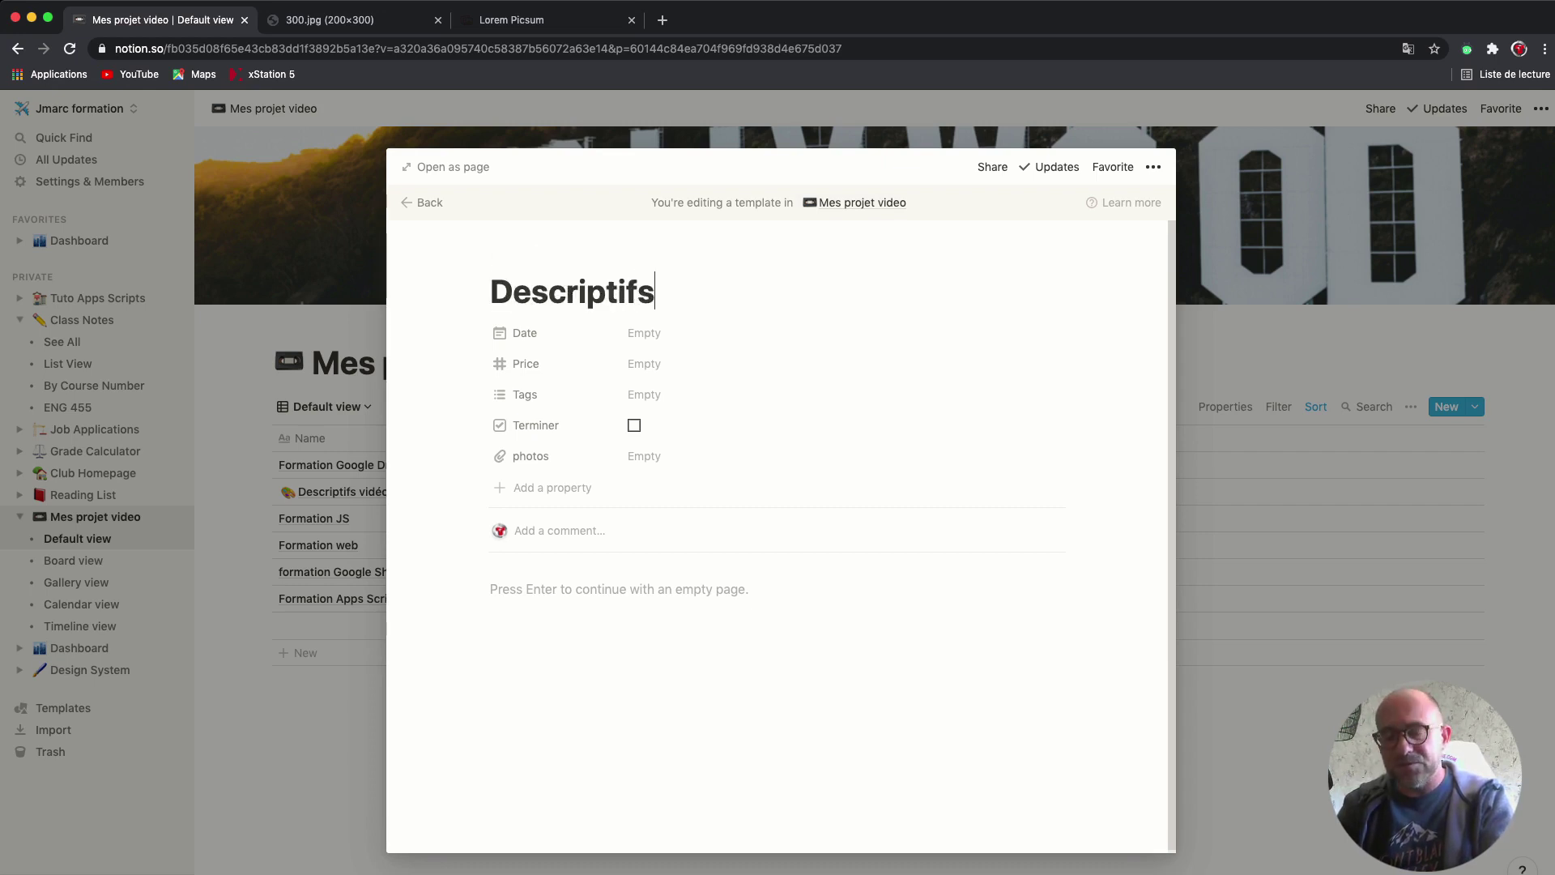
pyautogui.write('formations')
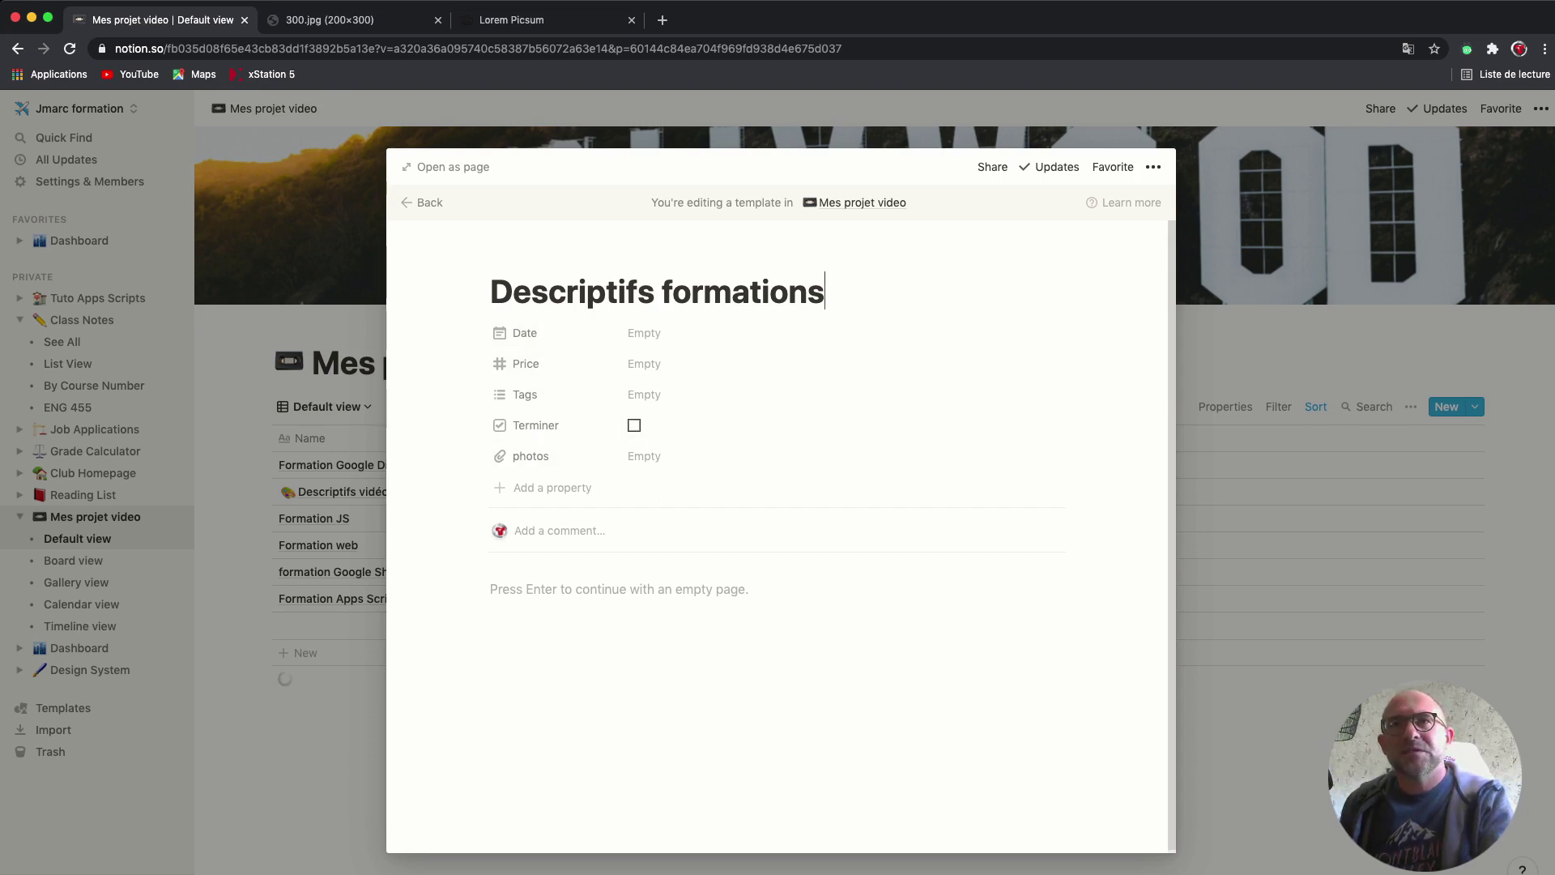
pyautogui.press('Return')
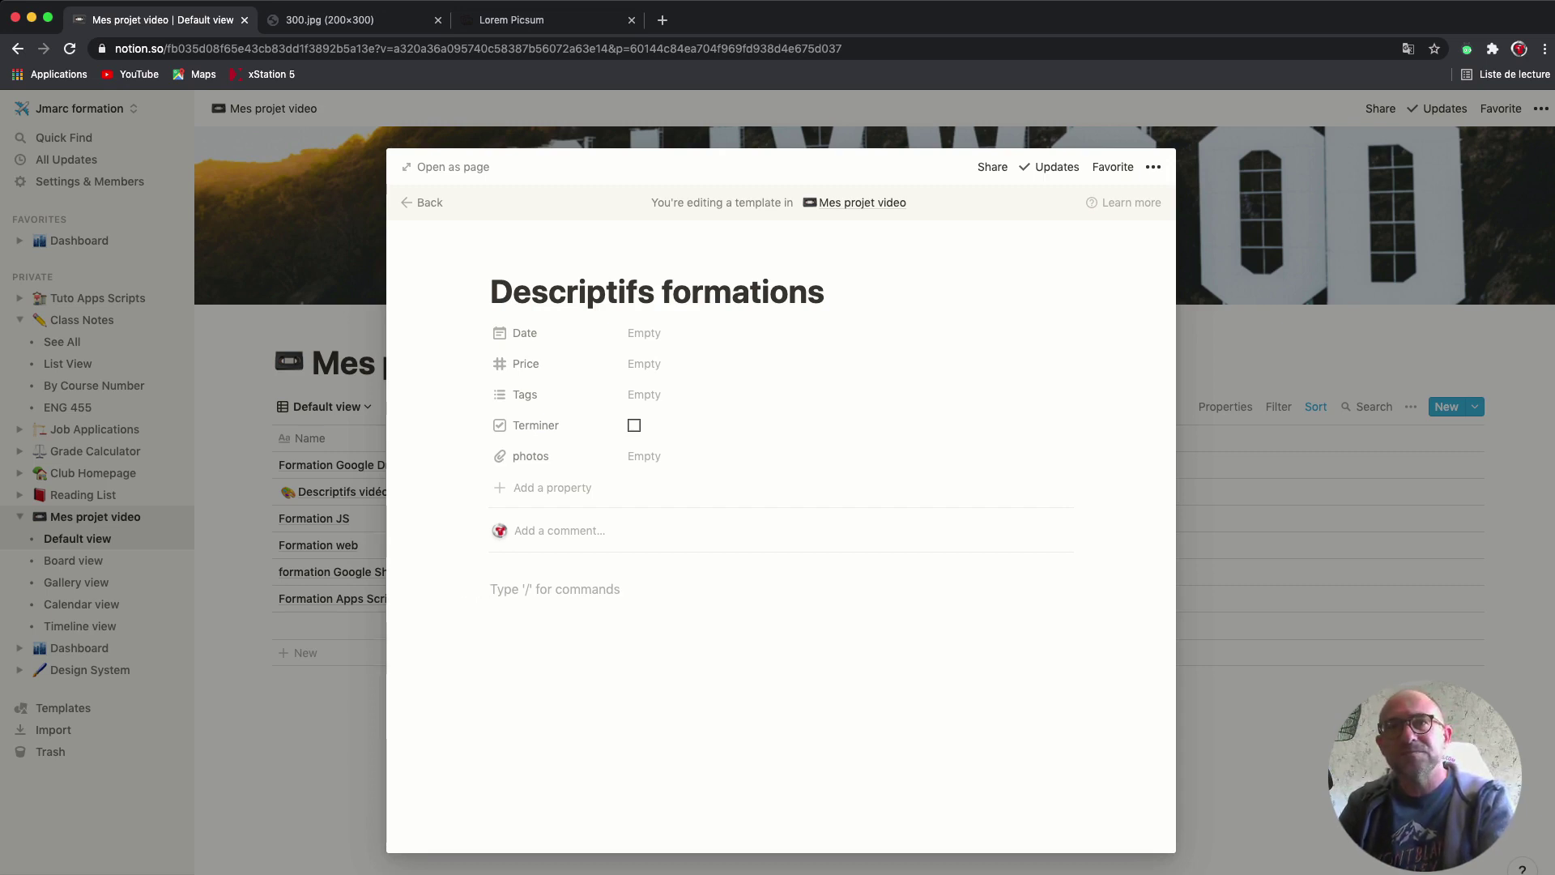
# - Add a Heading 2 reading "Descriptifs :" to the template's body, followed by an empty line
pyautogui.write('##')
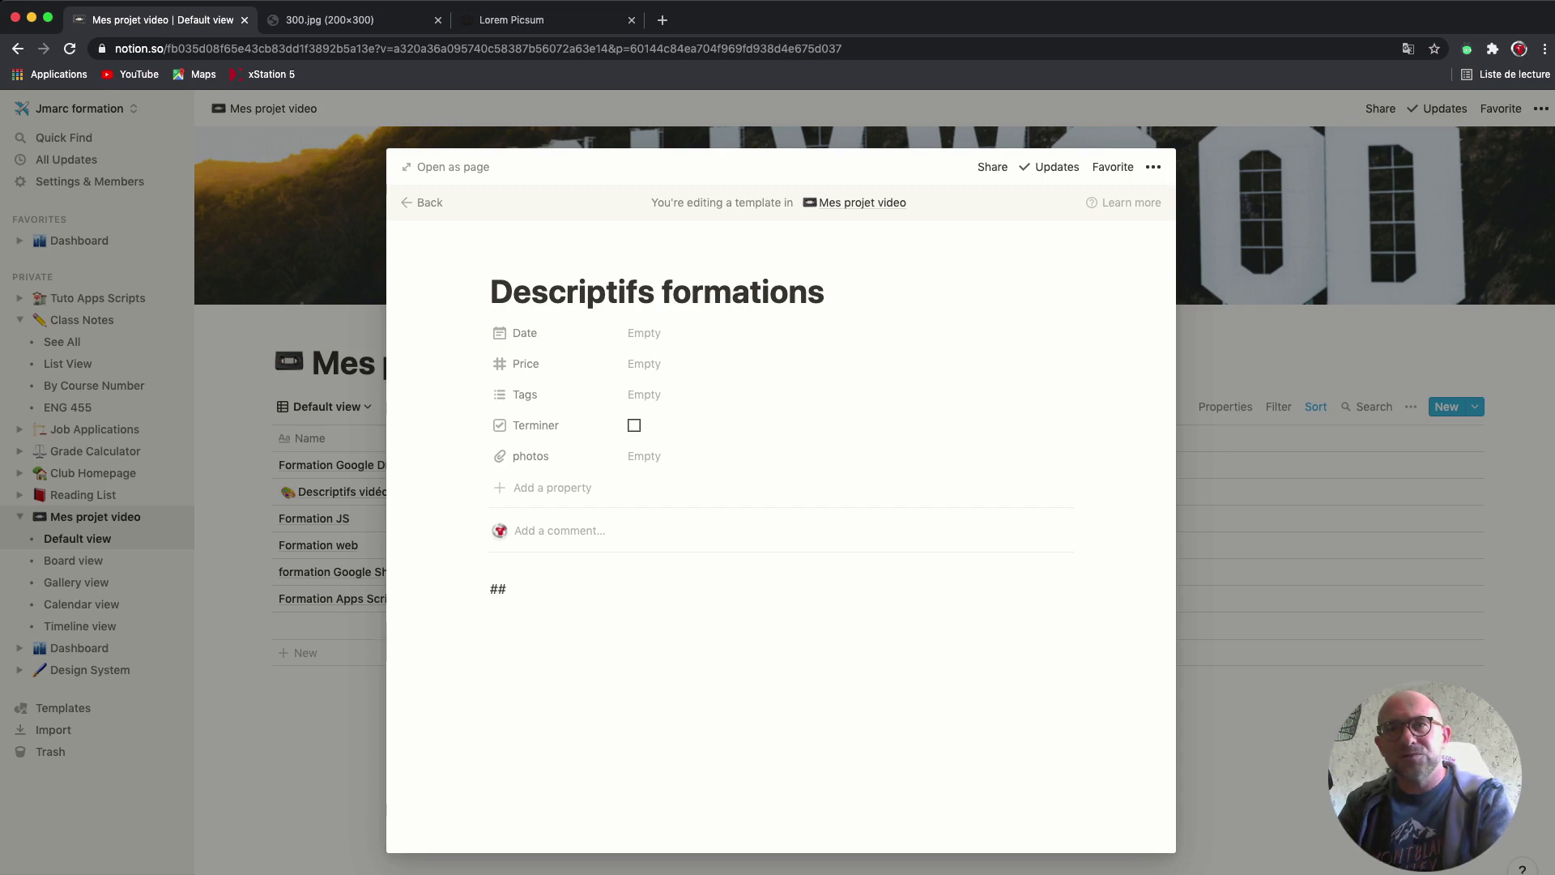
pyautogui.press('space')
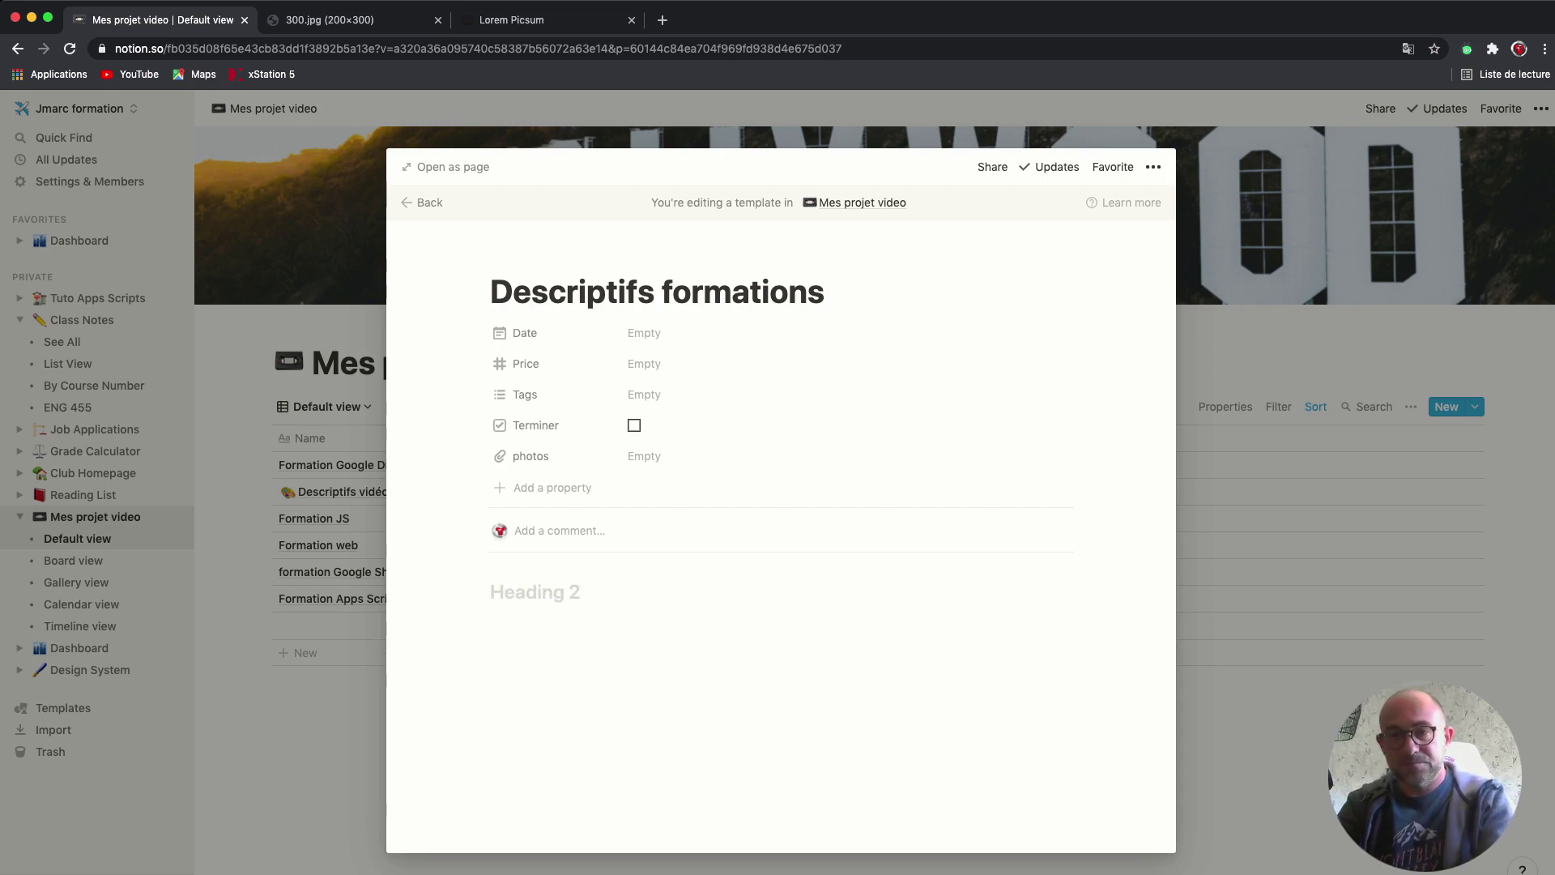
pyautogui.write('Des')
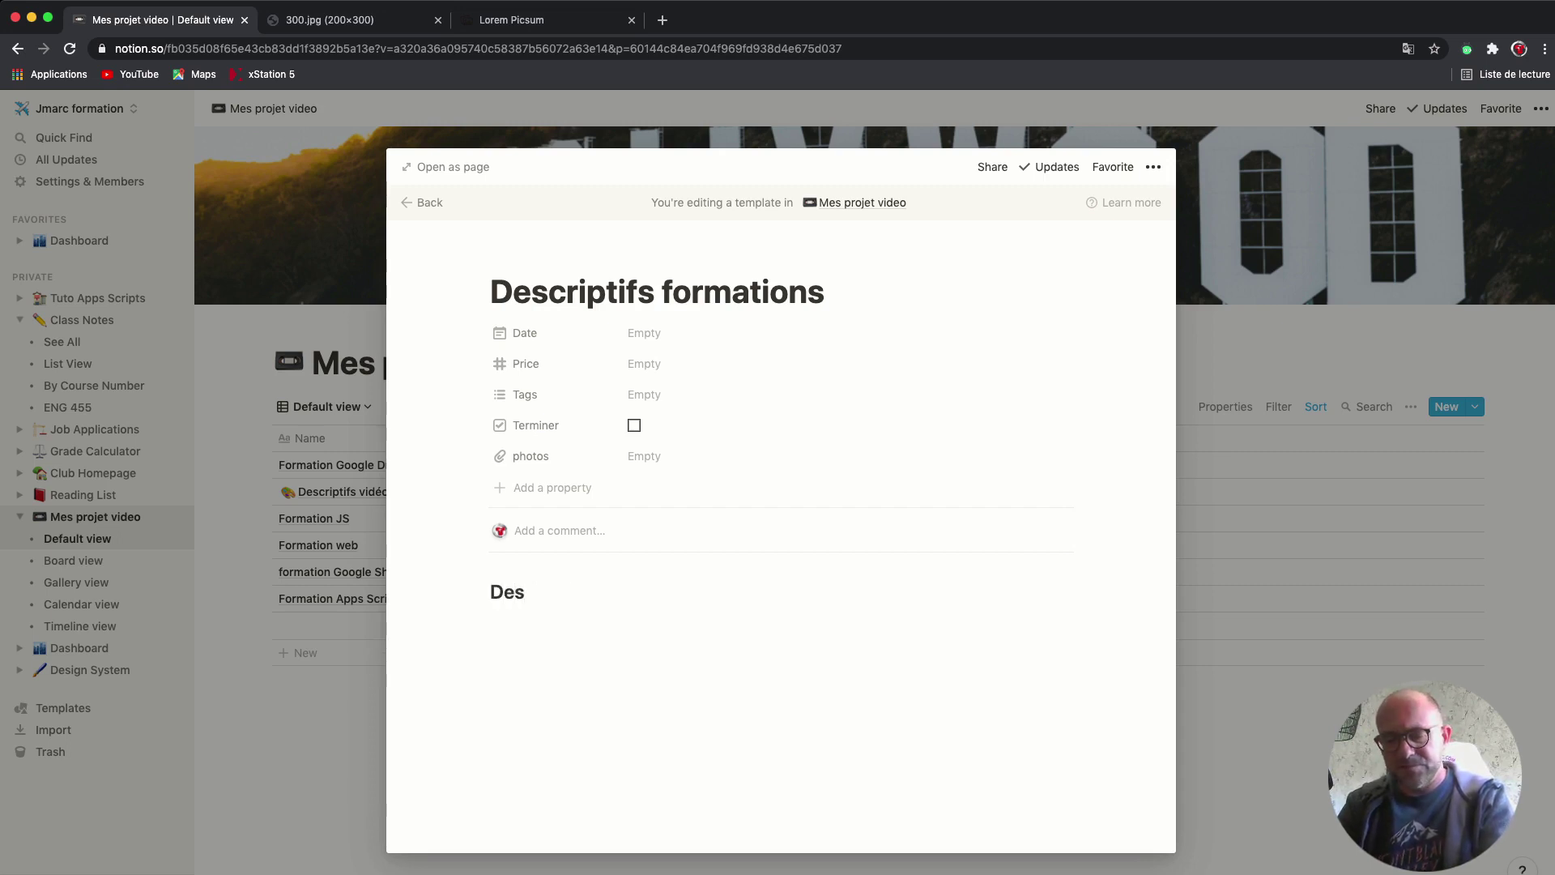
pyautogui.write('criptifs')
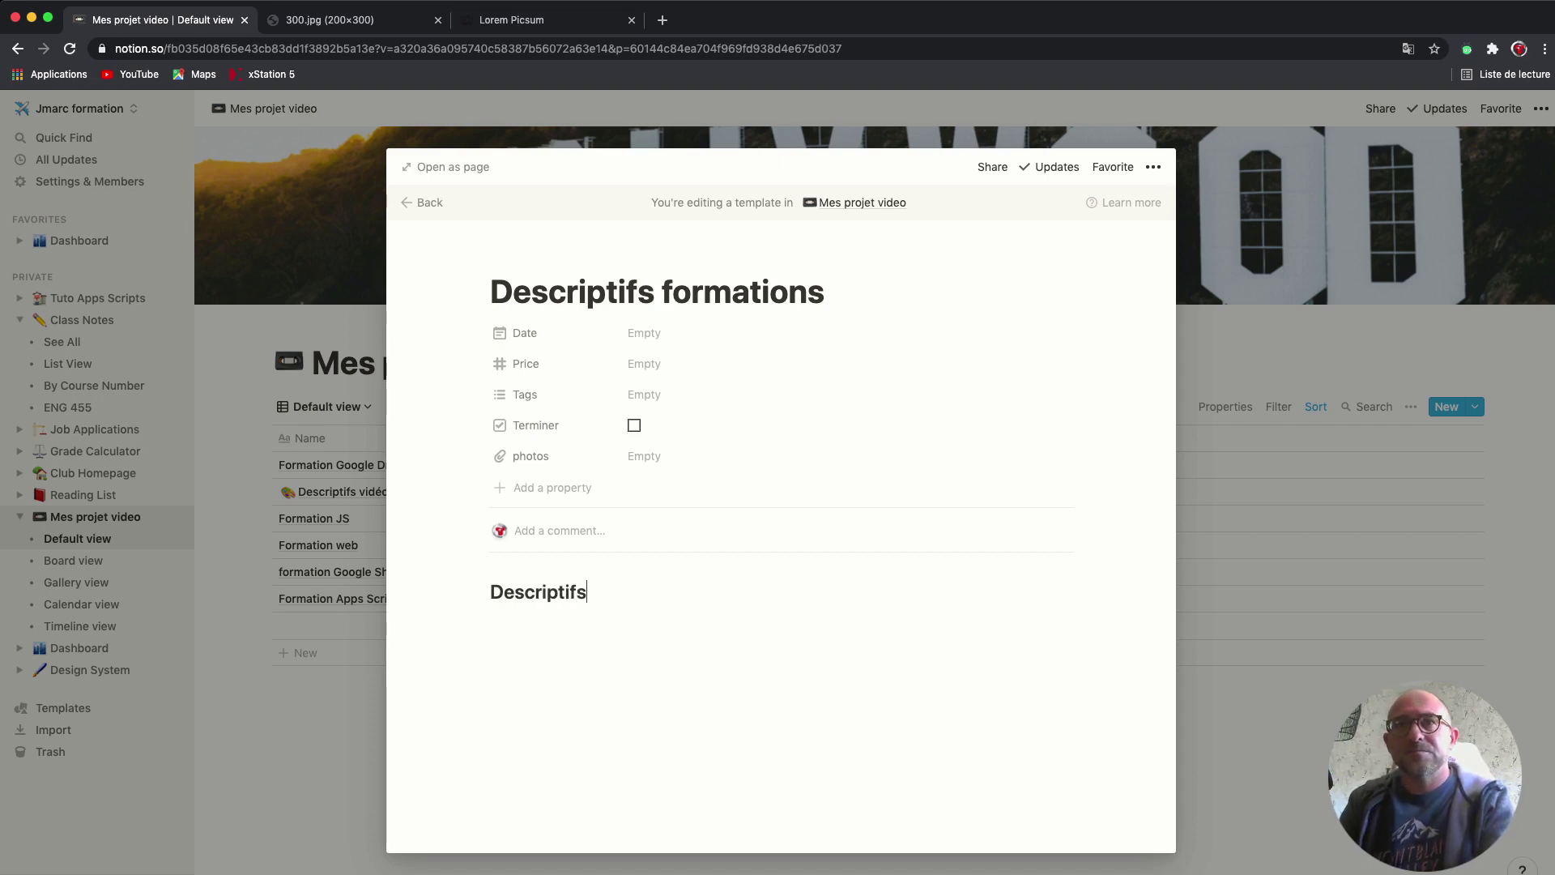
pyautogui.write(' :')
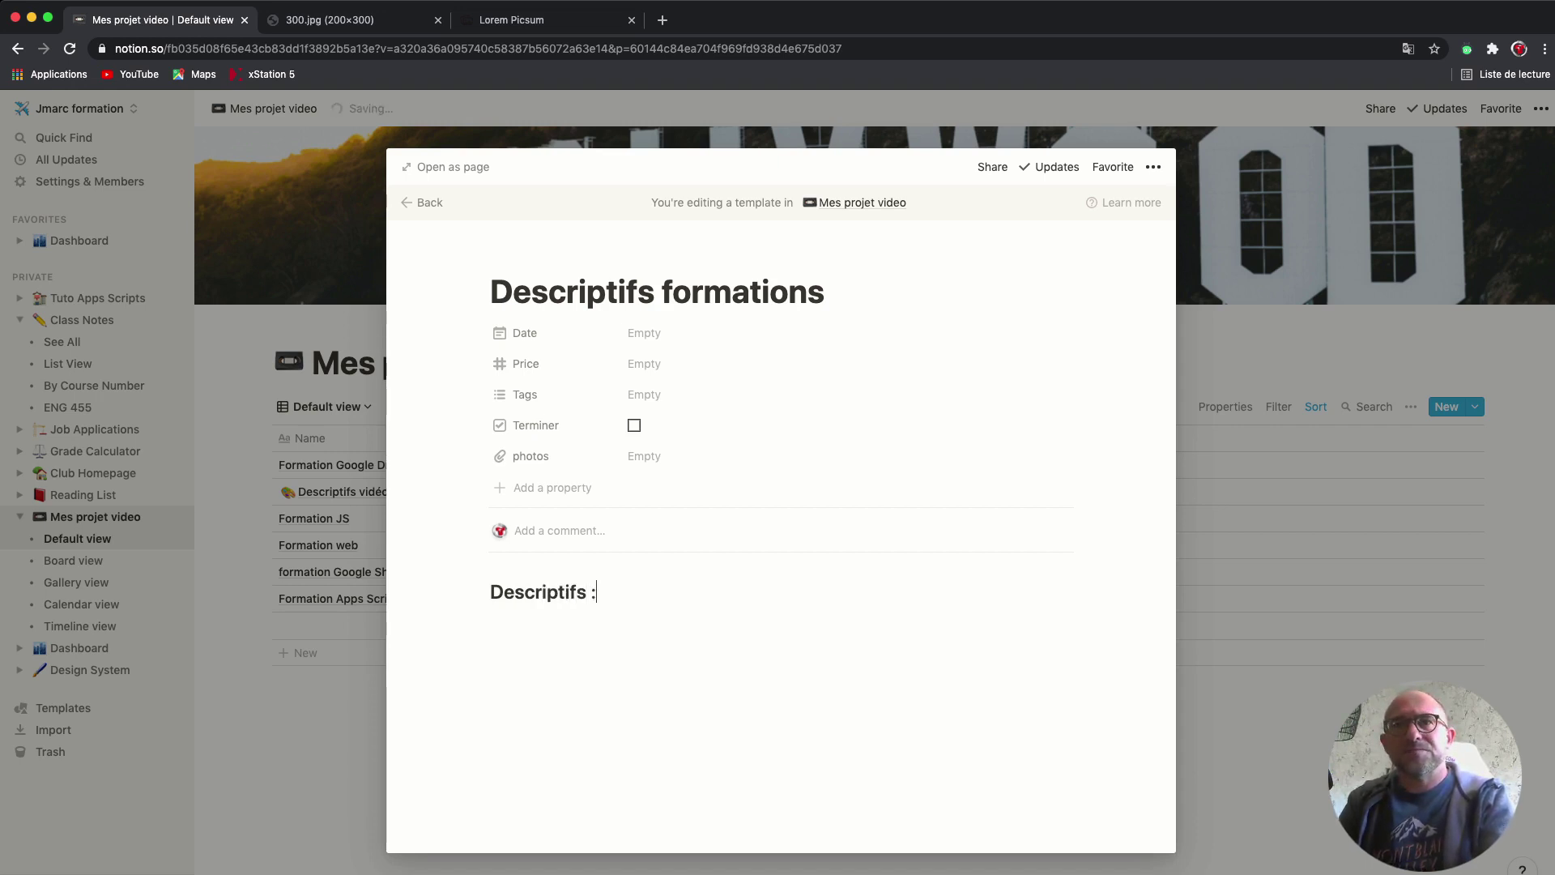
pyautogui.press('Return')
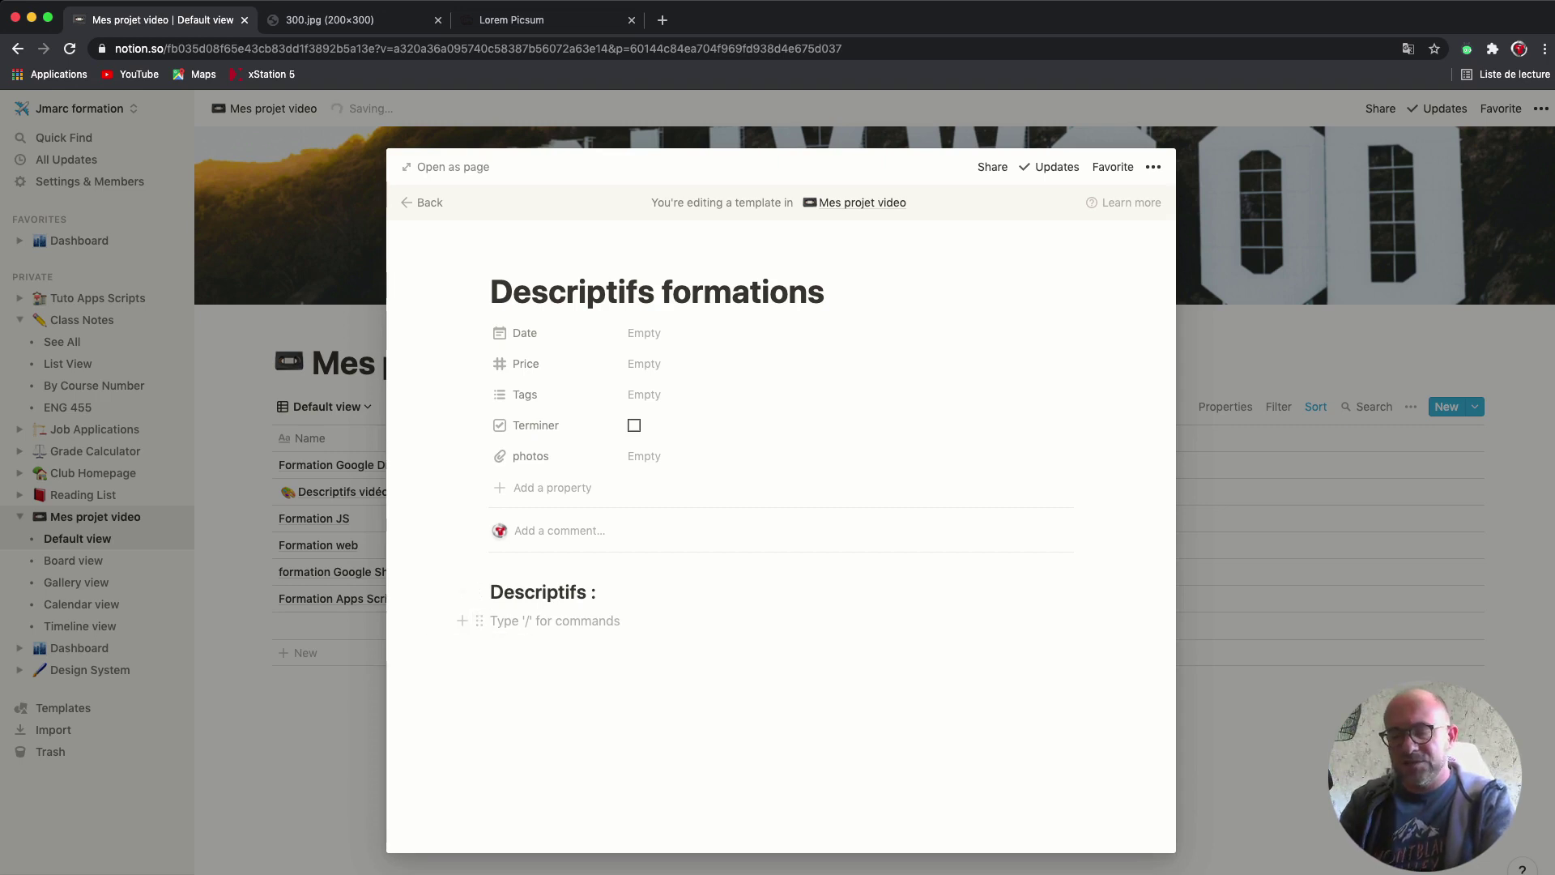
# - Insert a toggle list block on the empty line beneath the Descriptifs heading
pyautogui.write('/')
pyautogui.press('Down')
pyautogui.press('Down')
pyautogui.press('Down')
pyautogui.press('Down')
pyautogui.press('Down')
pyautogui.press('Down')
pyautogui.press('Down')
pyautogui.press('Down')
pyautogui.press('Down')
pyautogui.press('Down')
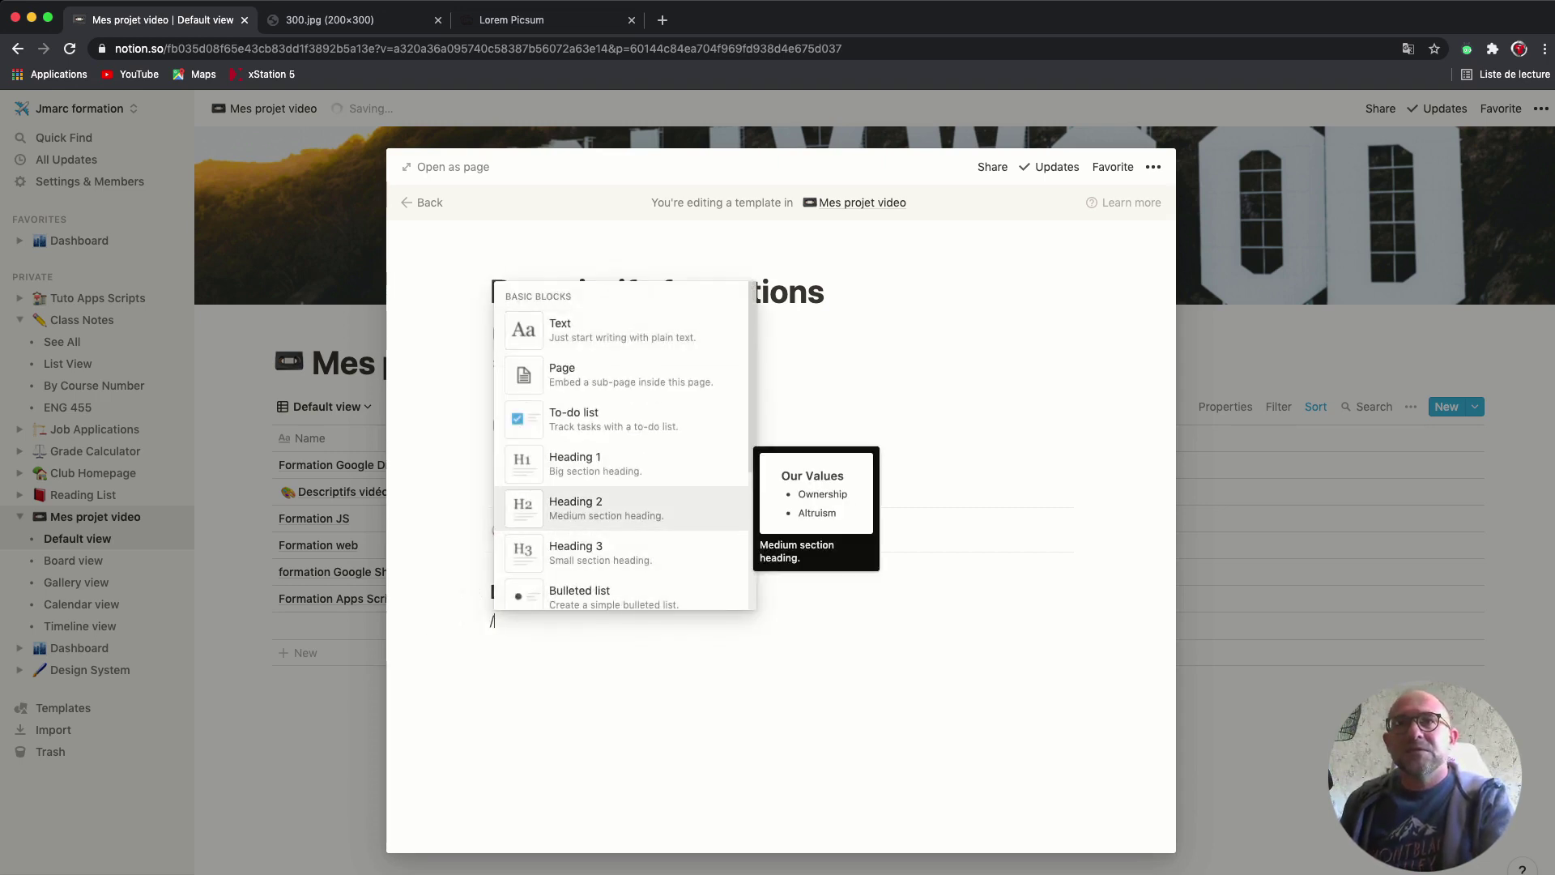
pyautogui.press('Up')
pyautogui.press('Up')
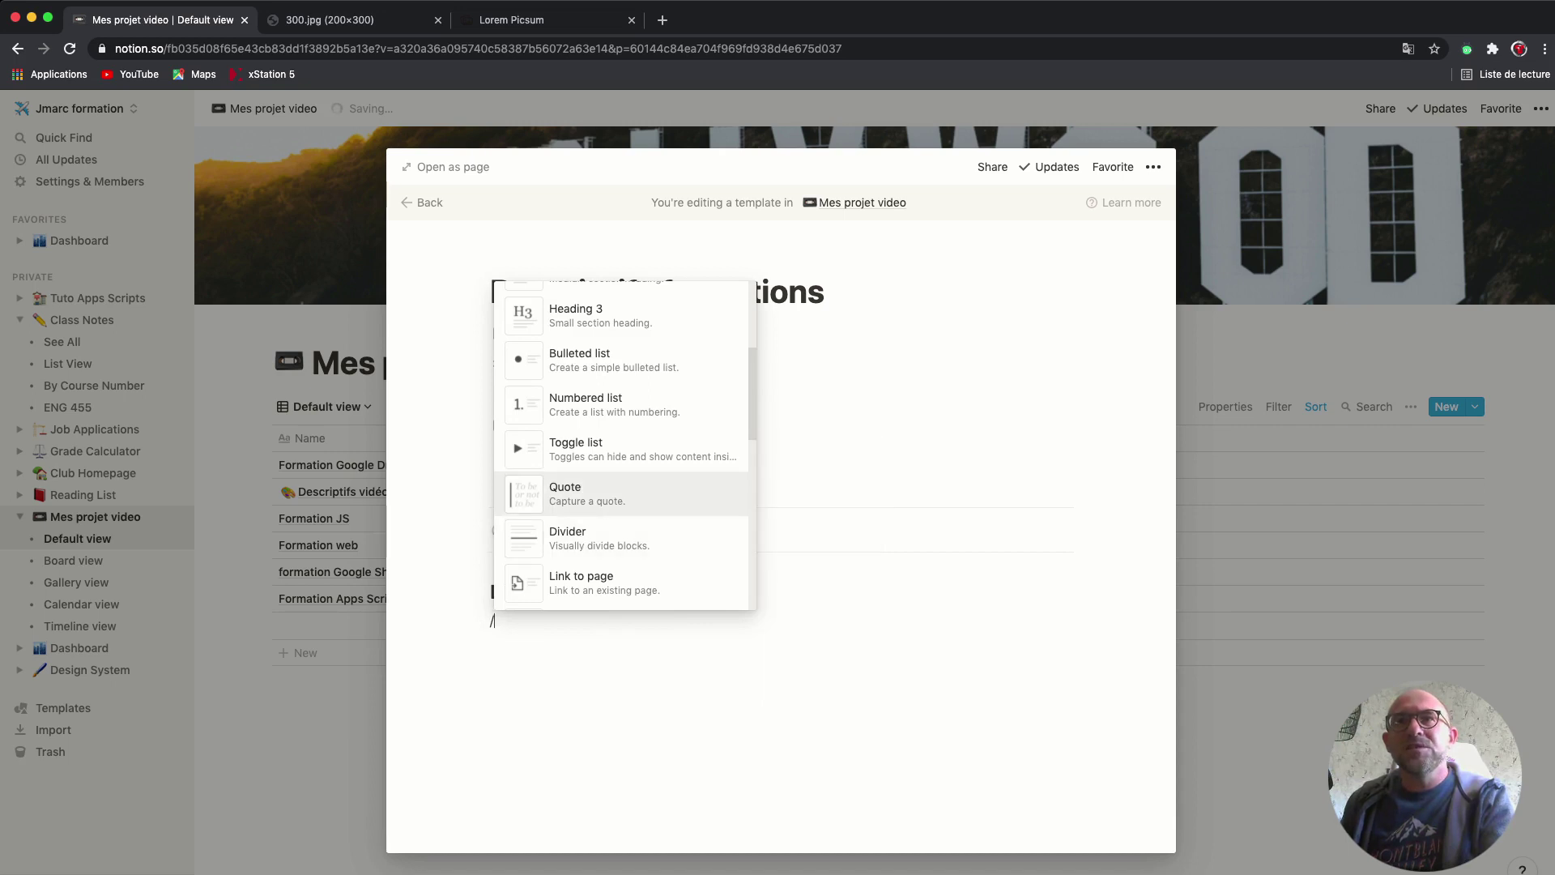
pyautogui.press('Return')
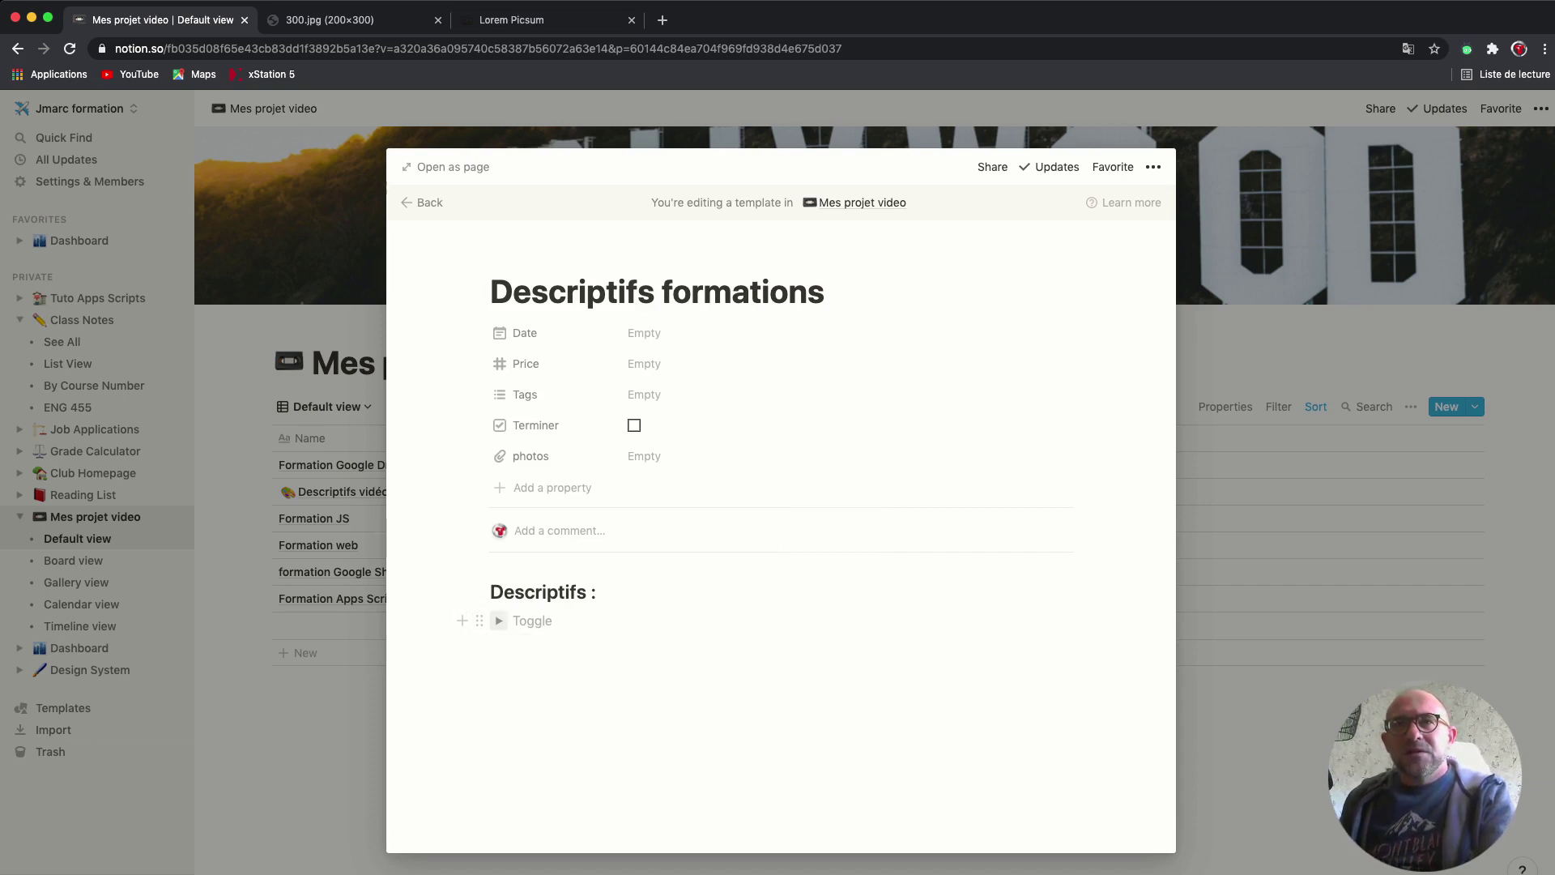
# - Expand the new toggle and give it the title Liste des ressources
pyautogui.click(499, 621)
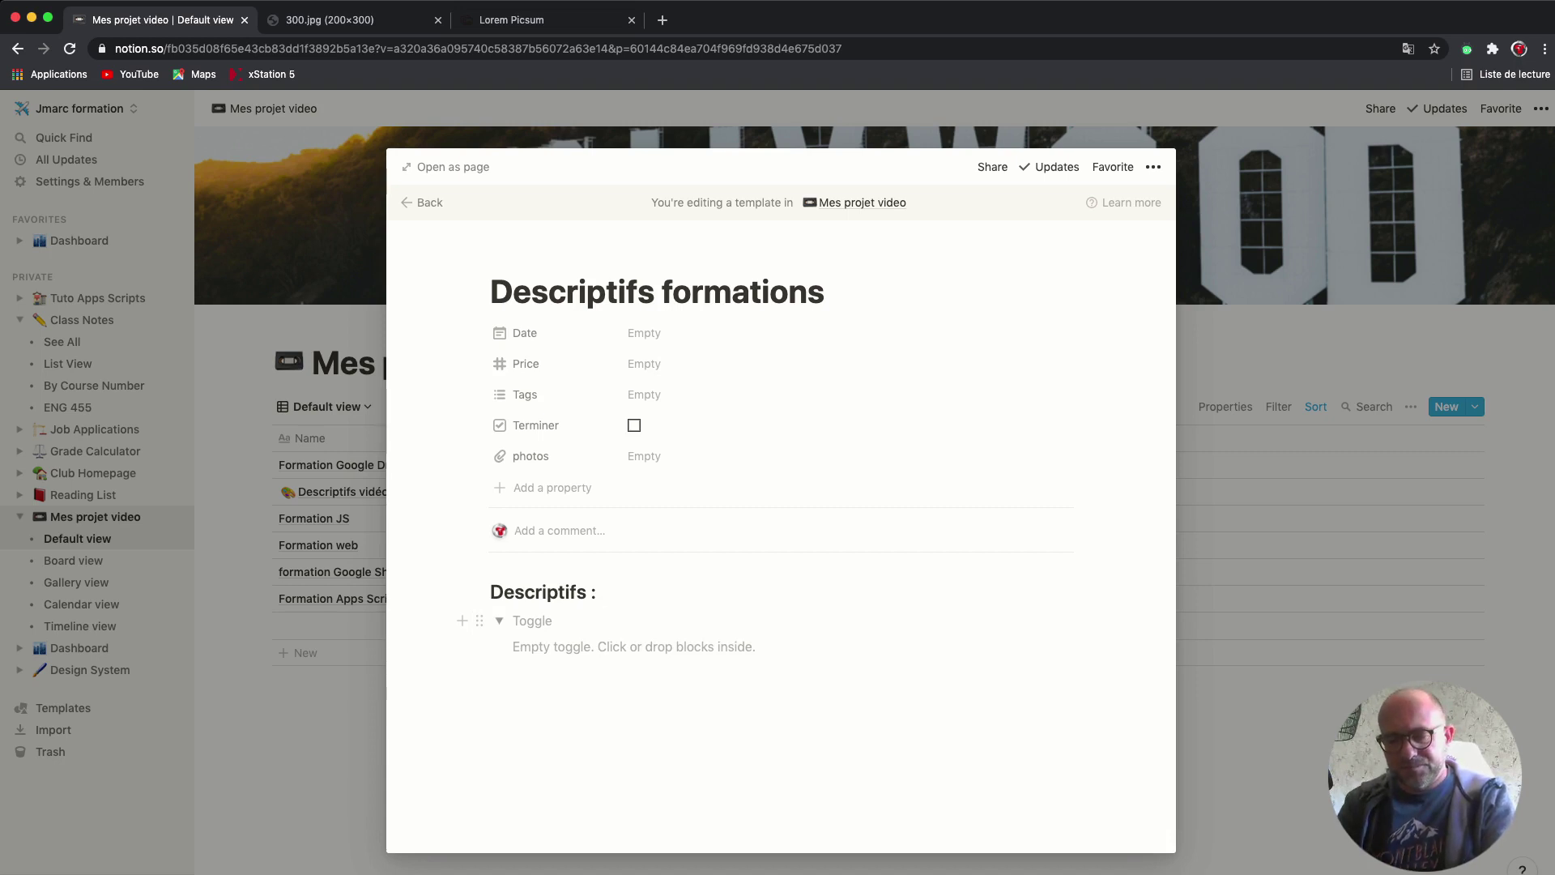
pyautogui.write('Liste')
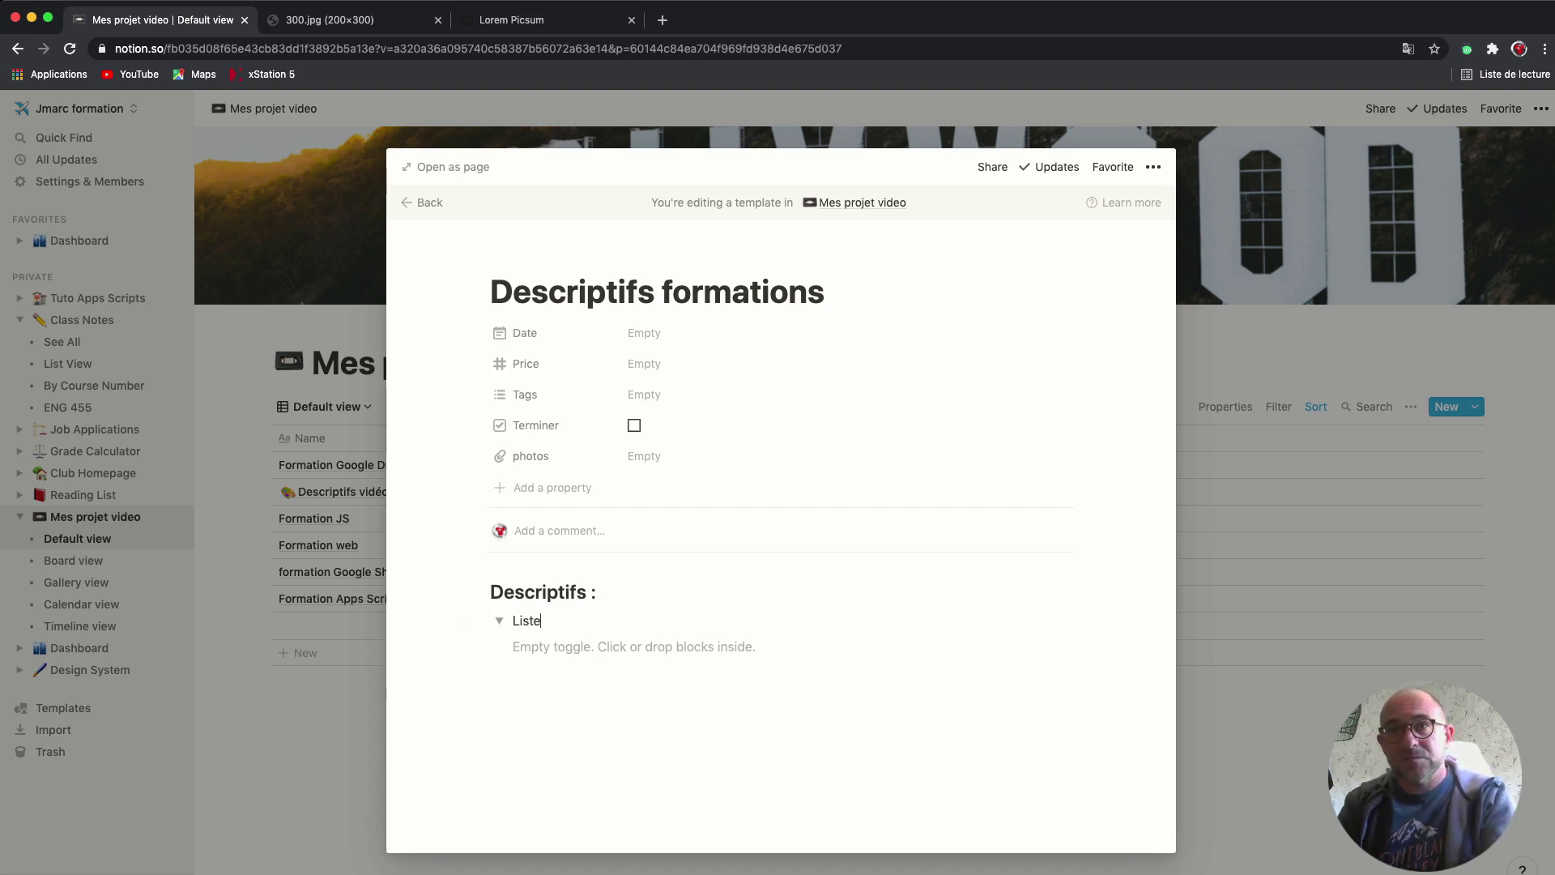
pyautogui.write(' des re')
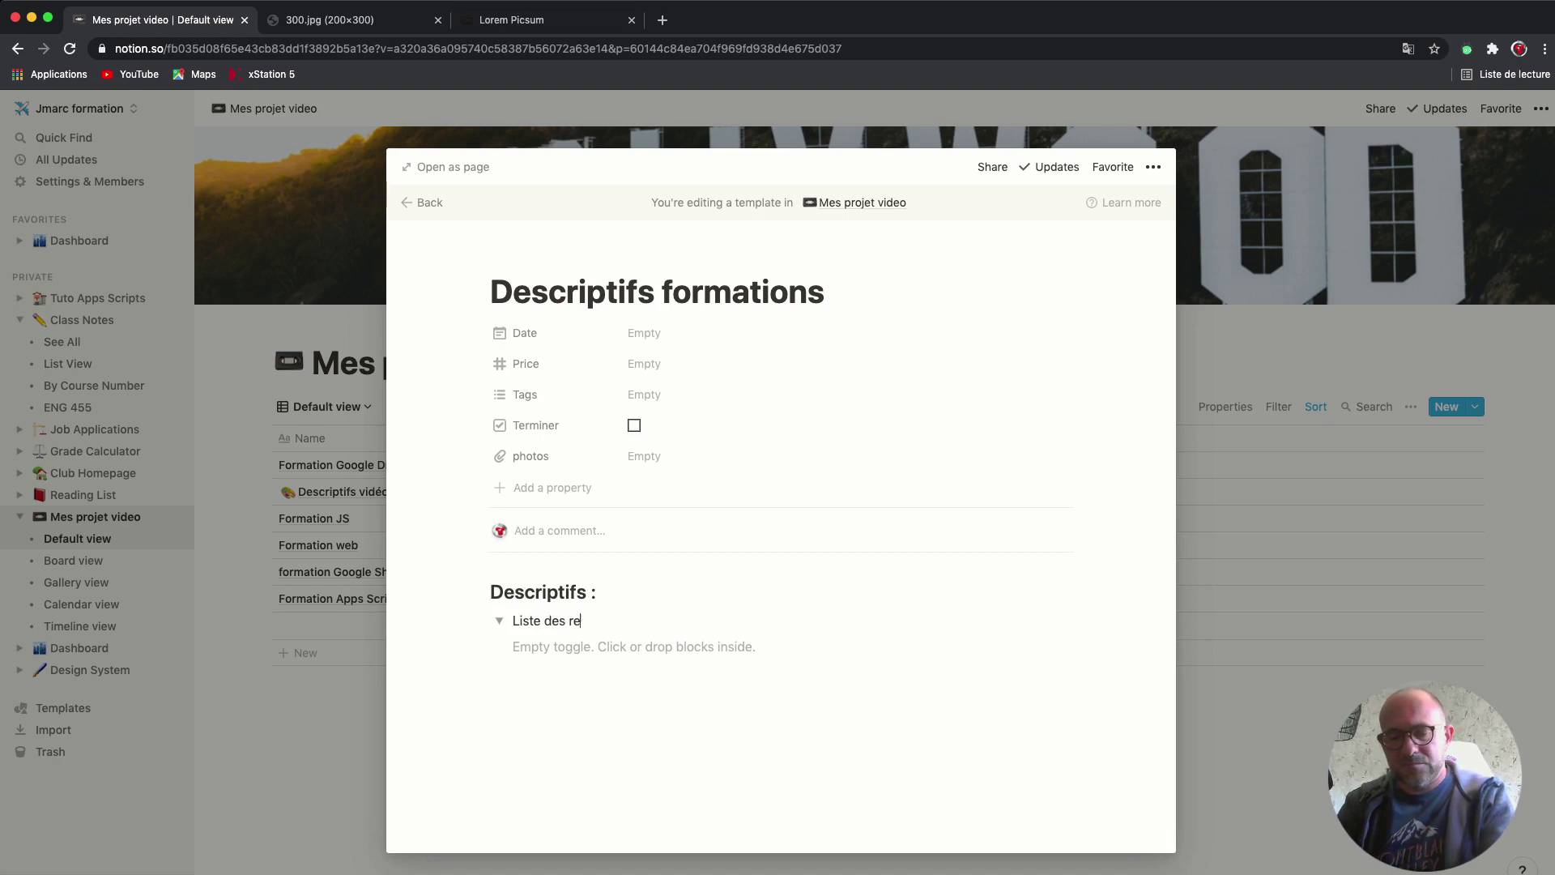
pyautogui.write('ssources')
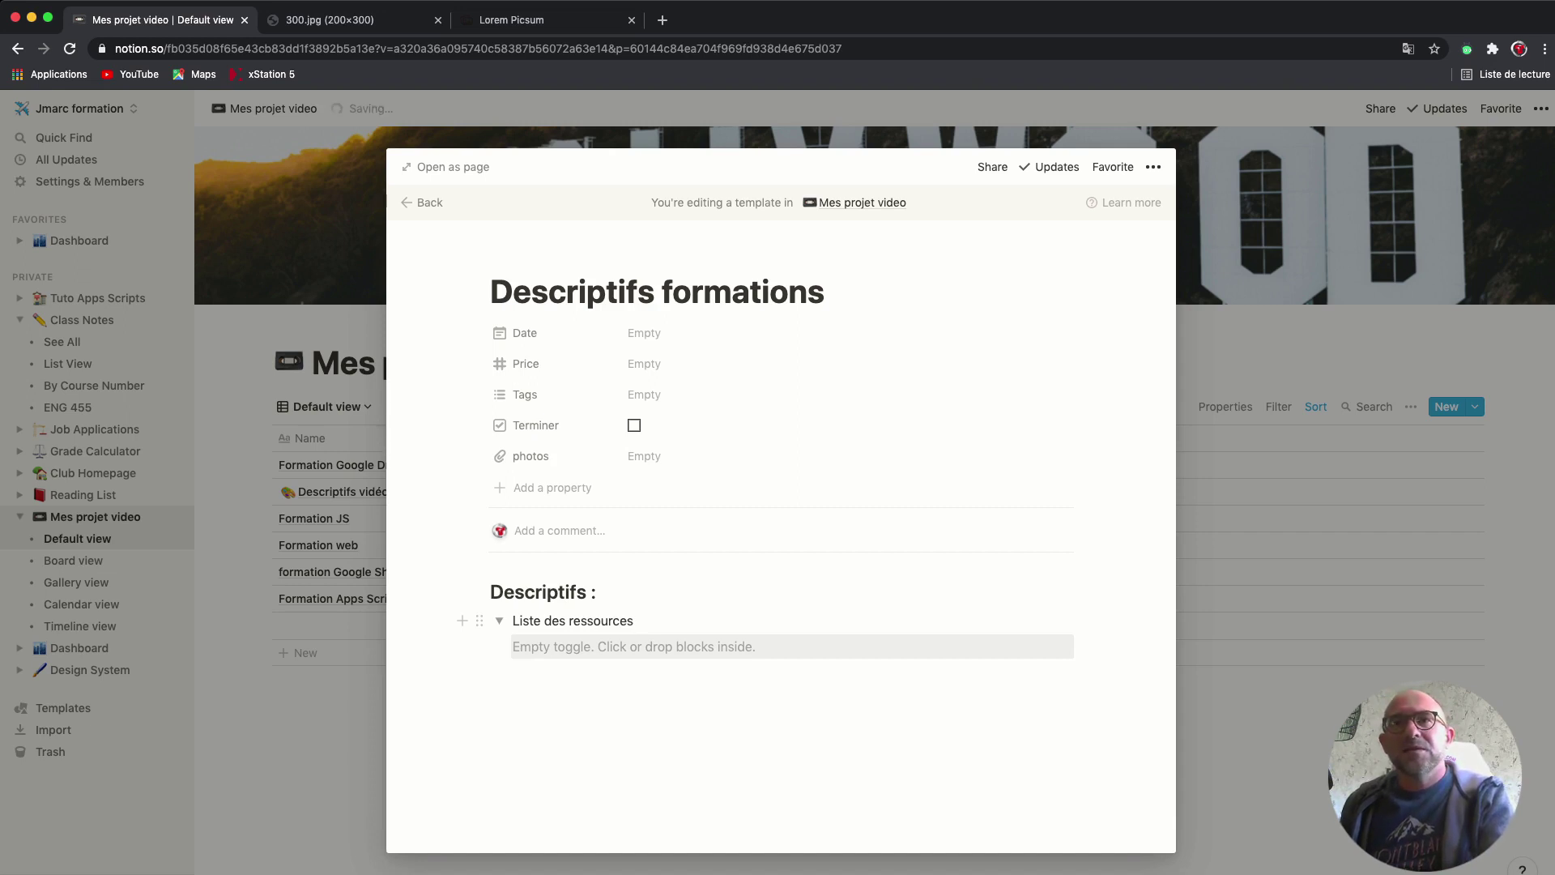
# - Insert a File block inside the Liste des ressources toggle and upload doc-loyalty.pdf into it
pyautogui.click(634, 646)
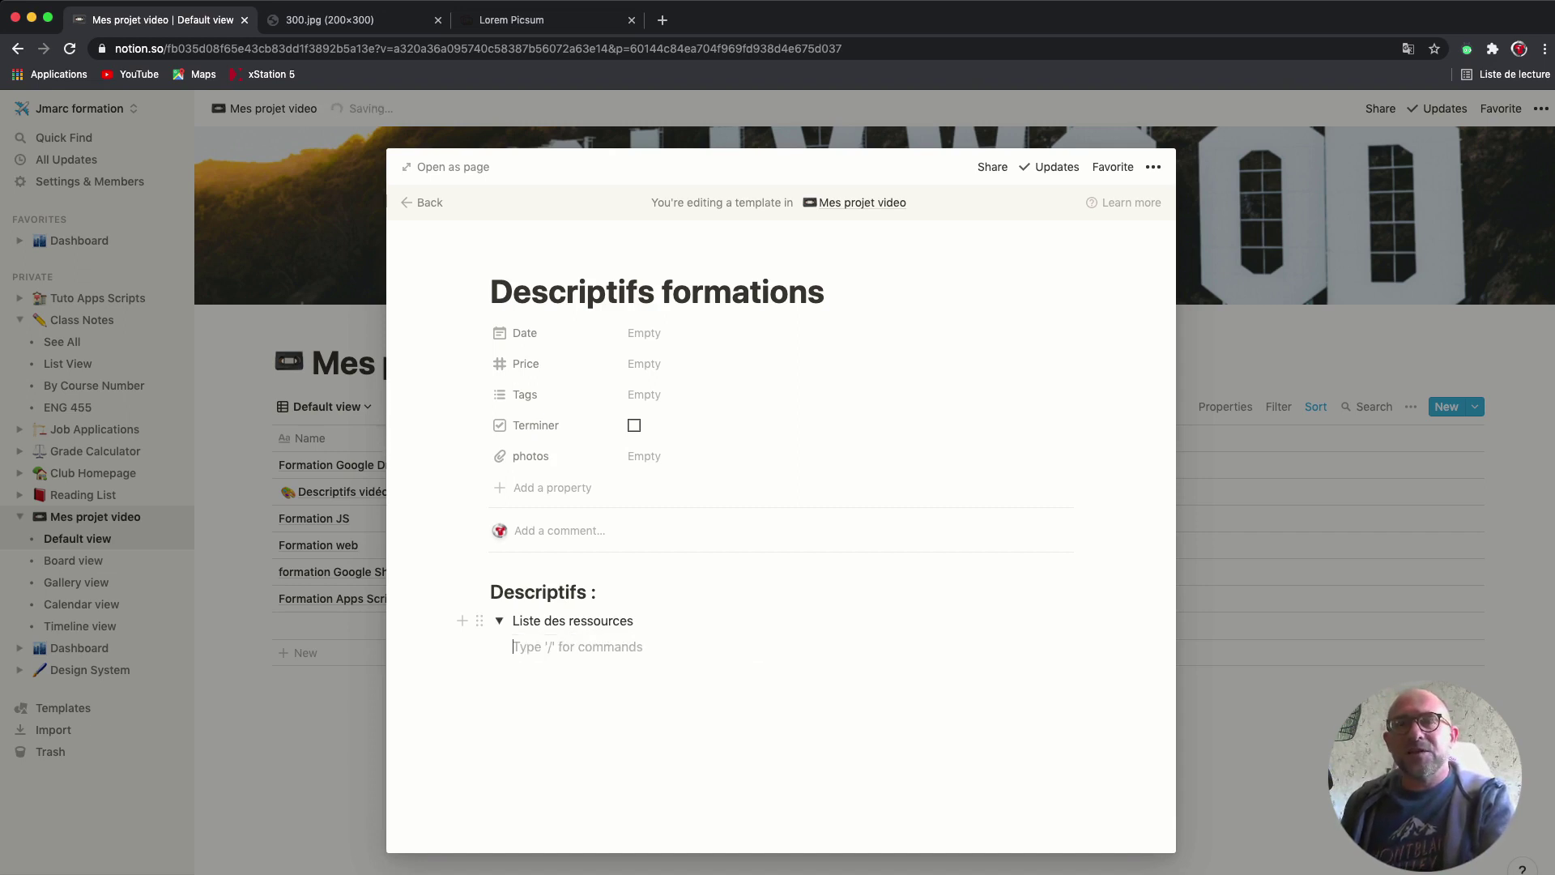
pyautogui.write('/')
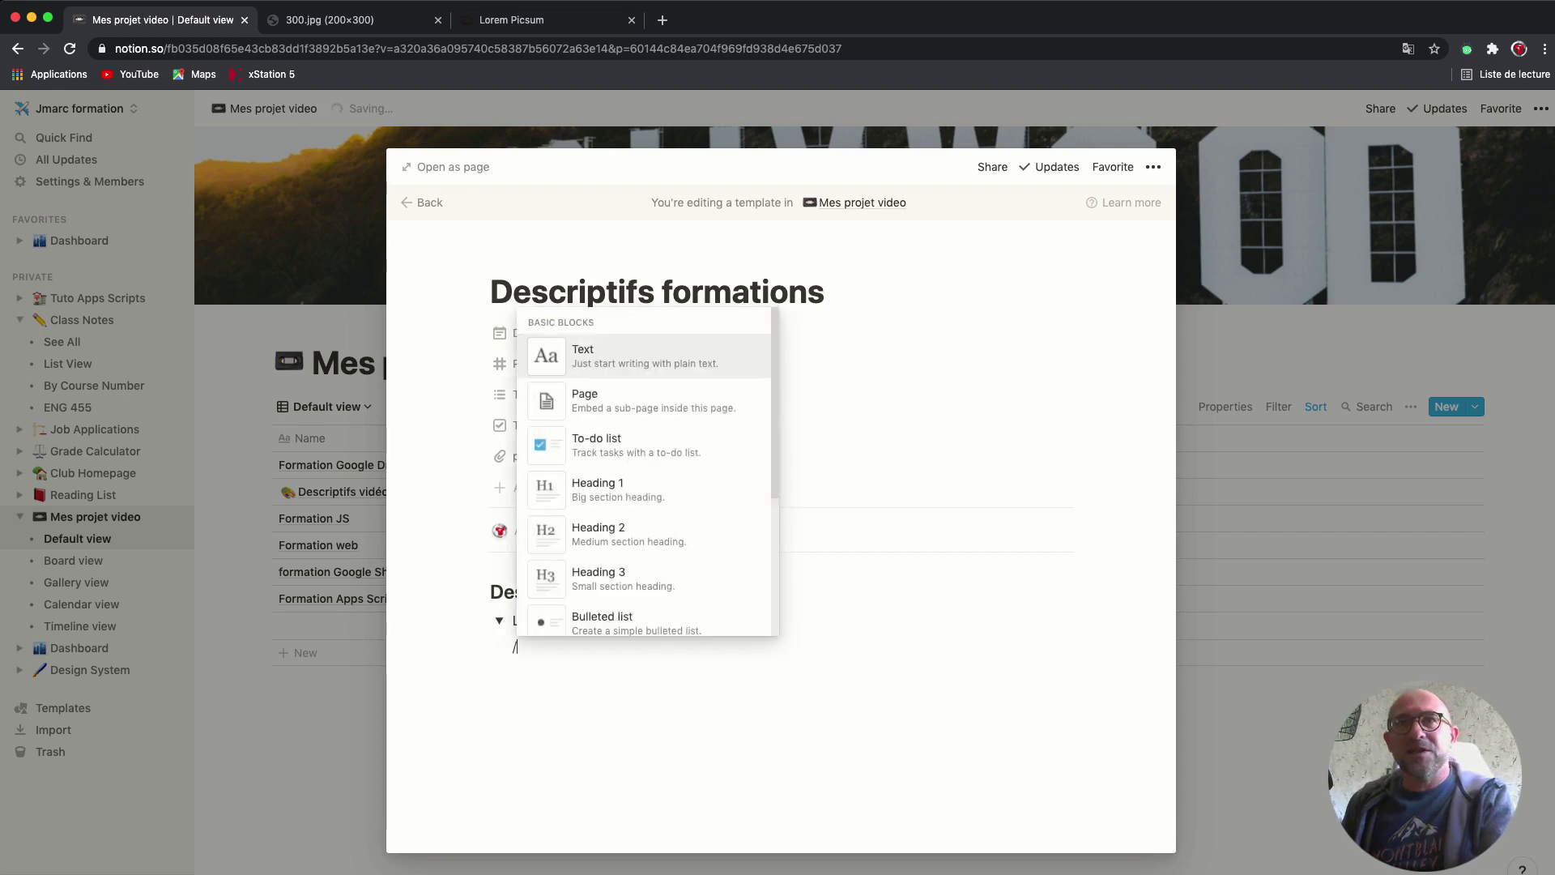
pyautogui.scroll(-6, 648, 470)
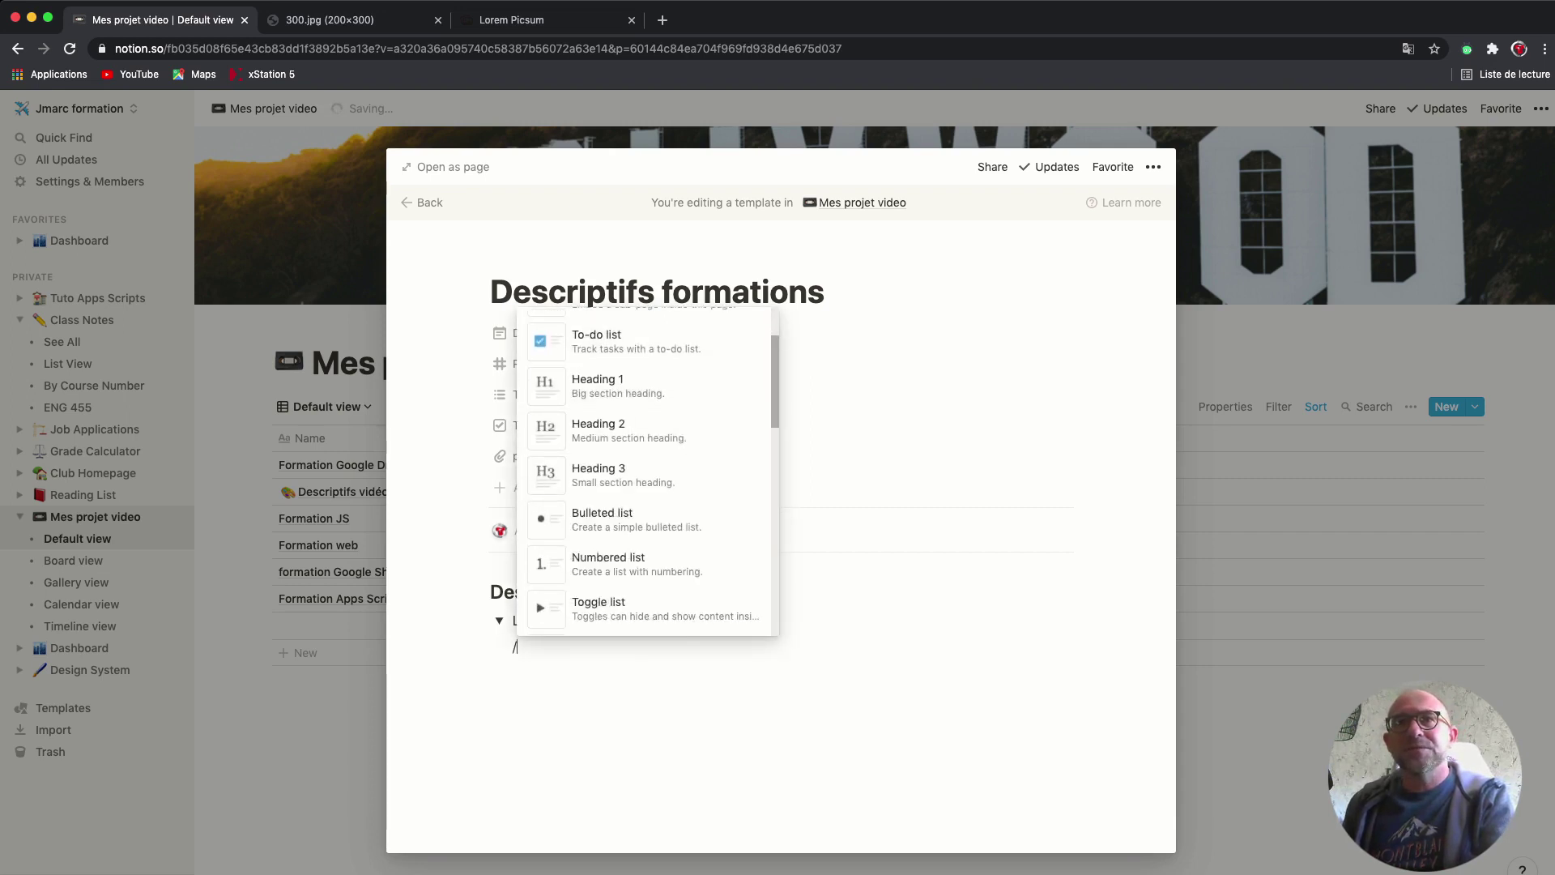
pyautogui.scroll(2, 648, 470)
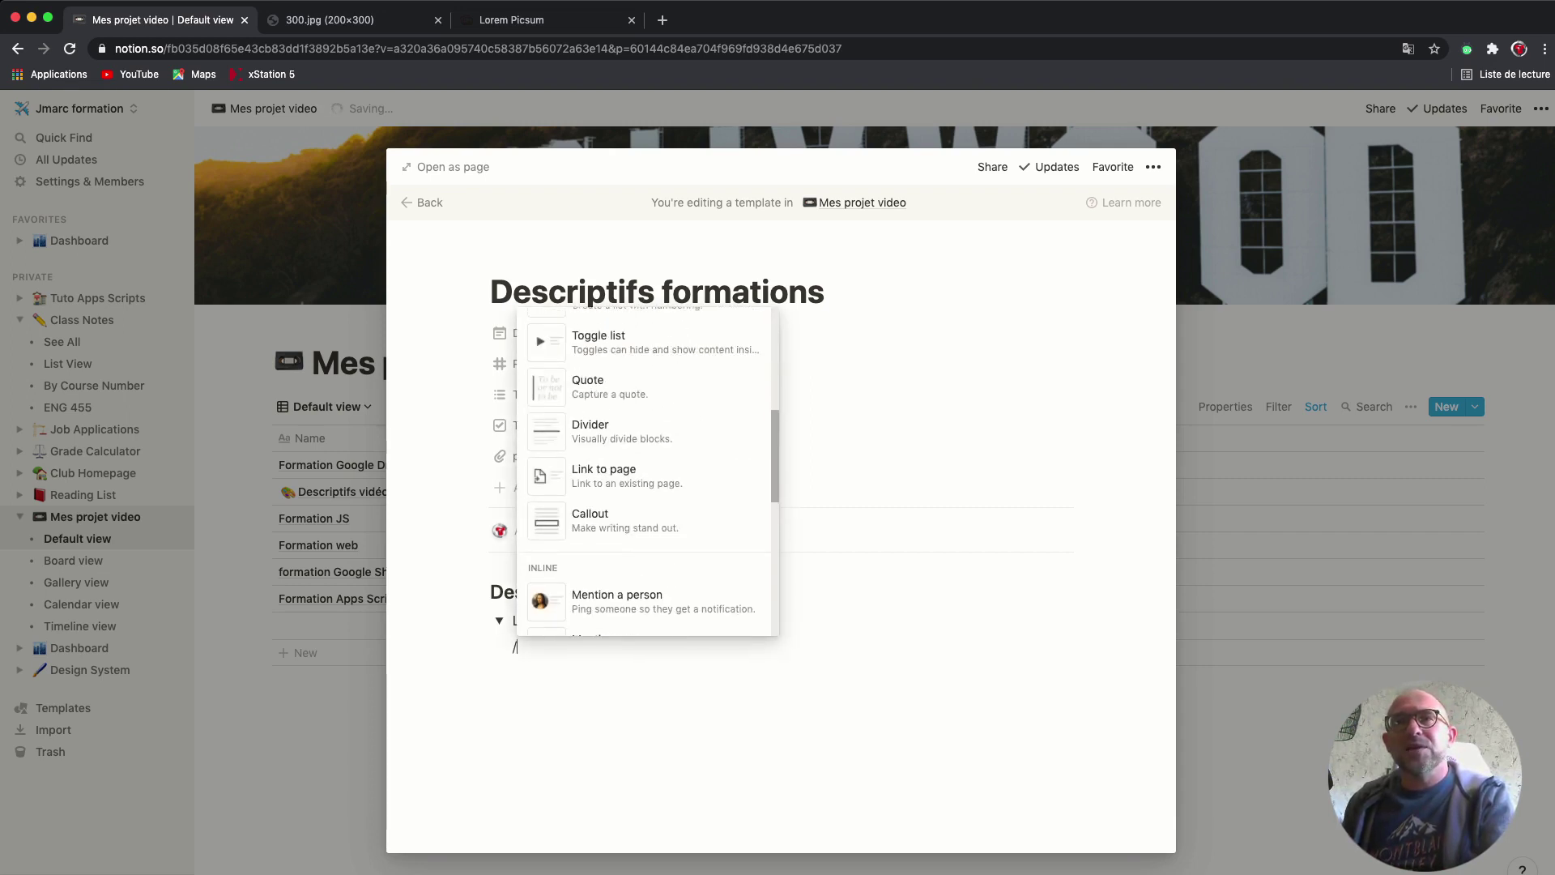
pyautogui.scroll(-4, 647, 469)
pyautogui.scroll(-2, 648, 470)
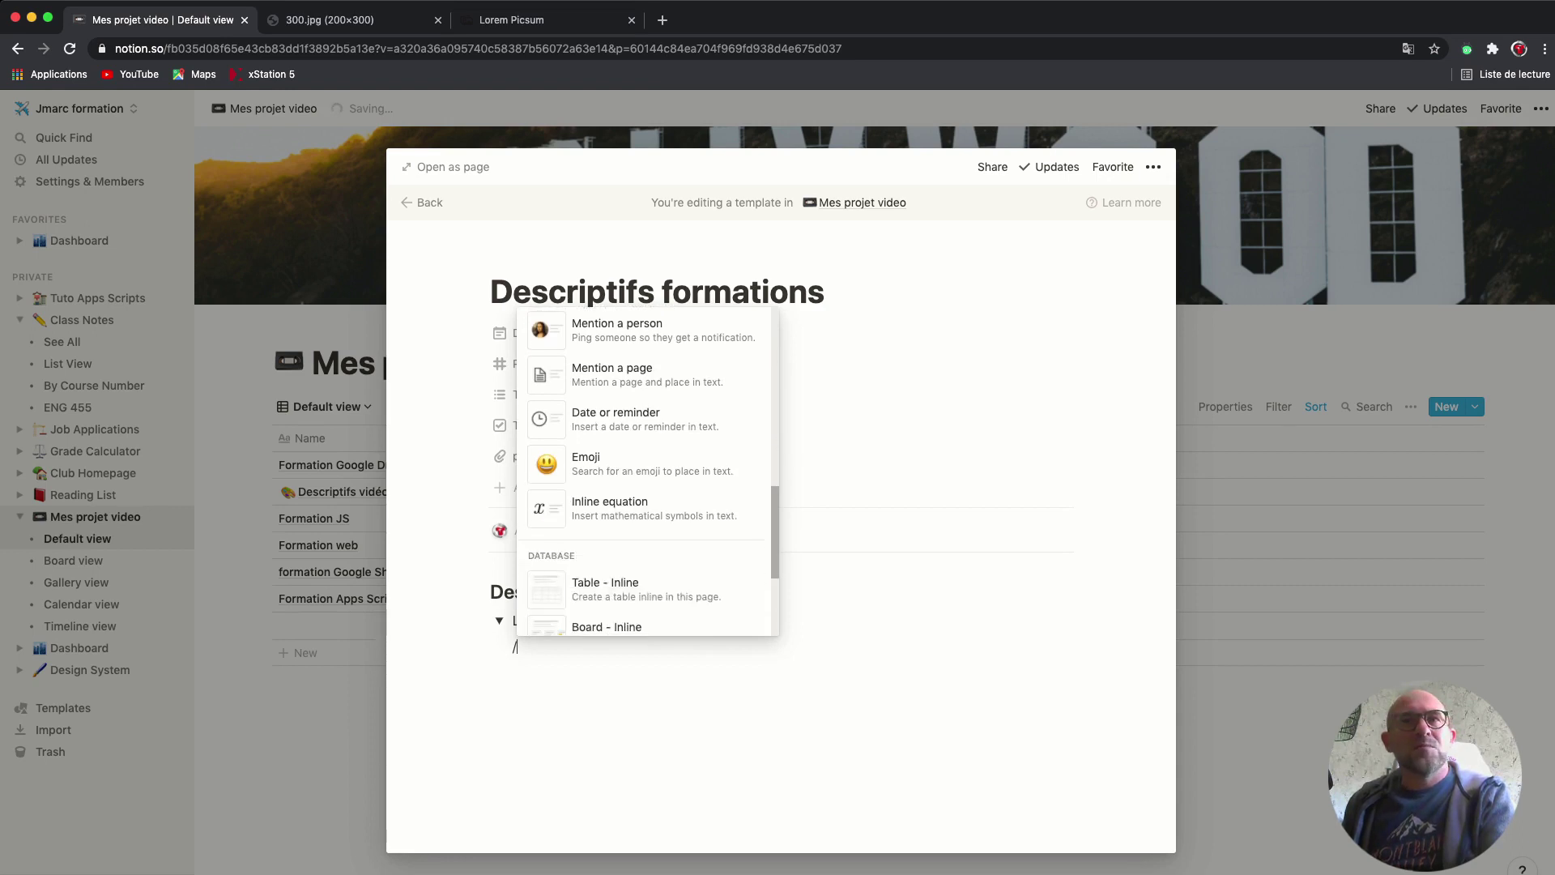
pyautogui.scroll(-2, 648, 470)
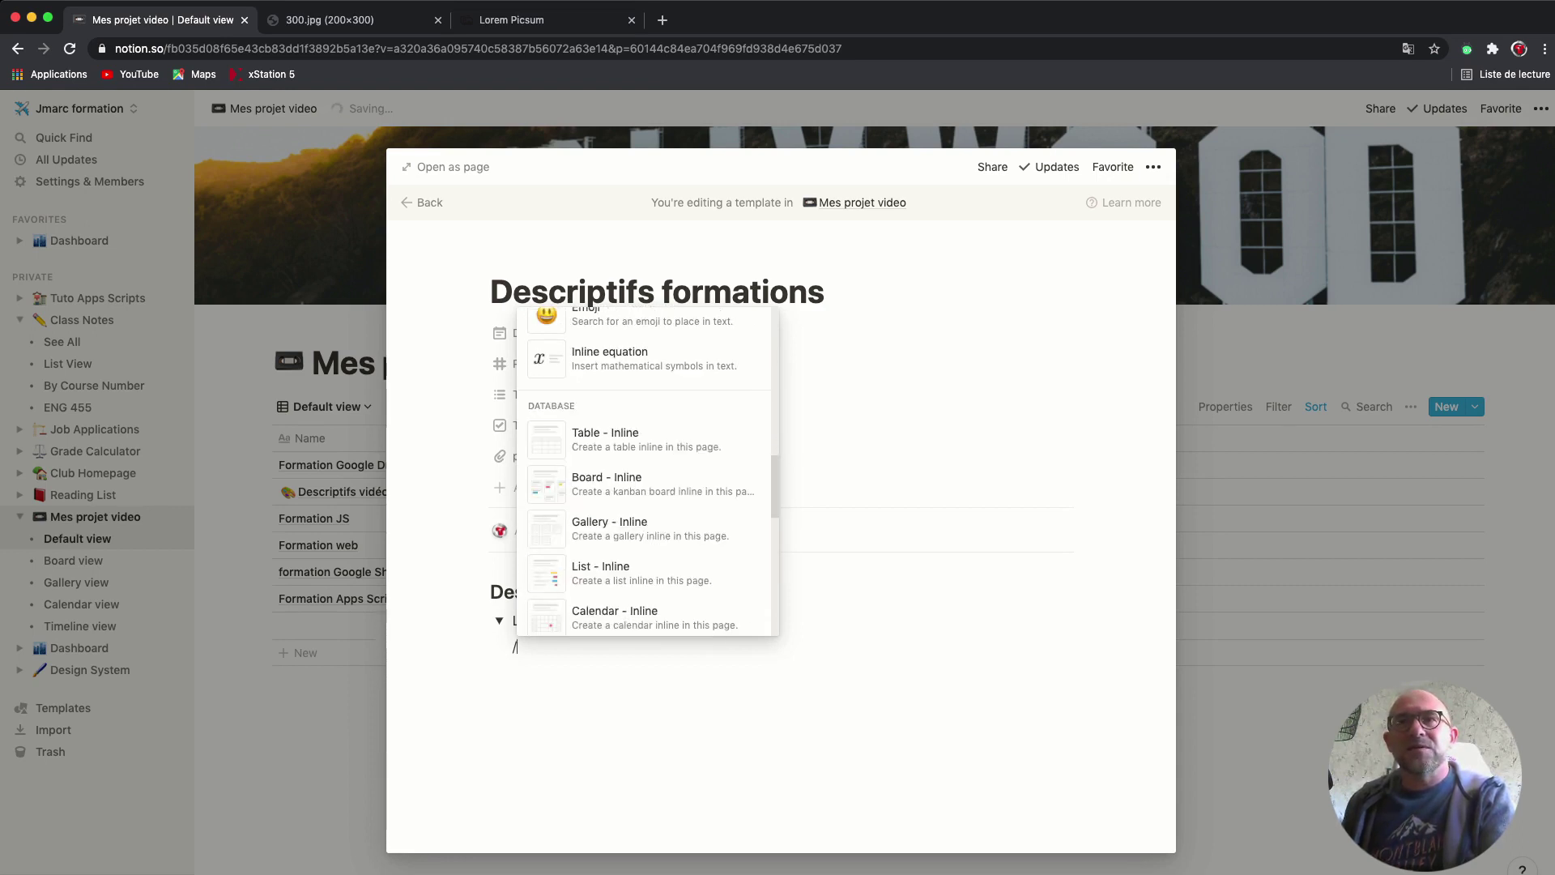
pyautogui.scroll(-6, 648, 470)
pyautogui.scroll(-5, 648, 470)
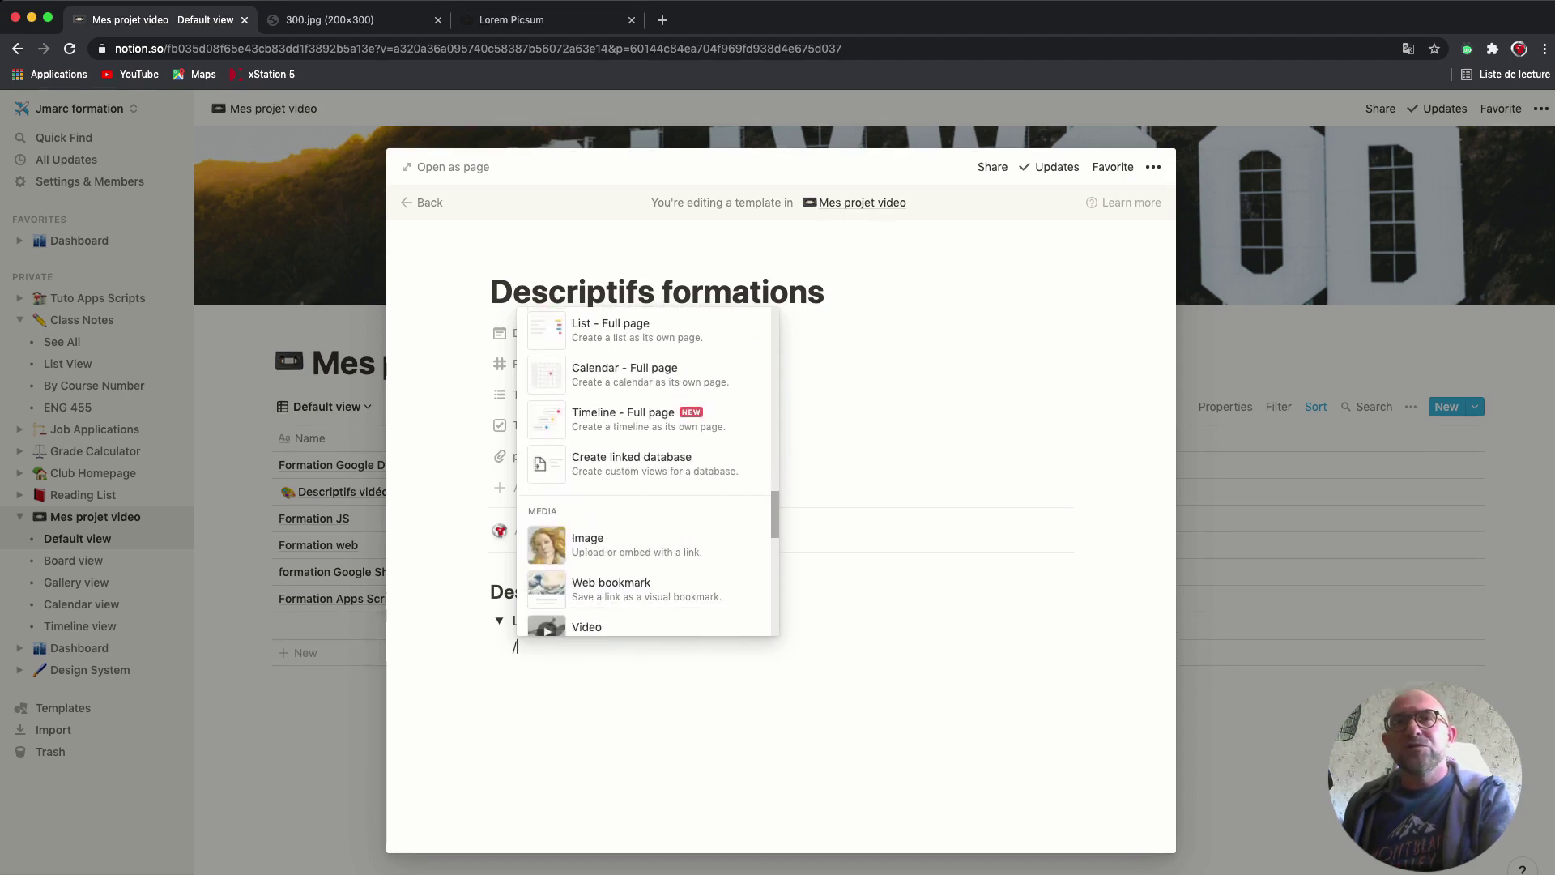
pyautogui.scroll(-4, 648, 470)
pyautogui.scroll(-1, 648, 469)
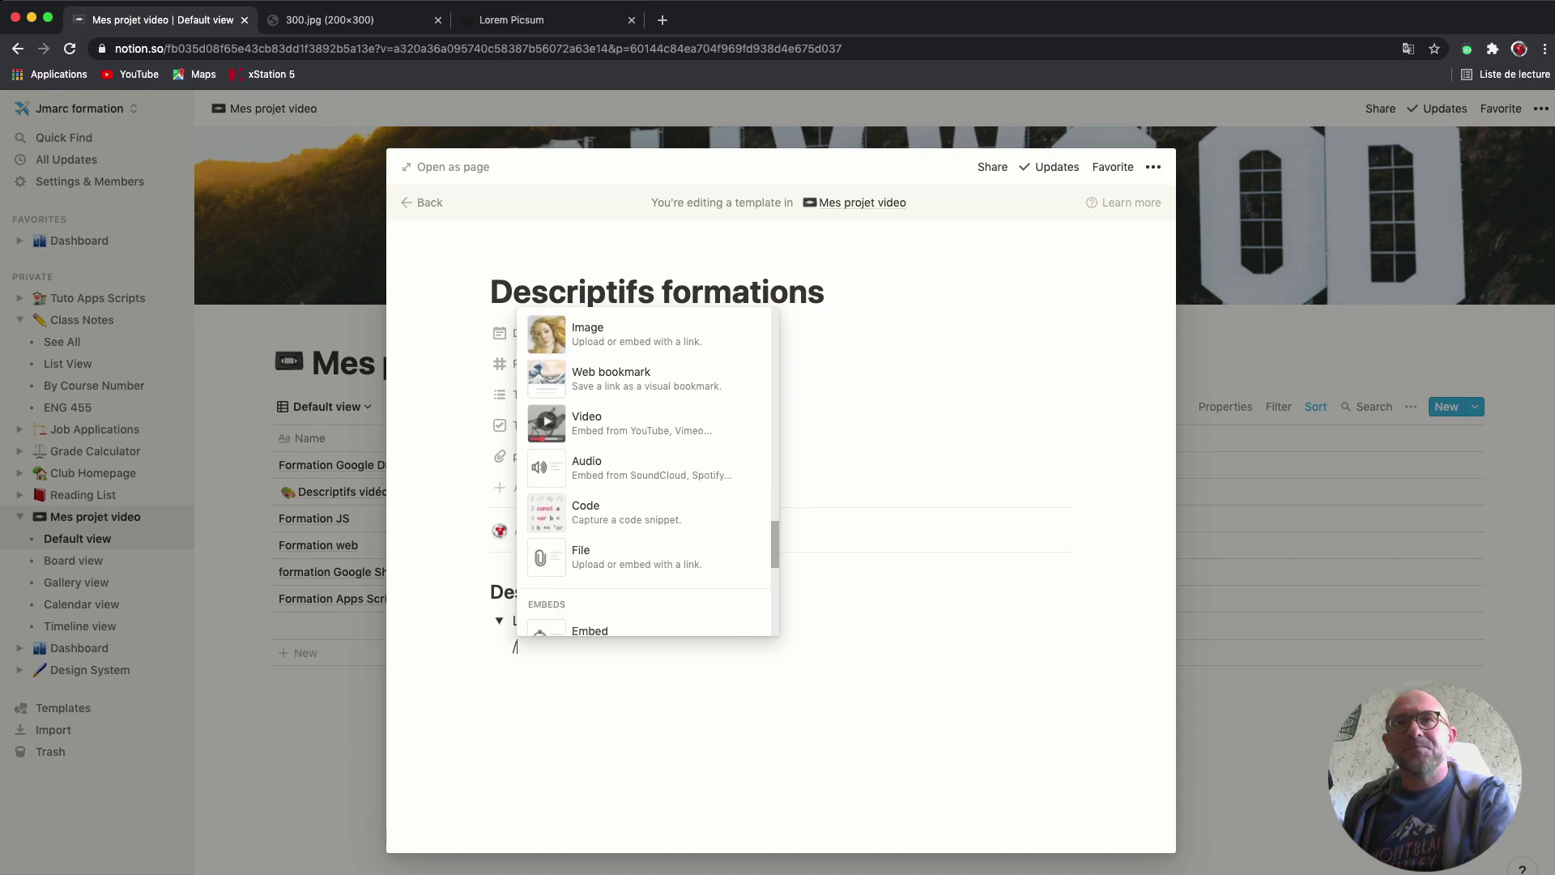
pyautogui.scroll(-2, 648, 470)
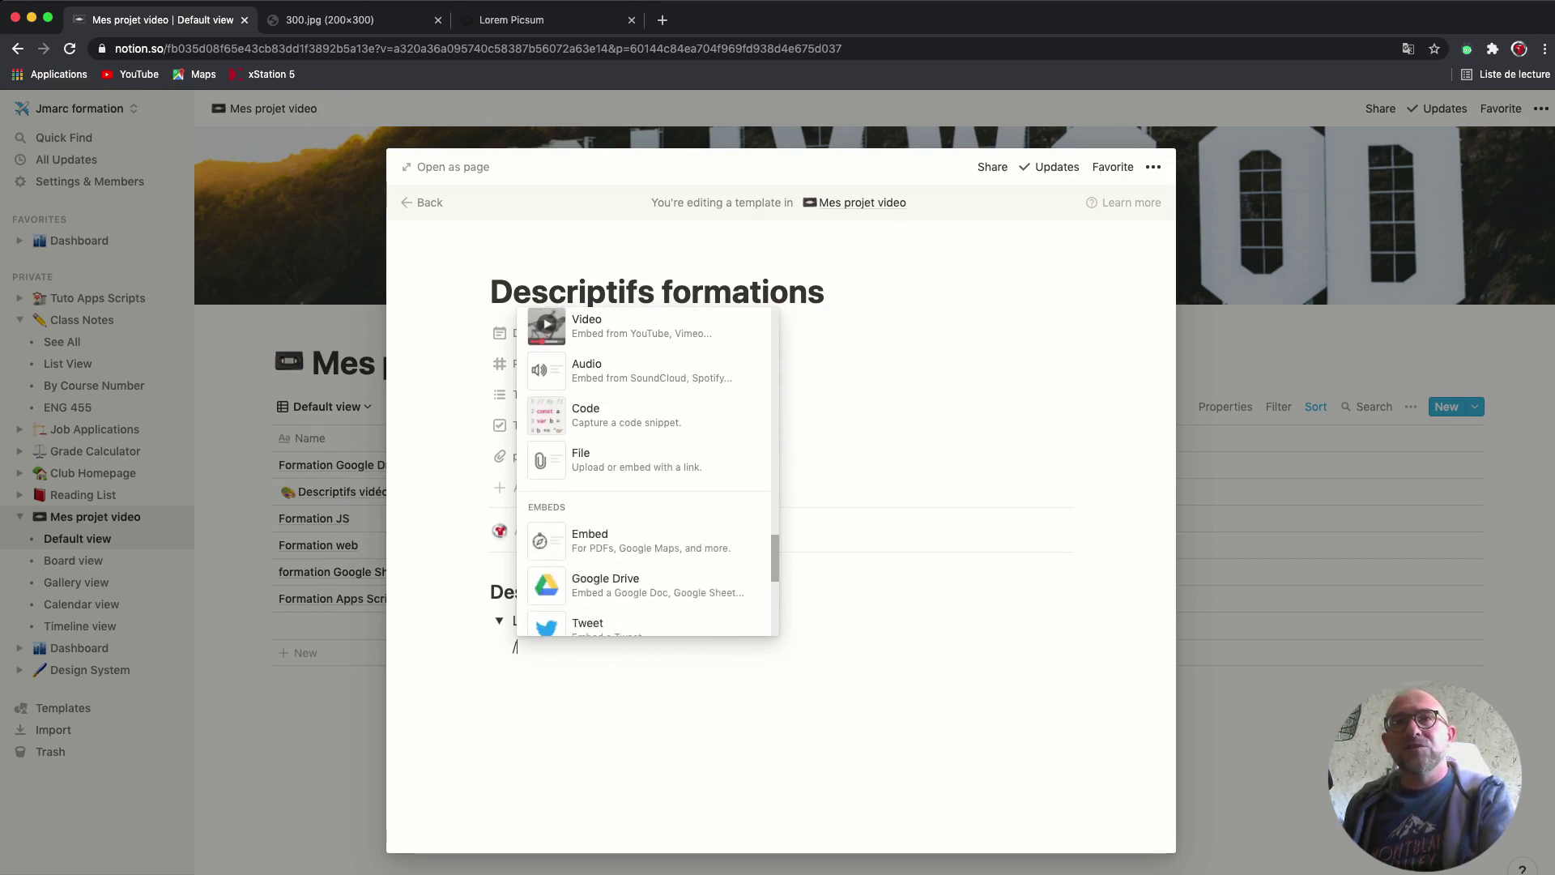
pyautogui.moveTo(775, 559); pyautogui.dragTo(775, 560)
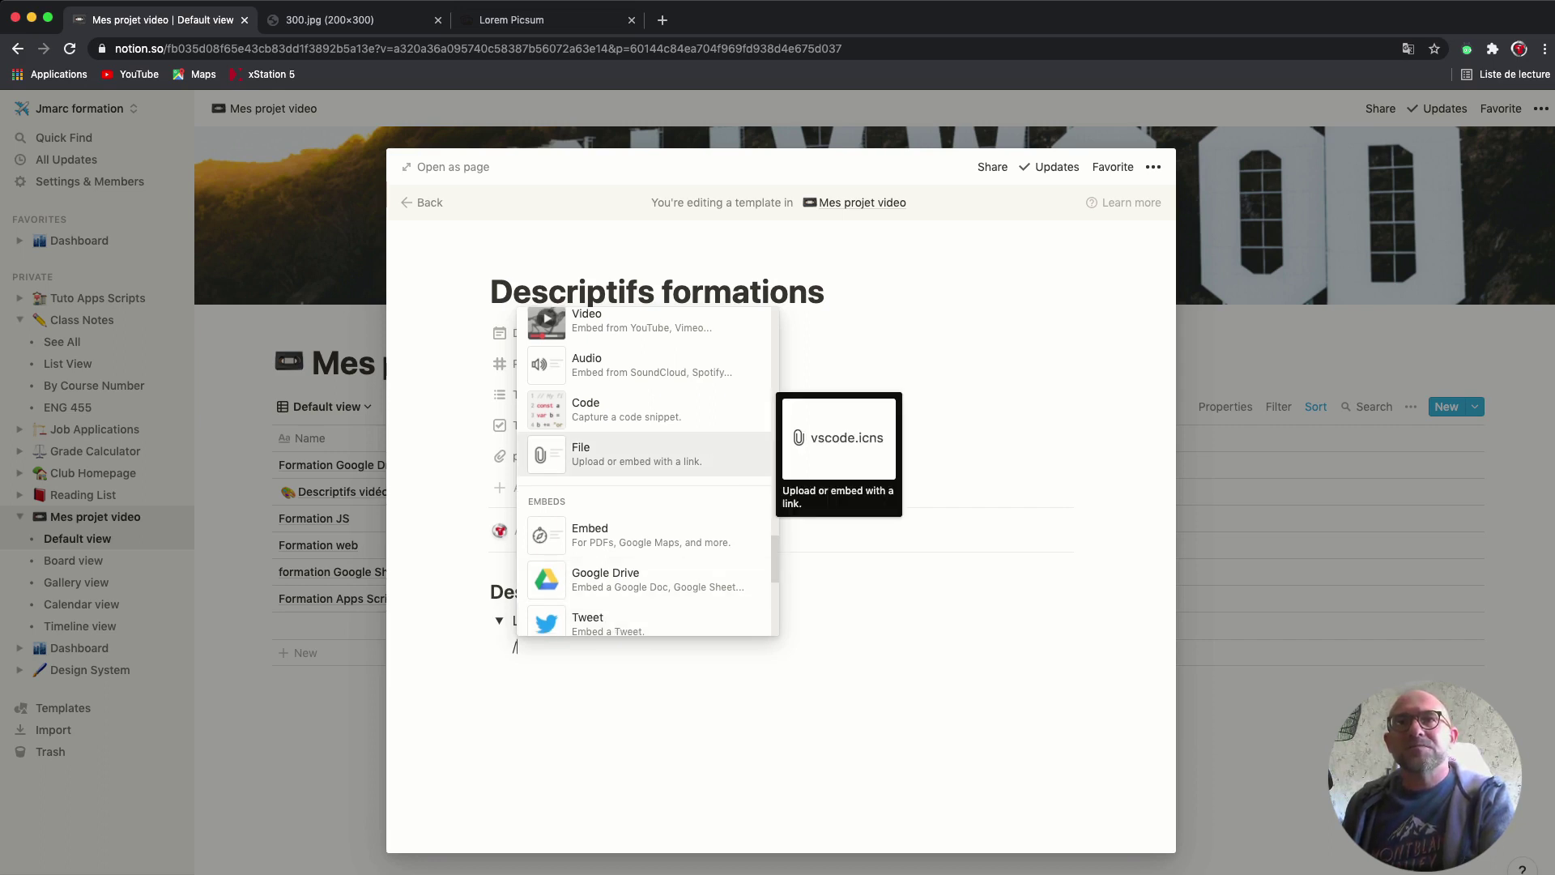
pyautogui.press('Return')
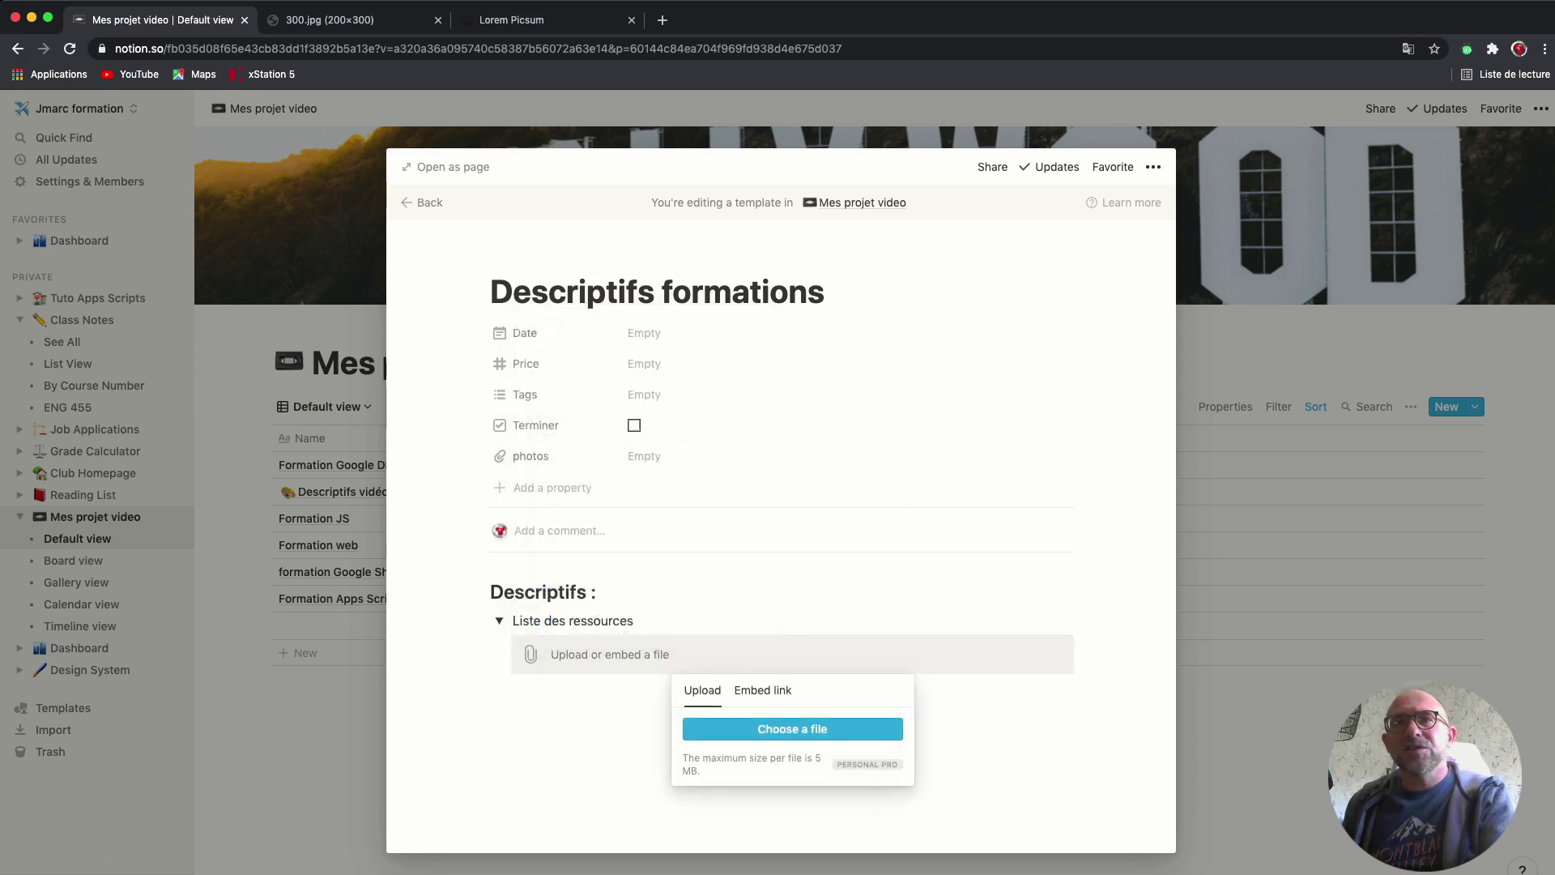
pyautogui.click(792, 728)
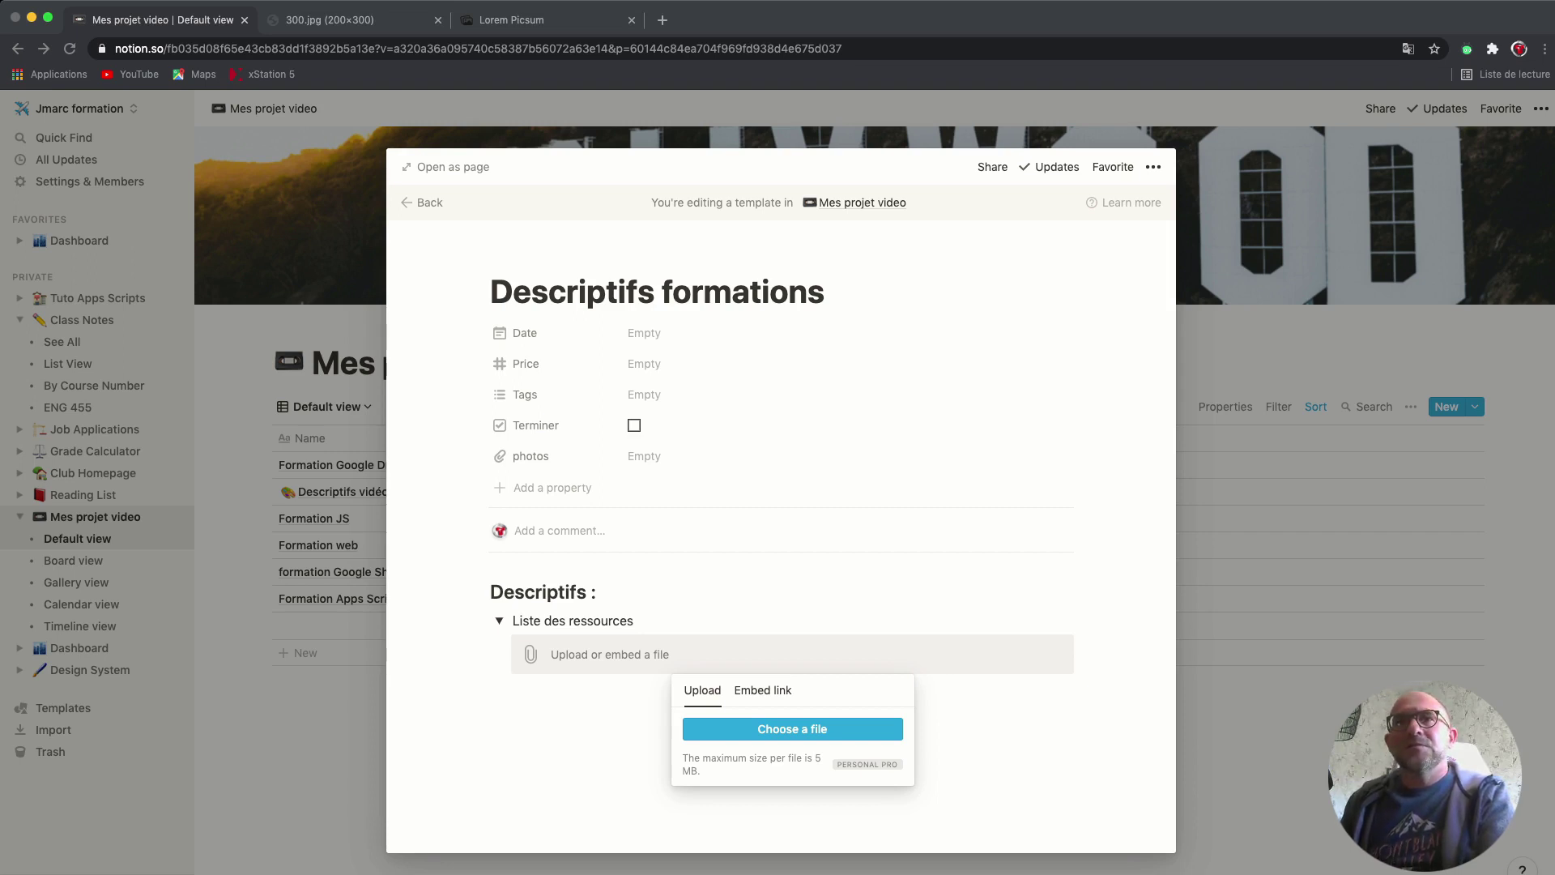
pyautogui.press('Return')
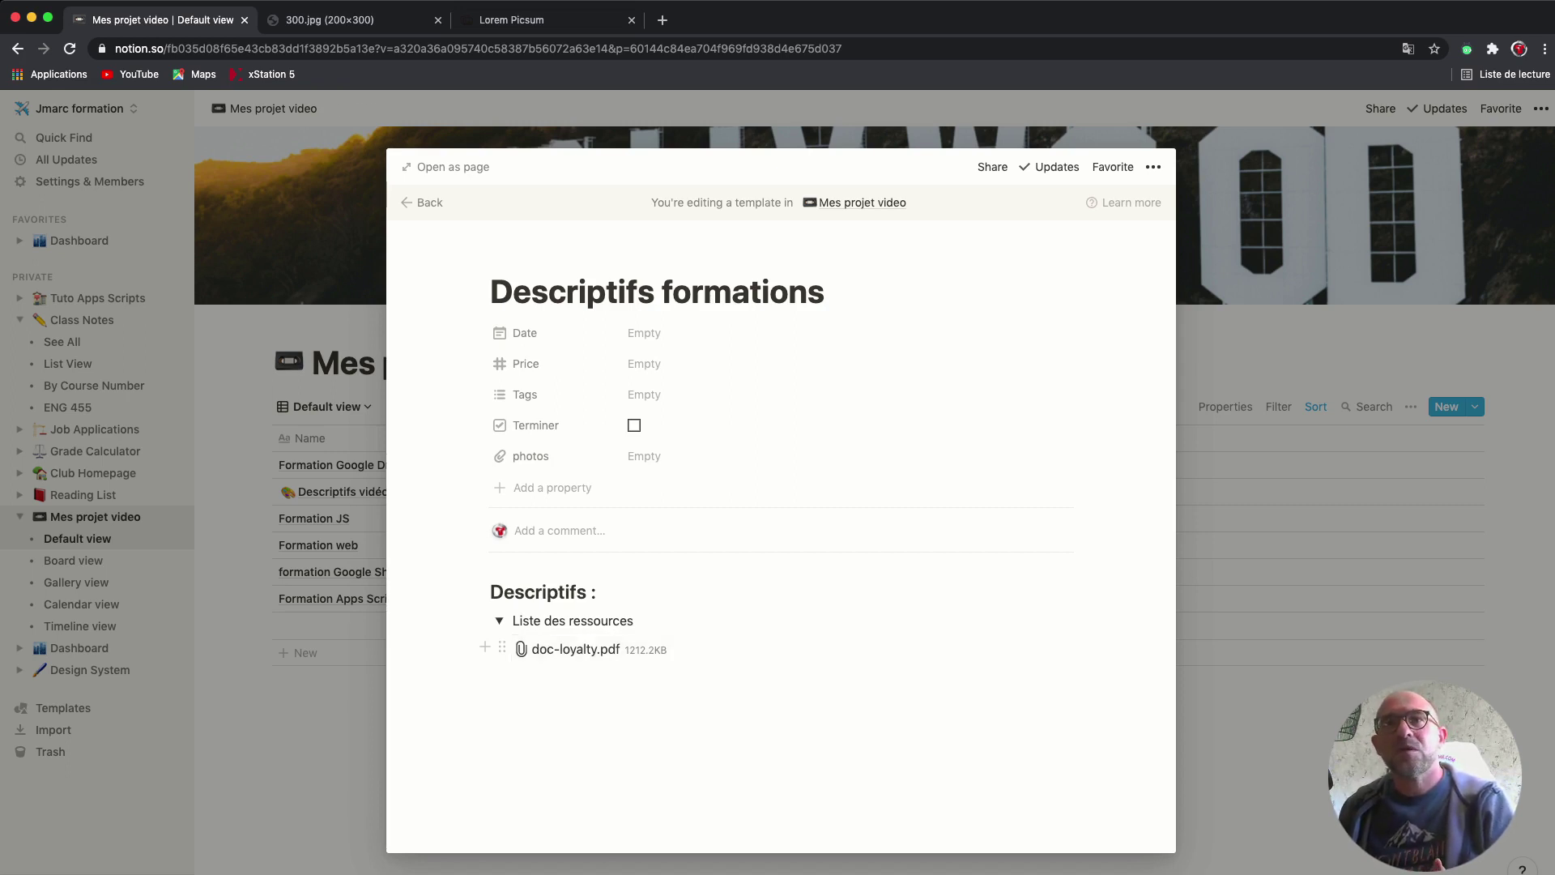
# - View the attached doc-loyalty.pdf in the browser and return to the Notion template
pyautogui.click(576, 649)
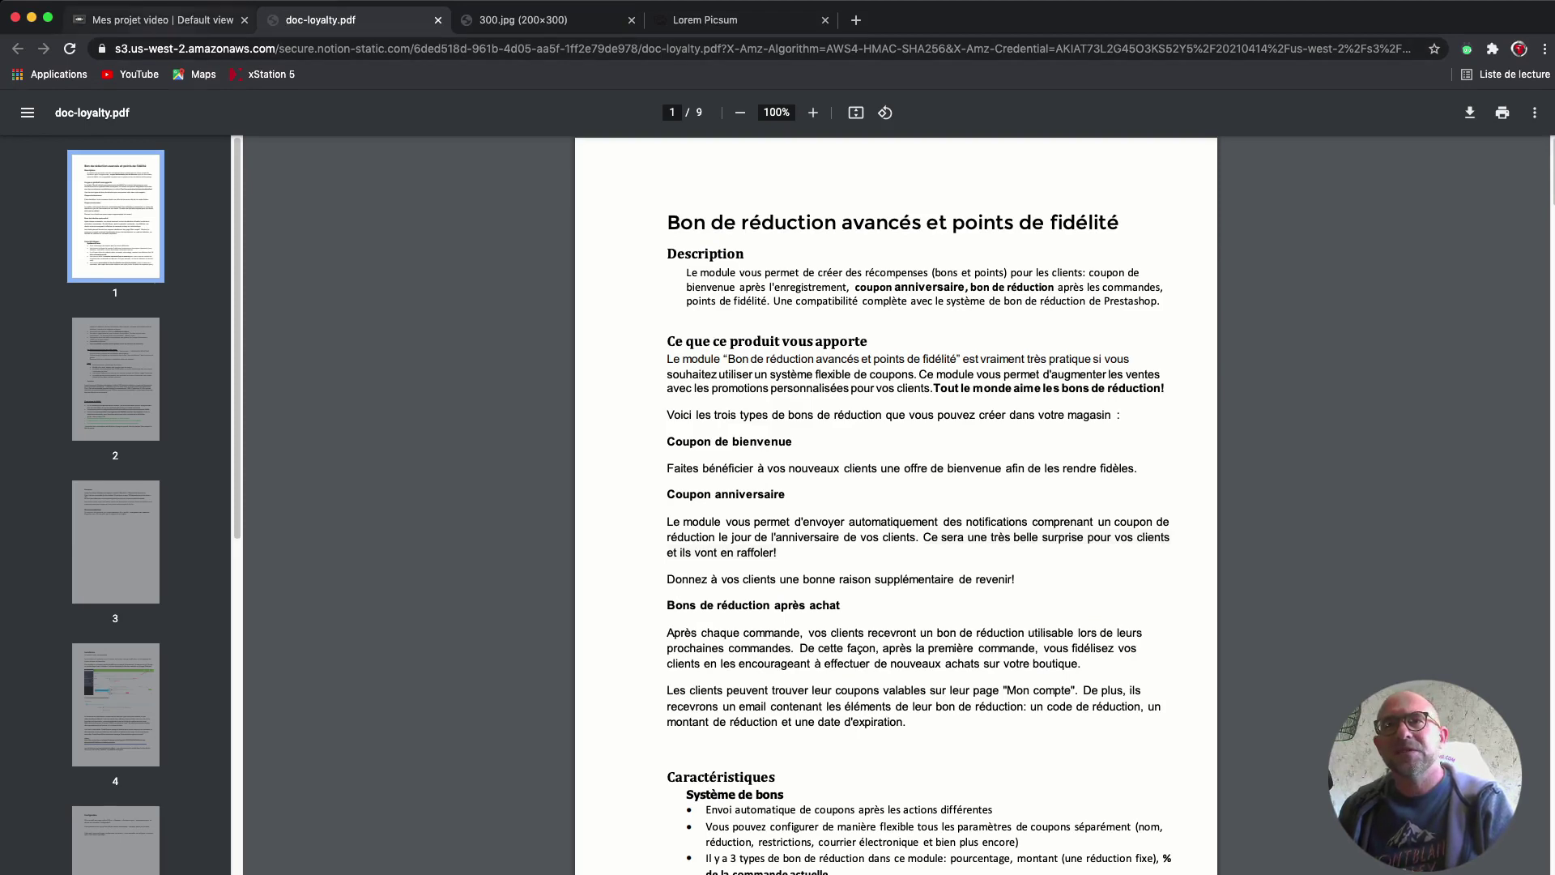
pyautogui.click(162, 20)
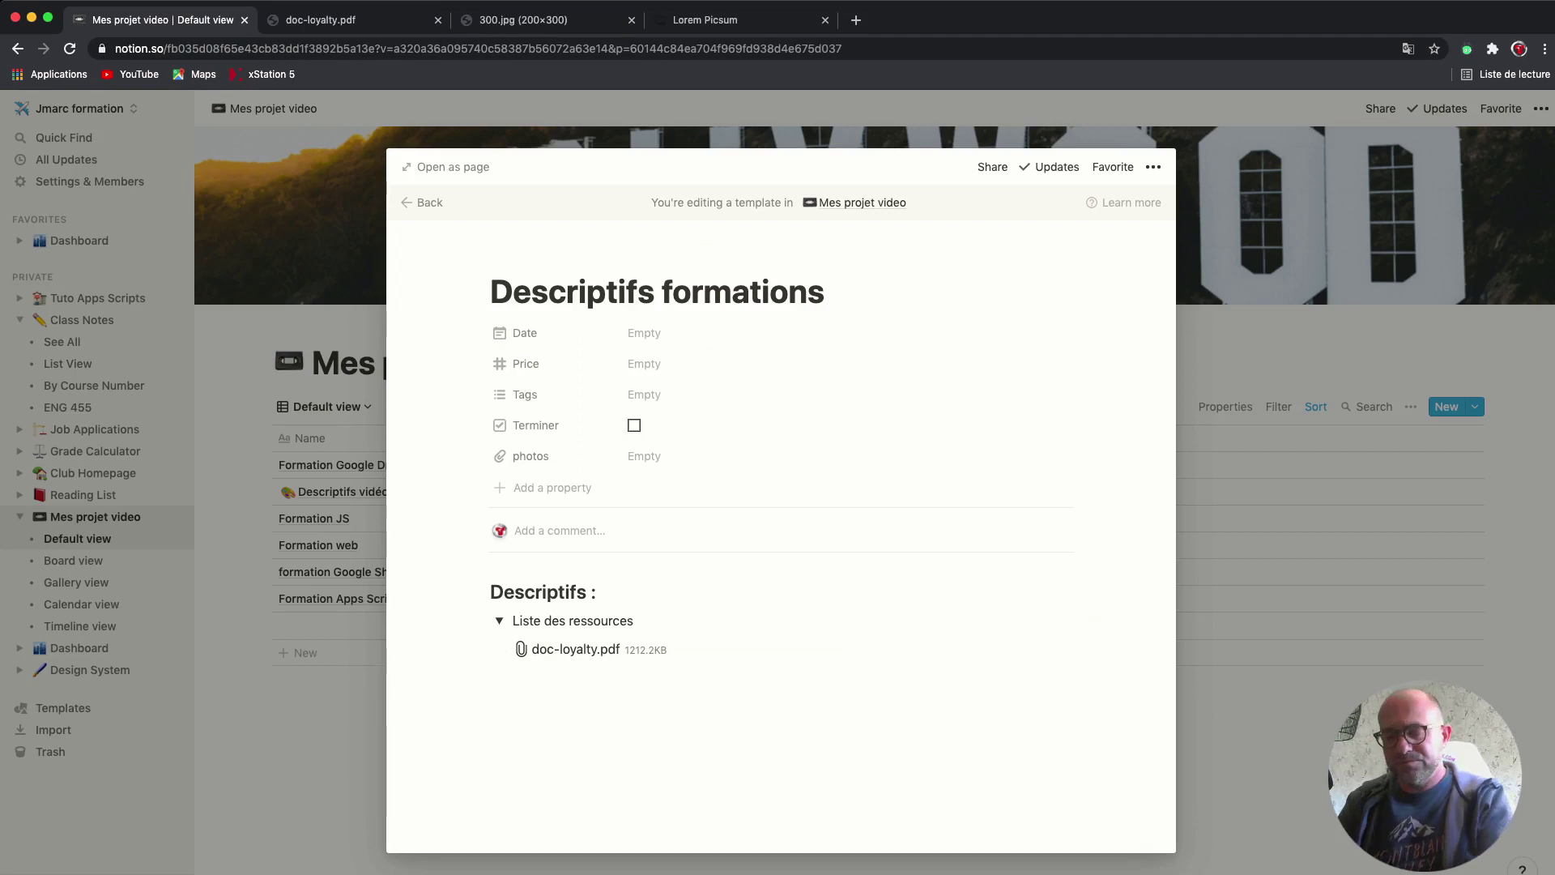
# - Insert an Embed block beneath doc-loyalty.pdf in the Liste des ressources toggle and upload the PDF "Mettre en forme ses cours avec Scenari" into it
pyautogui.click(578, 678)
pyautogui.write('/')
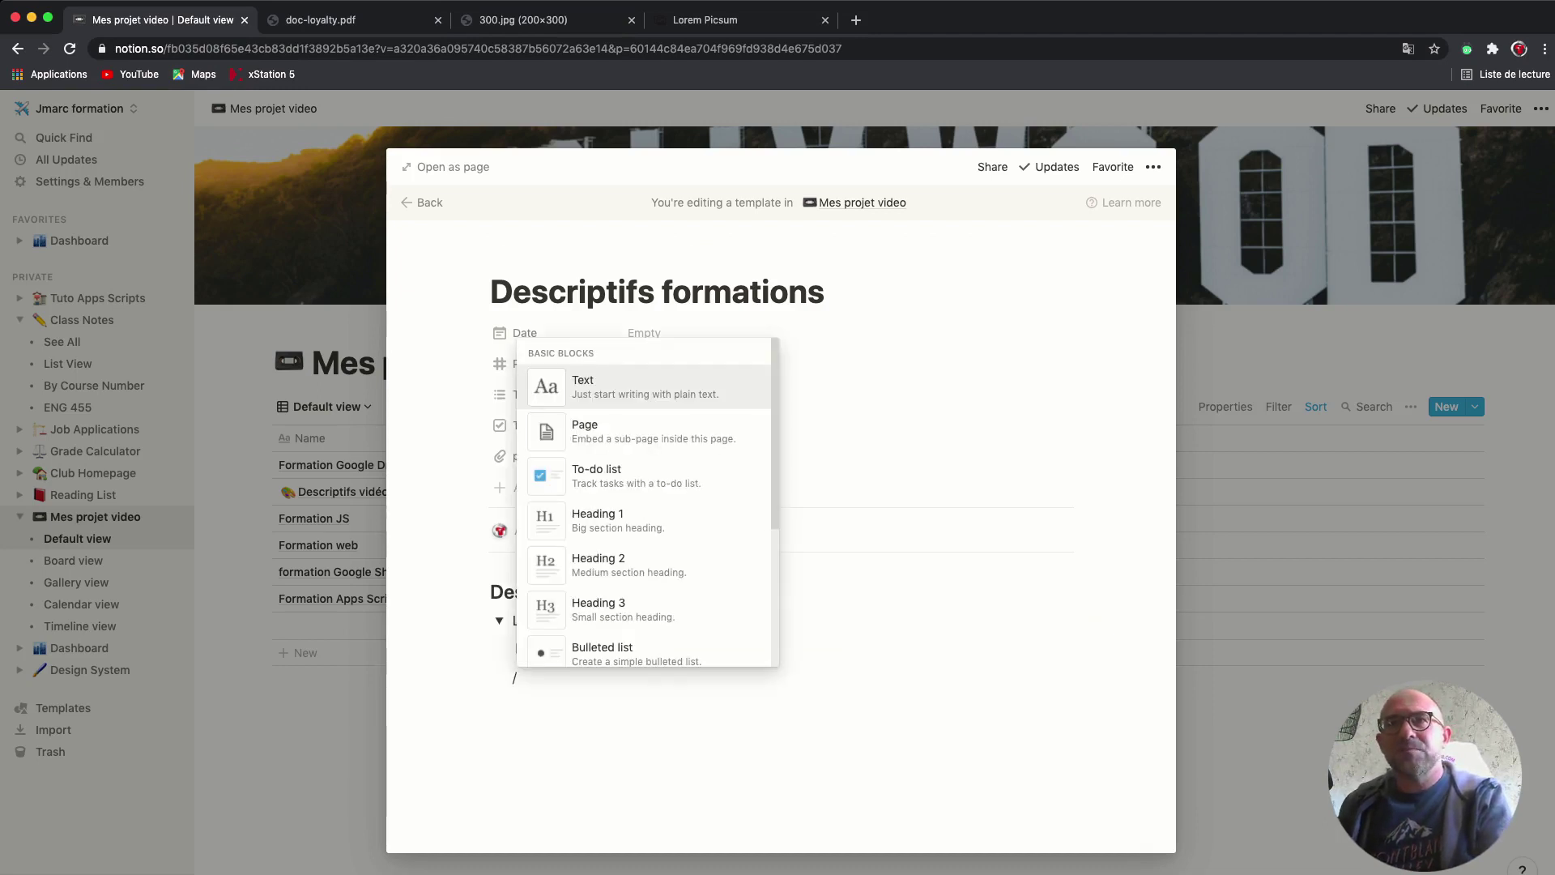
pyautogui.scroll(-5, 647, 502)
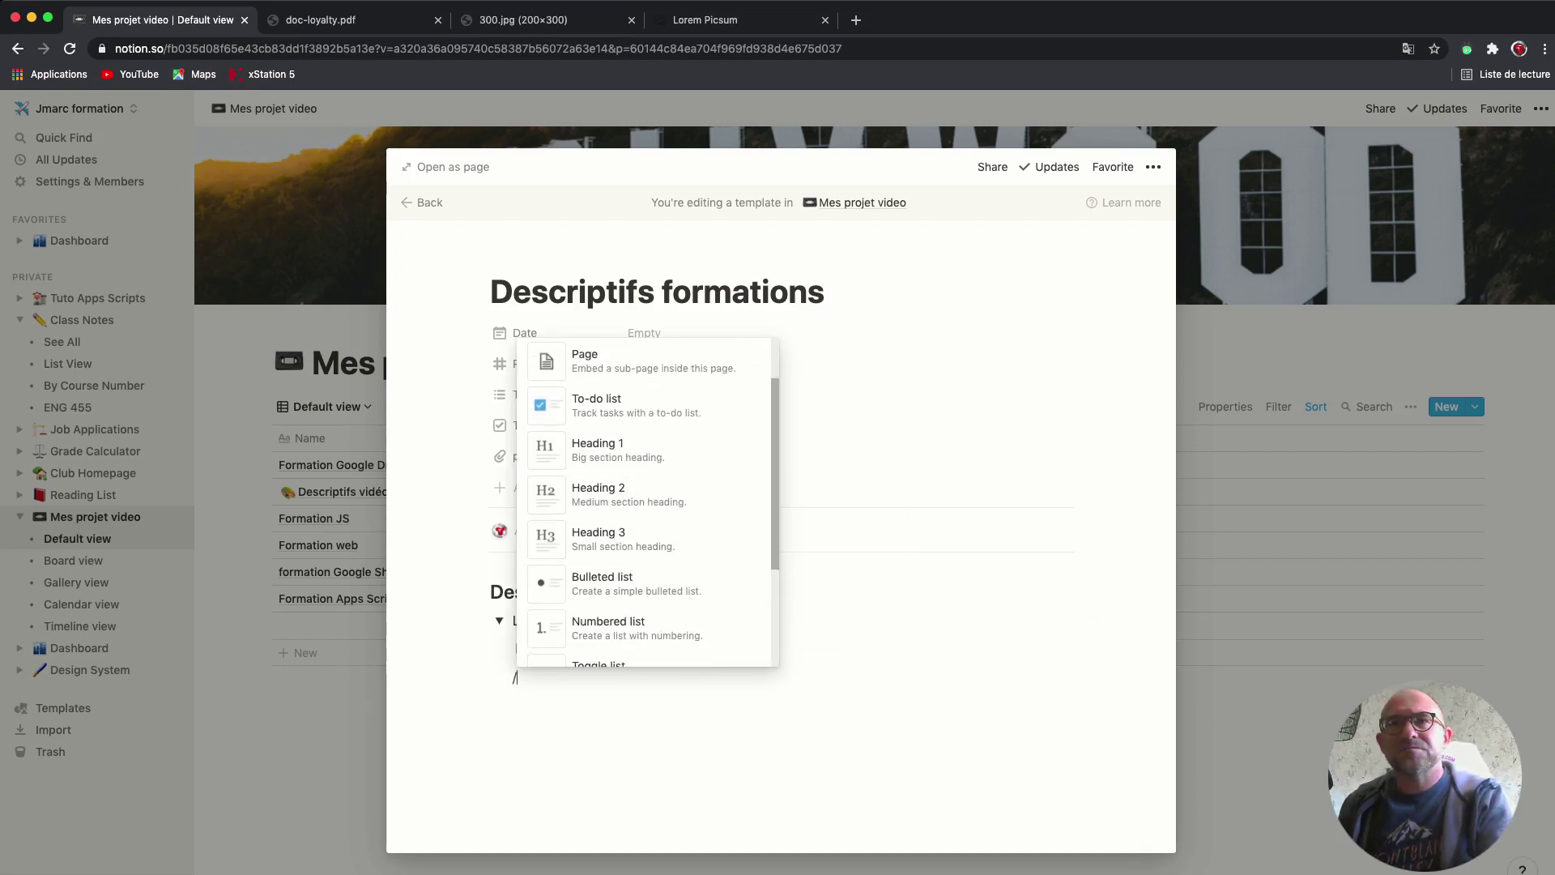
pyautogui.moveTo(775, 504); pyautogui.dragTo(775, 717)
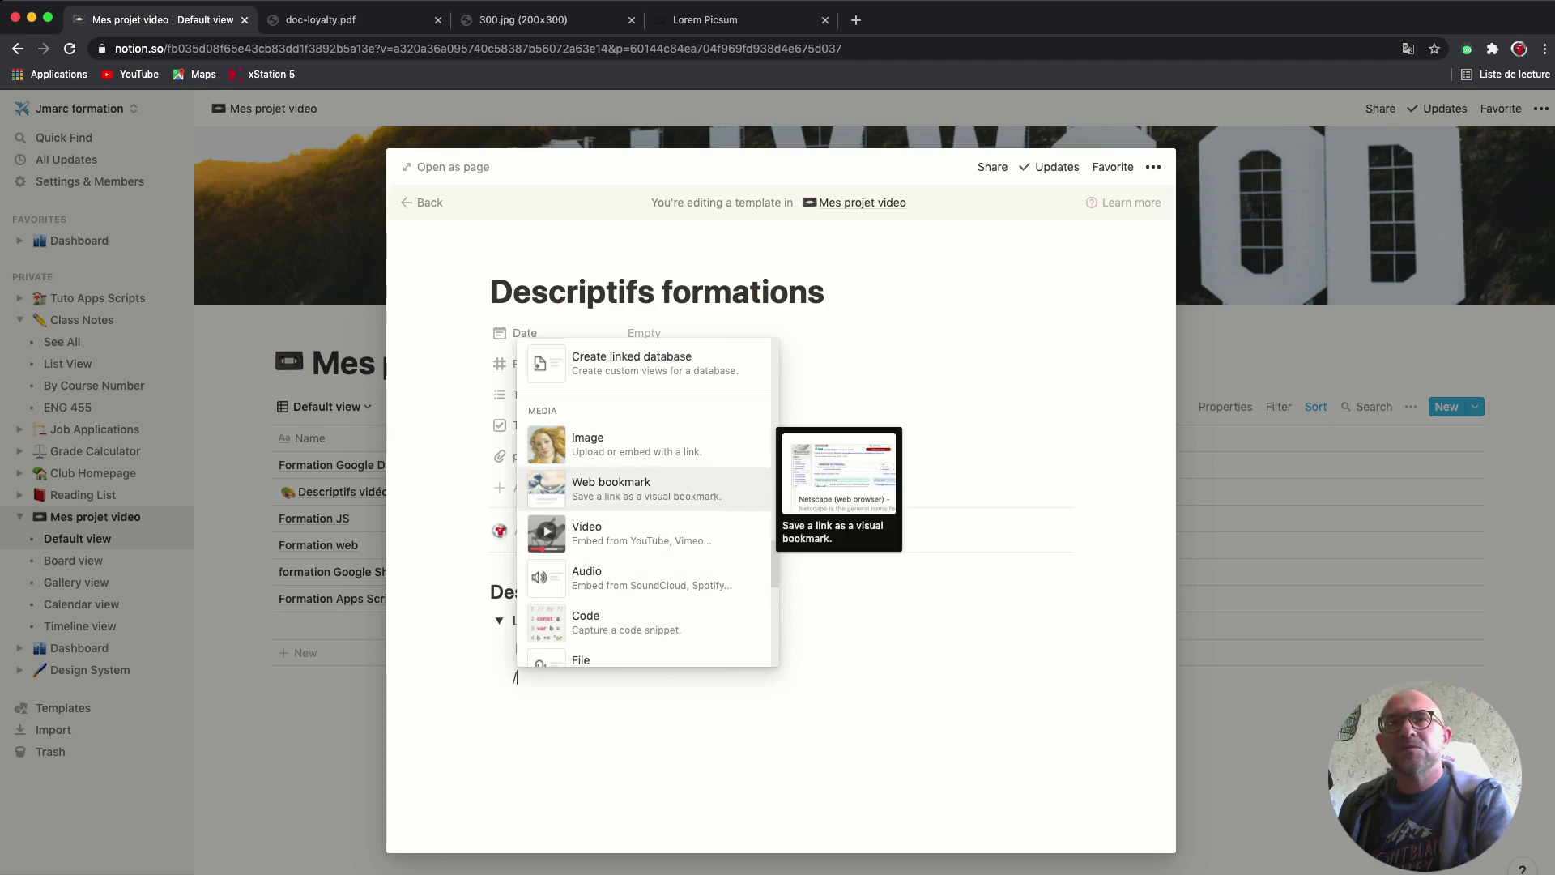
pyautogui.moveTo(775, 564); pyautogui.dragTo(775, 598)
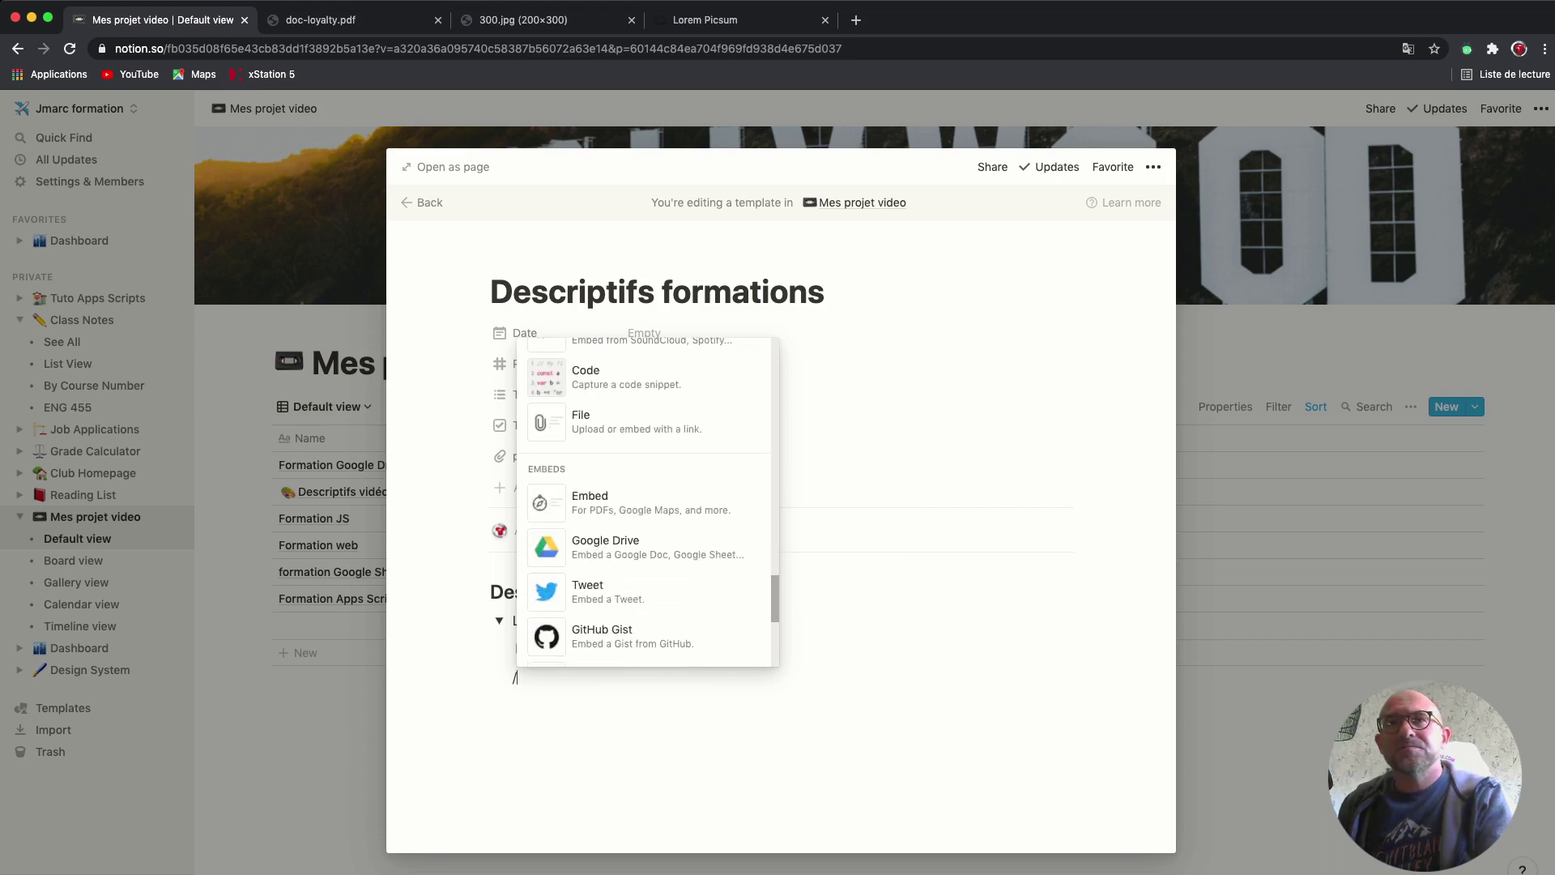
pyautogui.moveTo(775, 598); pyautogui.dragTo(775, 604)
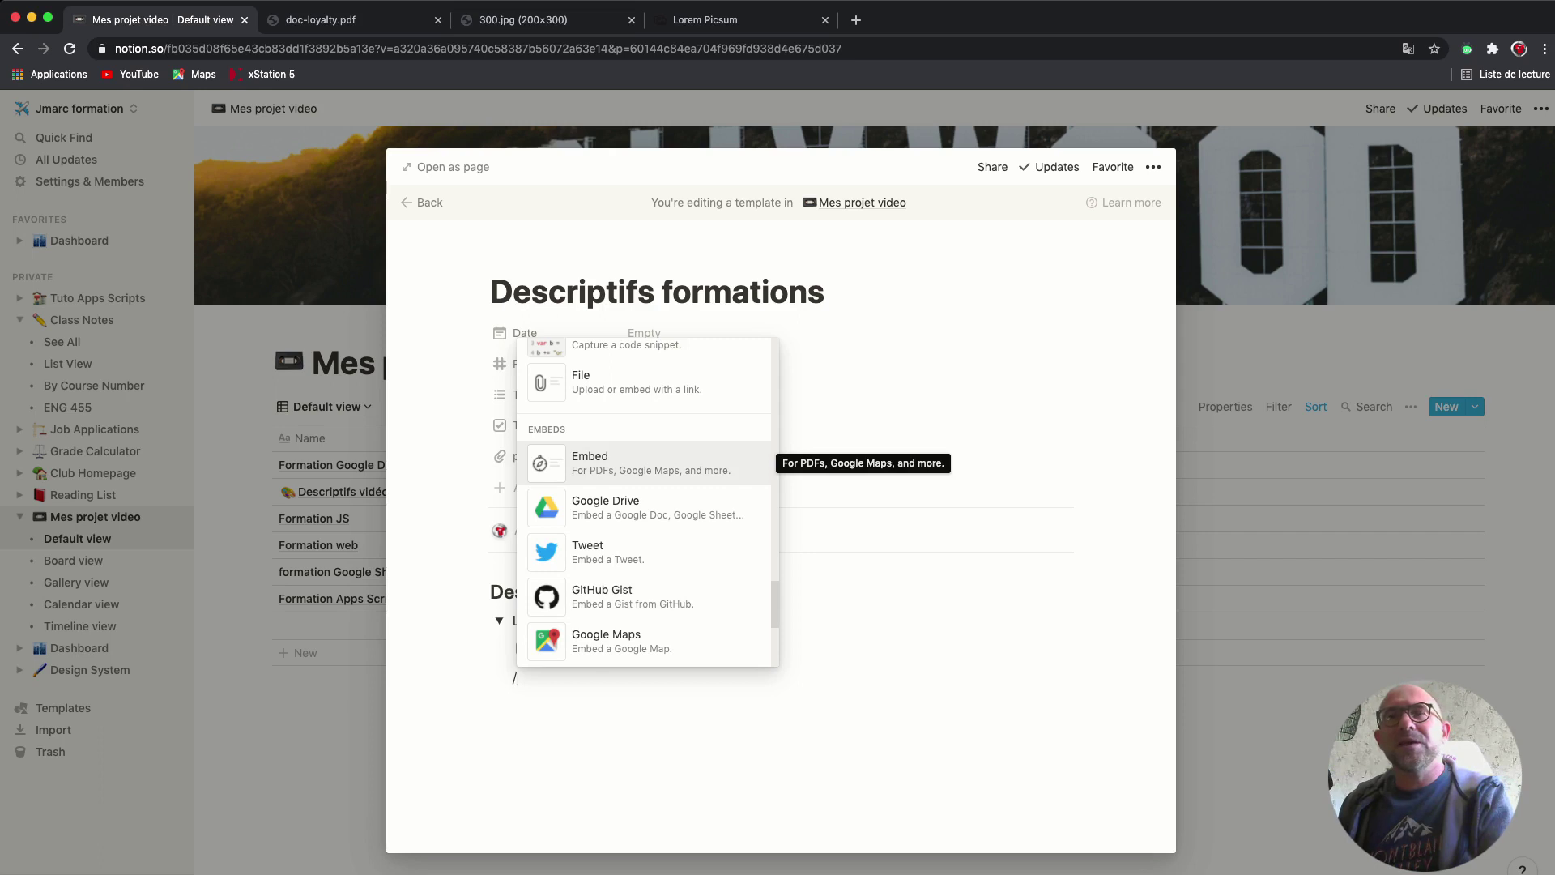
pyautogui.click(644, 464)
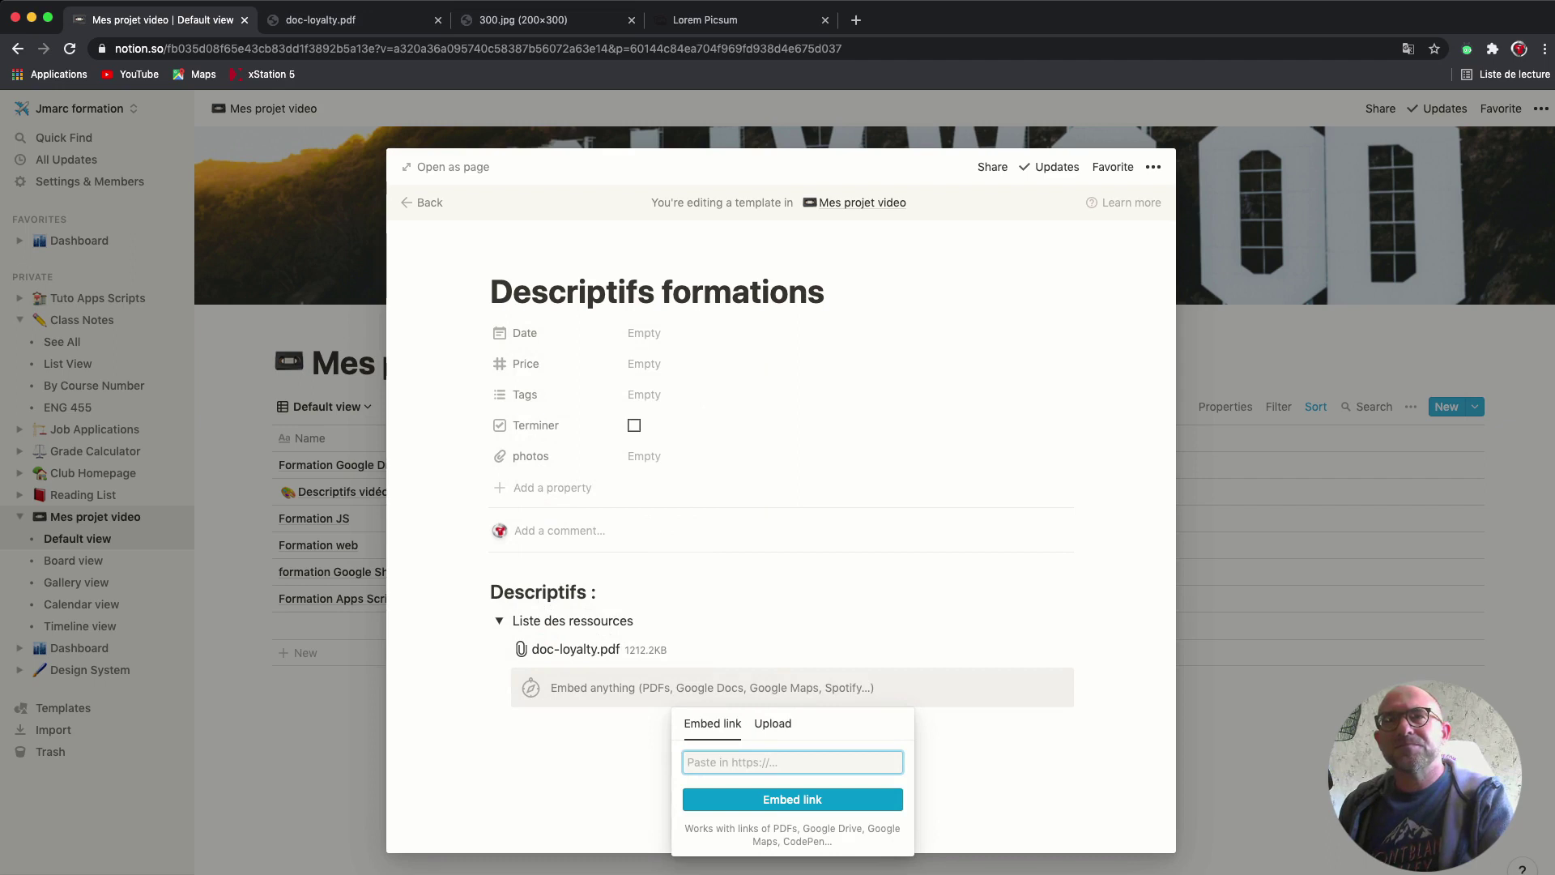
pyautogui.click(773, 723)
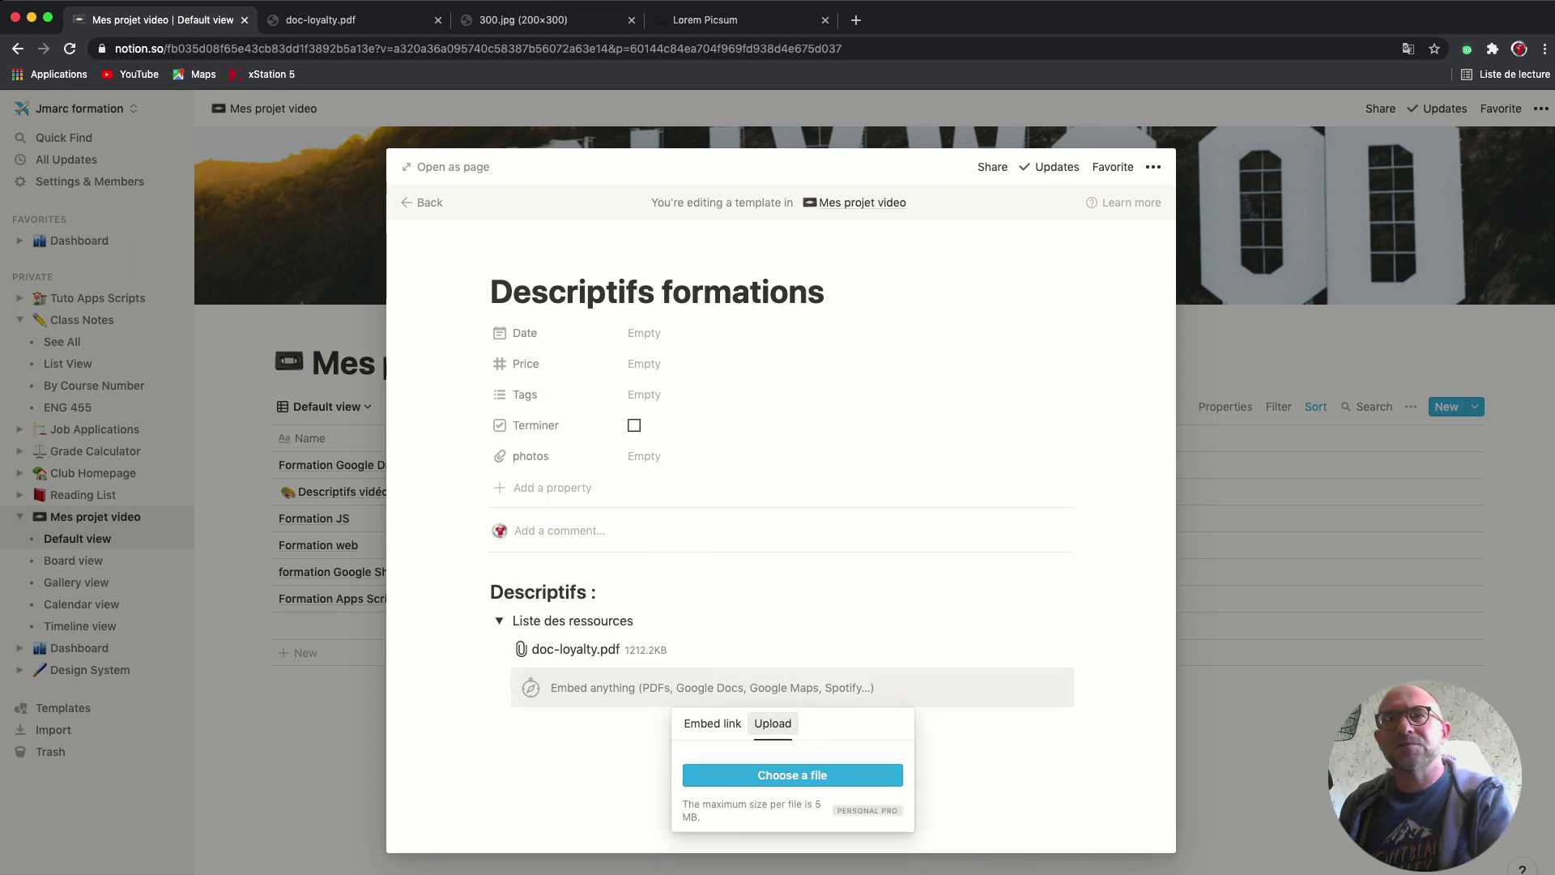
pyautogui.click(792, 775)
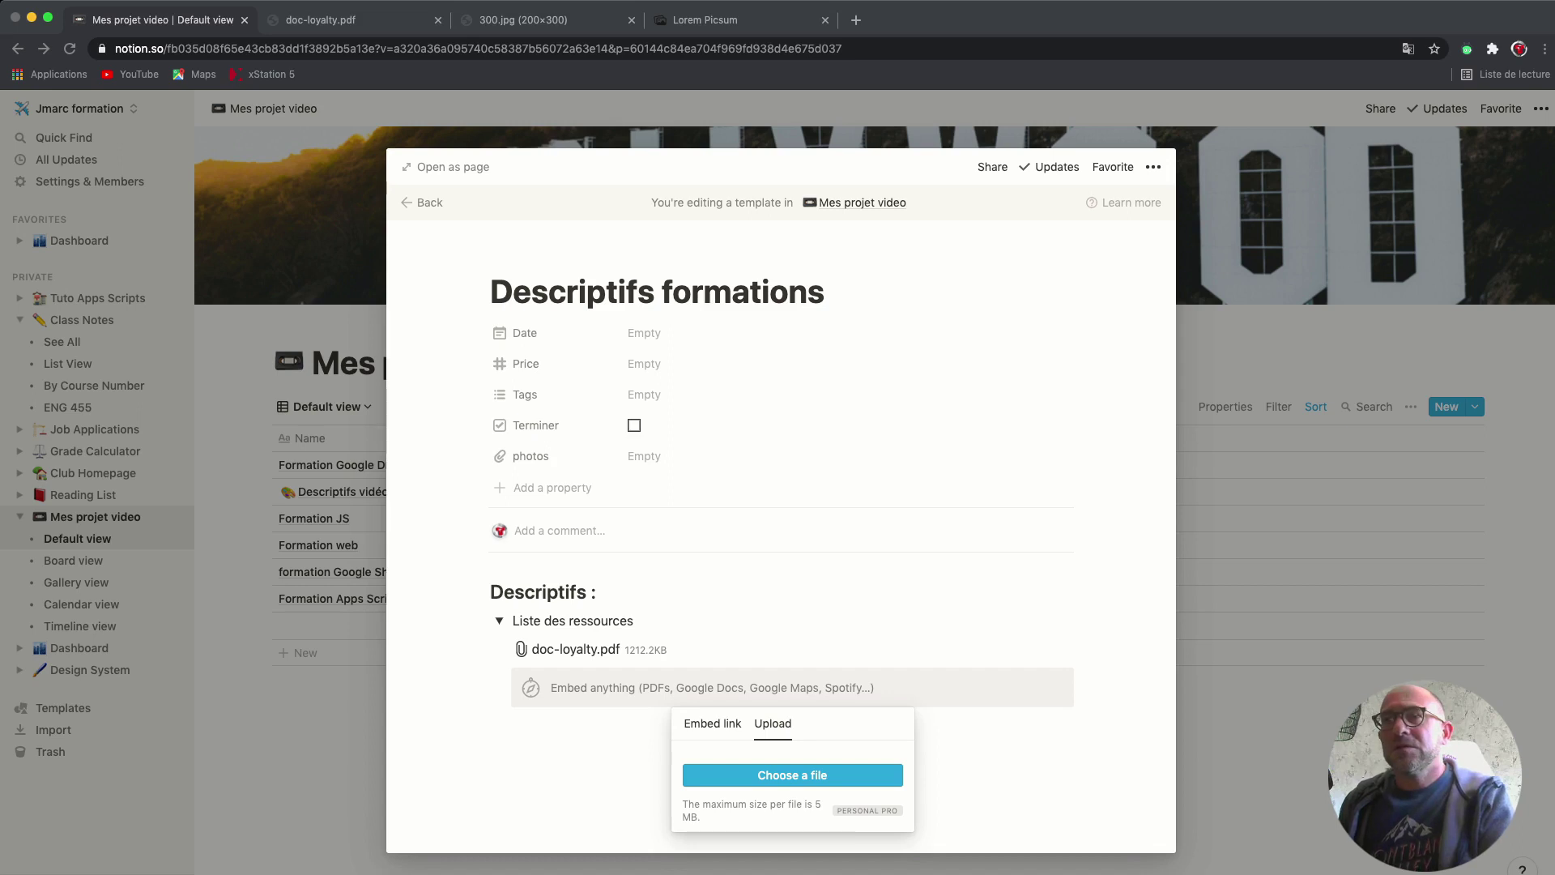
pyautogui.press('Return')
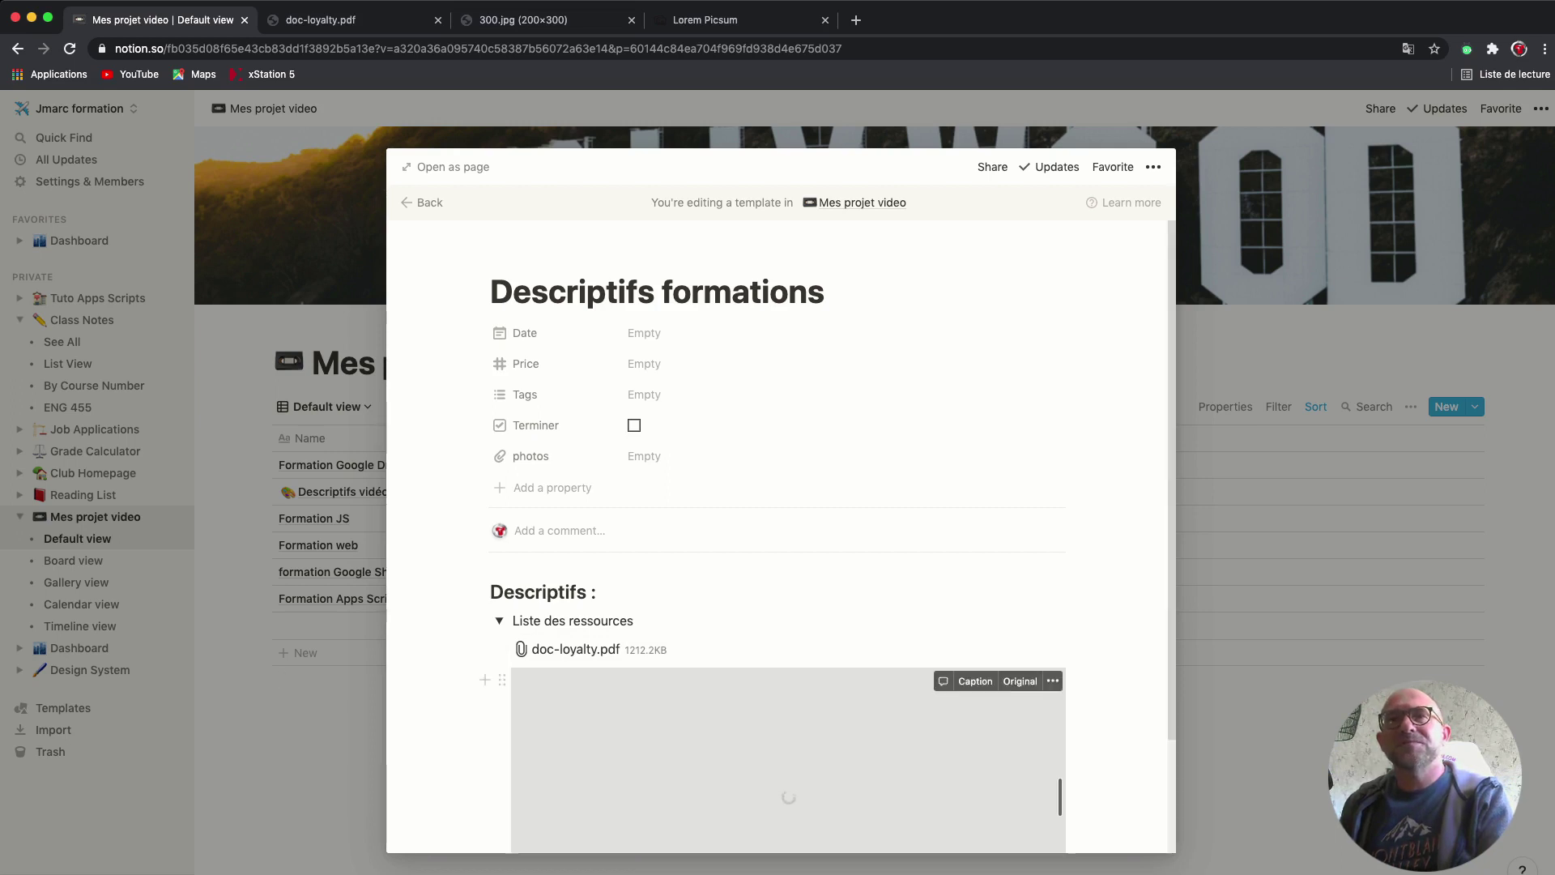
# - Make the embedded Scenari PDF's preview frame taller and look through its first page
pyautogui.scroll(-3, 789, 648)
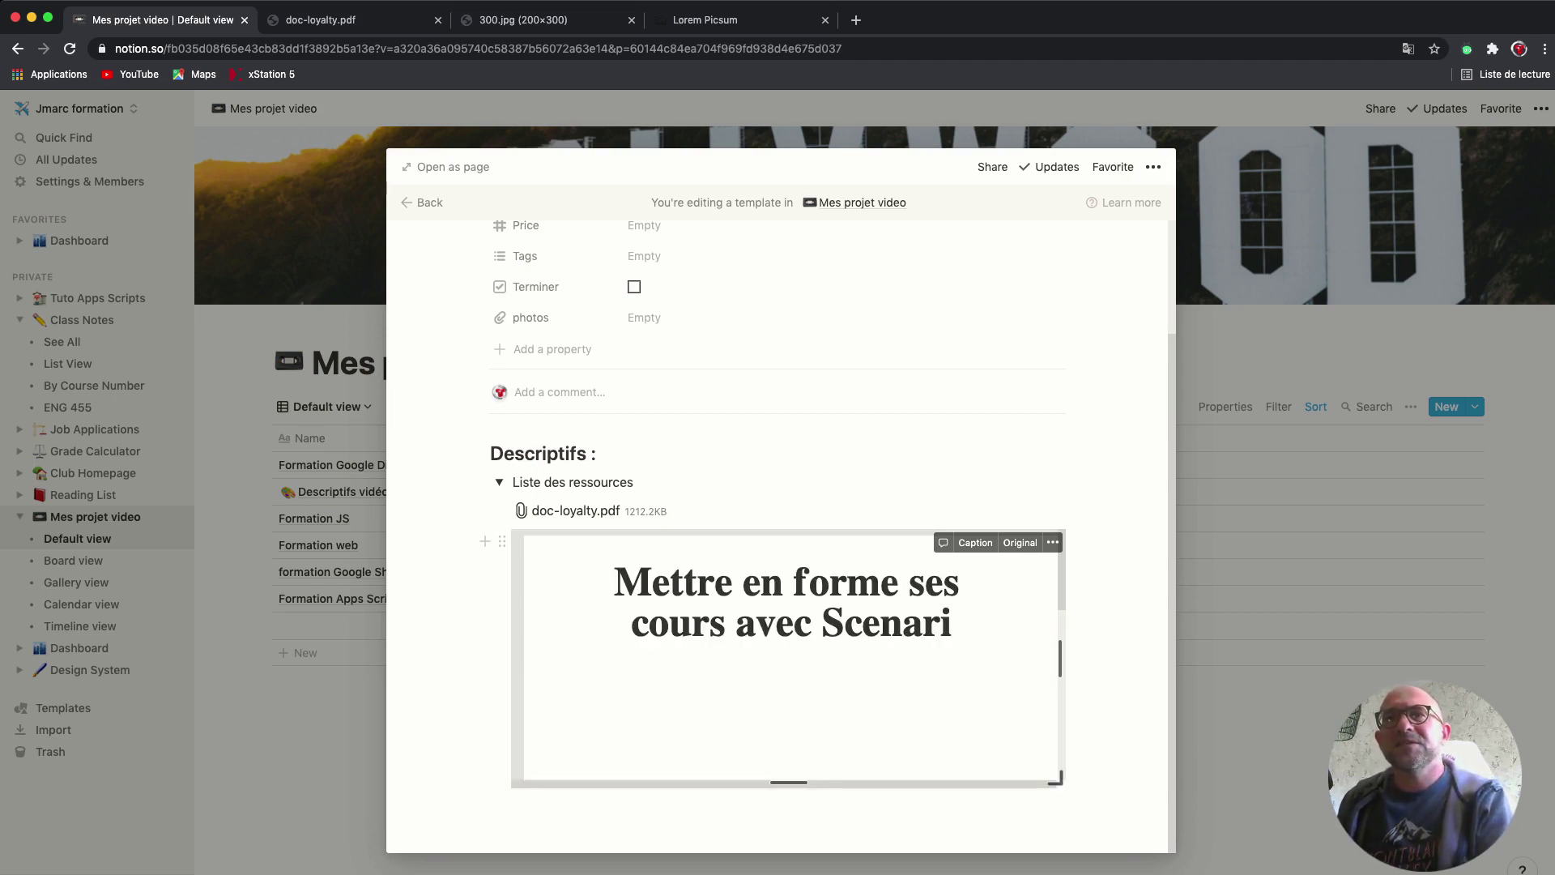
pyautogui.scroll(1, 788, 657)
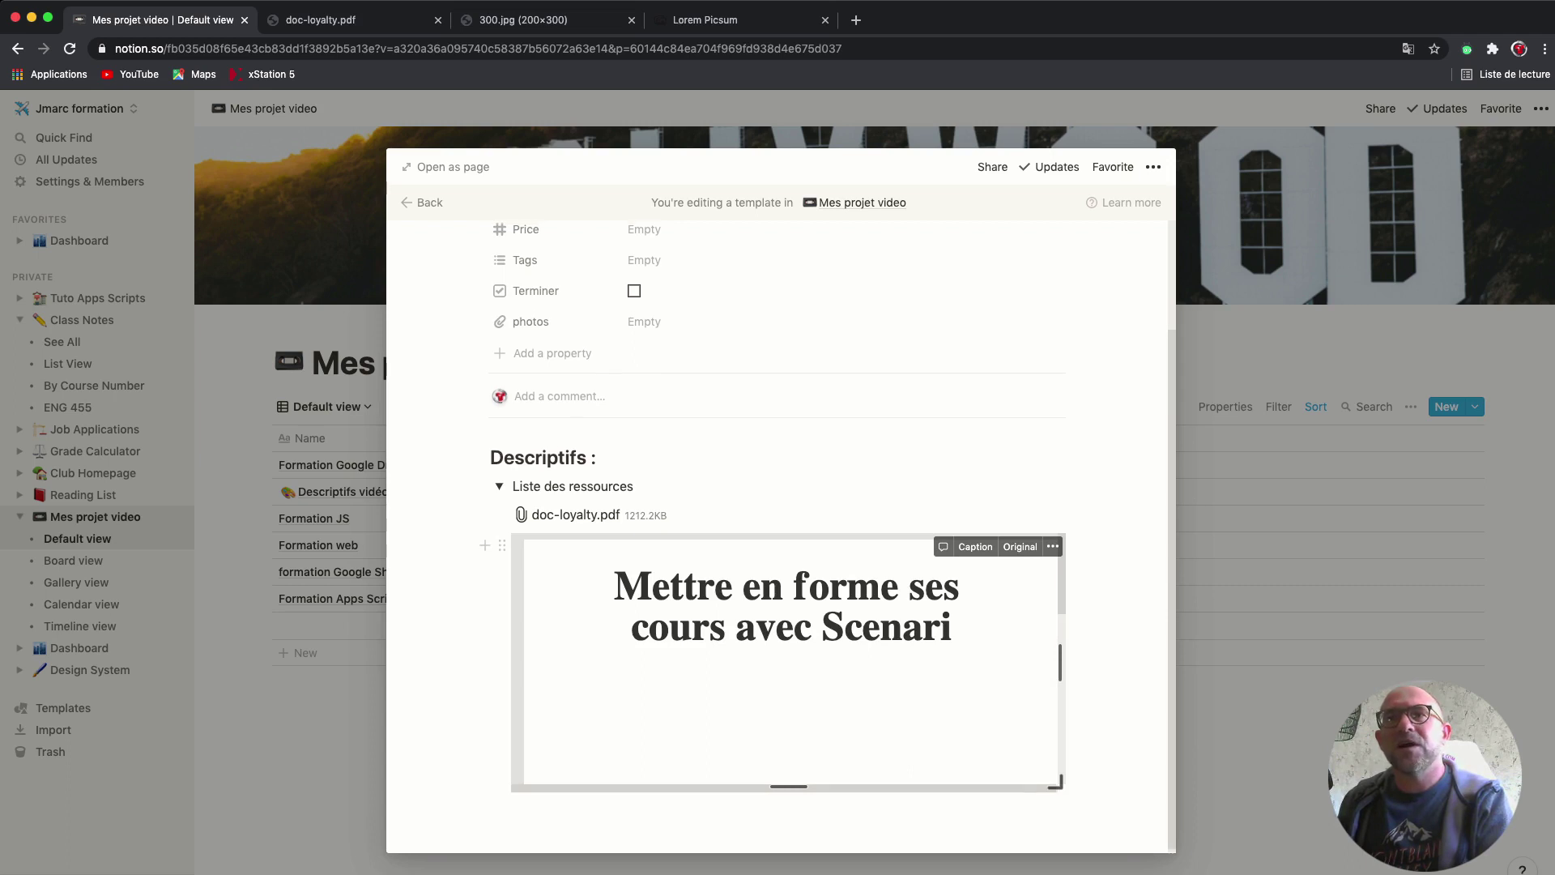
pyautogui.scroll(-3, 788, 658)
pyautogui.scroll(3, 788, 658)
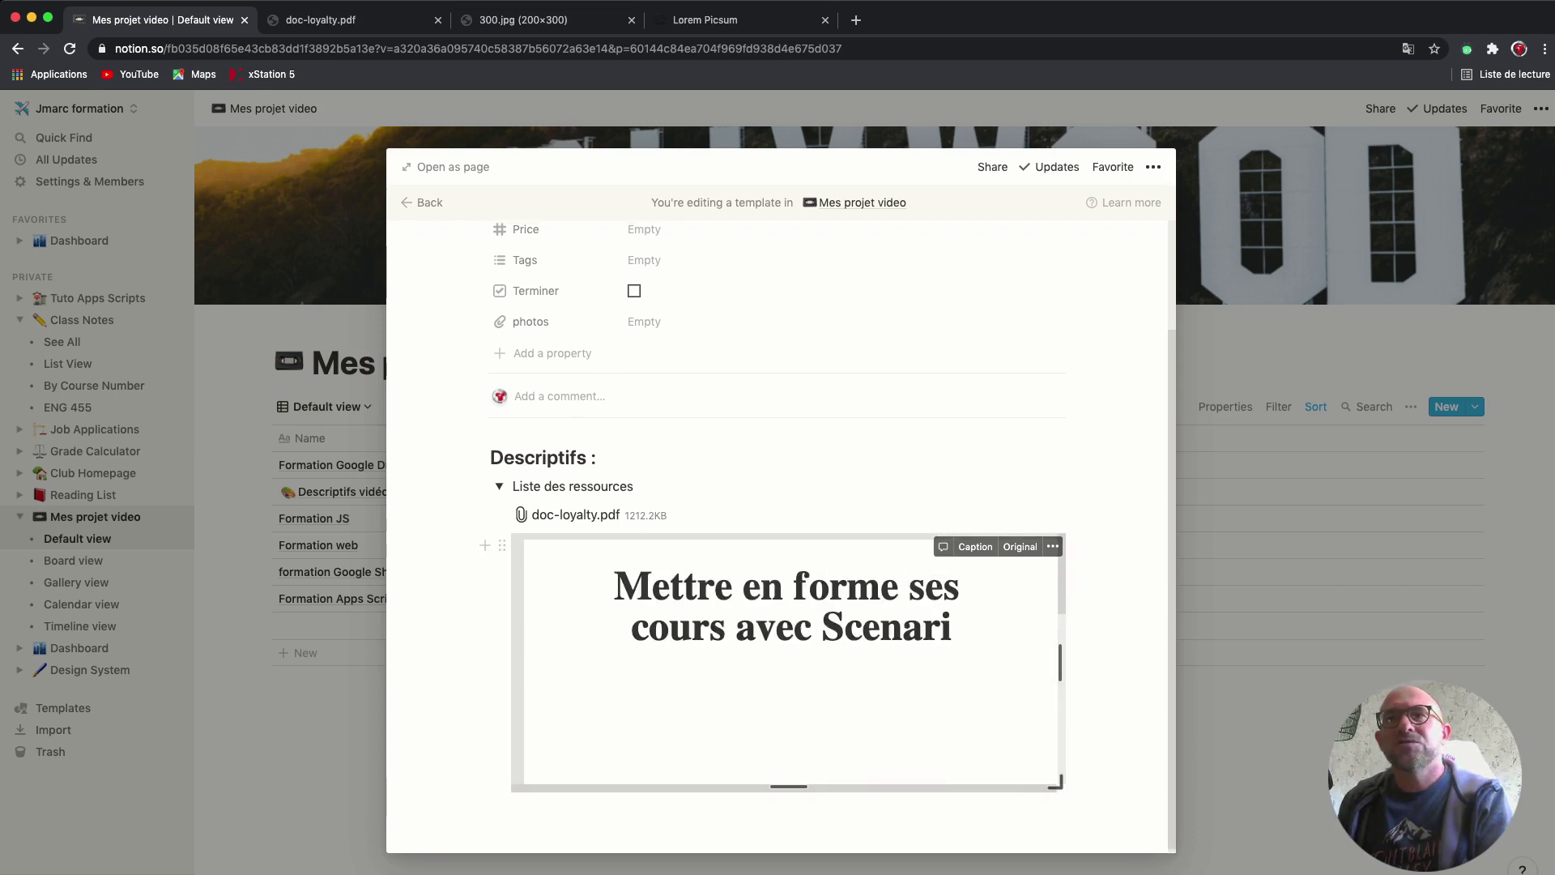
pyautogui.scroll(-8, 788, 658)
pyautogui.scroll(5, 788, 657)
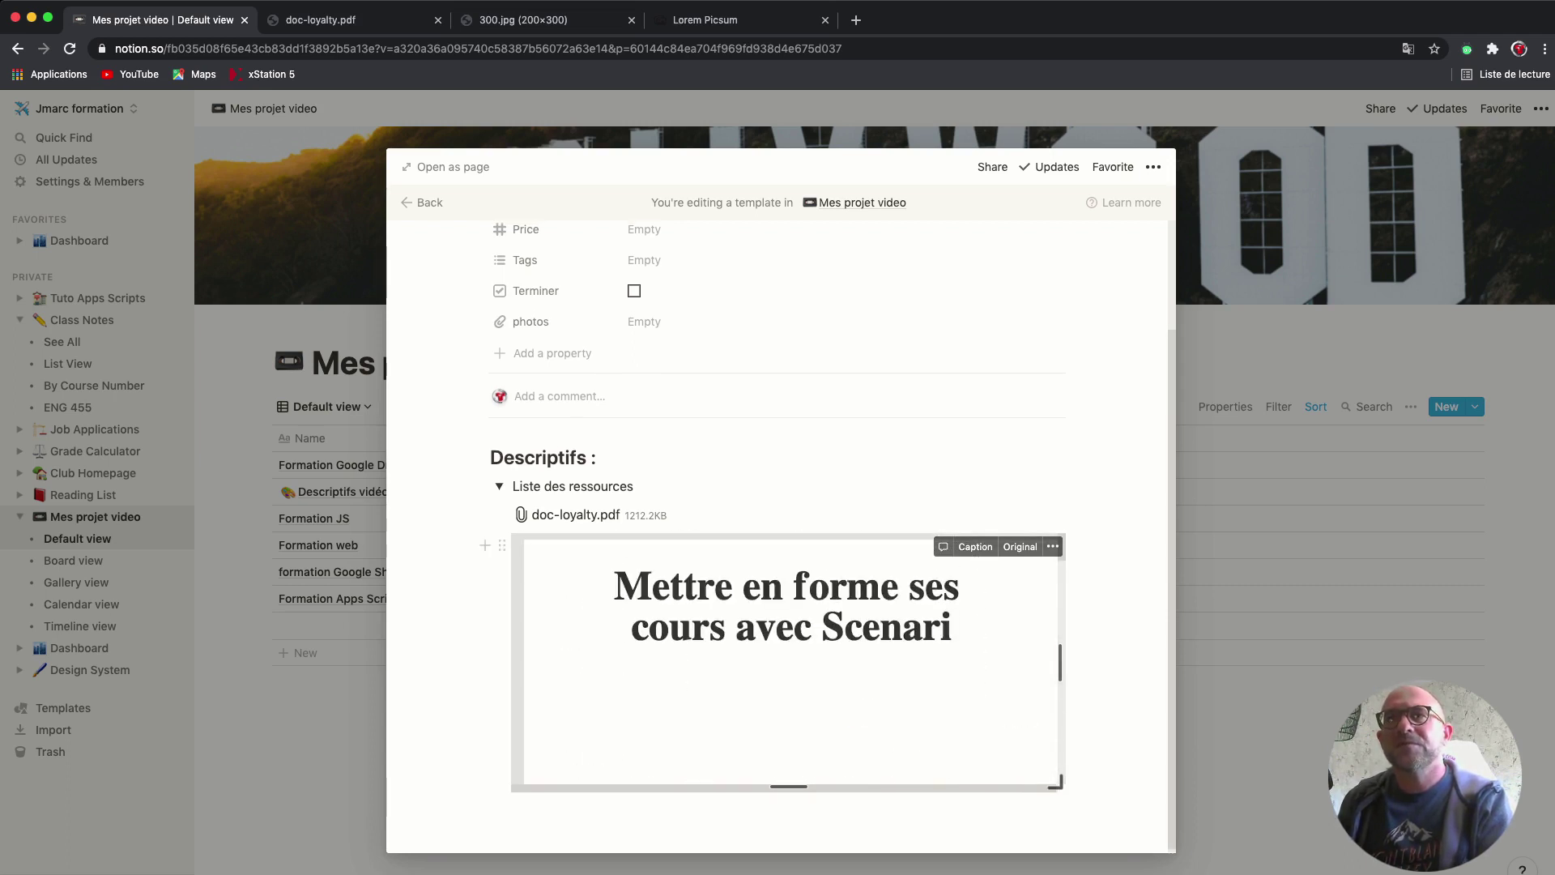
pyautogui.scroll(-1, 781, 536)
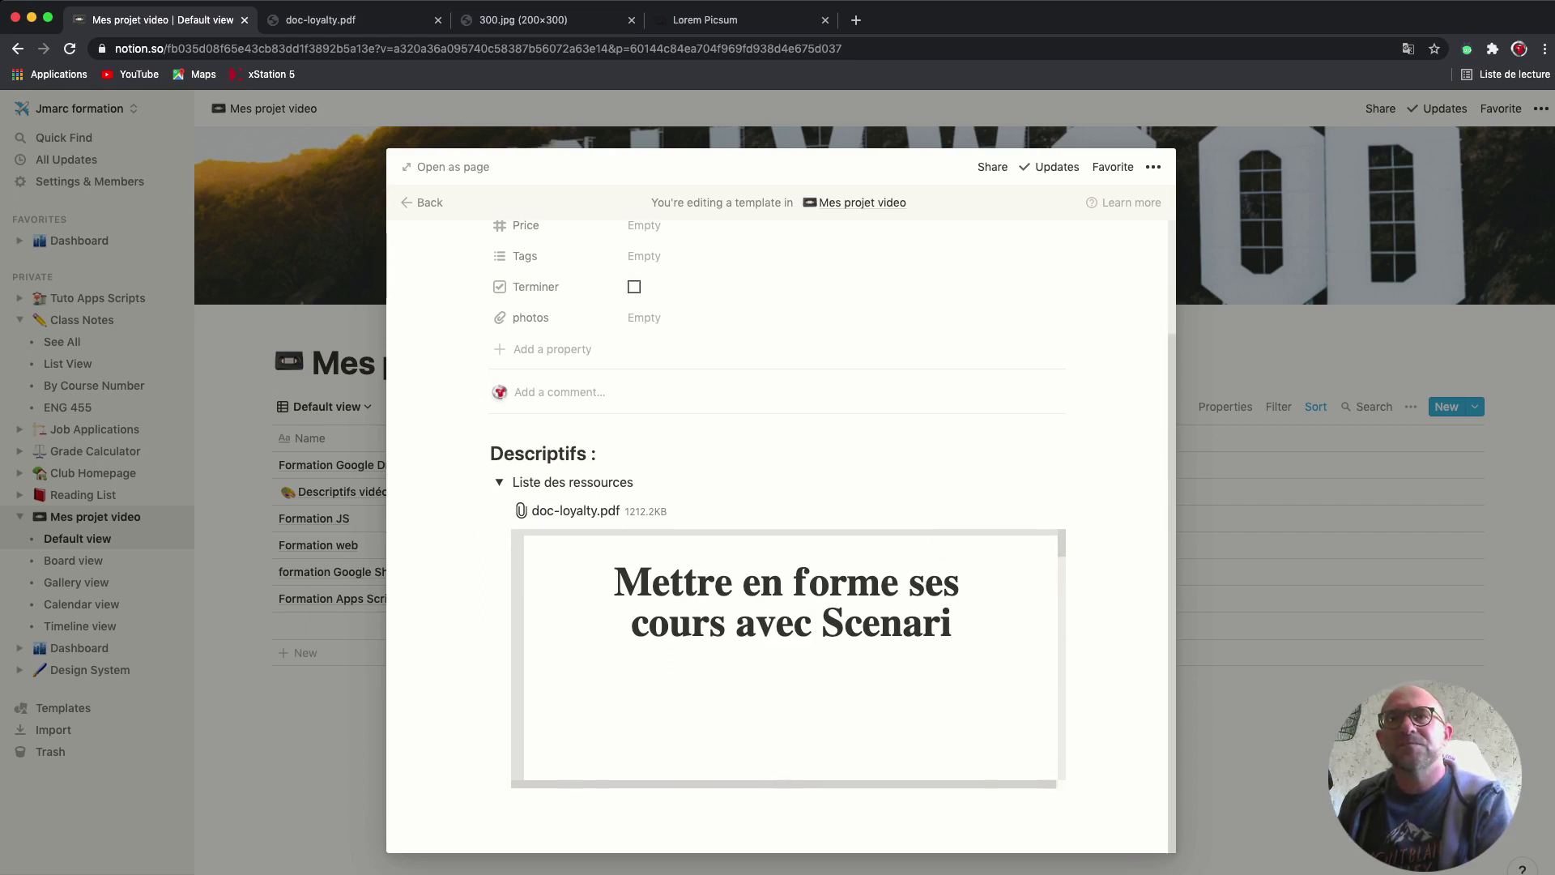
pyautogui.moveTo(789, 783); pyautogui.dragTo(788, 850)
pyautogui.scroll(-3, 790, 660)
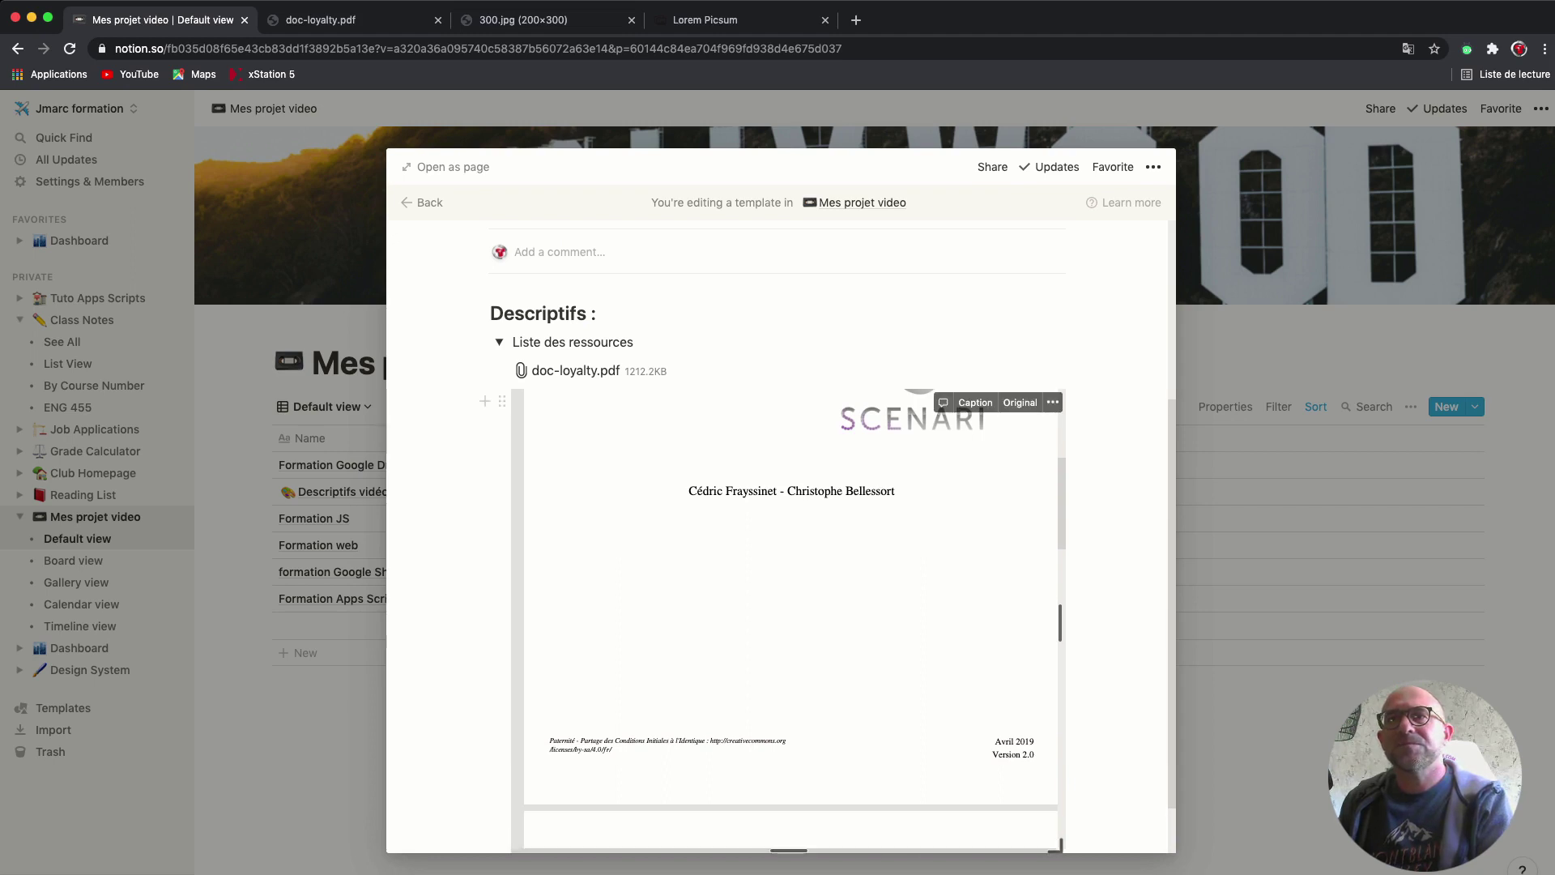
pyautogui.scroll(5, 789, 842)
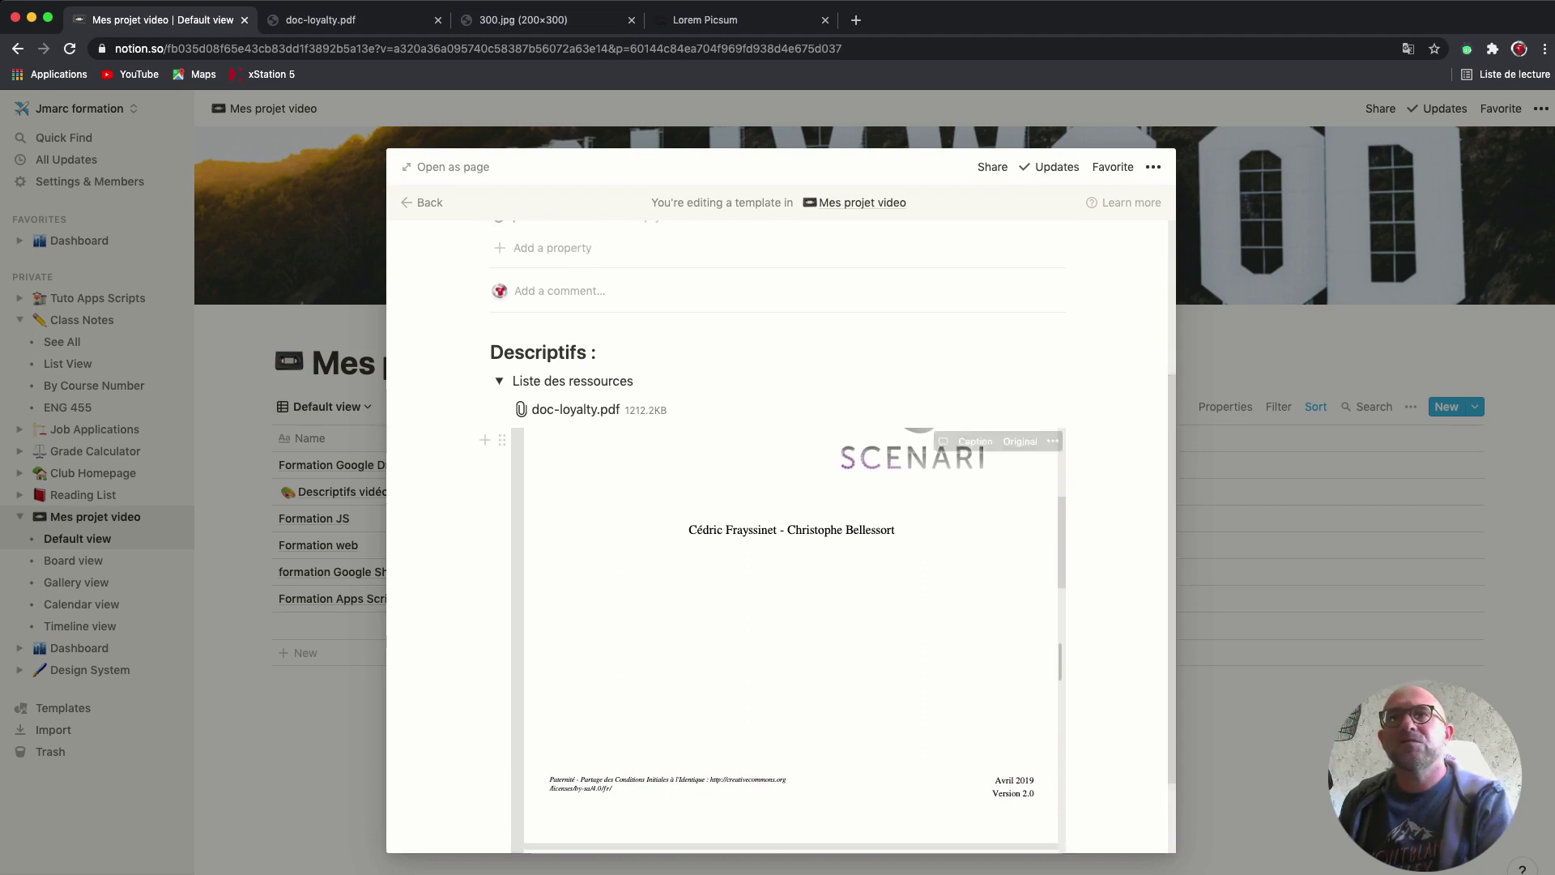
pyautogui.scroll(4, 789, 640)
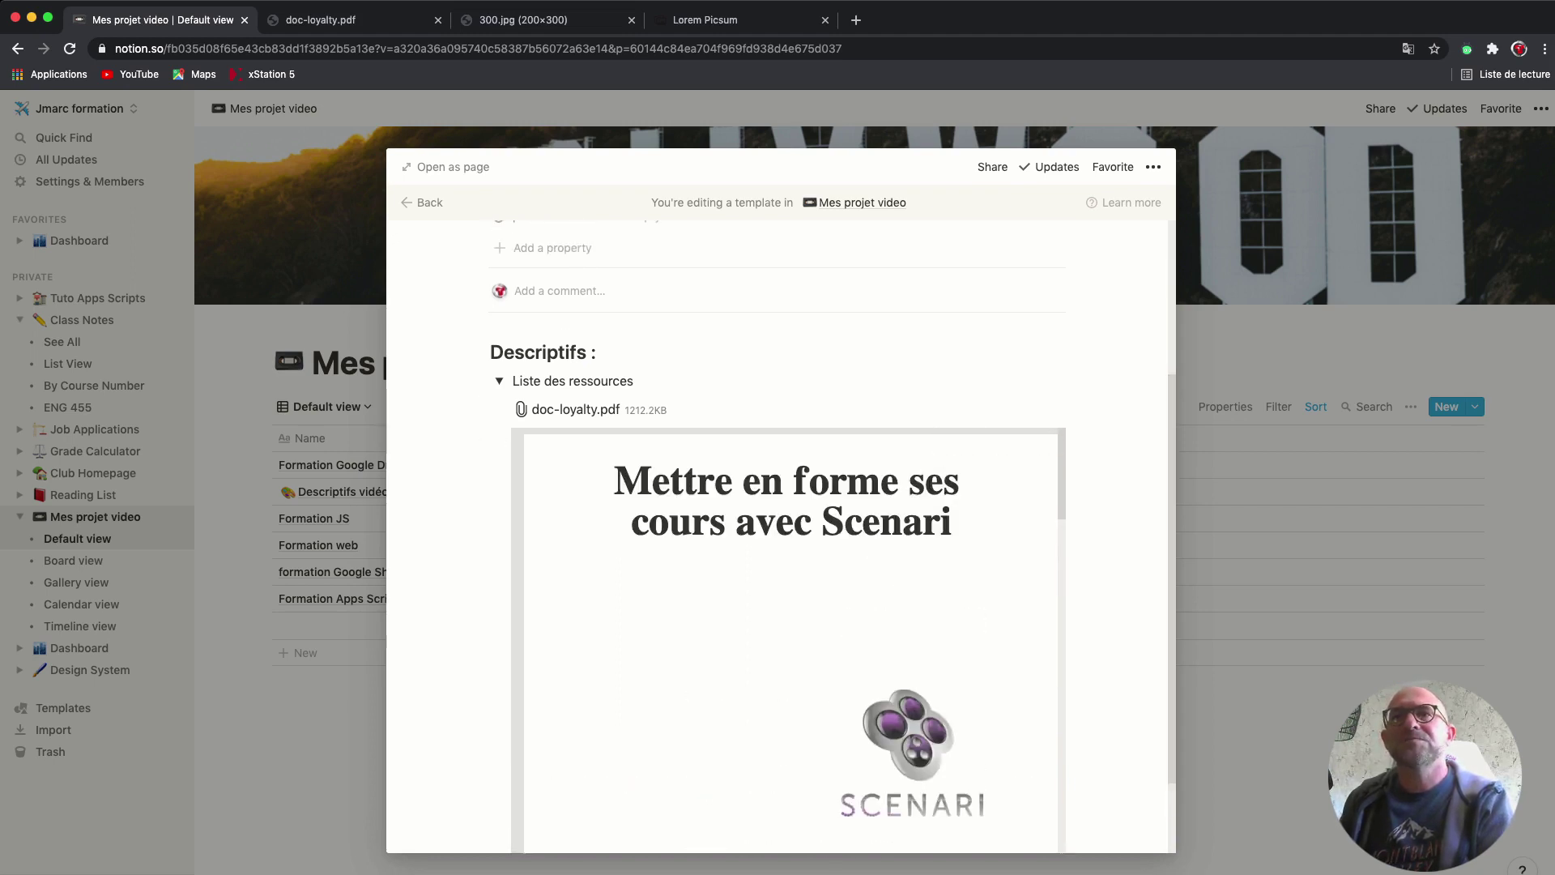
pyautogui.scroll(-3, 777, 567)
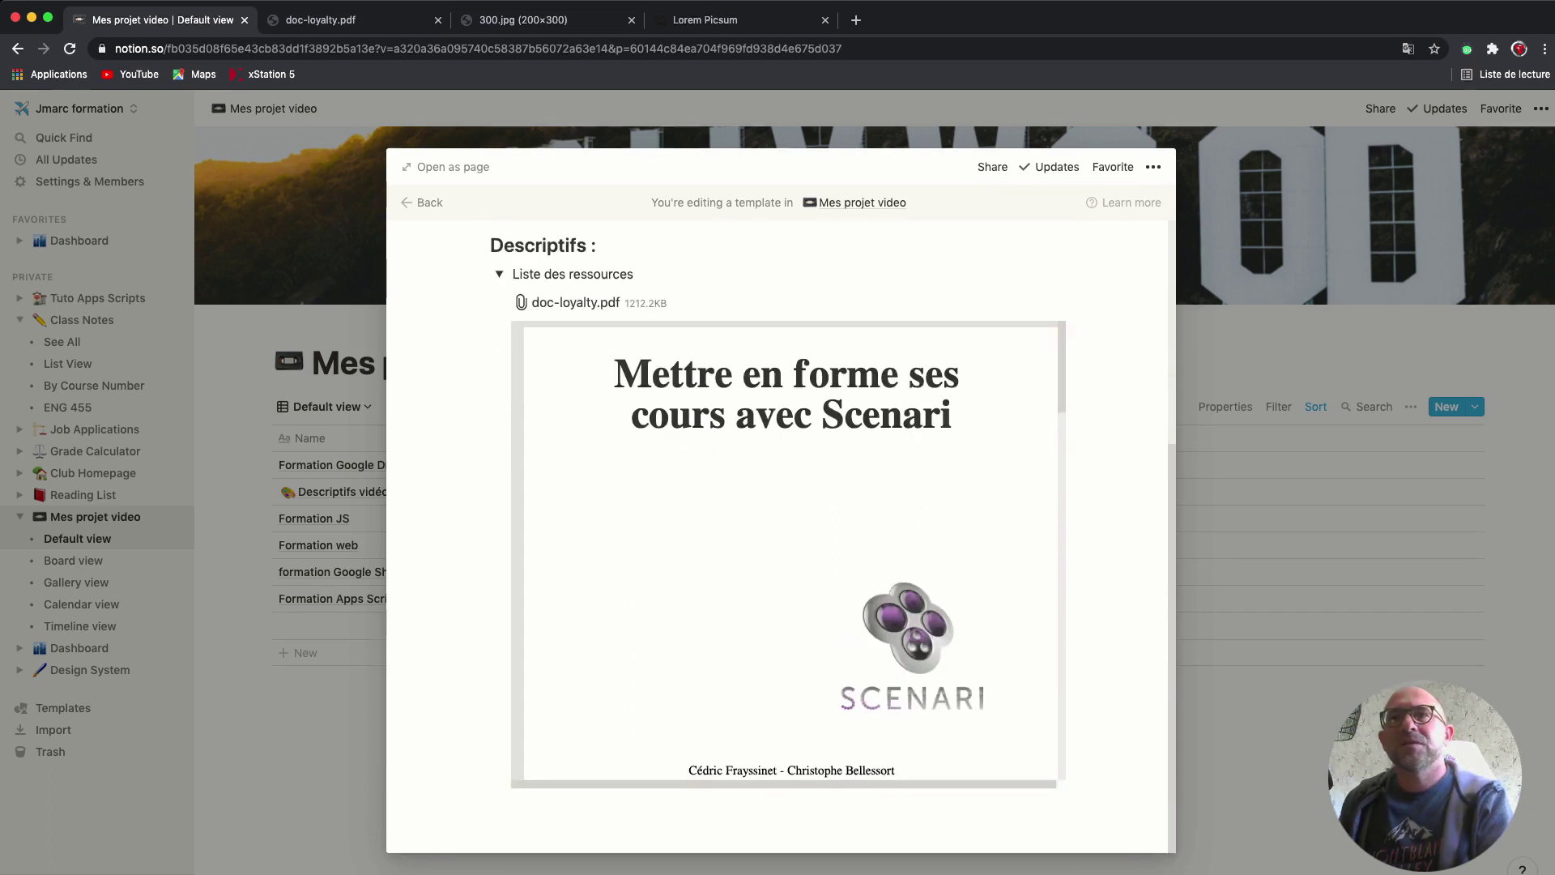
pyautogui.scroll(3, 781, 535)
pyautogui.scroll(-3, 780, 535)
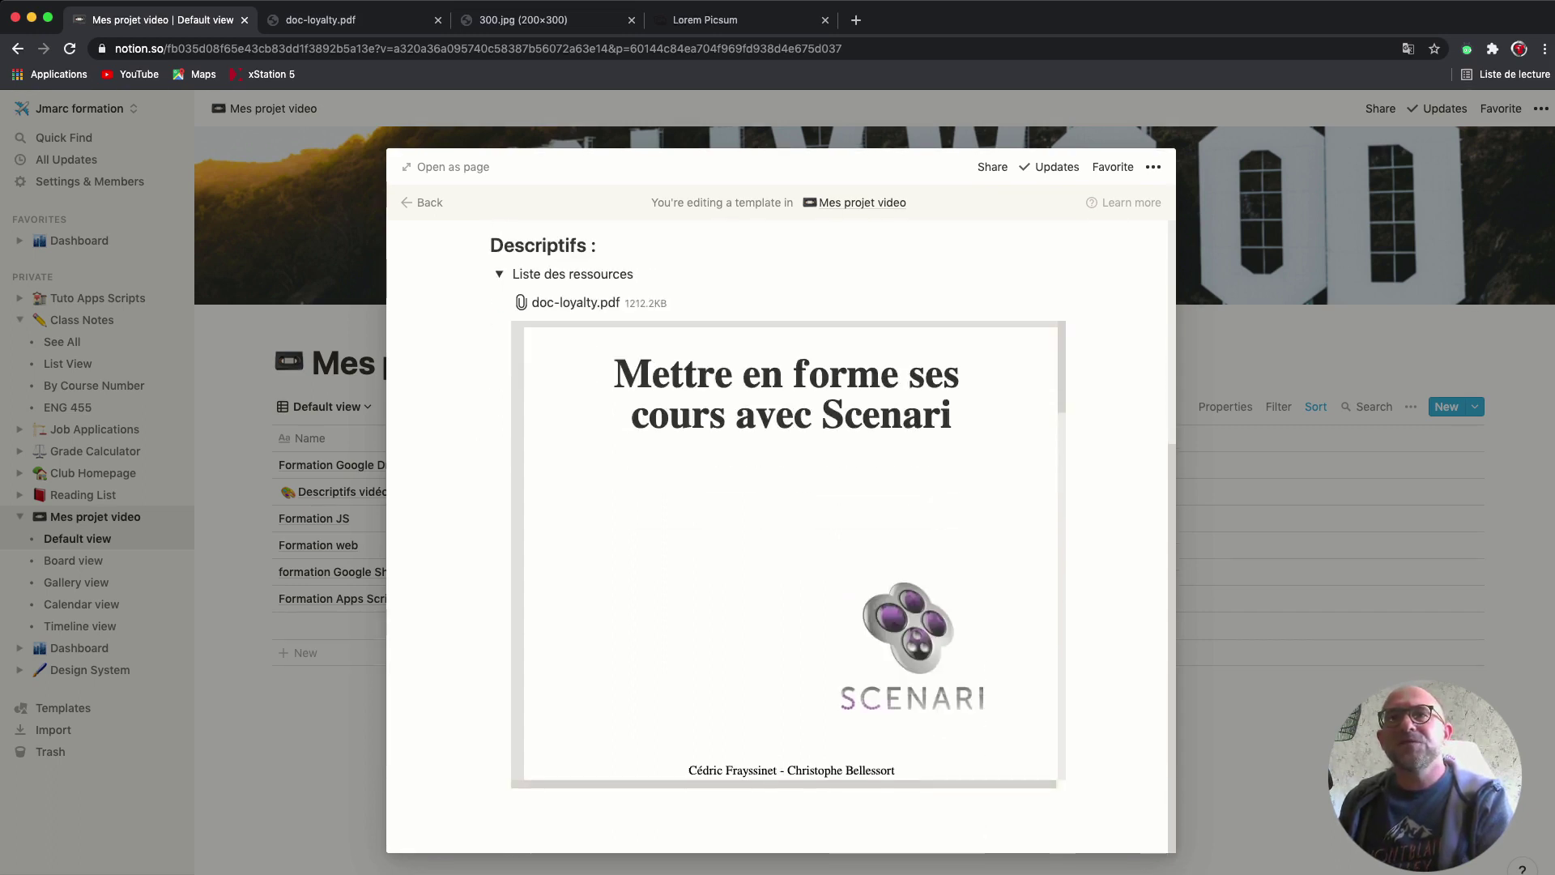
# - Try to add a medium section heading reading Liens Photos on a new line beneath the embedded PDF
pyautogui.press('Return')
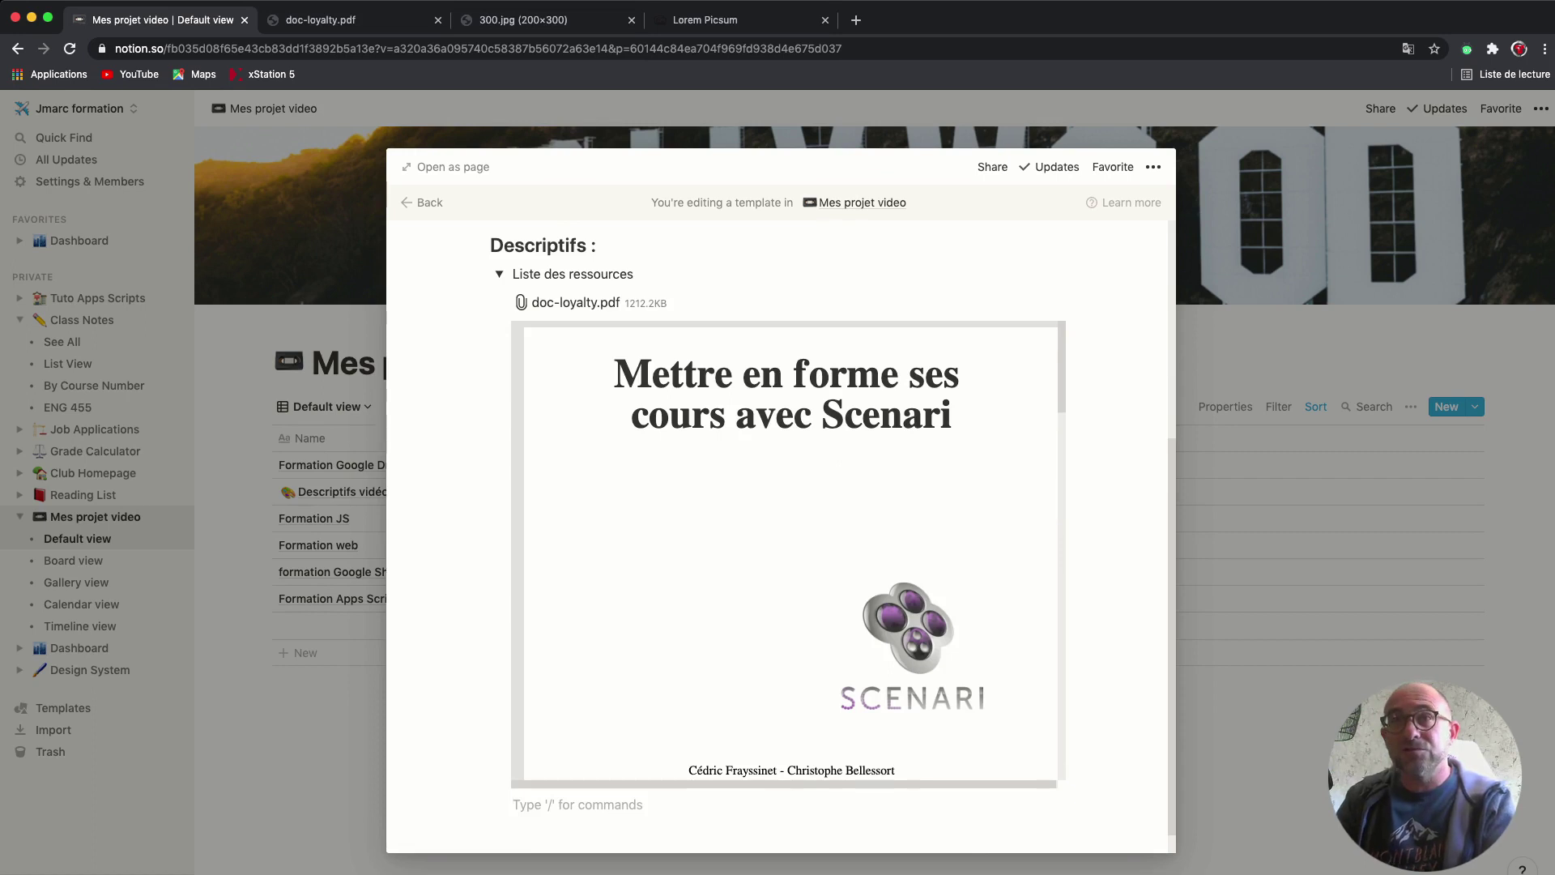
pyautogui.write('/')
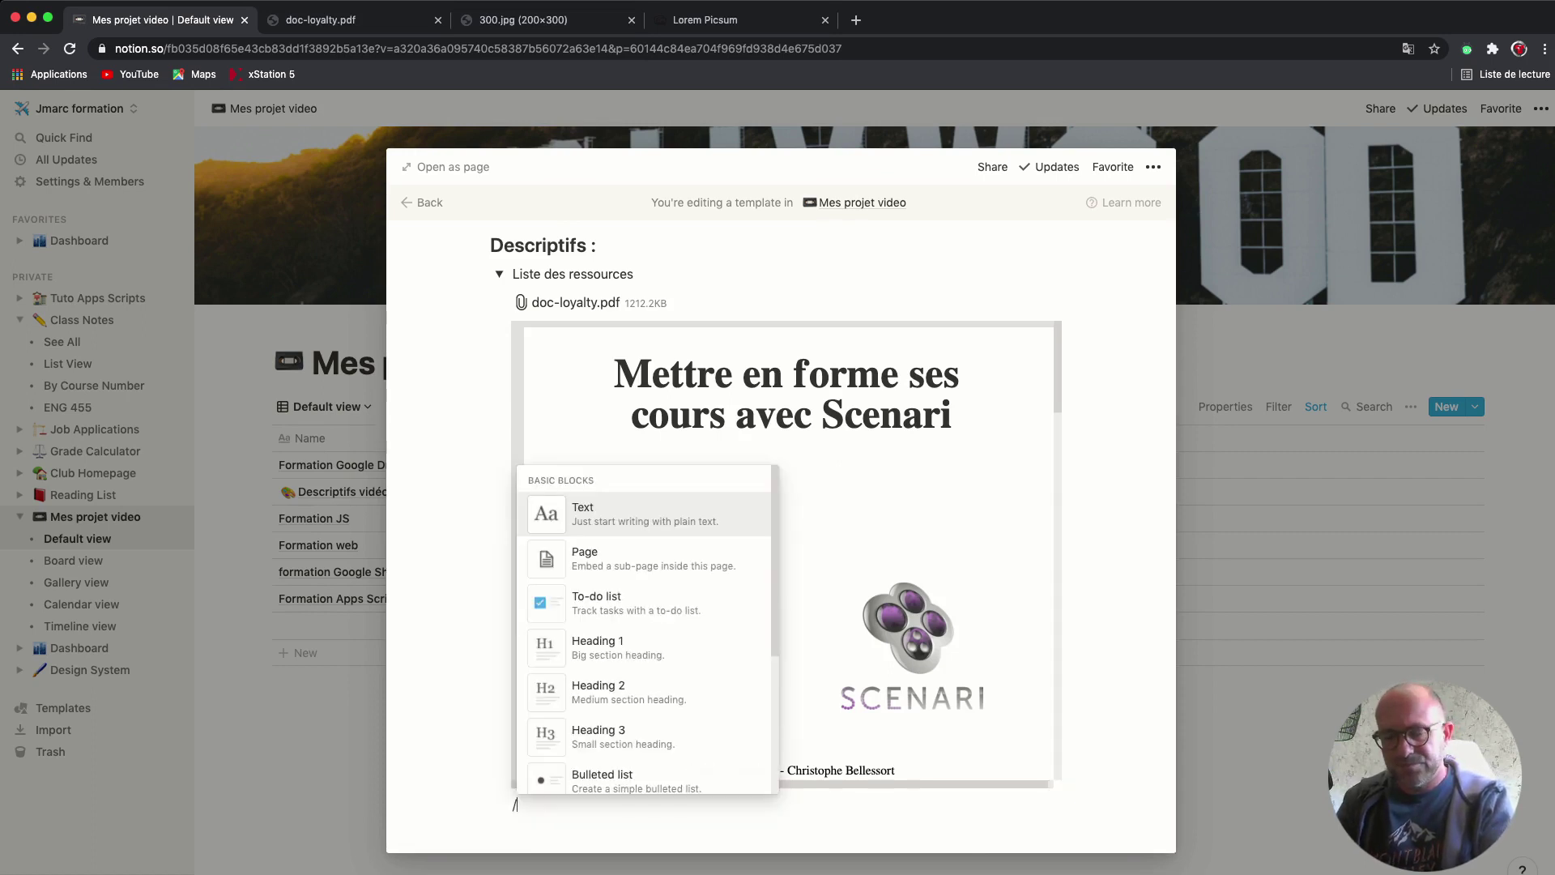
pyautogui.write('##')
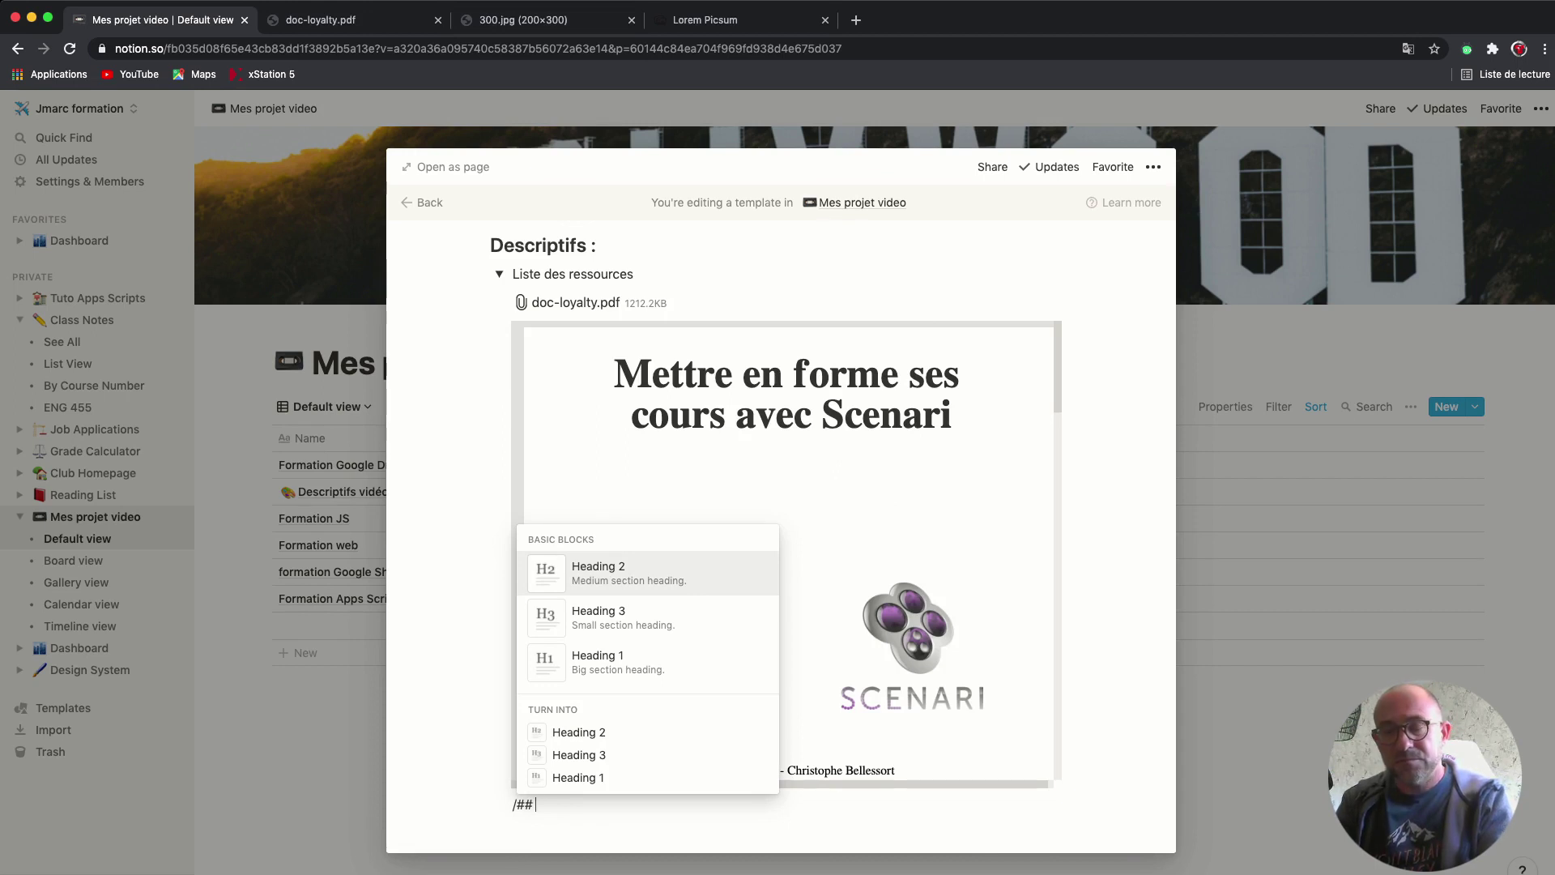
pyautogui.write(' Lien')
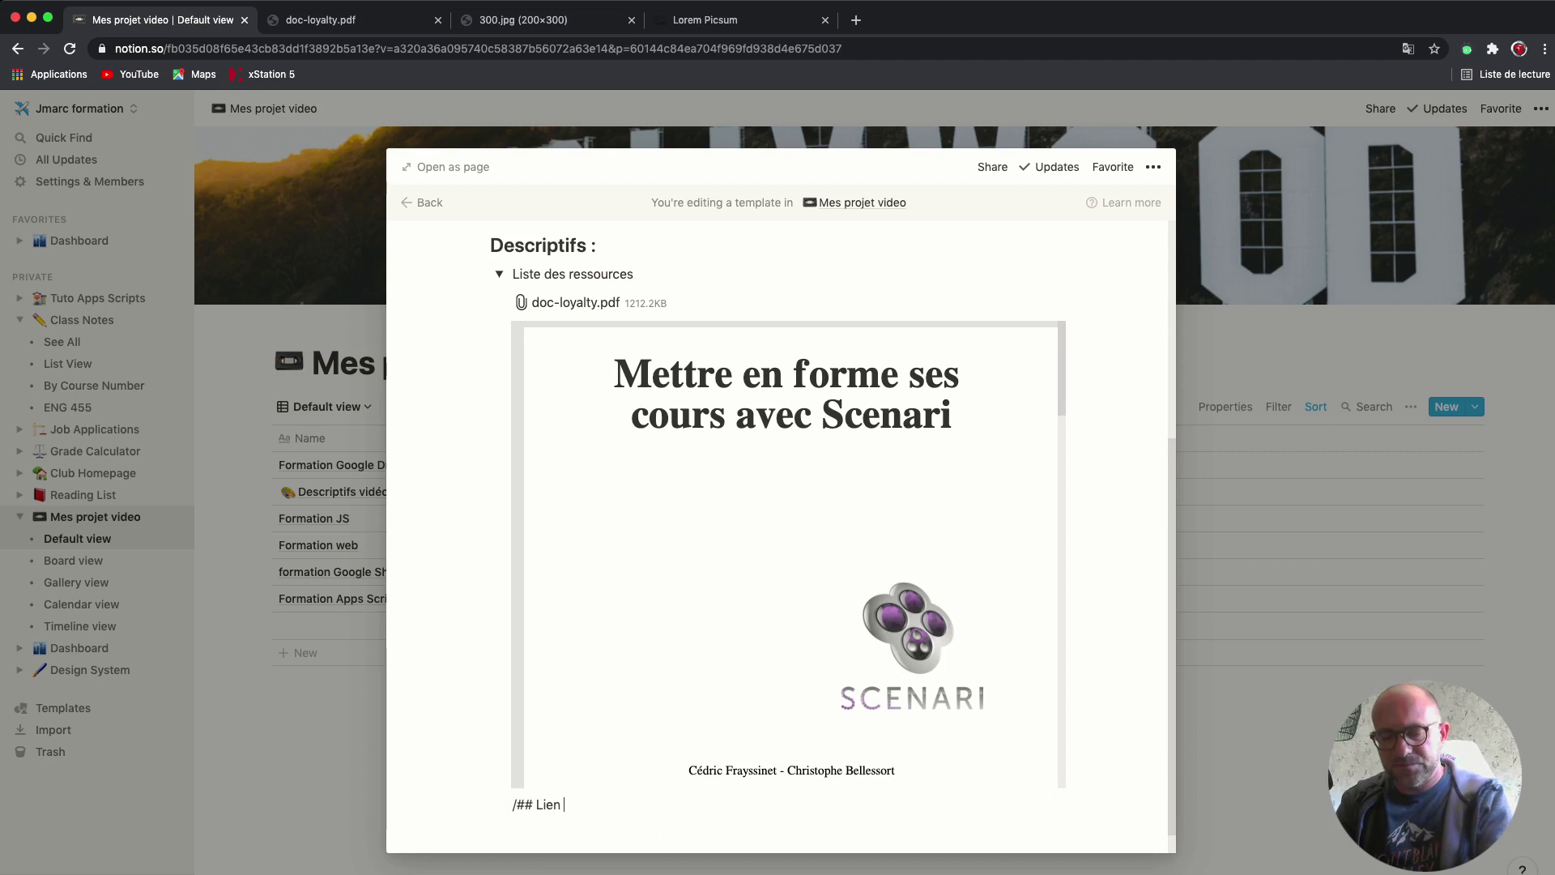
pyautogui.write('Photos')
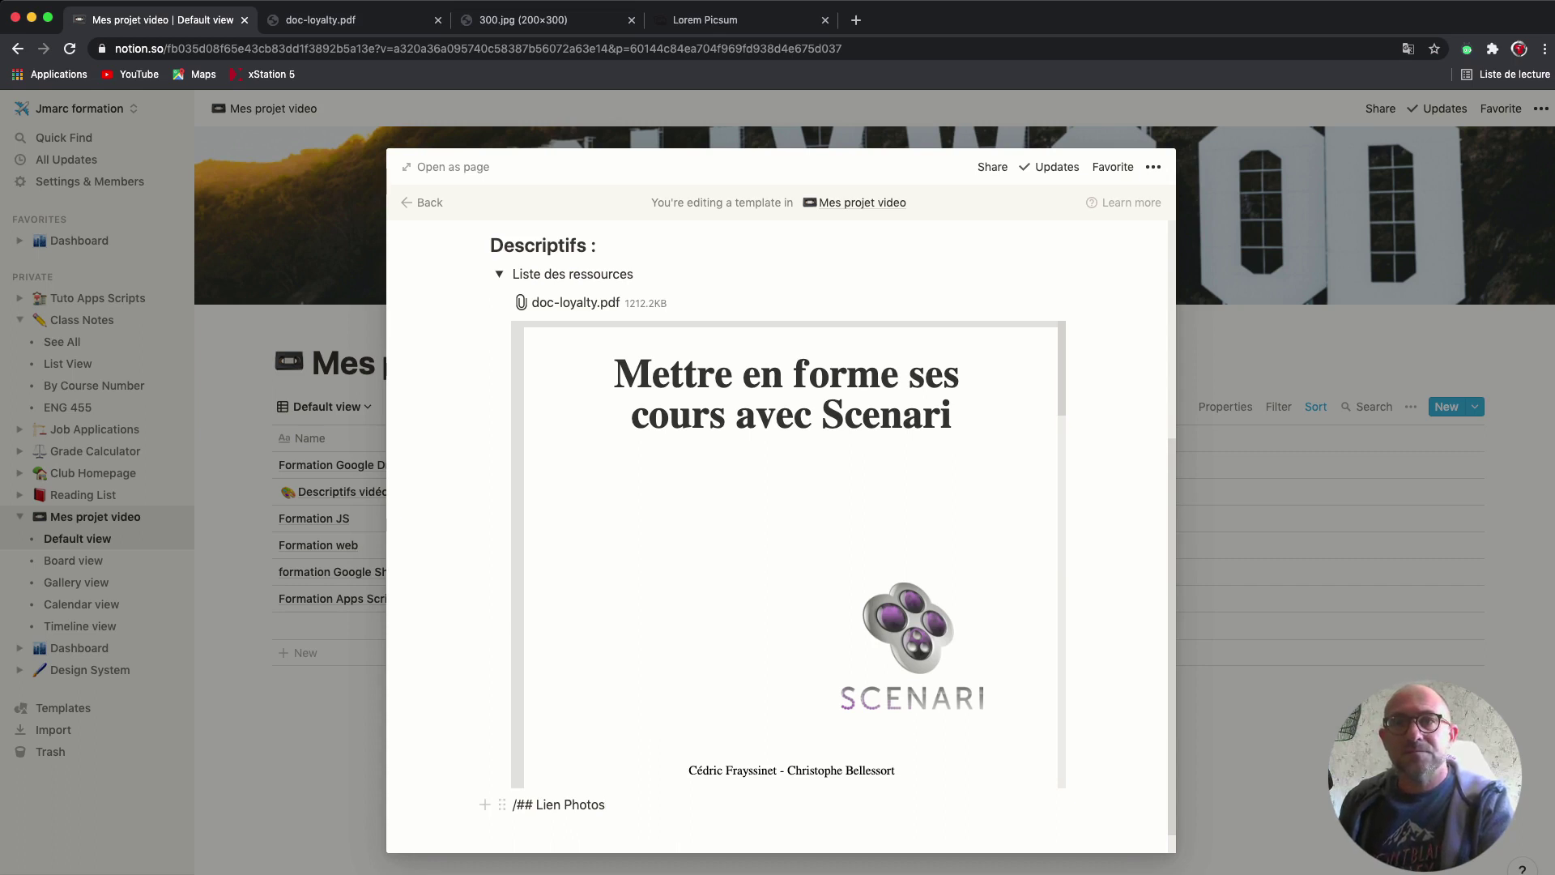
pyautogui.write('s')
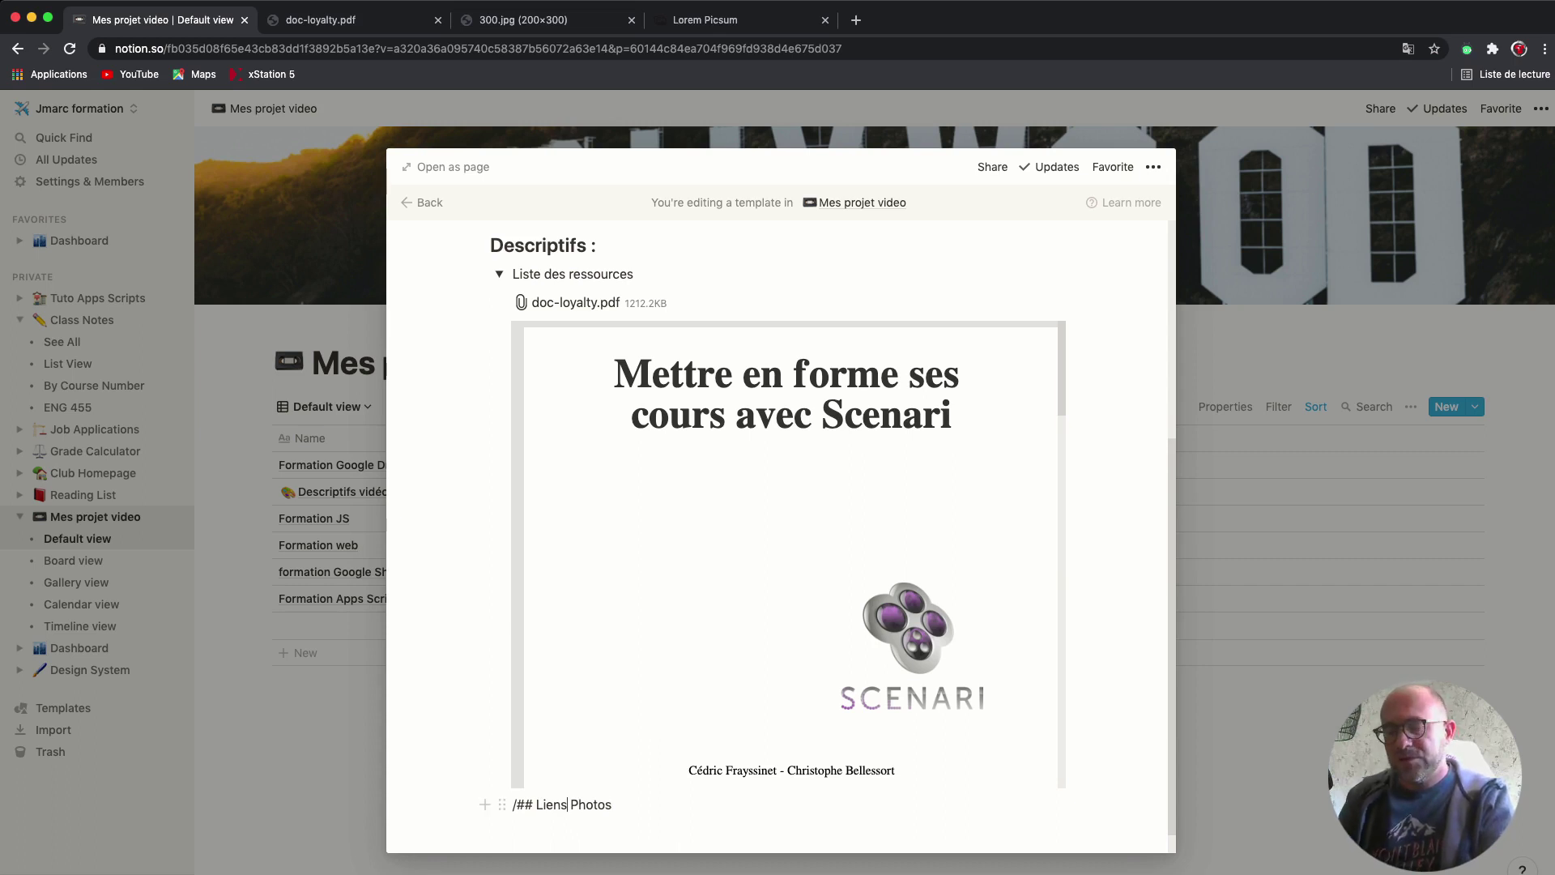
pyautogui.press('Return')
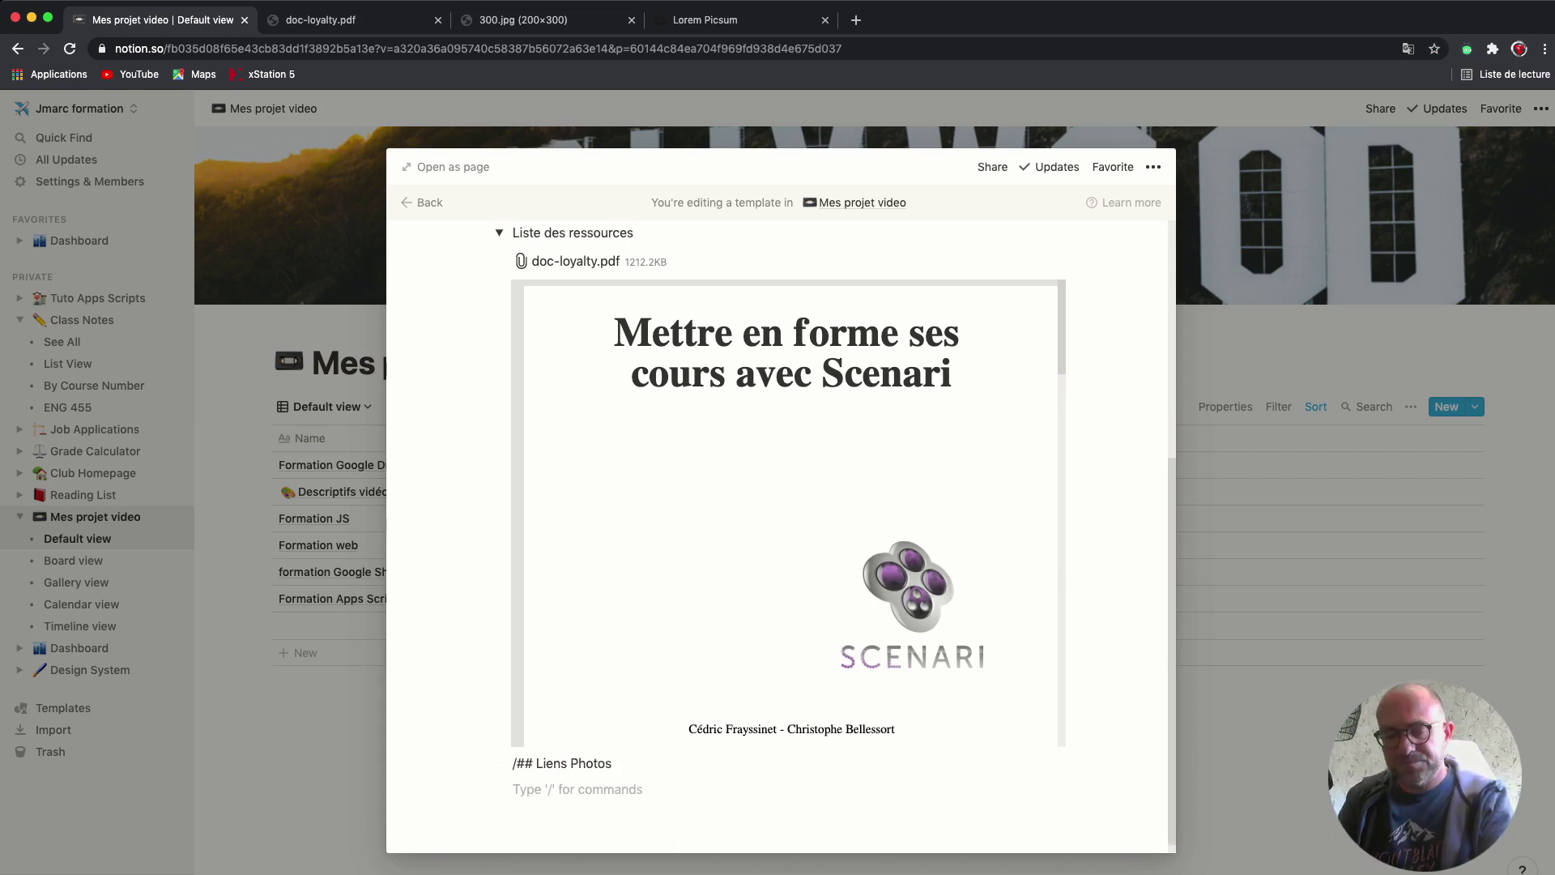
# - Add a medium section heading reading Lien Photo on the line beneath the plain "/## Liens Photos" text
pyautogui.write('##')
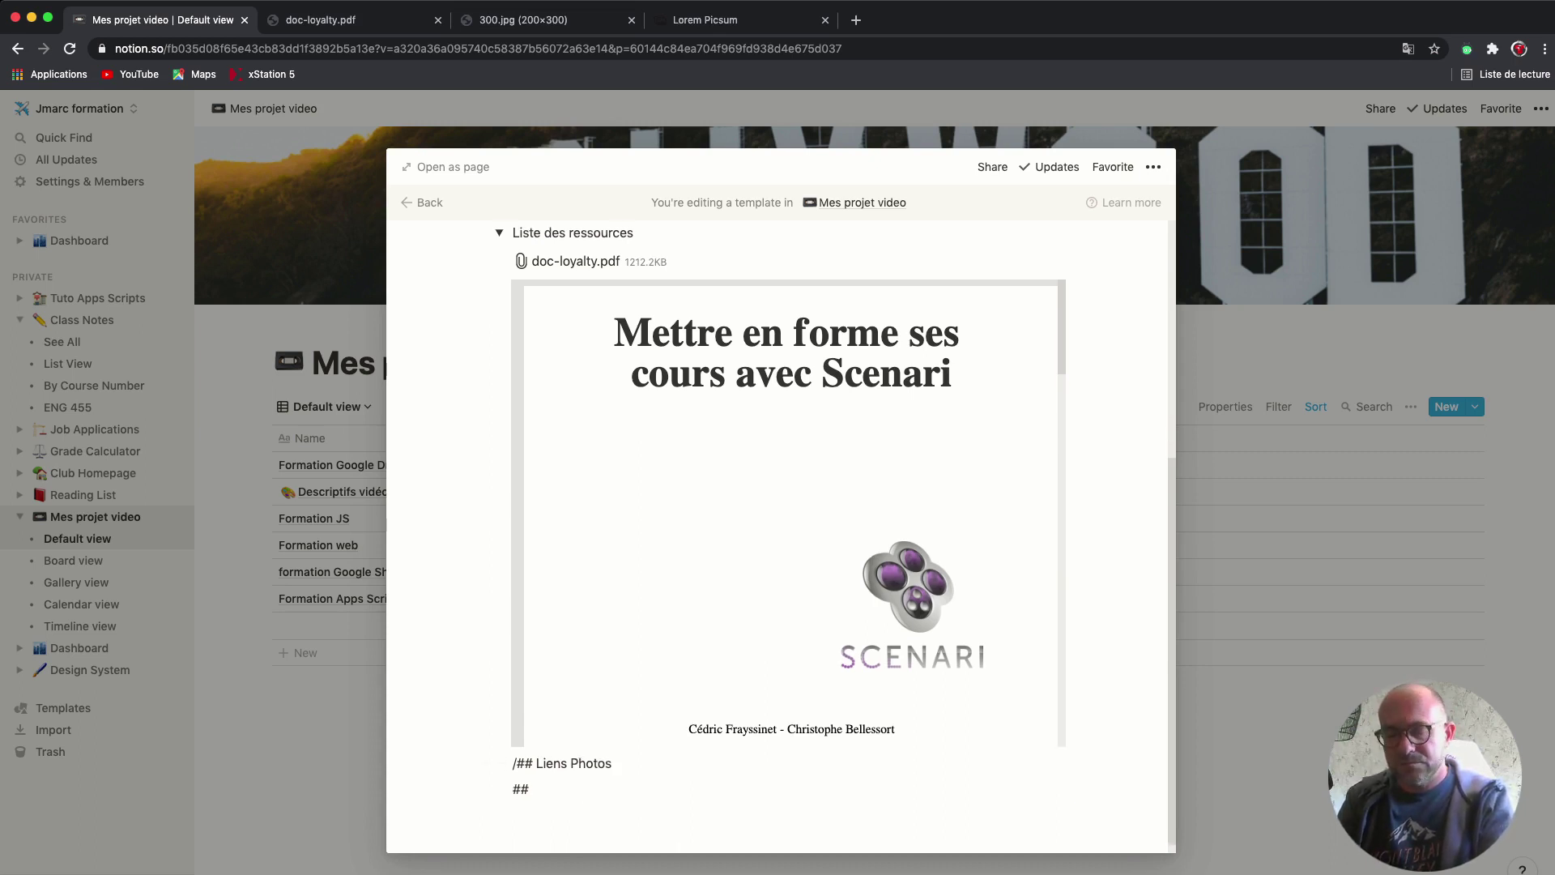
pyautogui.write(' Lien ')
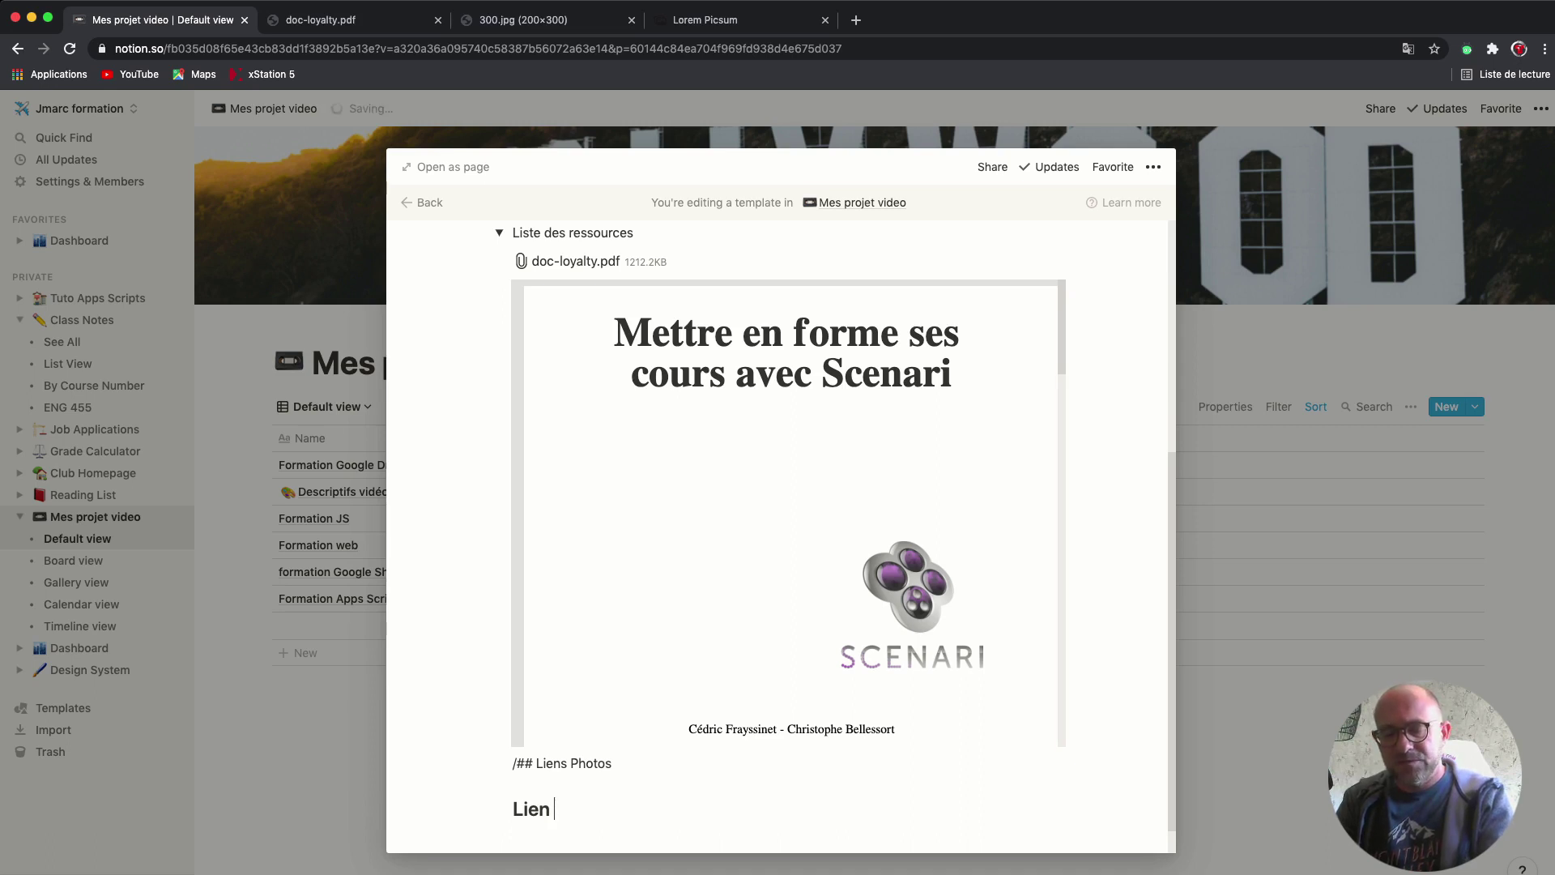
pyautogui.write('Photos')
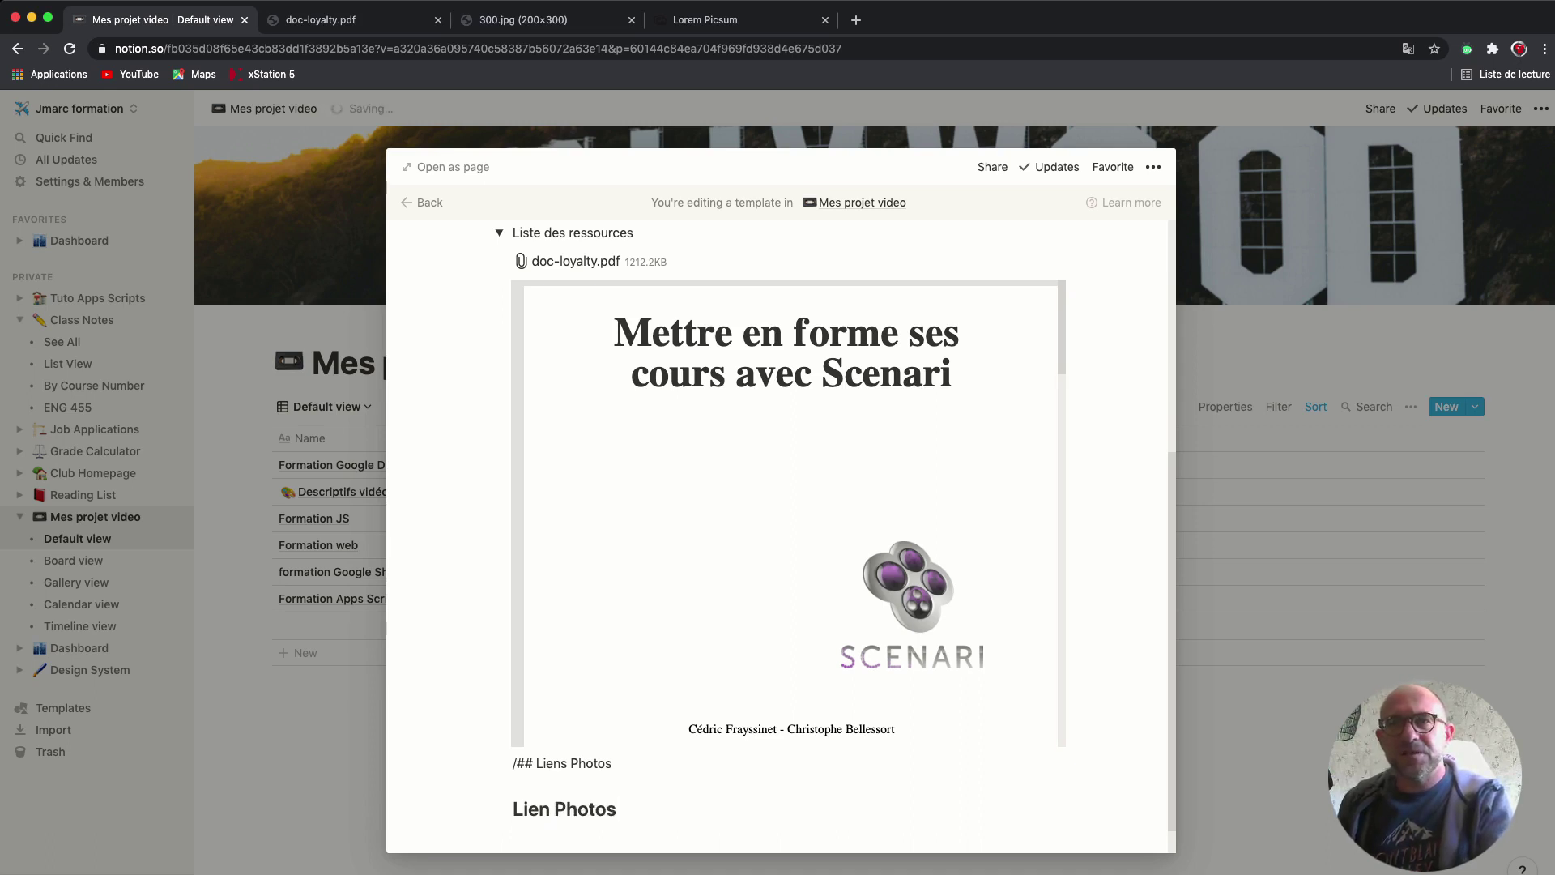
pyautogui.press('super+a')
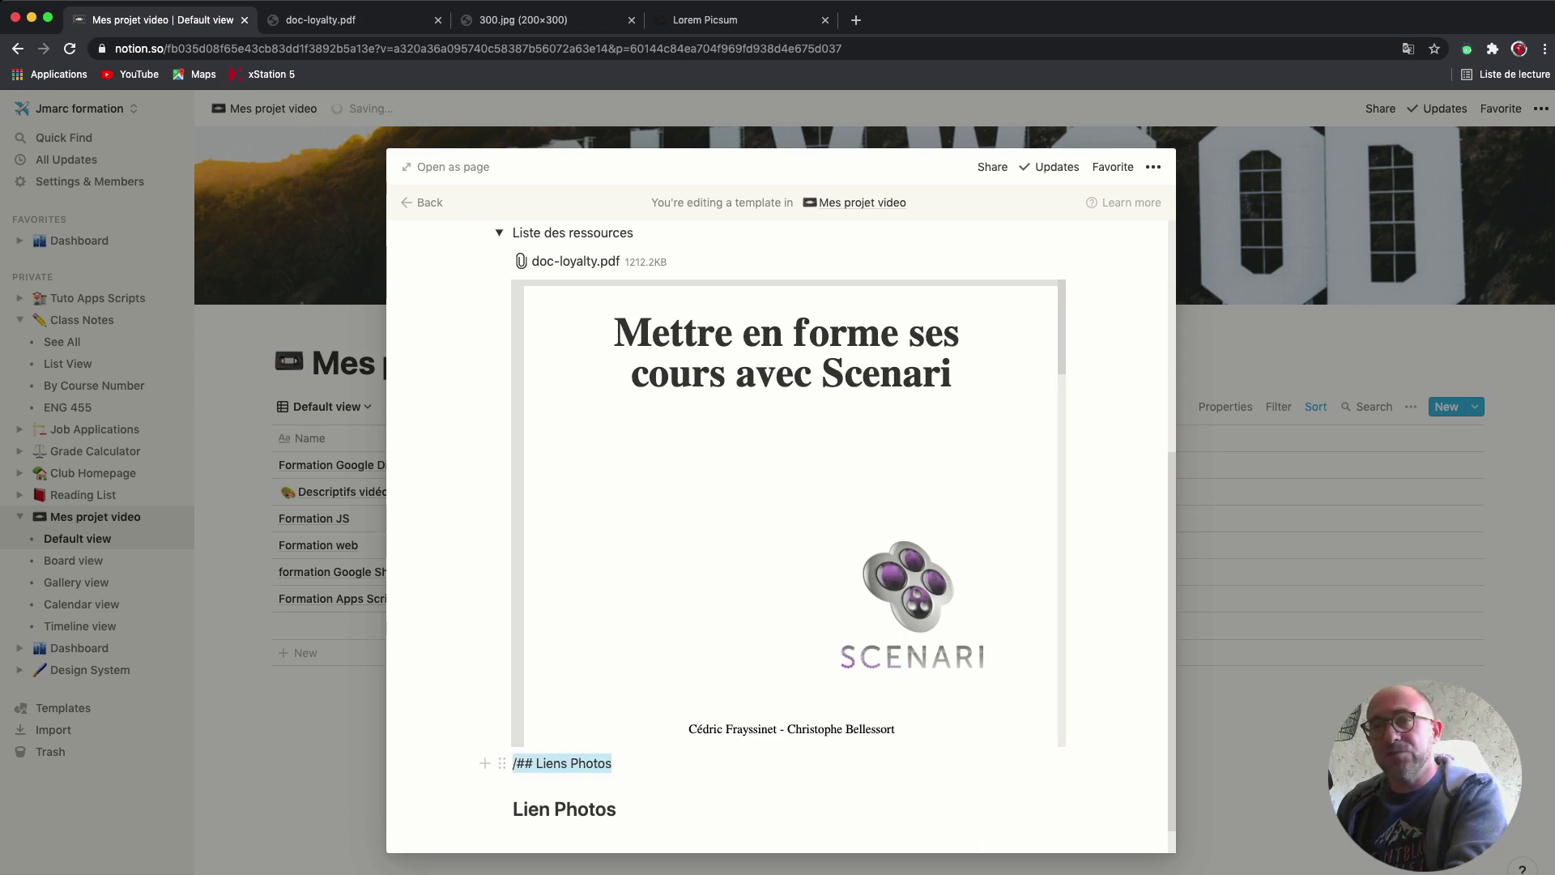
pyautogui.press('super+z')
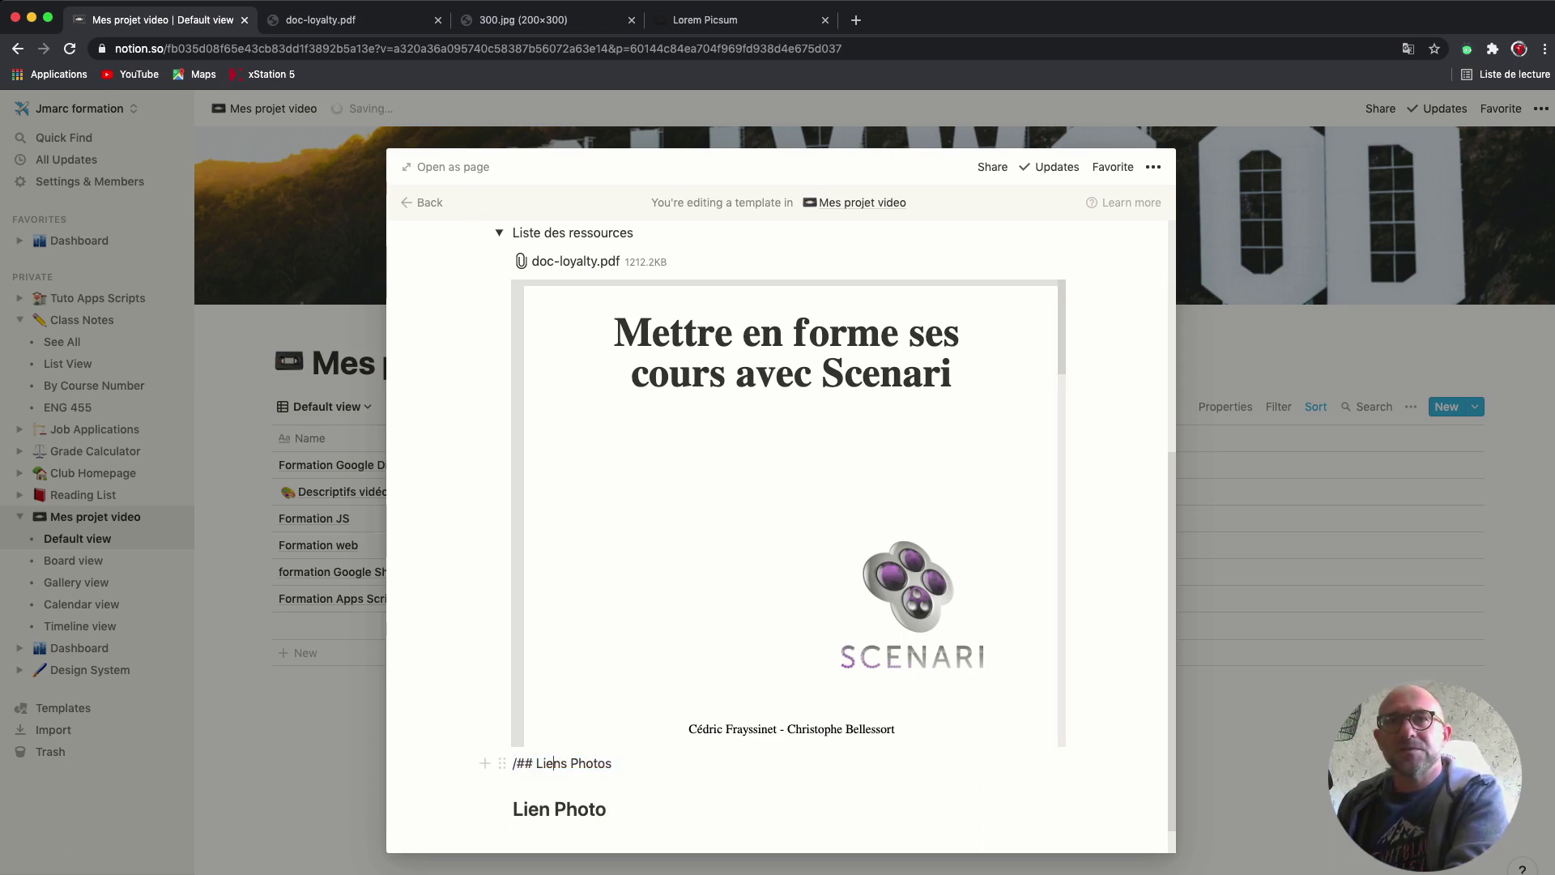
# - Delete the stray "/## Liens Photos" line and start an empty line beneath the Lien Photo heading
pyautogui.click(502, 763)
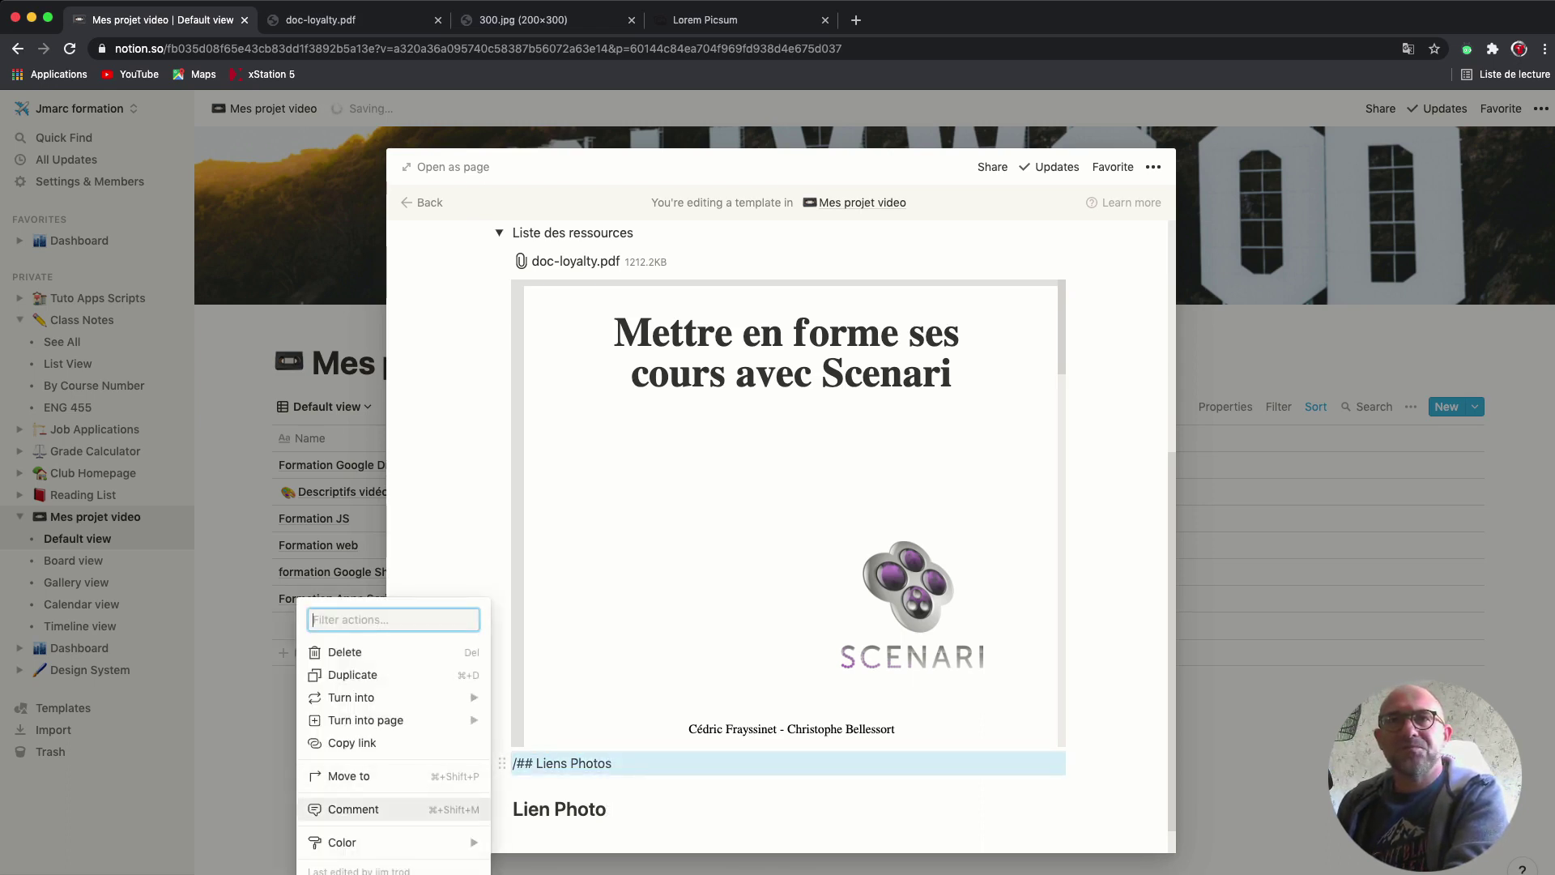
pyautogui.press('Up')
pyautogui.press('Up')
pyautogui.press('Up')
pyautogui.press('Up')
pyautogui.press('Up')
pyautogui.press('Up')
pyautogui.press('Return')
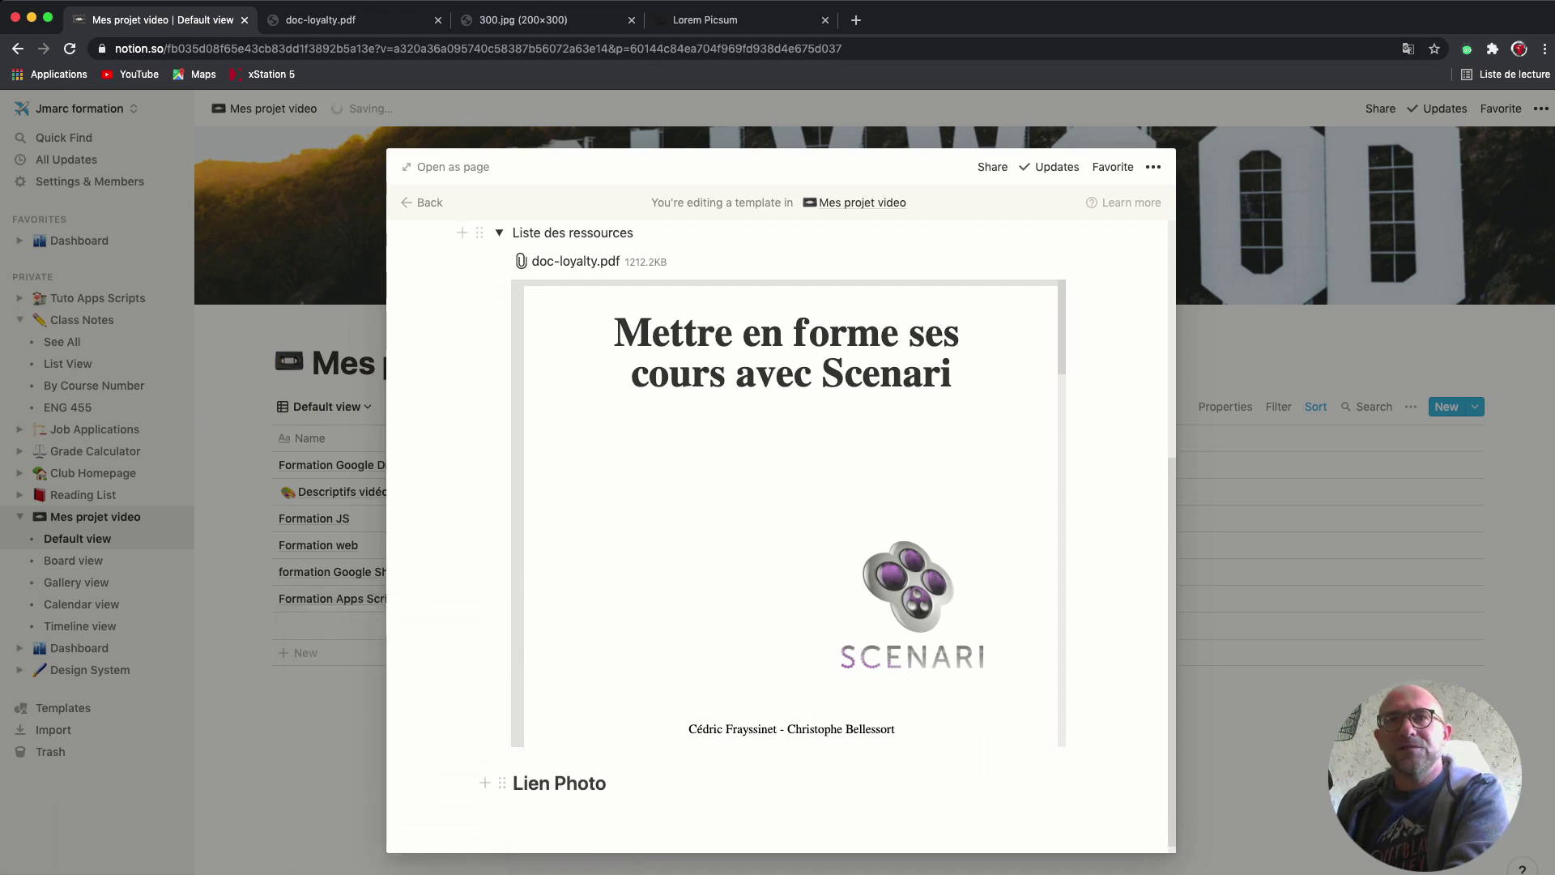
pyautogui.press('Return')
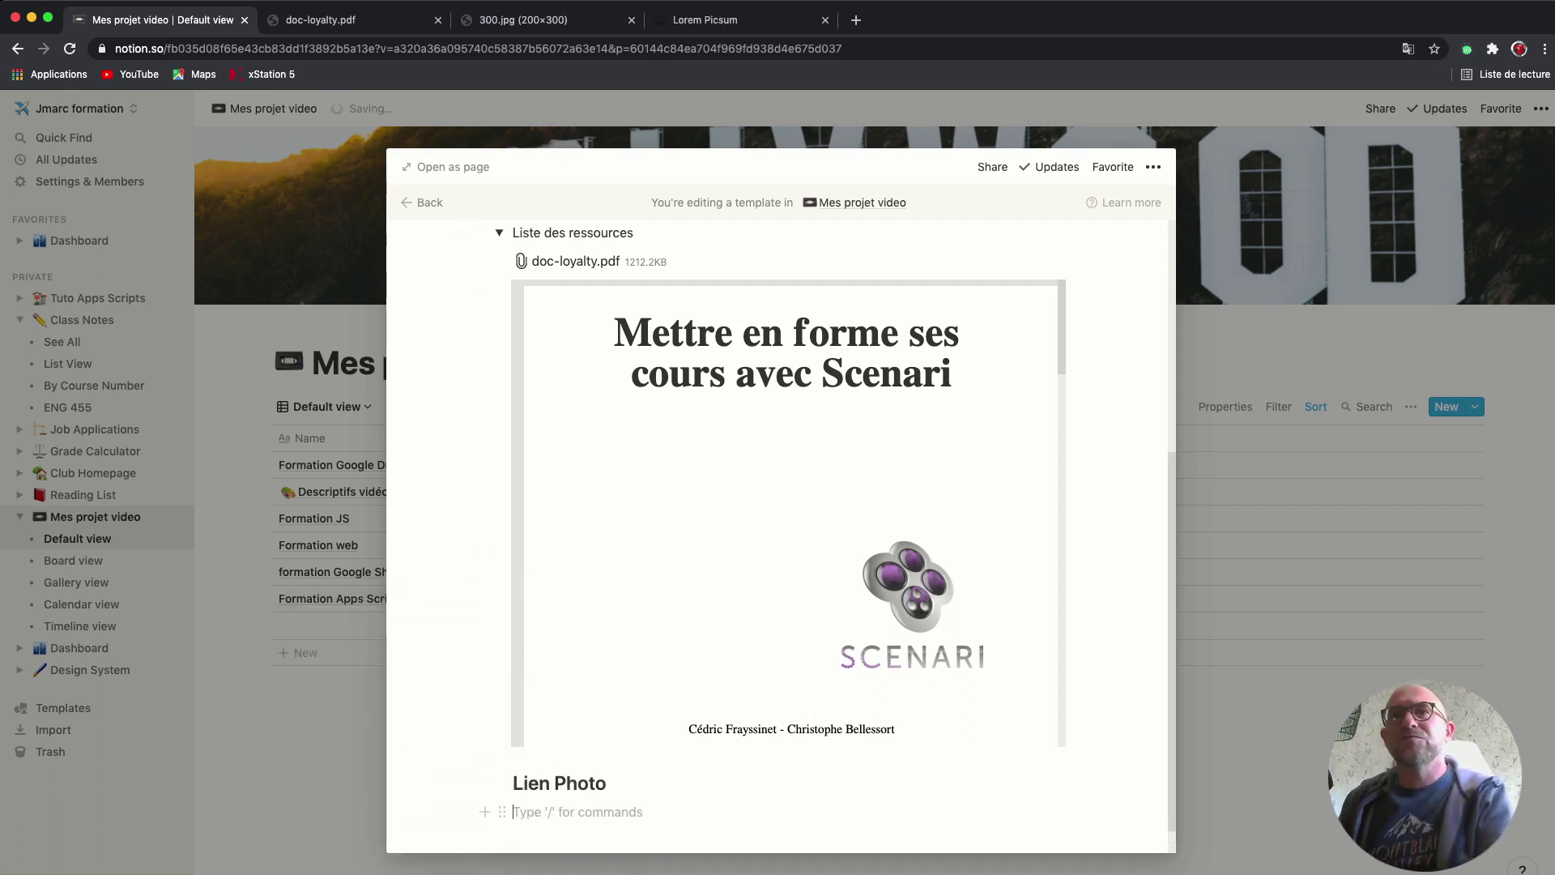
pyautogui.scroll(-2, 789, 510)
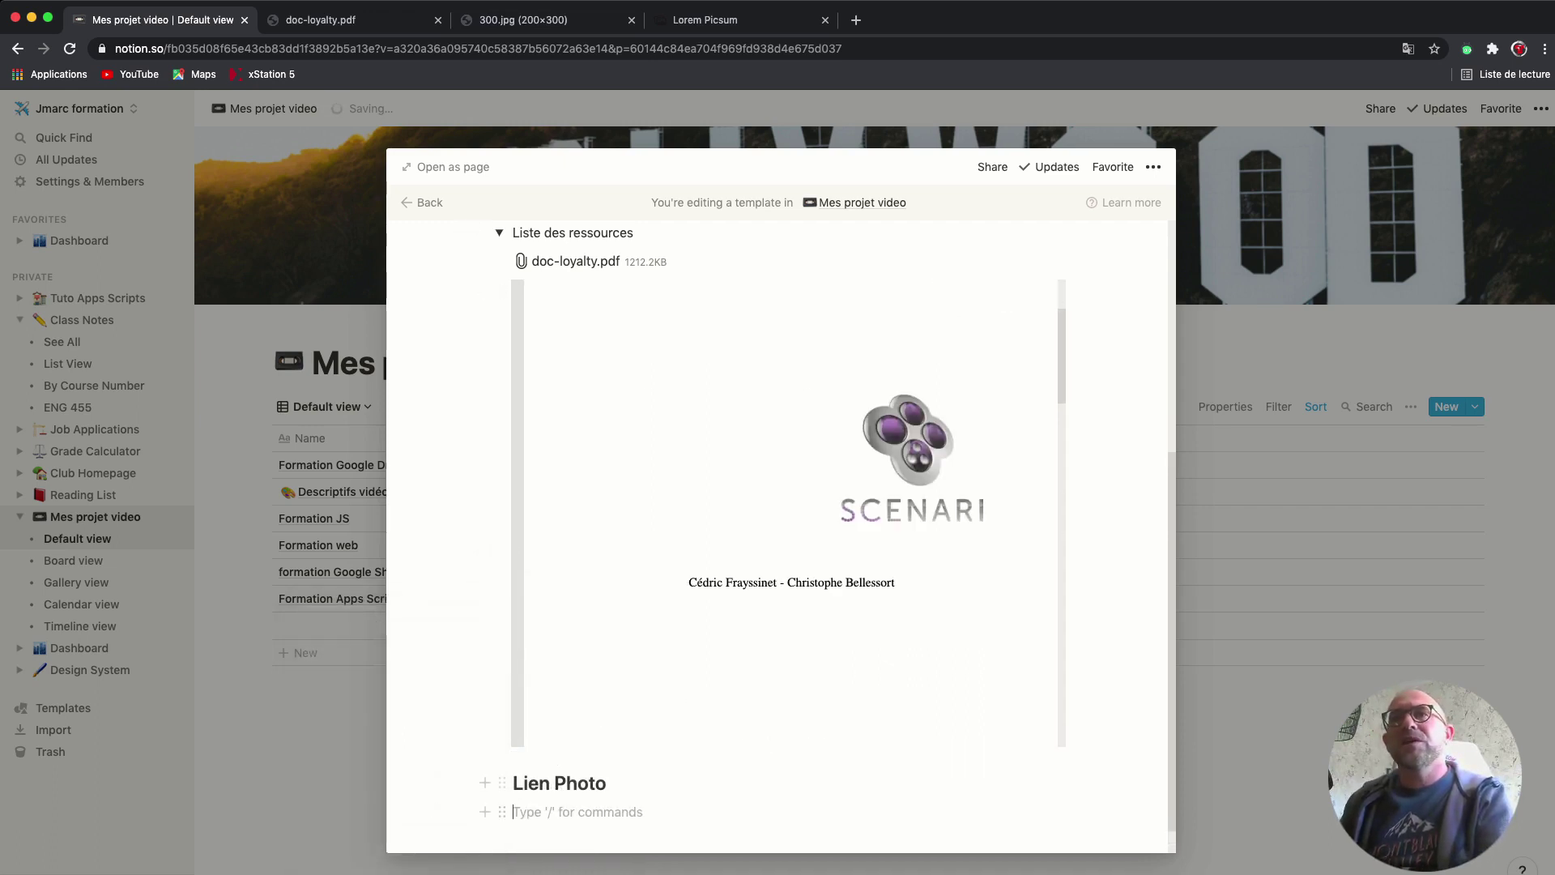
# - Delete the embedded Scenari PDF preview from the Descriptifs formations template, keeping the attached doc-loyalty.pdf and the Lien Photo heading
pyautogui.scroll(2, 790, 535)
pyautogui.scroll(2, 790, 567)
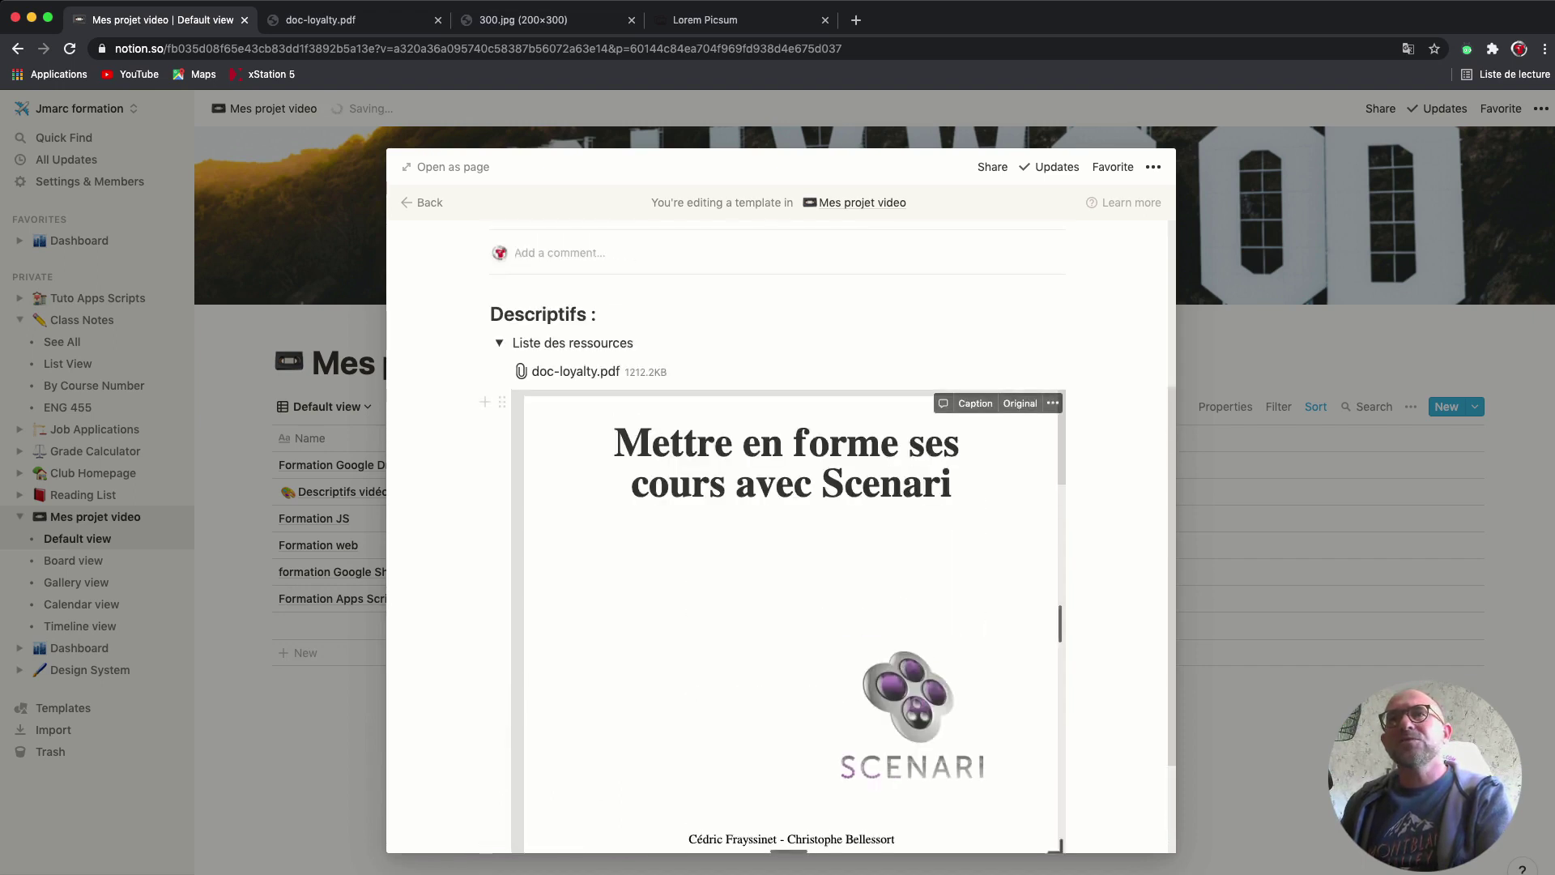
pyautogui.scroll(1, 790, 567)
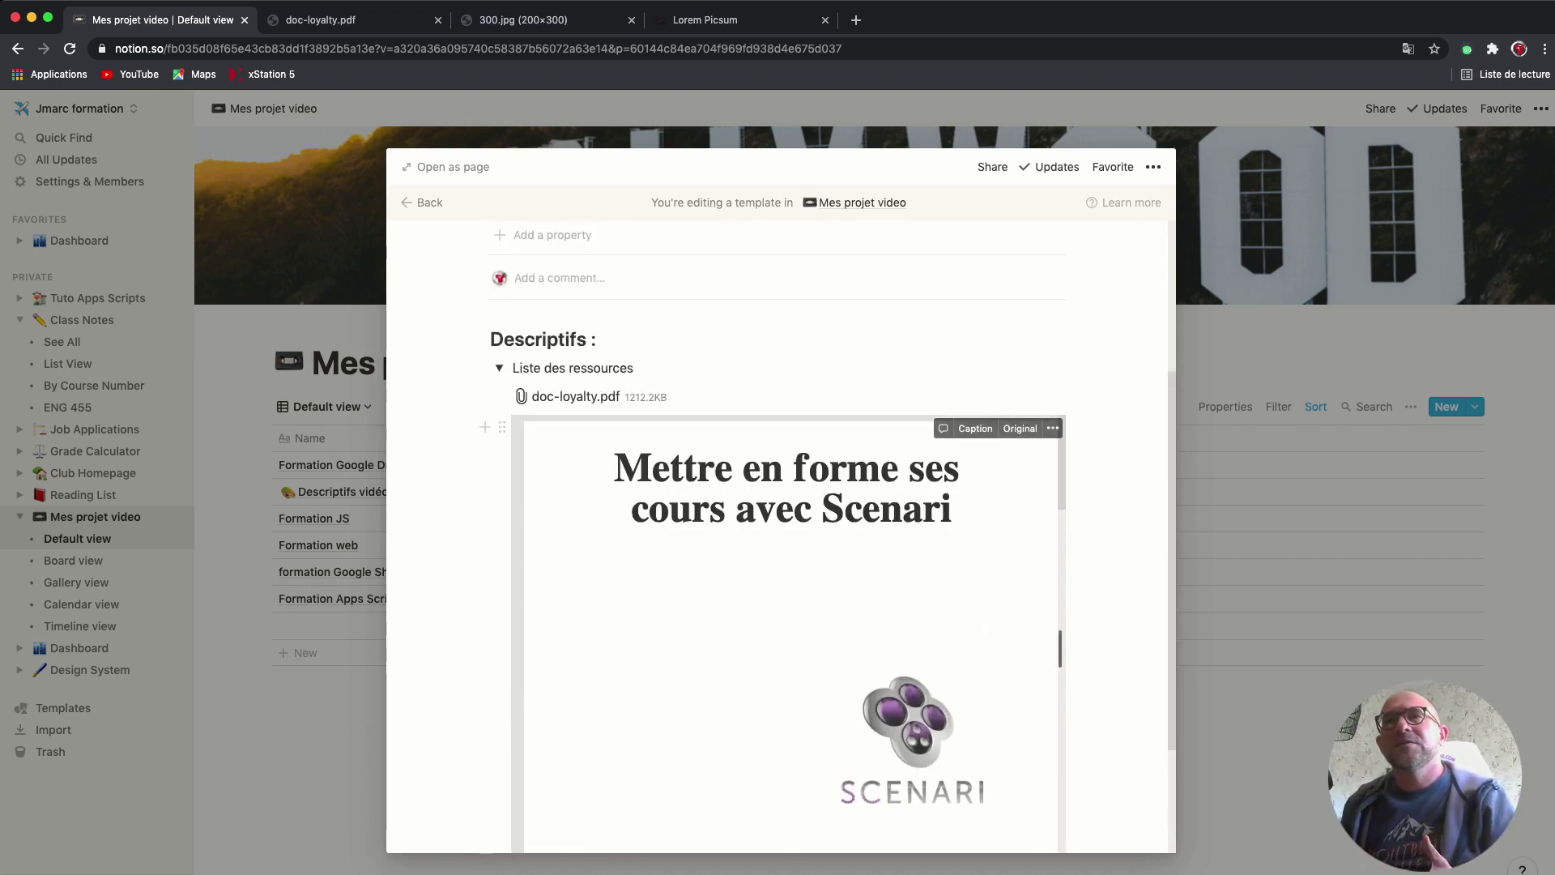
pyautogui.scroll(4, 789, 567)
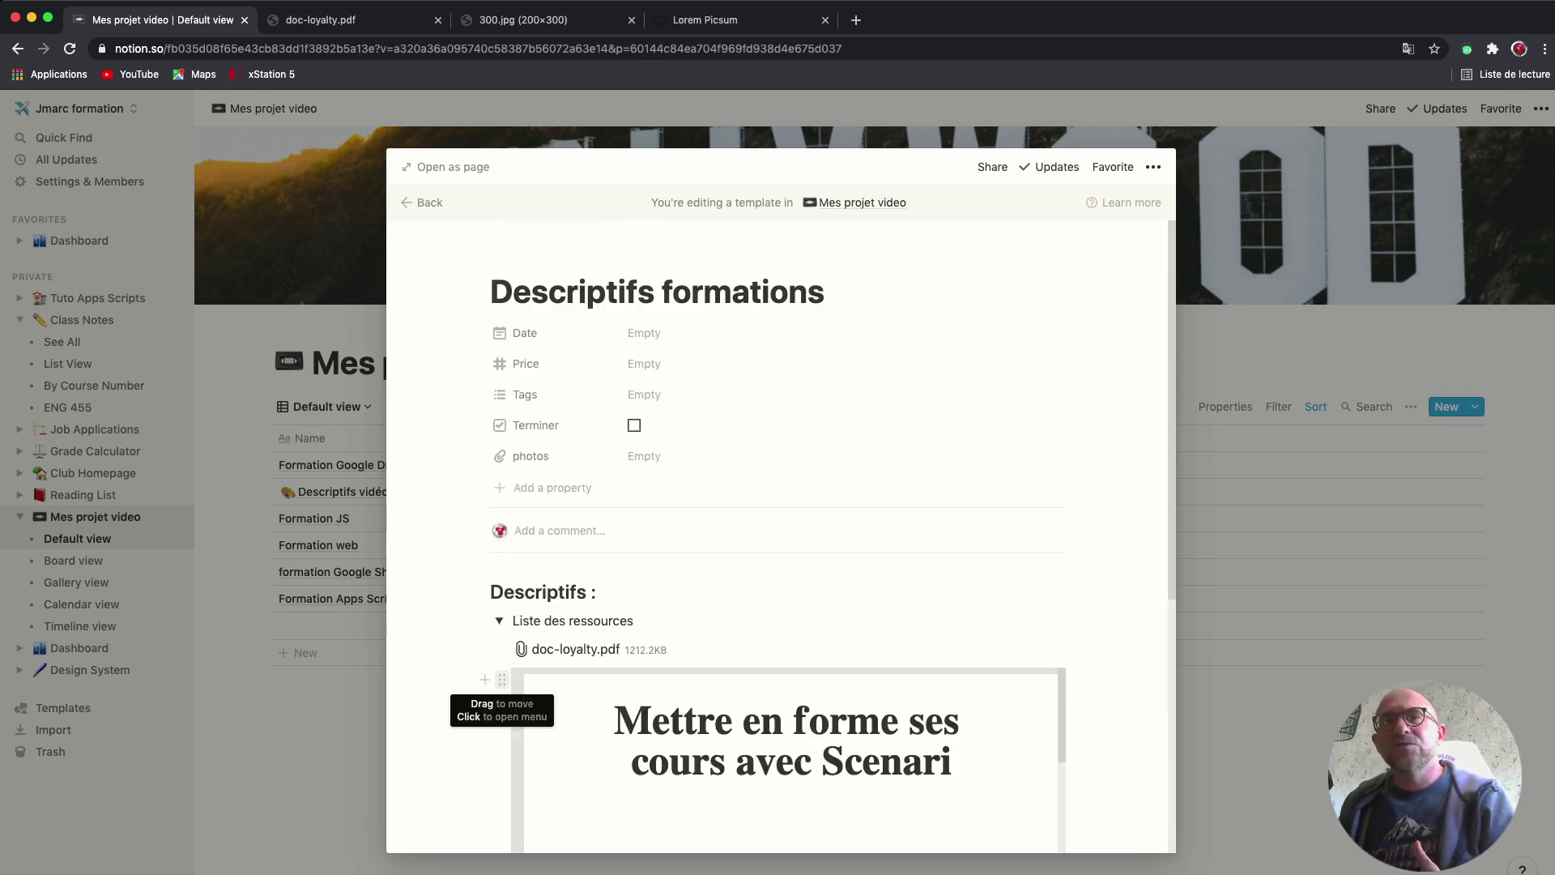
pyautogui.click(503, 679)
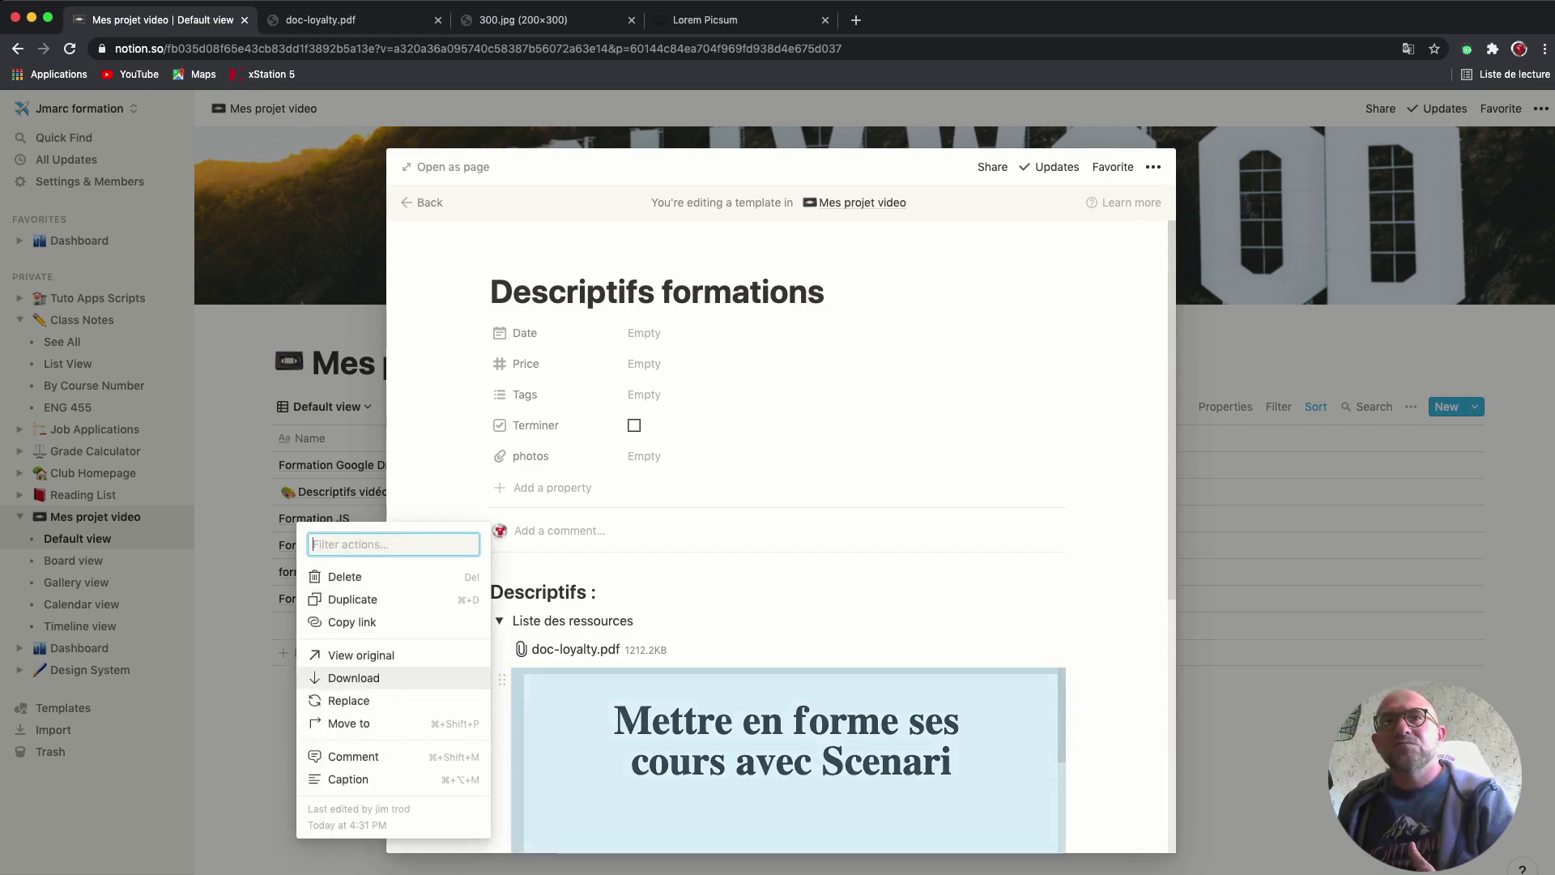
pyautogui.press('Up')
pyautogui.press('Up')
pyautogui.press('Up')
pyautogui.press('Up')
pyautogui.press('Return')
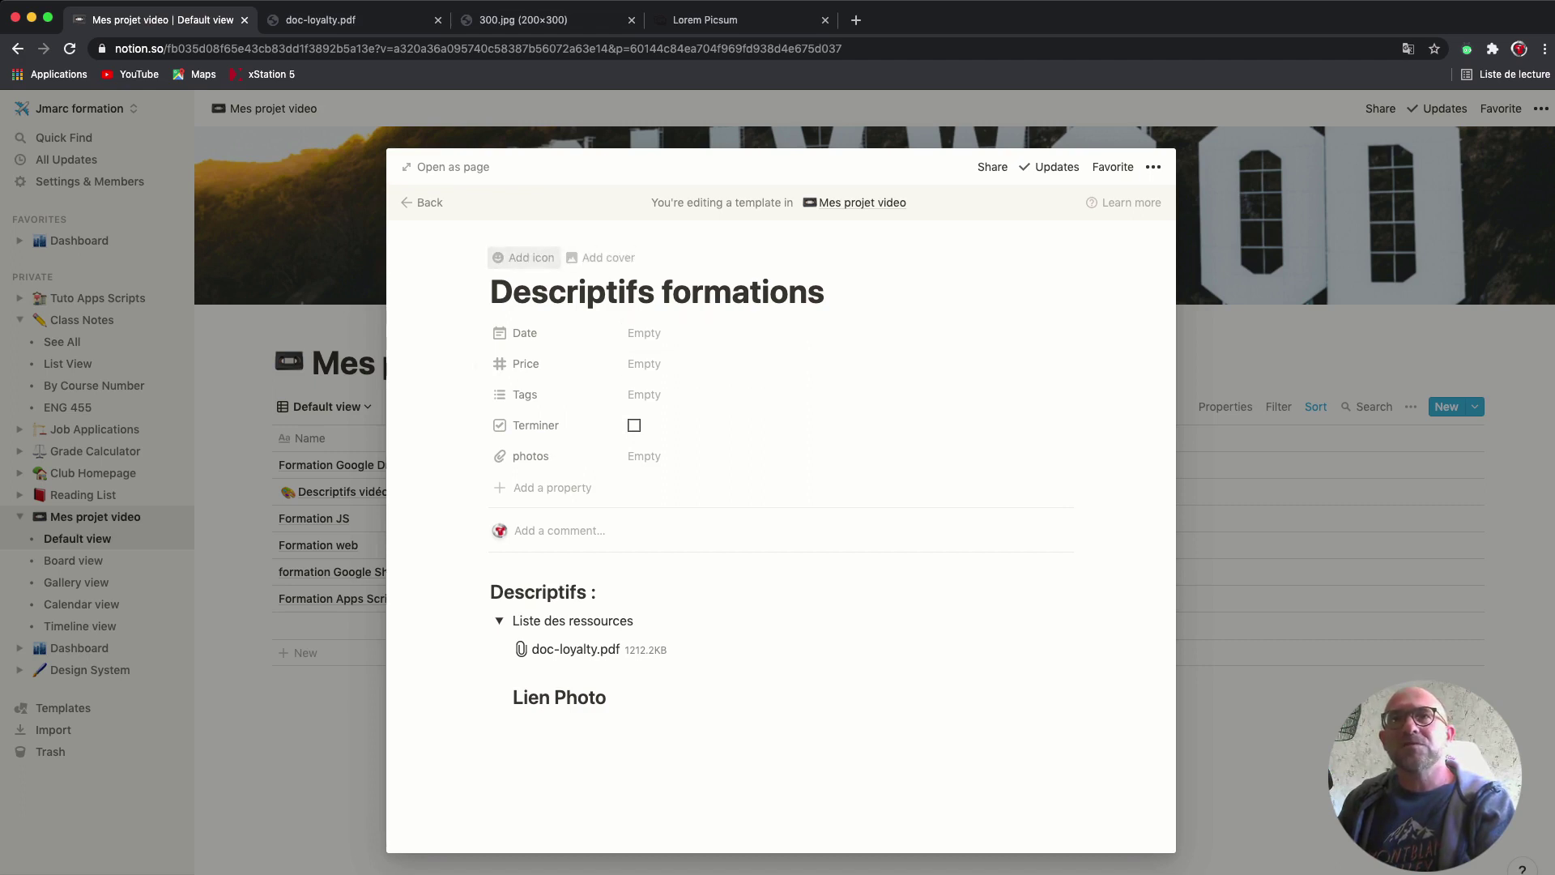
# - Add a euro banknote icon to the Descriptifs formations template and return to the Mes projet video table
pyautogui.click(523, 258)
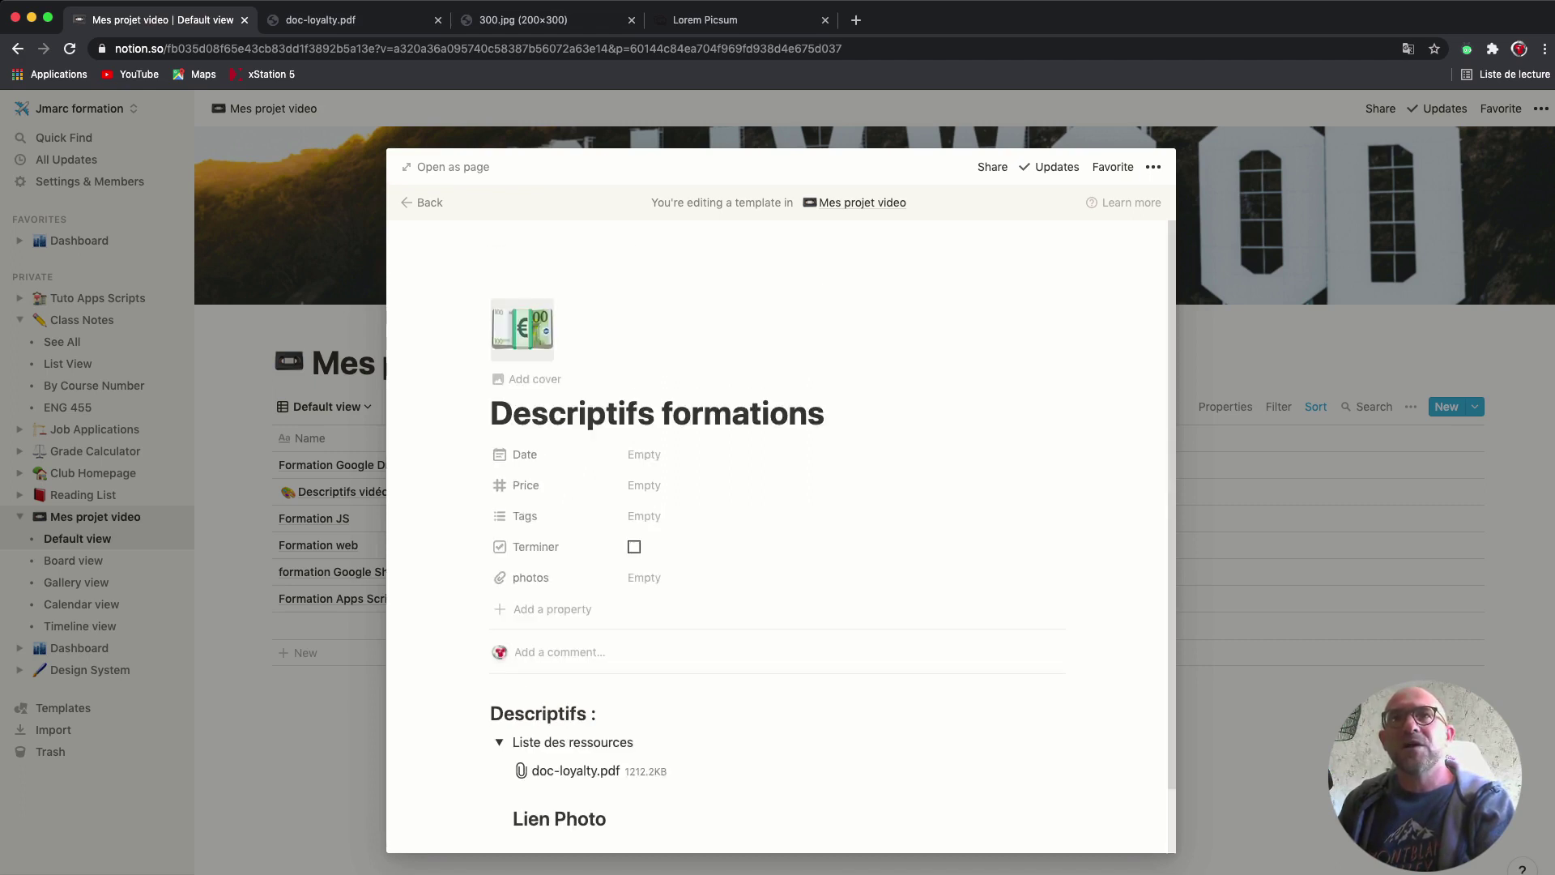
pyautogui.click(422, 203)
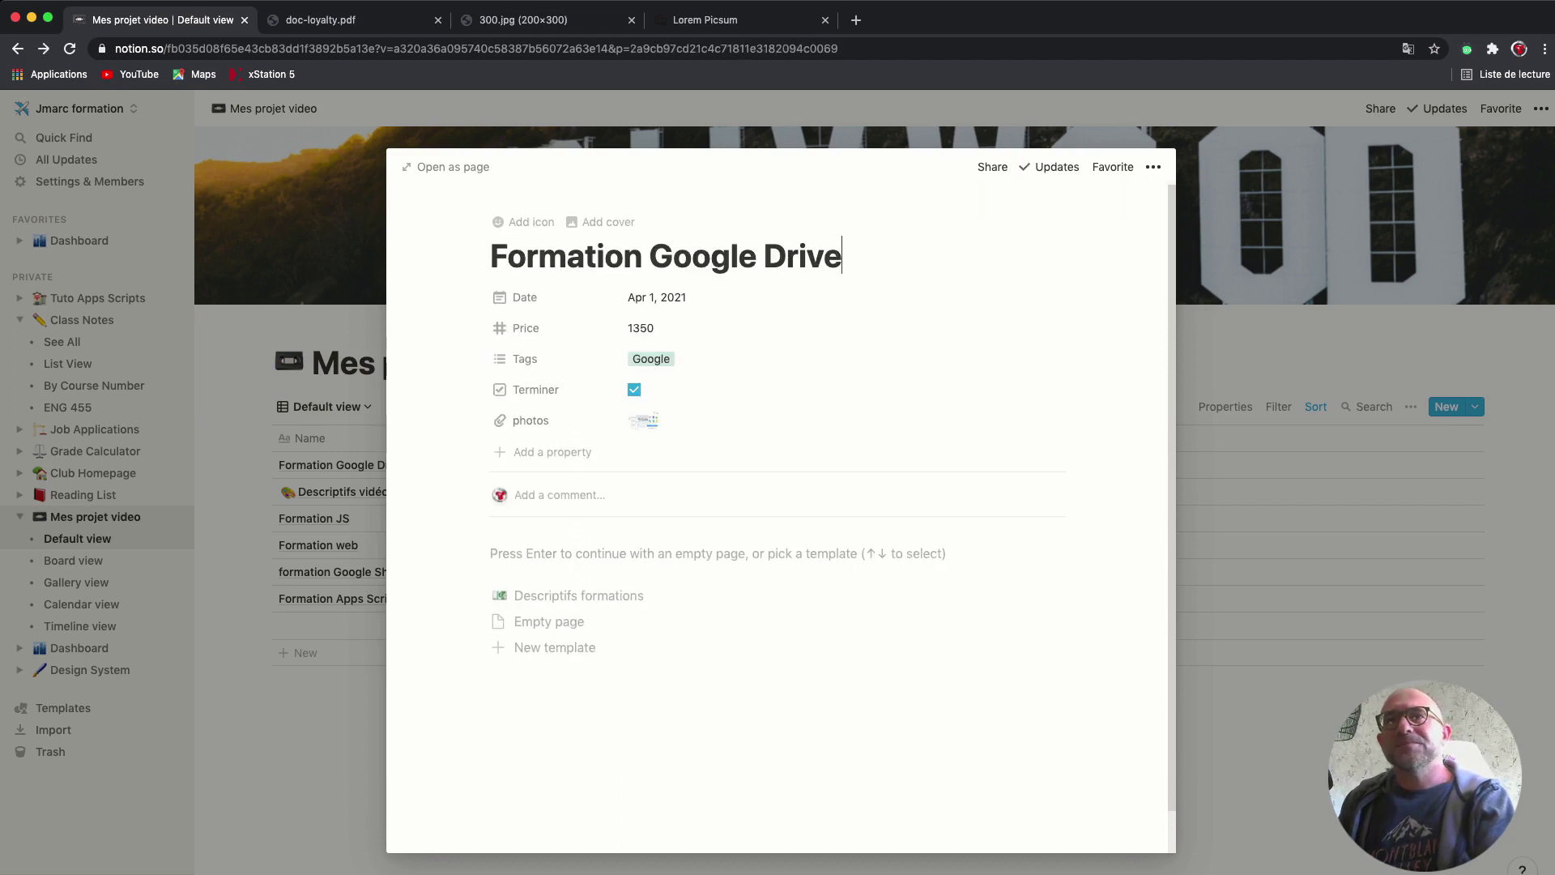
pyautogui.press('Escape')
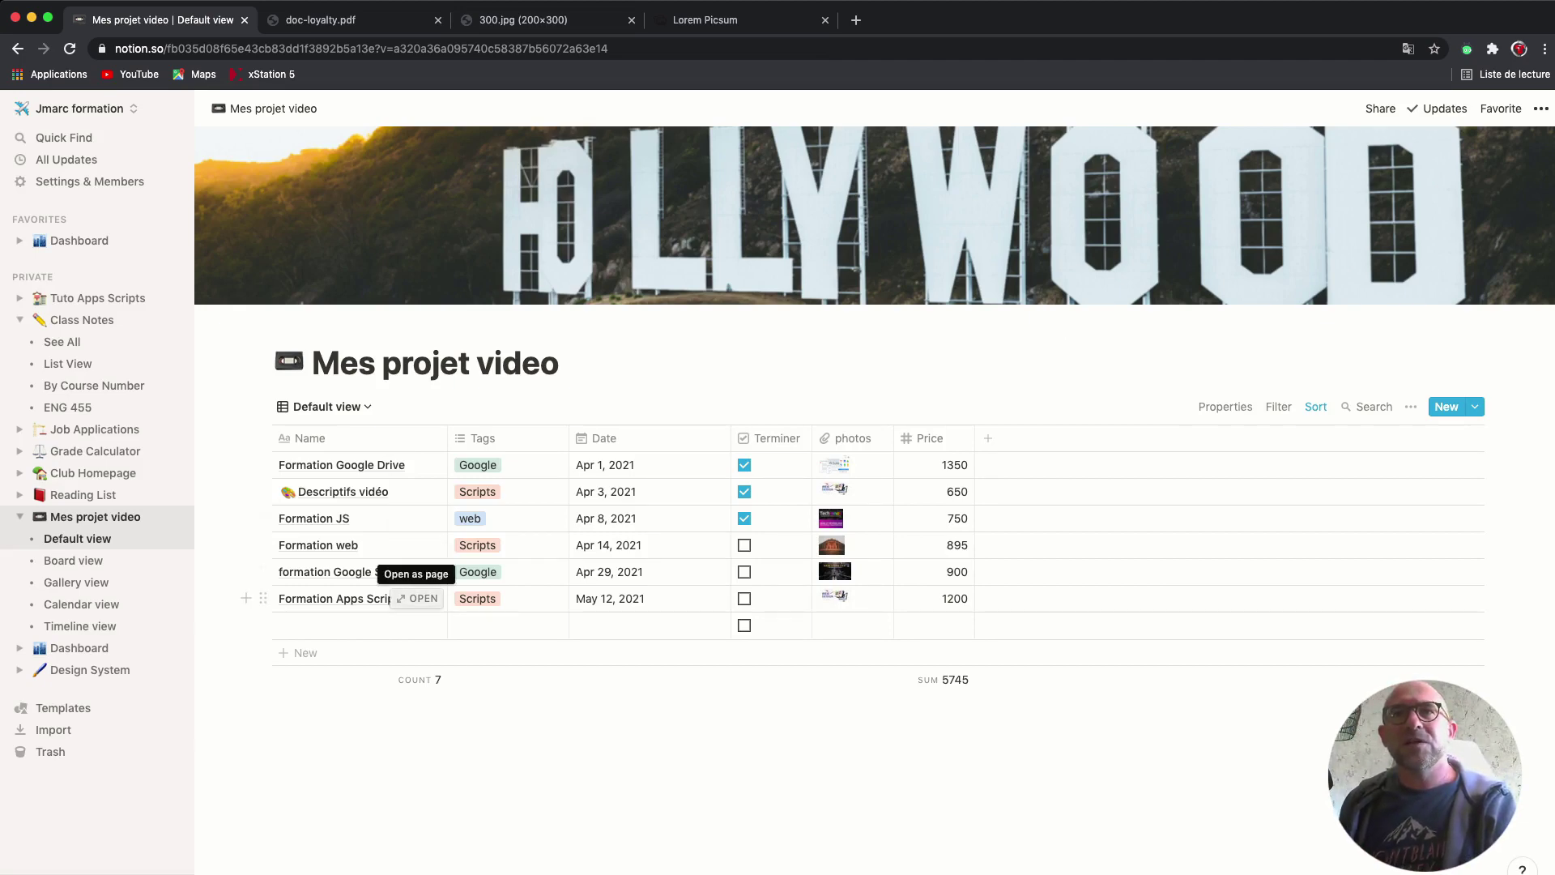
# - Apply the Descriptifs formations template to the Formation Apps Script page and expand its Liste des ressources toggle to check the contents
pyautogui.click(417, 597)
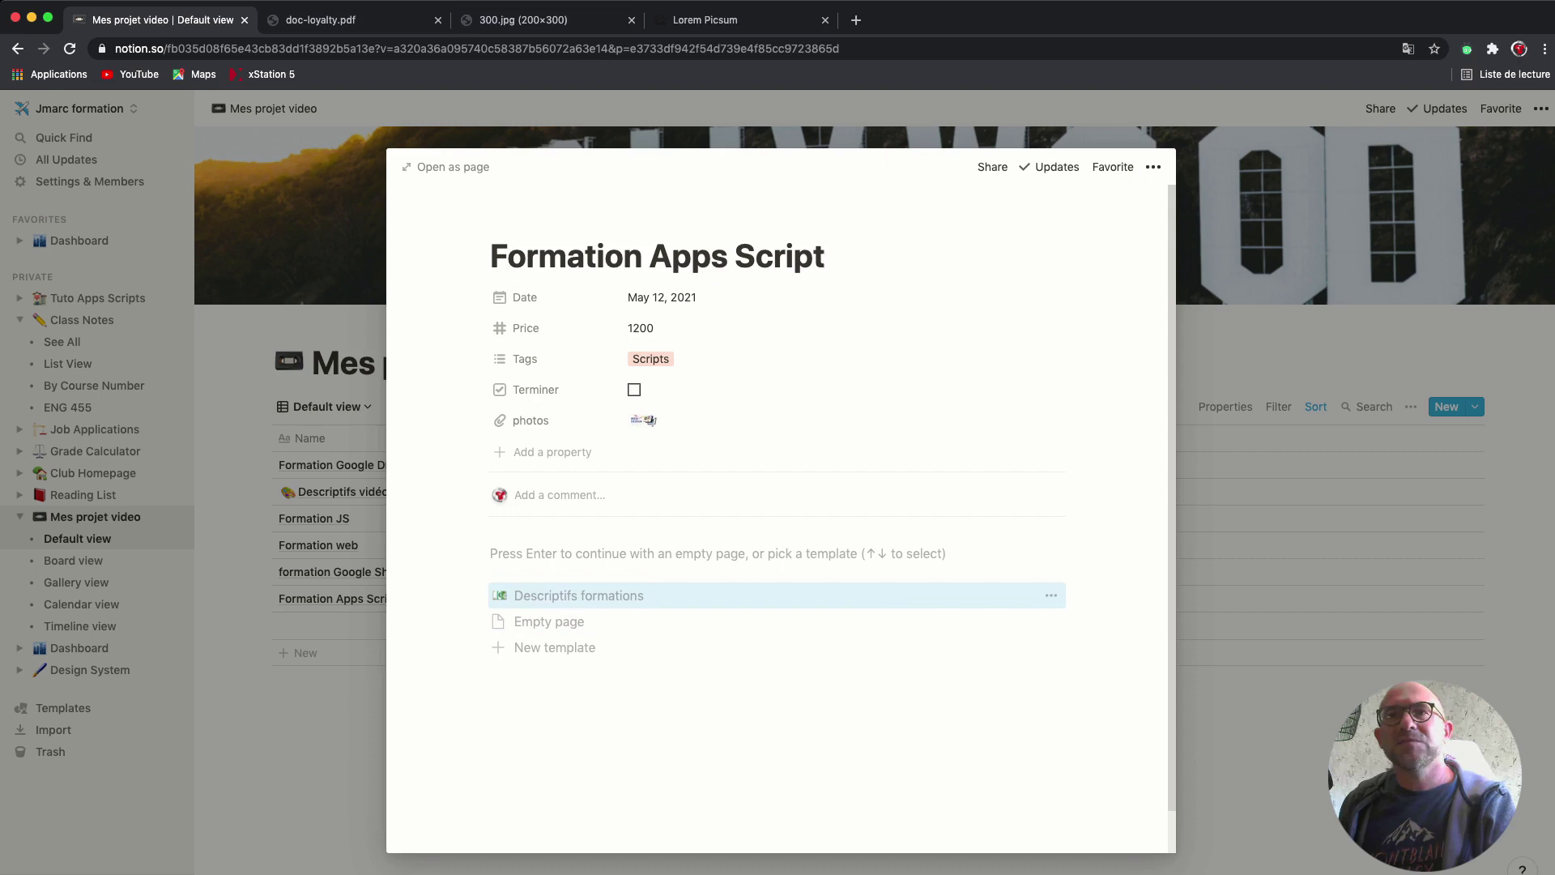
pyautogui.press('Return')
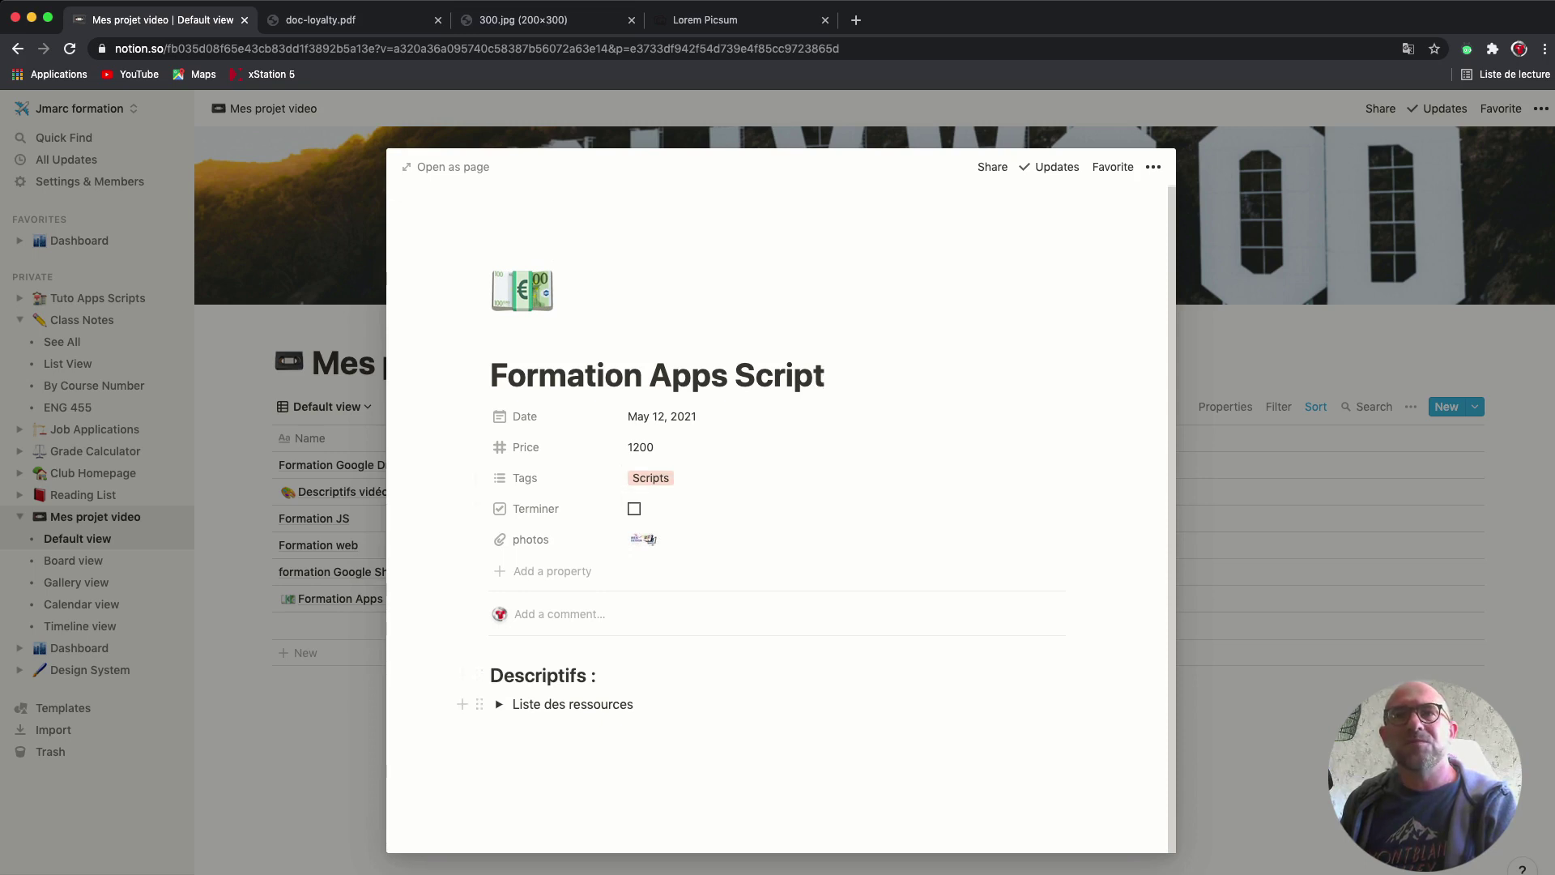
pyautogui.click(499, 705)
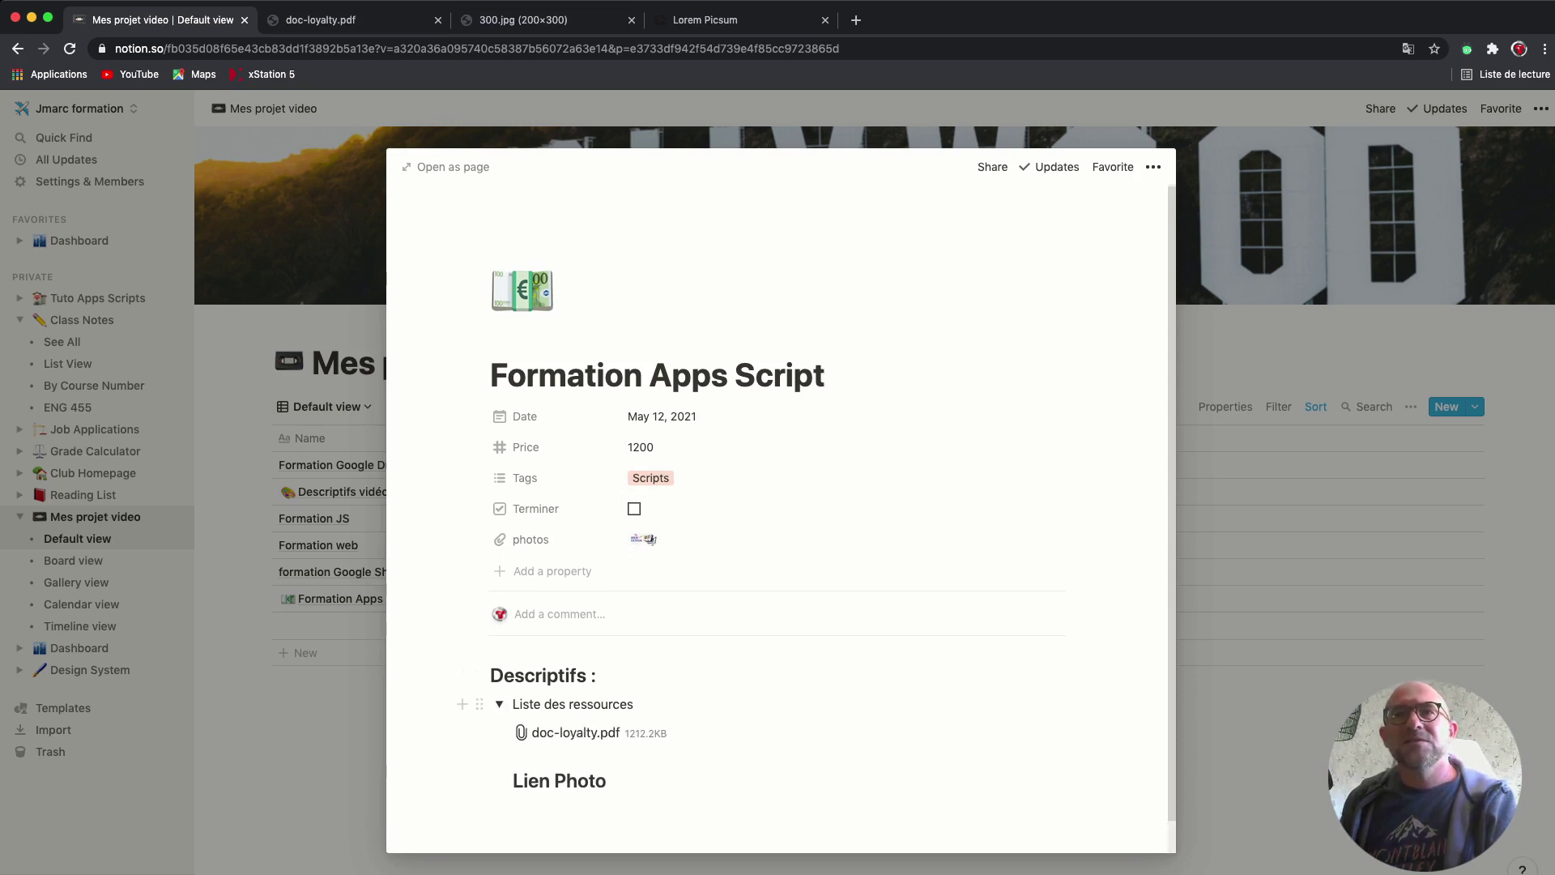
pyautogui.scroll(-1, 777, 729)
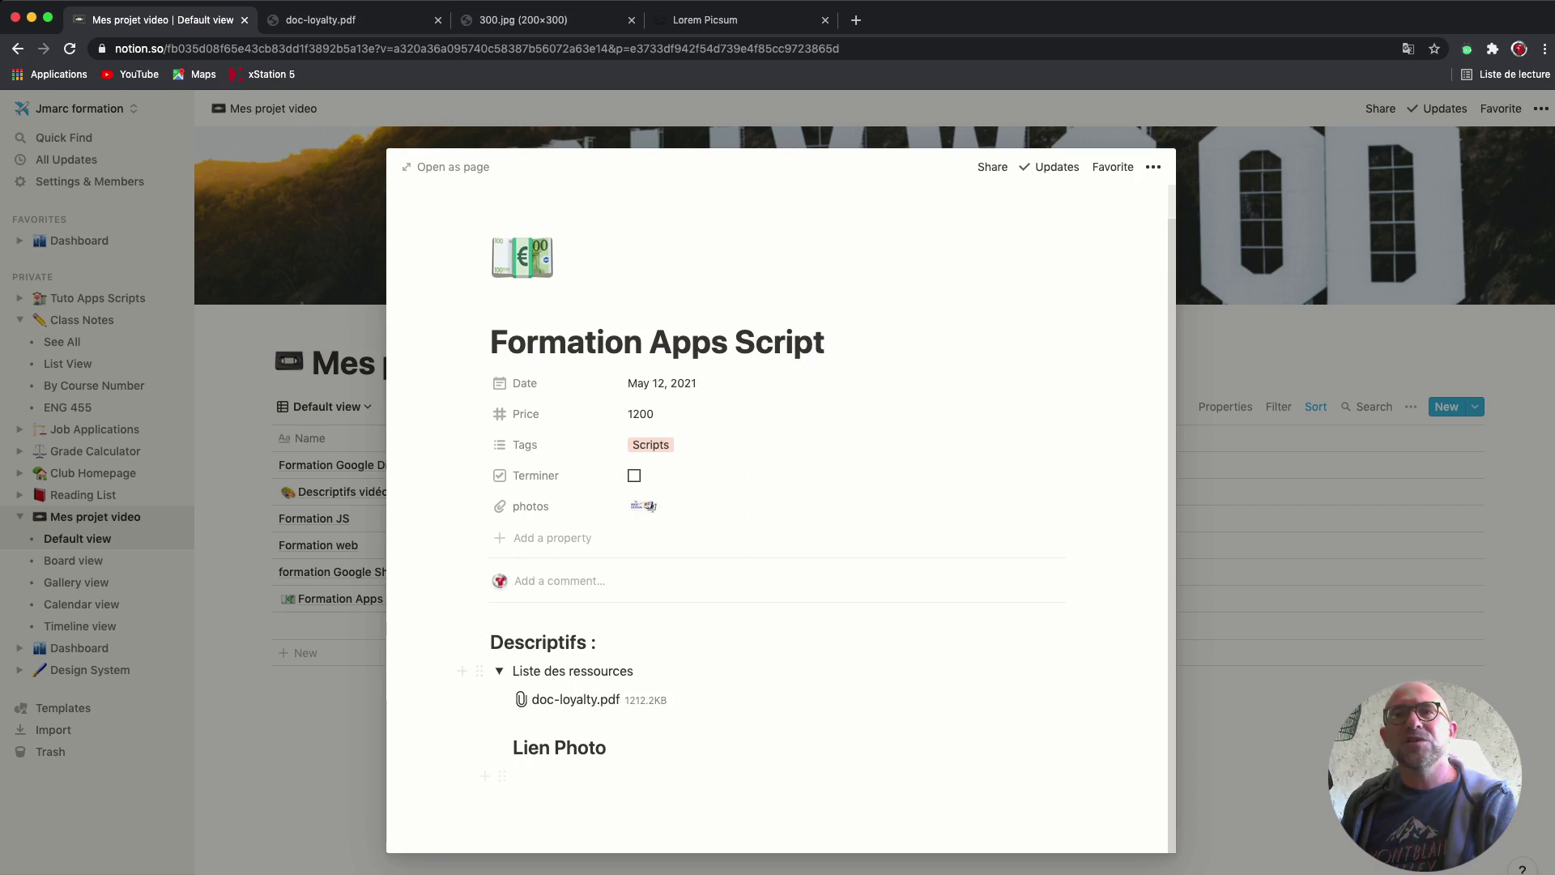
pyautogui.click(567, 776)
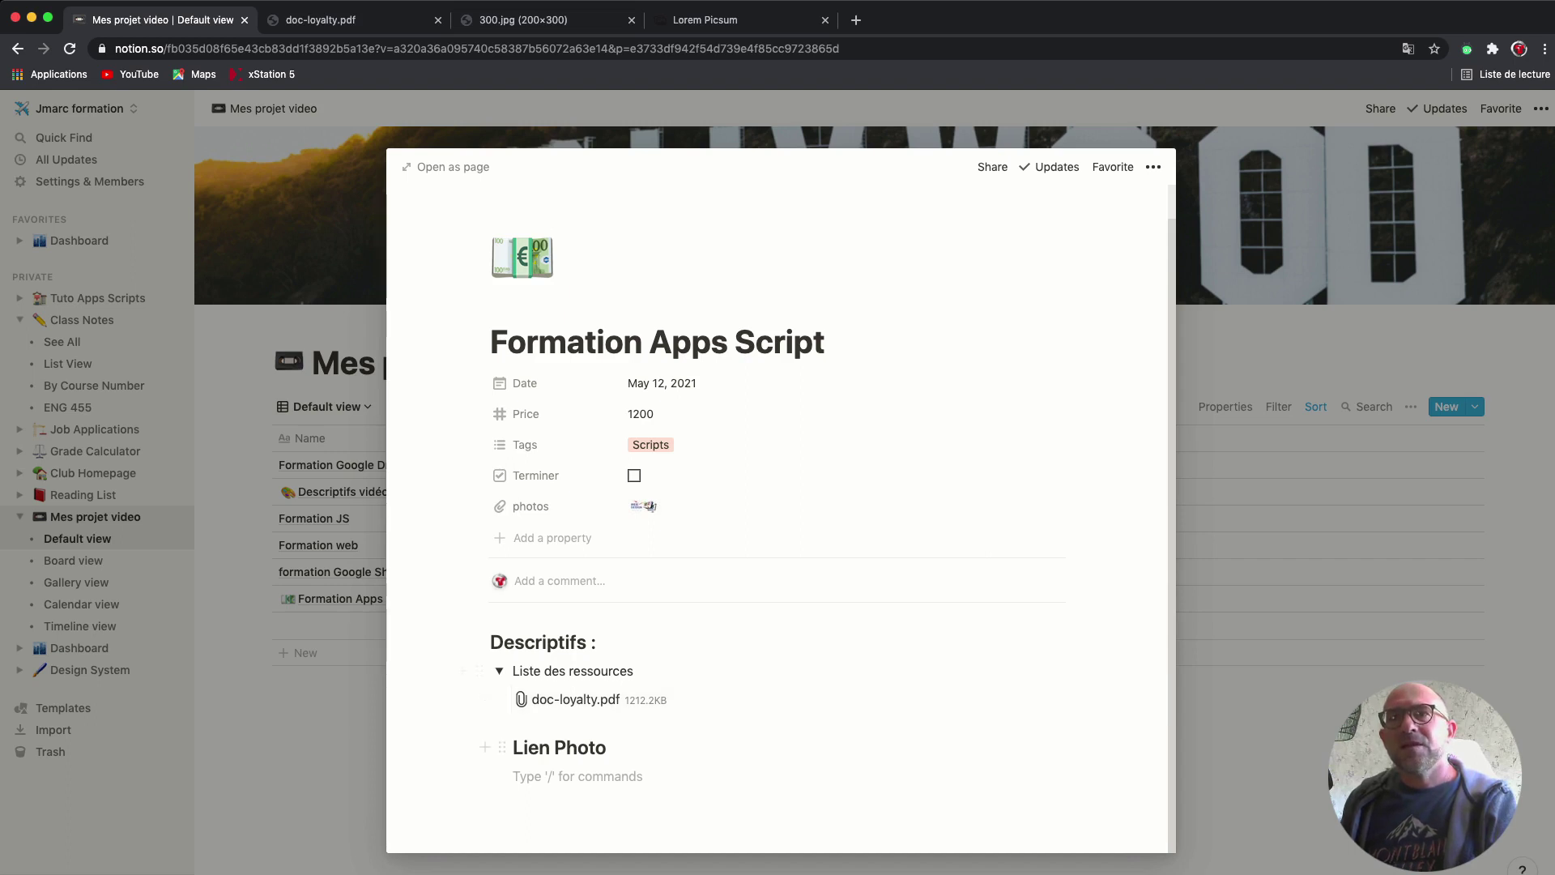
pyautogui.press('Escape')
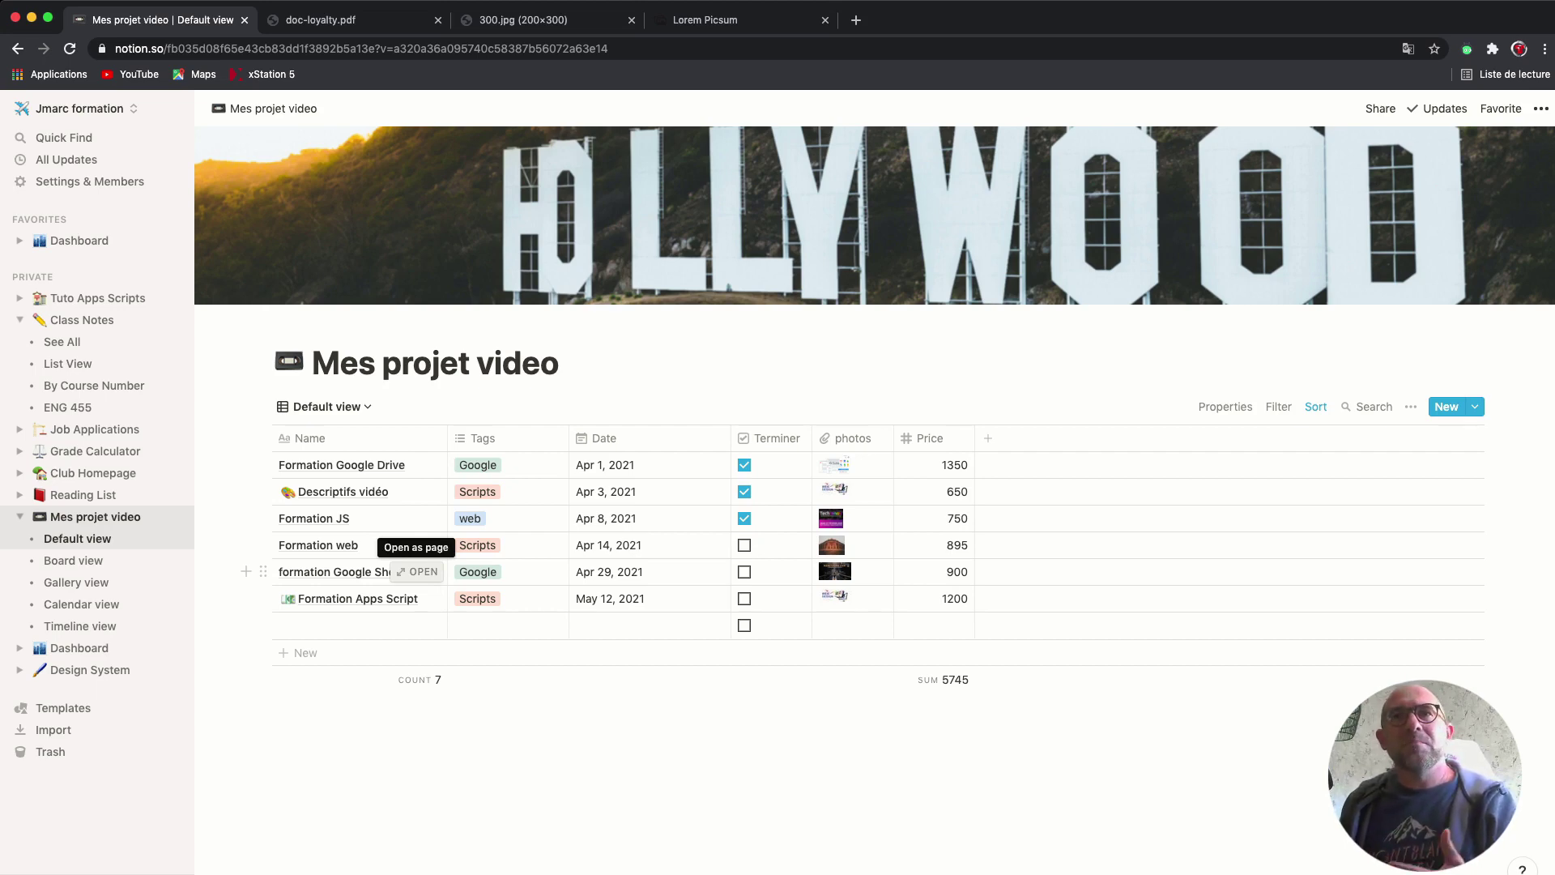
# - Apply the Descriptifs formations template to formation Google Sheet and the other remaining named entries, including Formation Google Drive, and return to the table
pyautogui.click(417, 572)
pyautogui.press('Up')
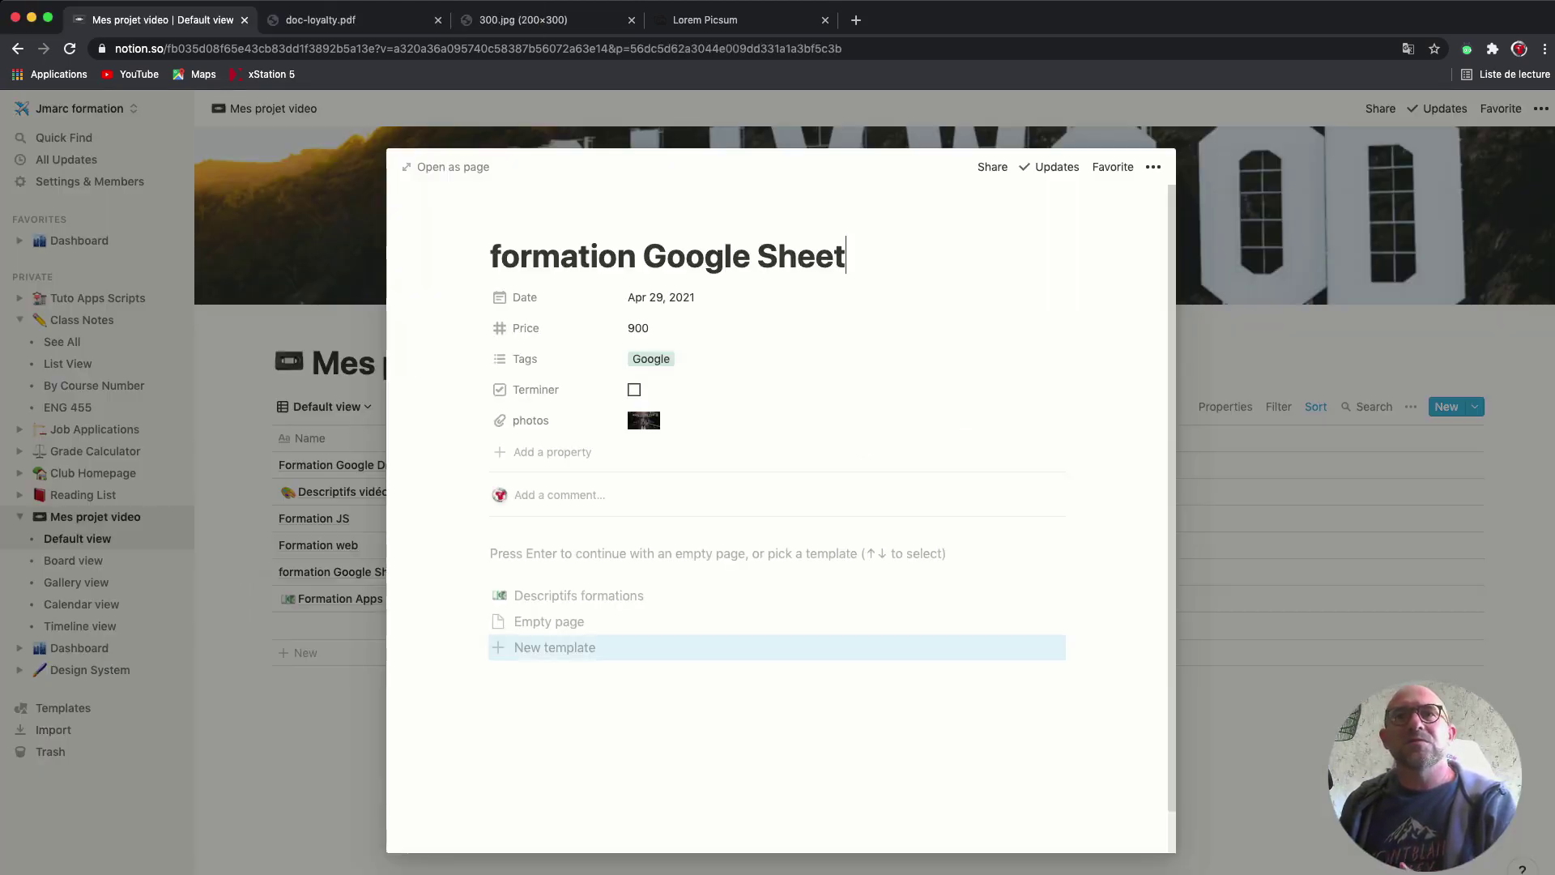
pyautogui.press('Down')
pyautogui.press('Return')
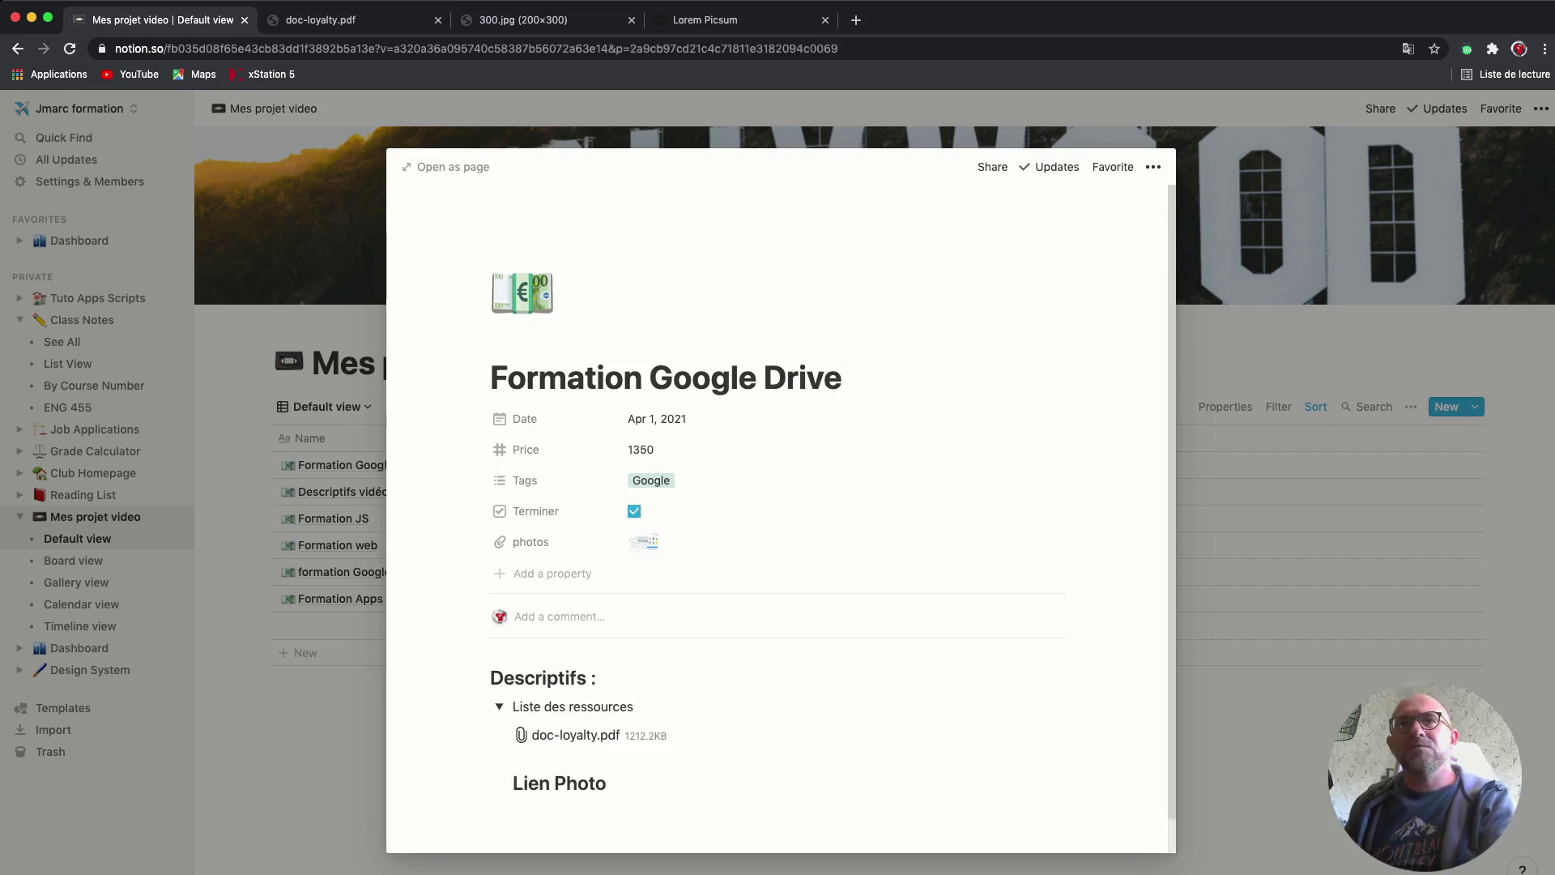
pyautogui.press('Escape')
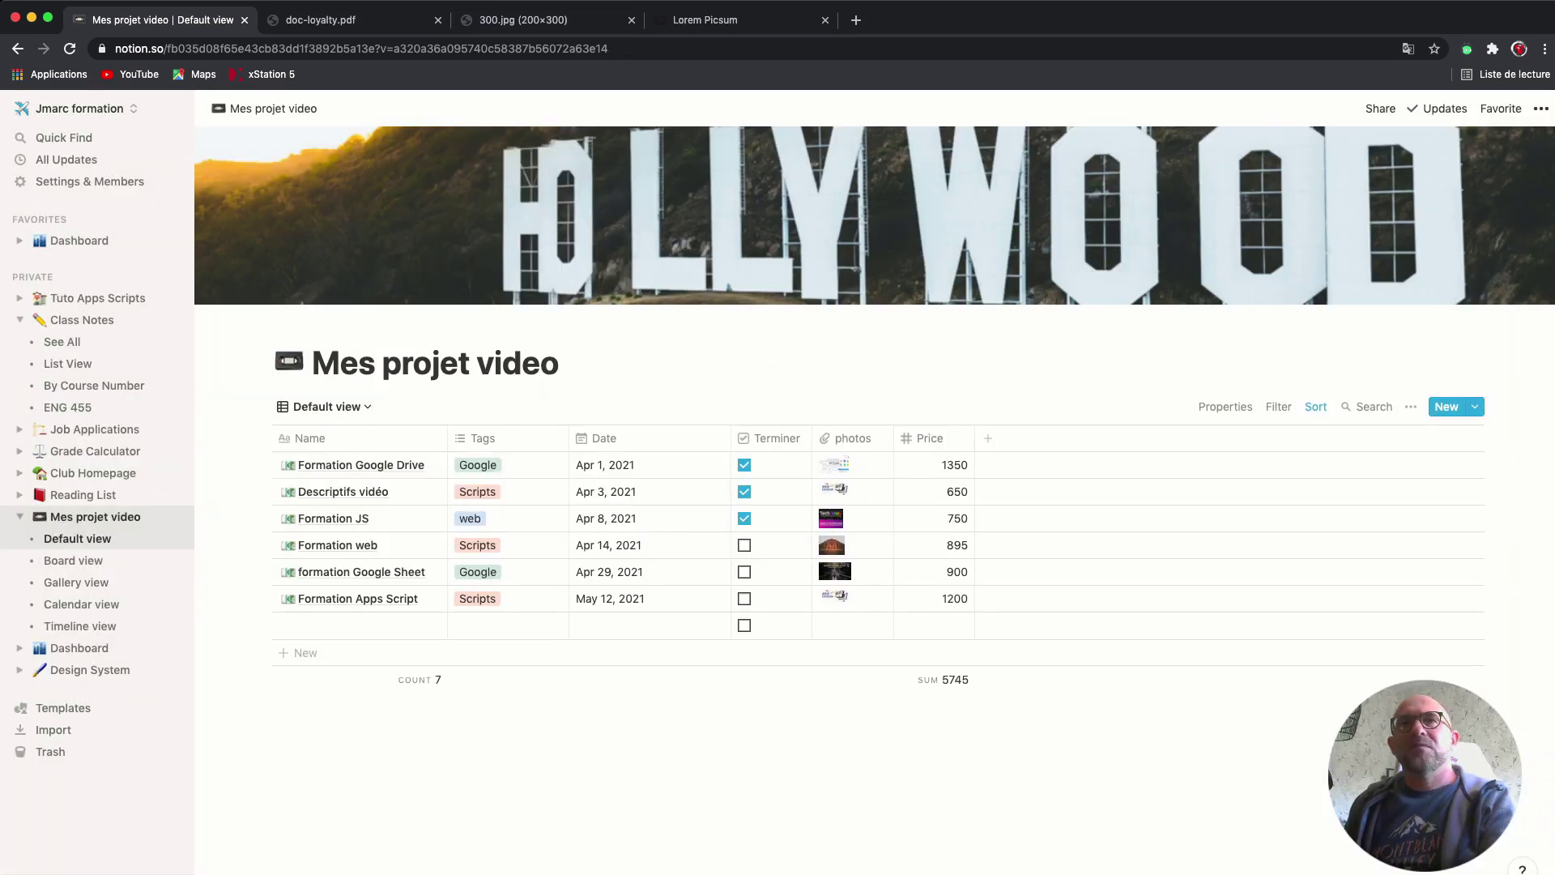